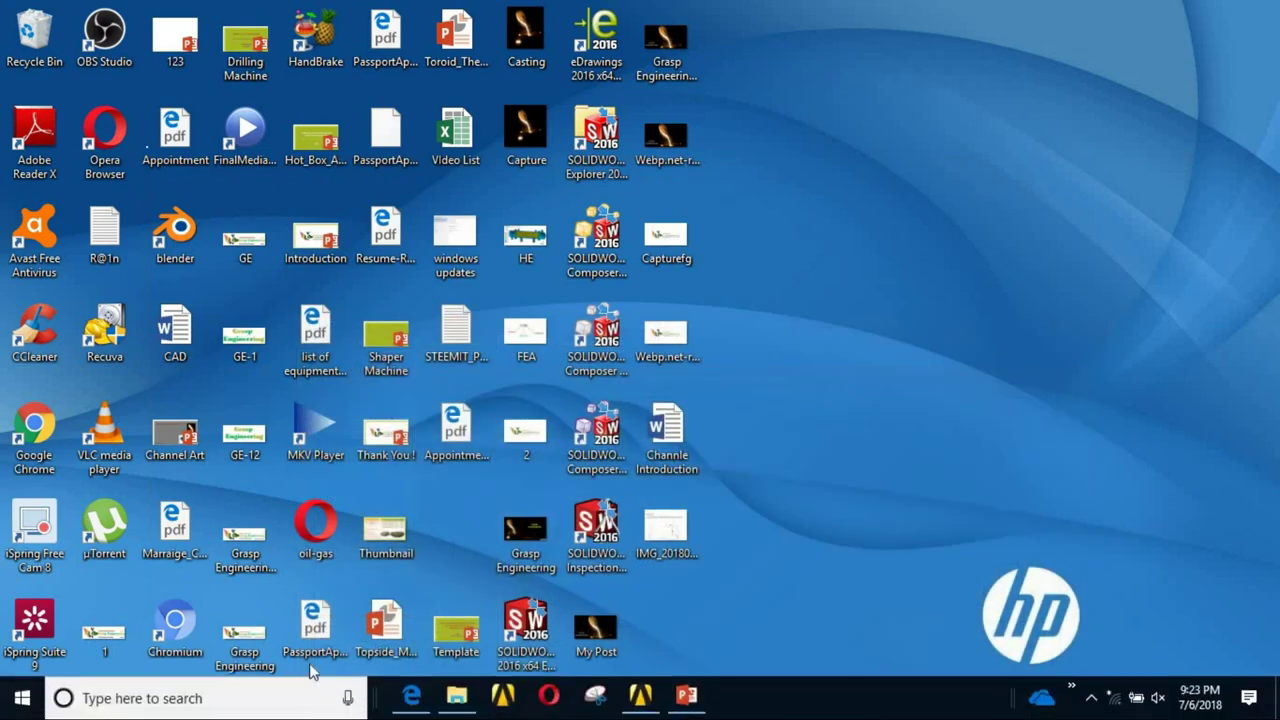
Switch to ANSYS Workbench and open a new, maximized DesignModeler geometry for Static Structural system C
click(632, 698)
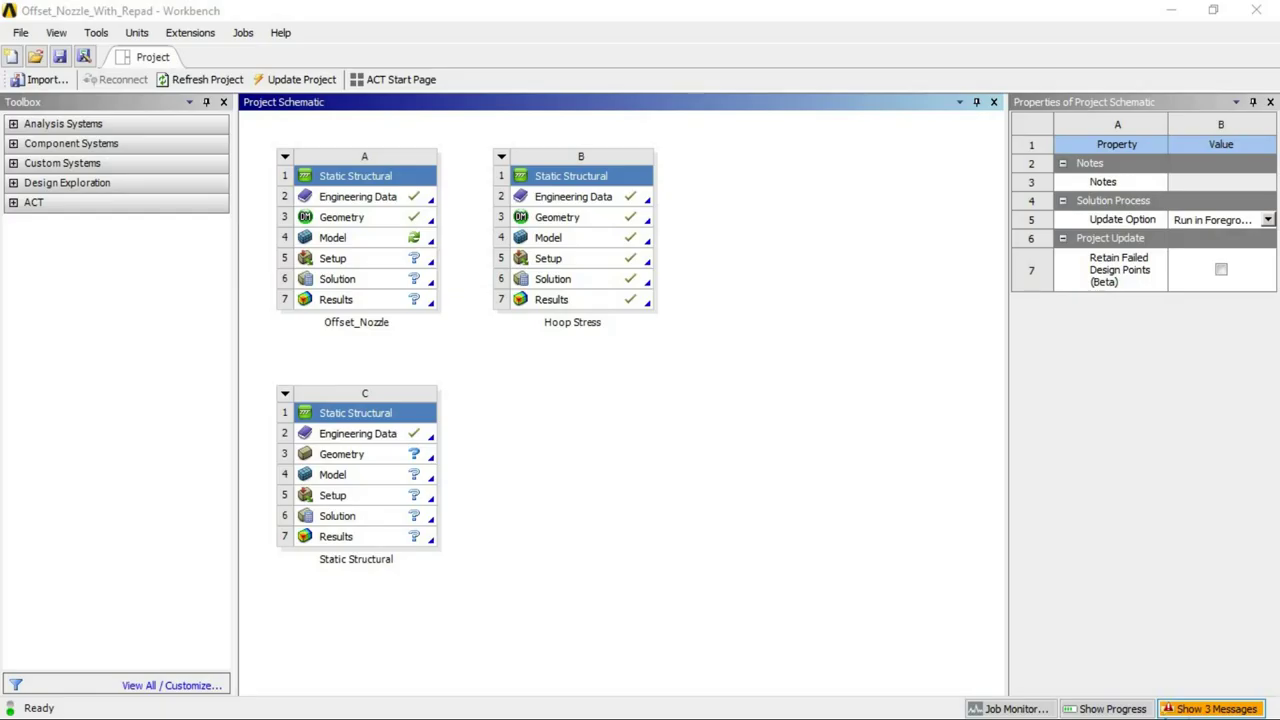
click(137, 32)
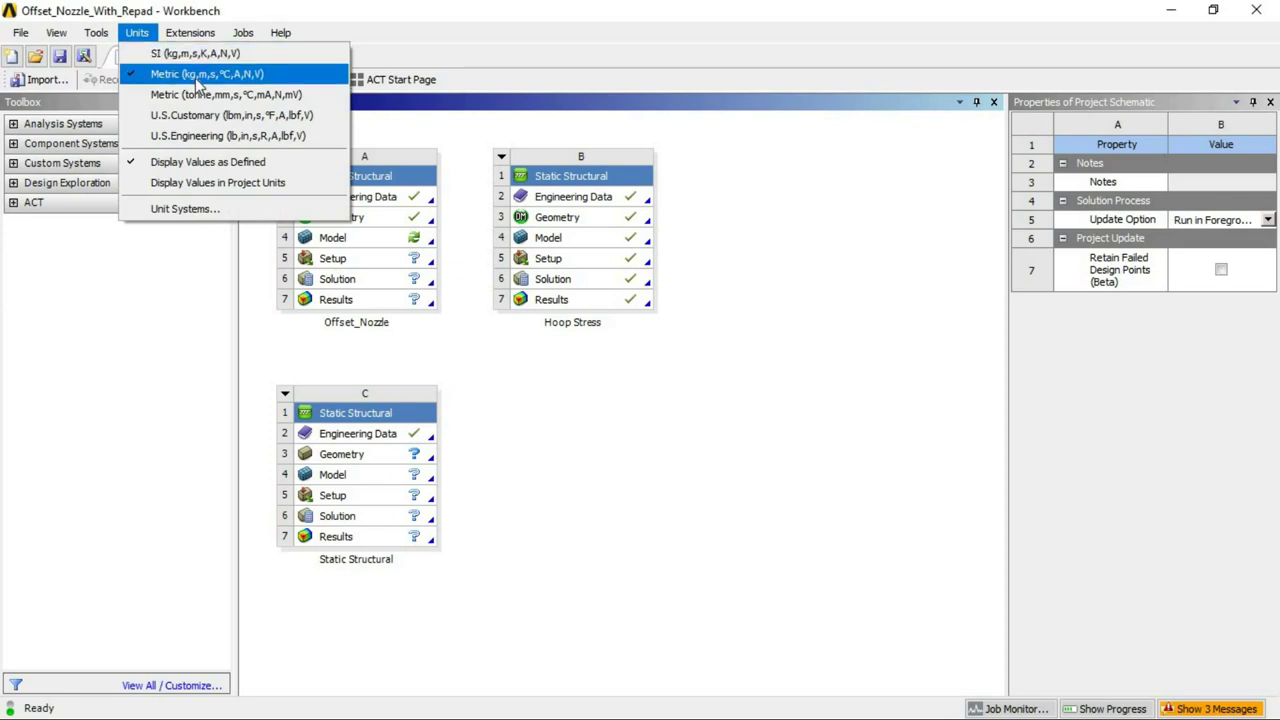
click(605, 564)
right_click(375, 462)
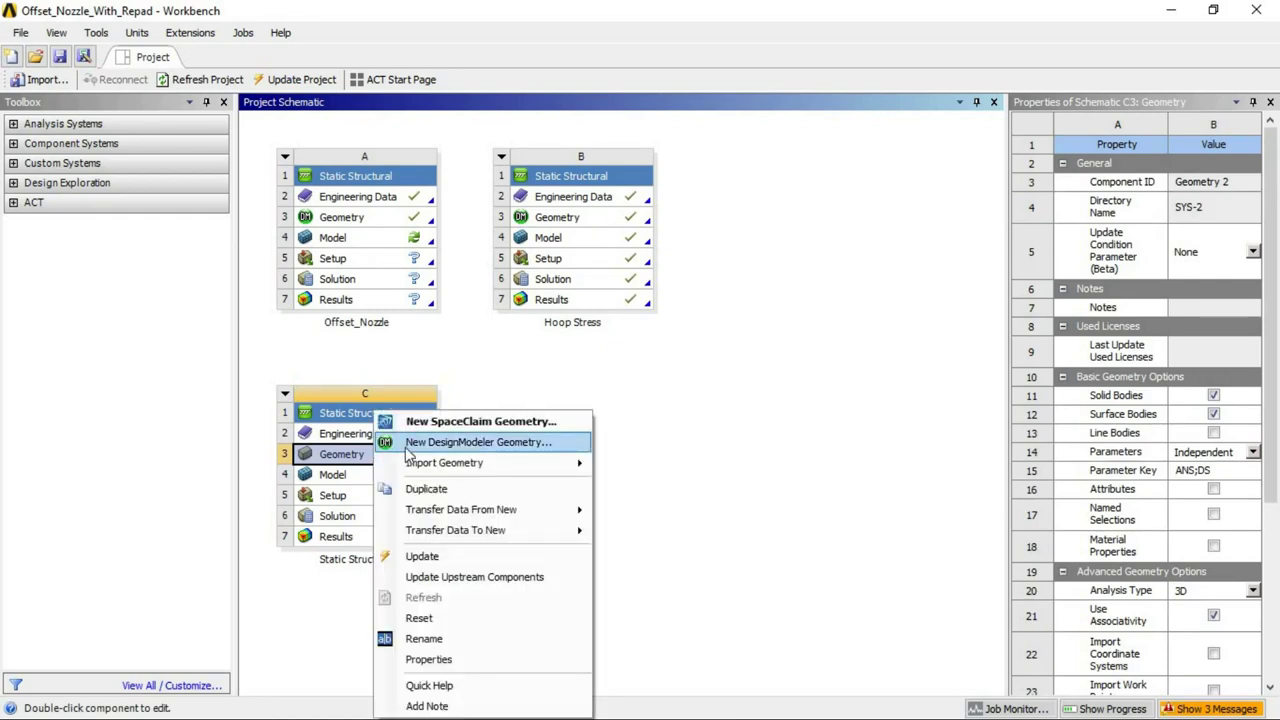
click(407, 447)
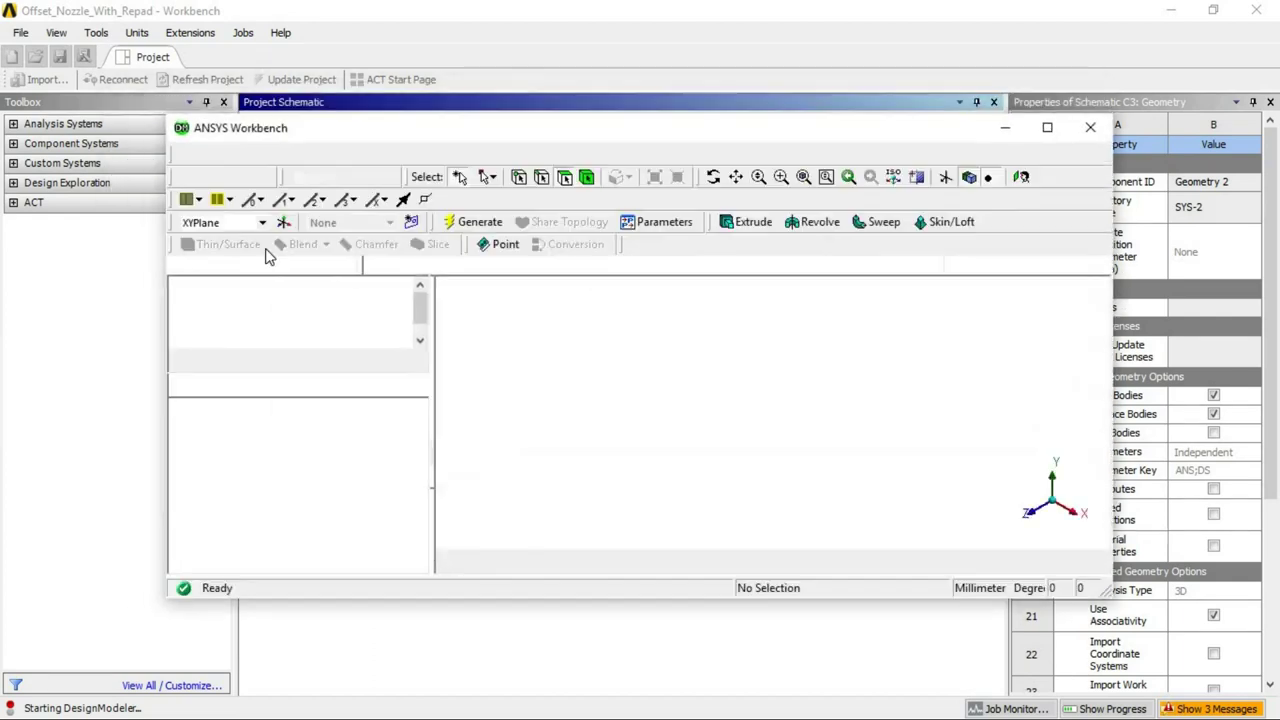
click(1047, 127)
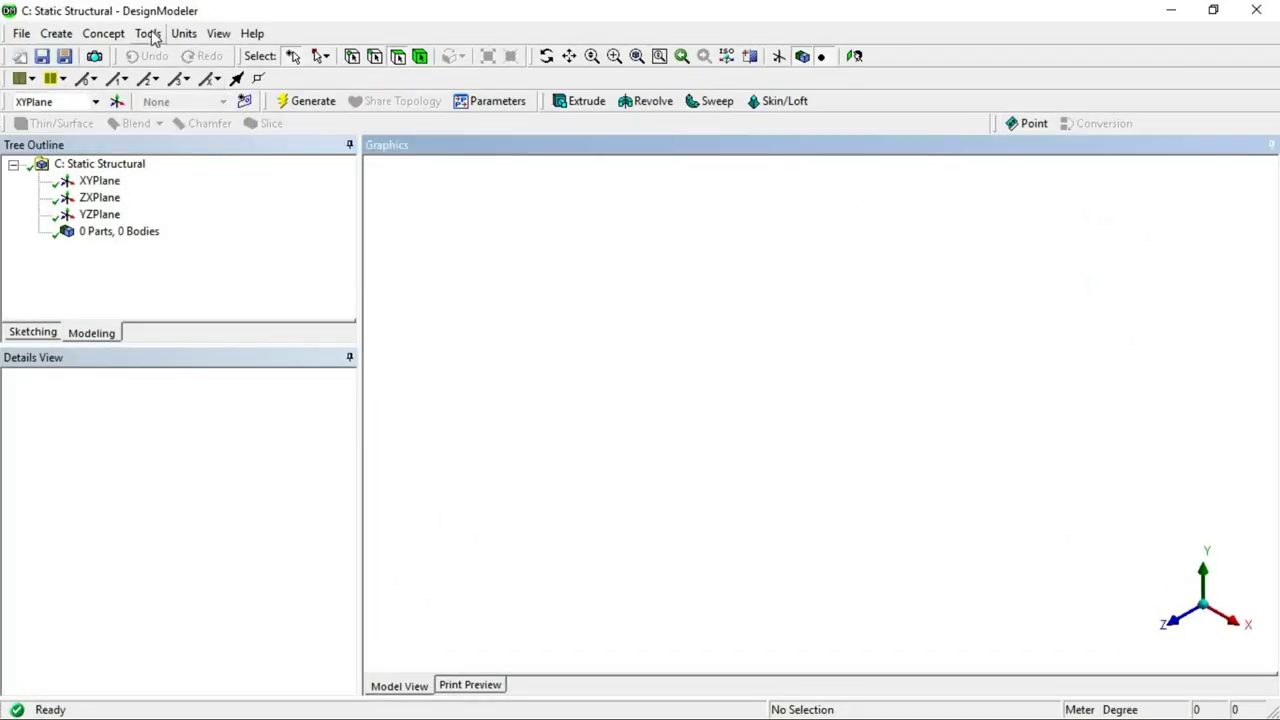
Set the DesignModeler length unit to Inch
click(148, 33)
mouse_move(183, 36)
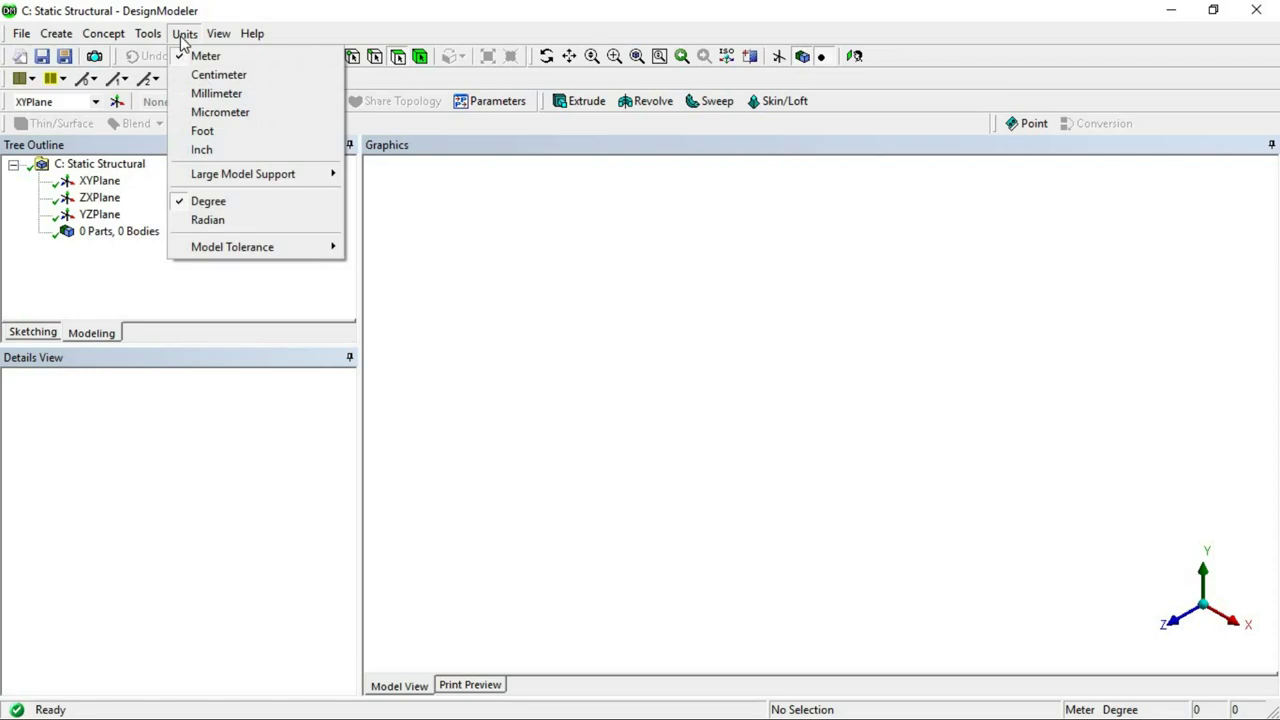
click(203, 150)
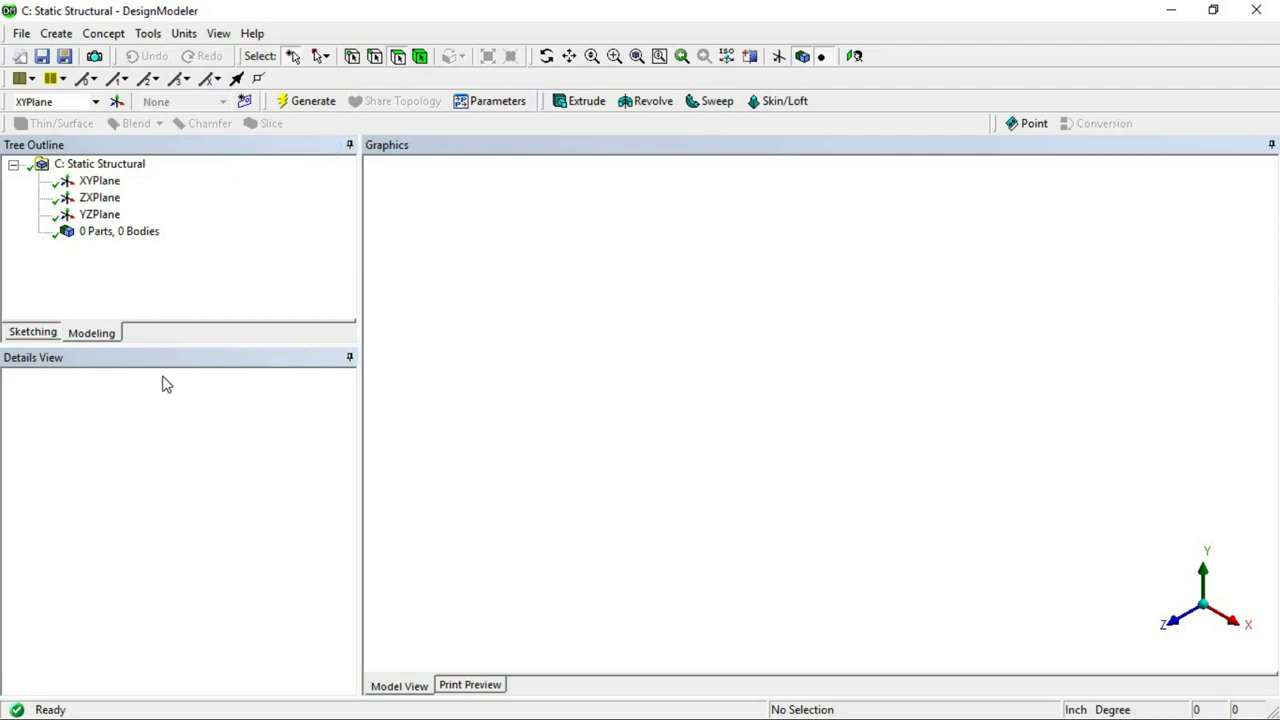
Create a new sketch on the XYPlane and select it
click(98, 182)
click(99, 197)
click(110, 215)
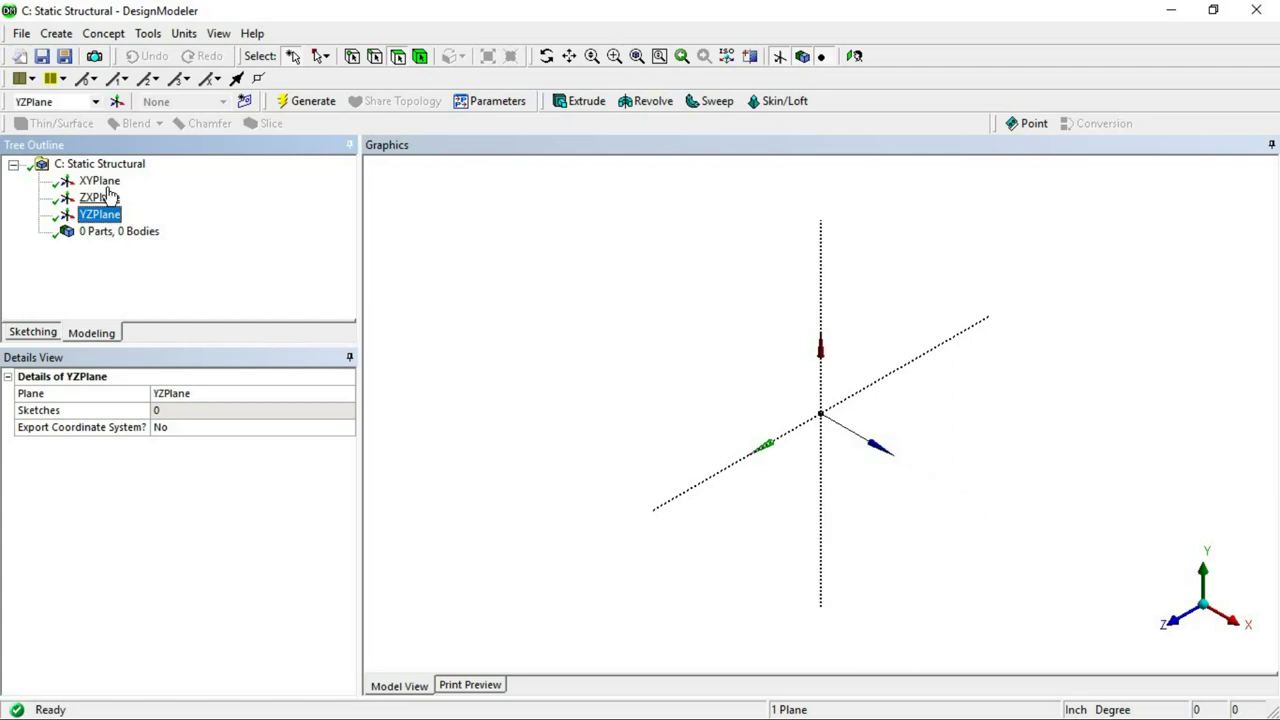
click(104, 181)
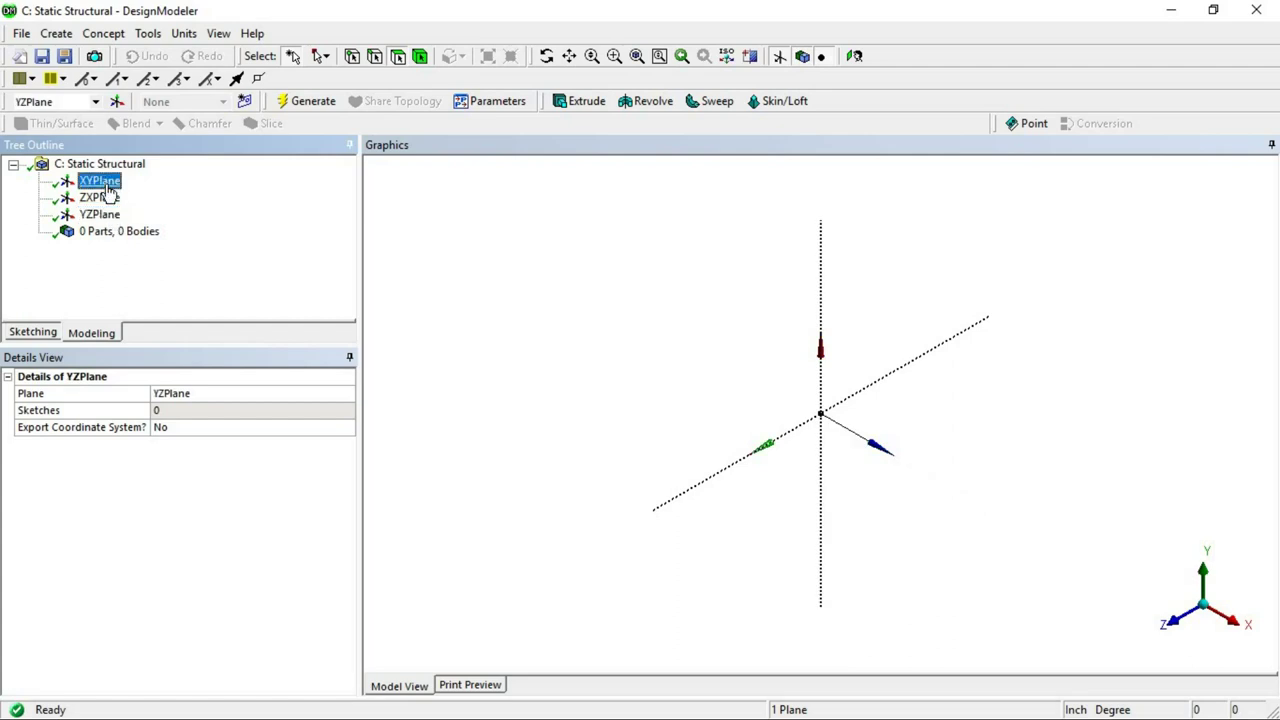
click(245, 103)
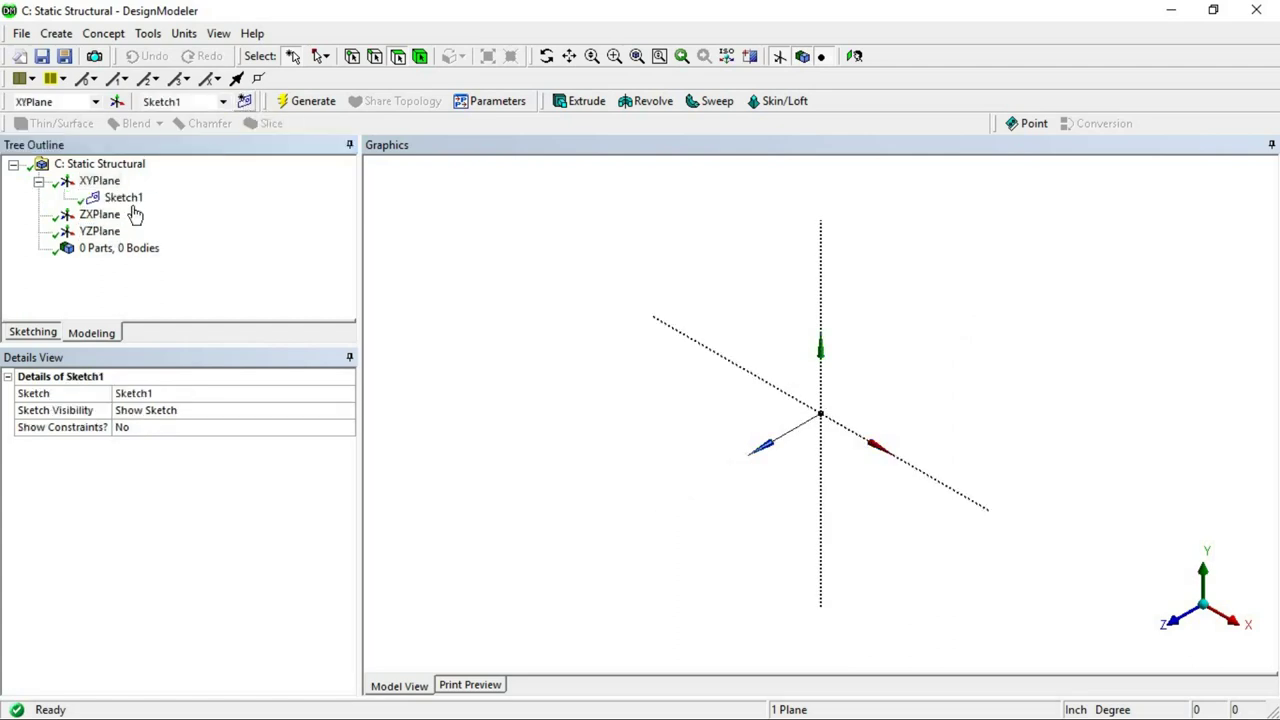
click(123, 199)
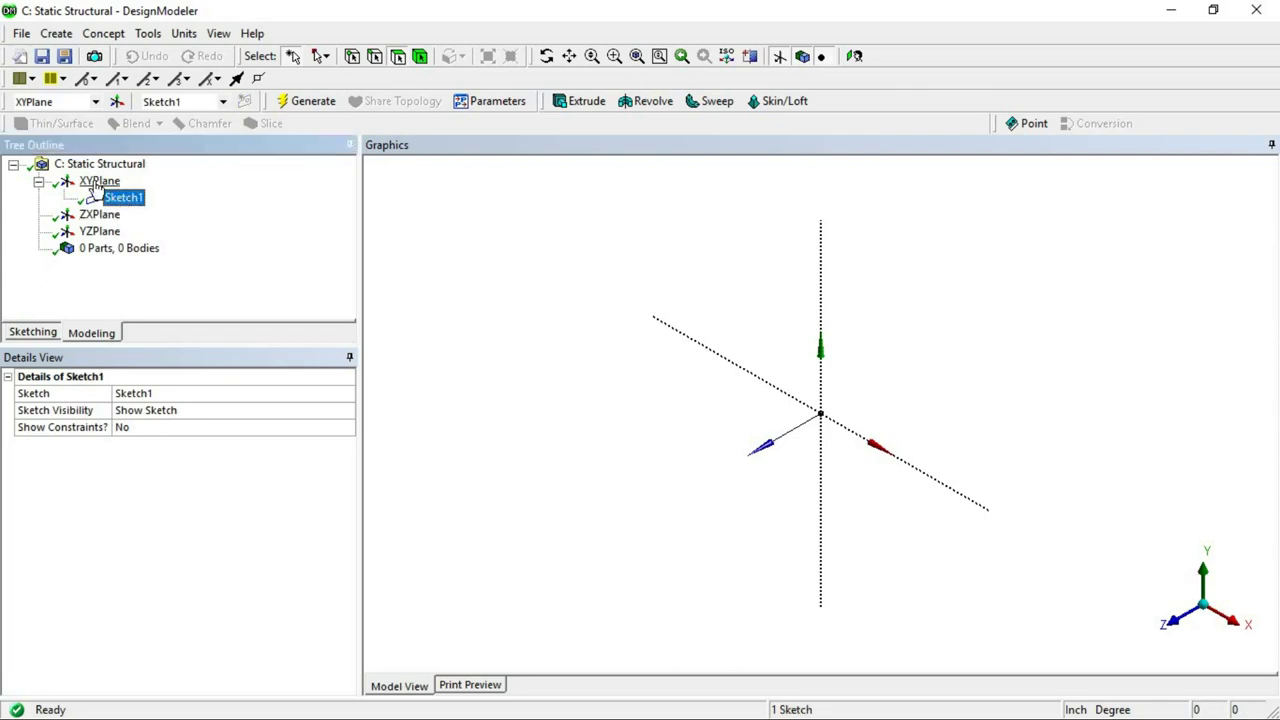
Sketch a full ellipse centred on the origin with semi-axes of about 7.7 in along X and 3.6 in along Y
click(30, 333)
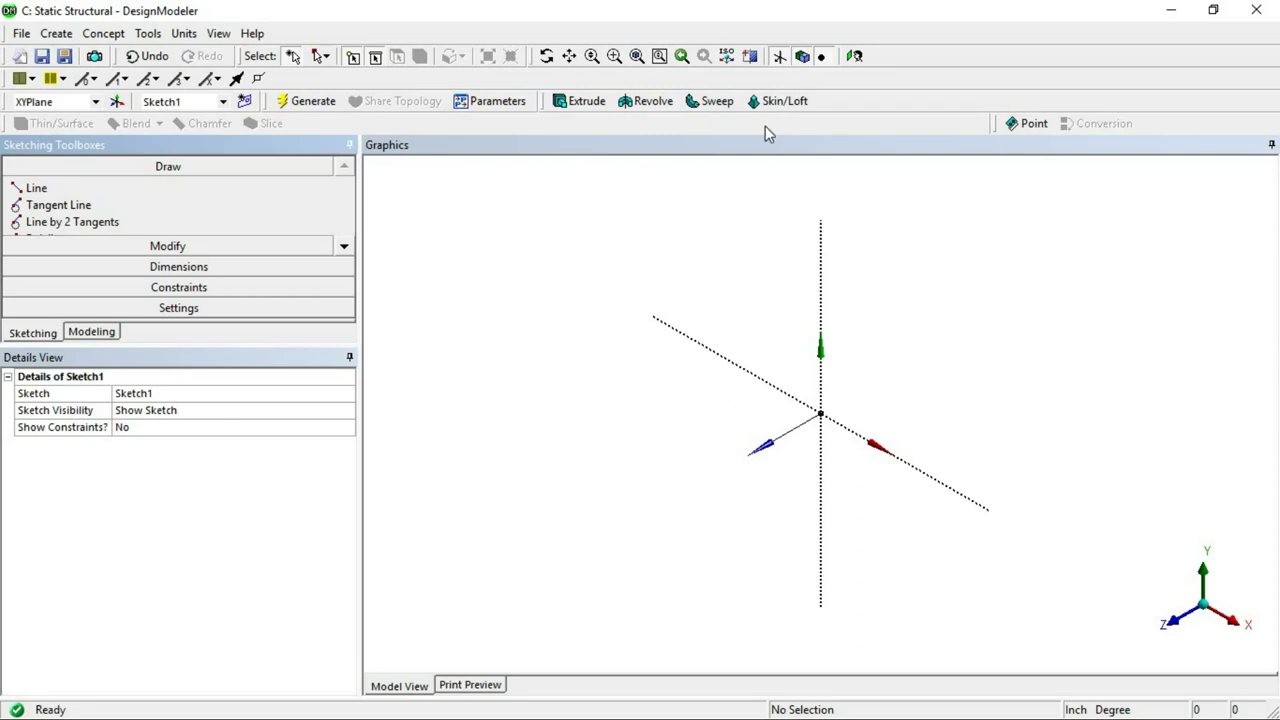
click(853, 57)
drag(149, 477, 152, 484)
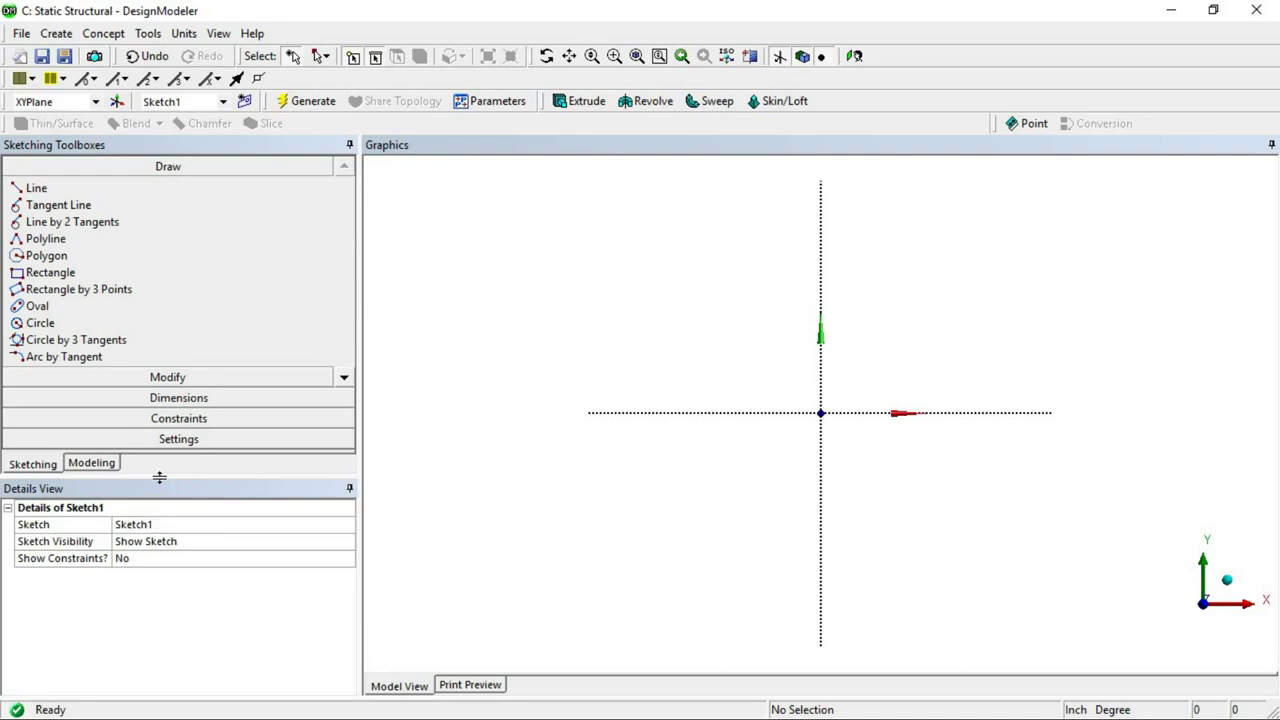
drag(172, 592, 170, 596)
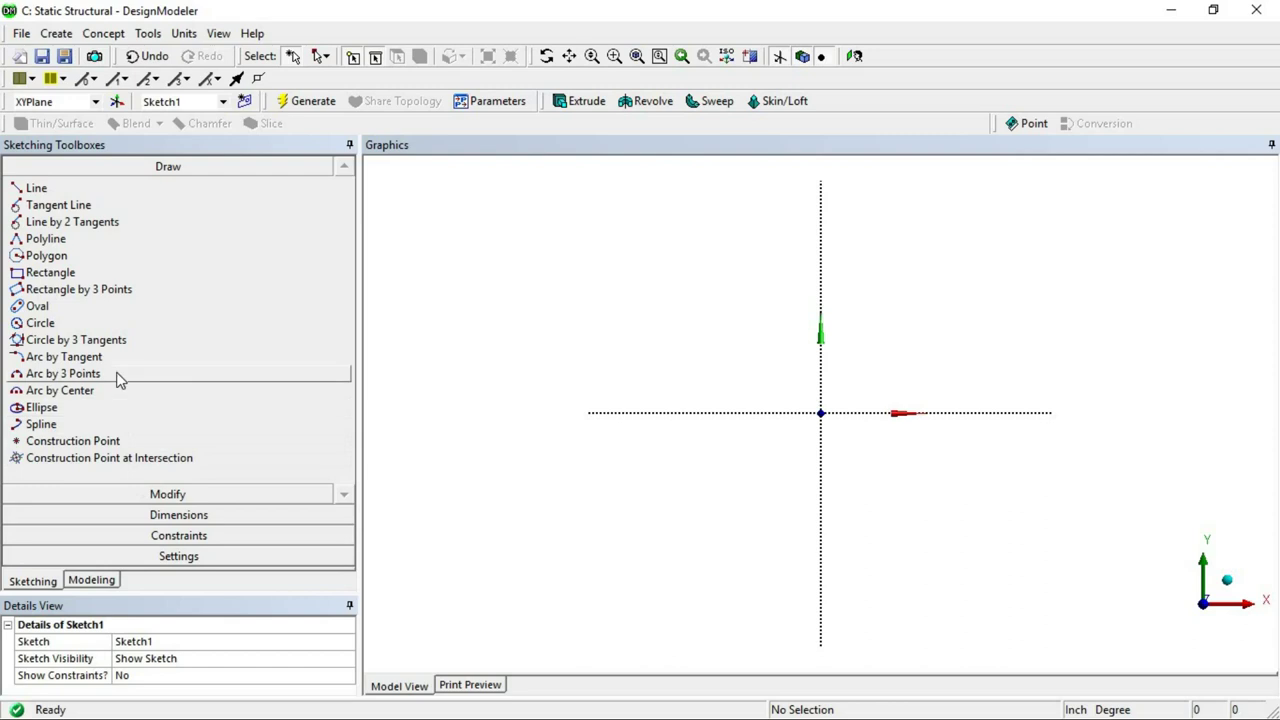
click(44, 410)
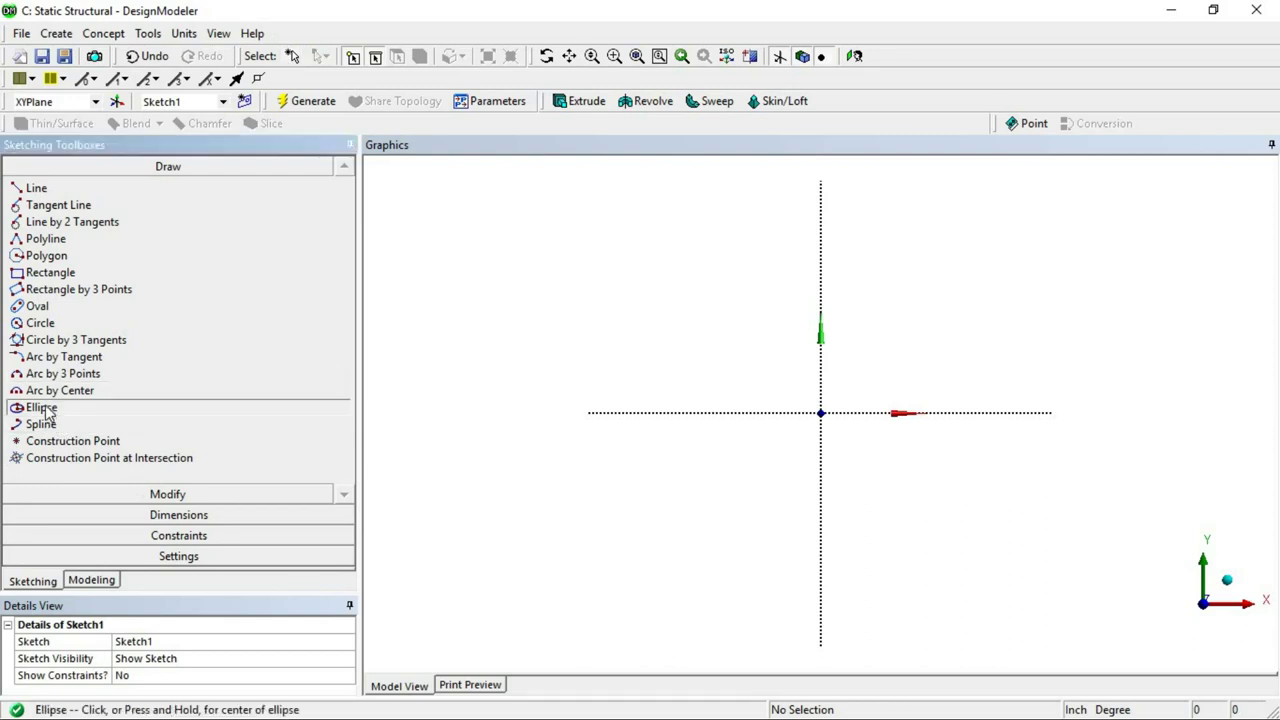
click(820, 412)
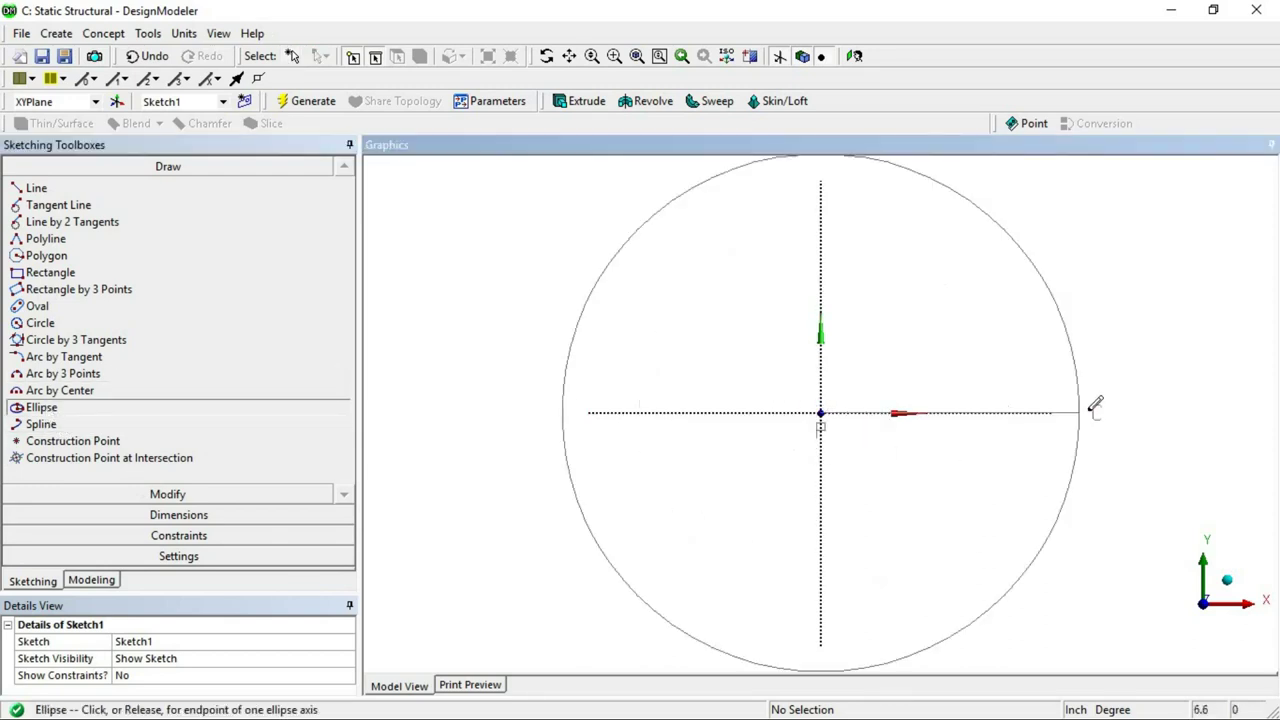
click(1120, 410)
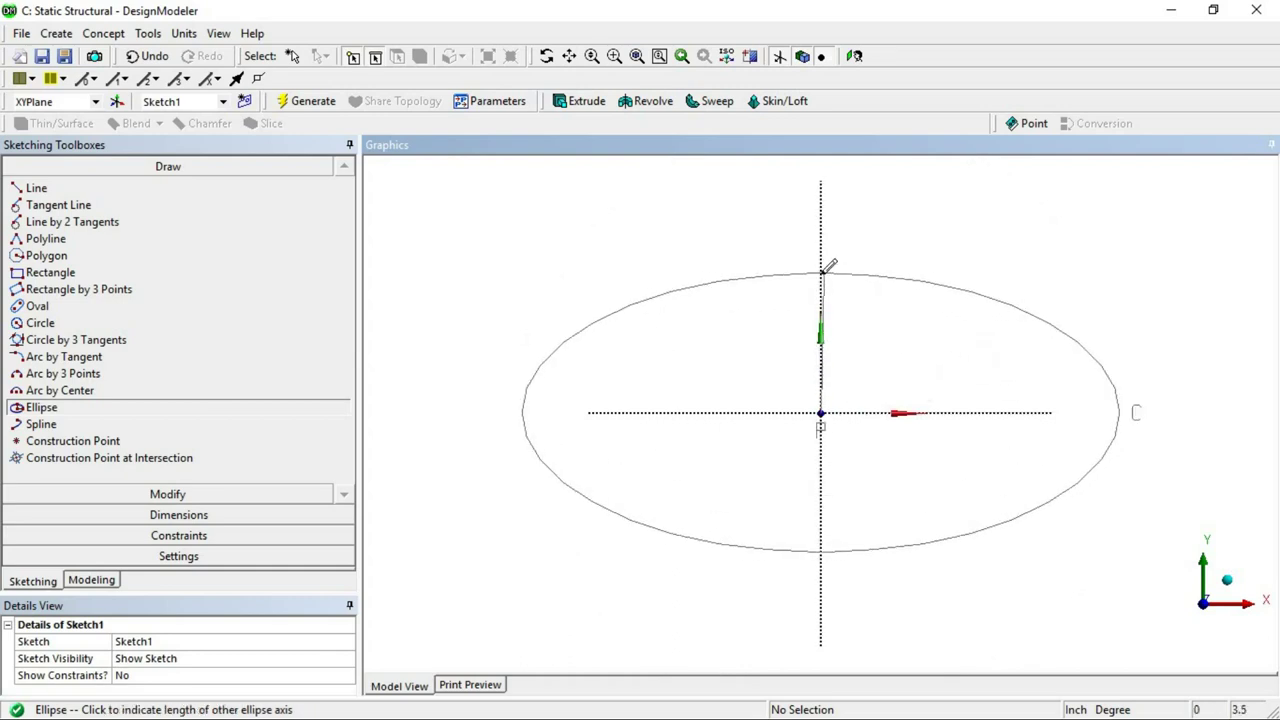
click(820, 273)
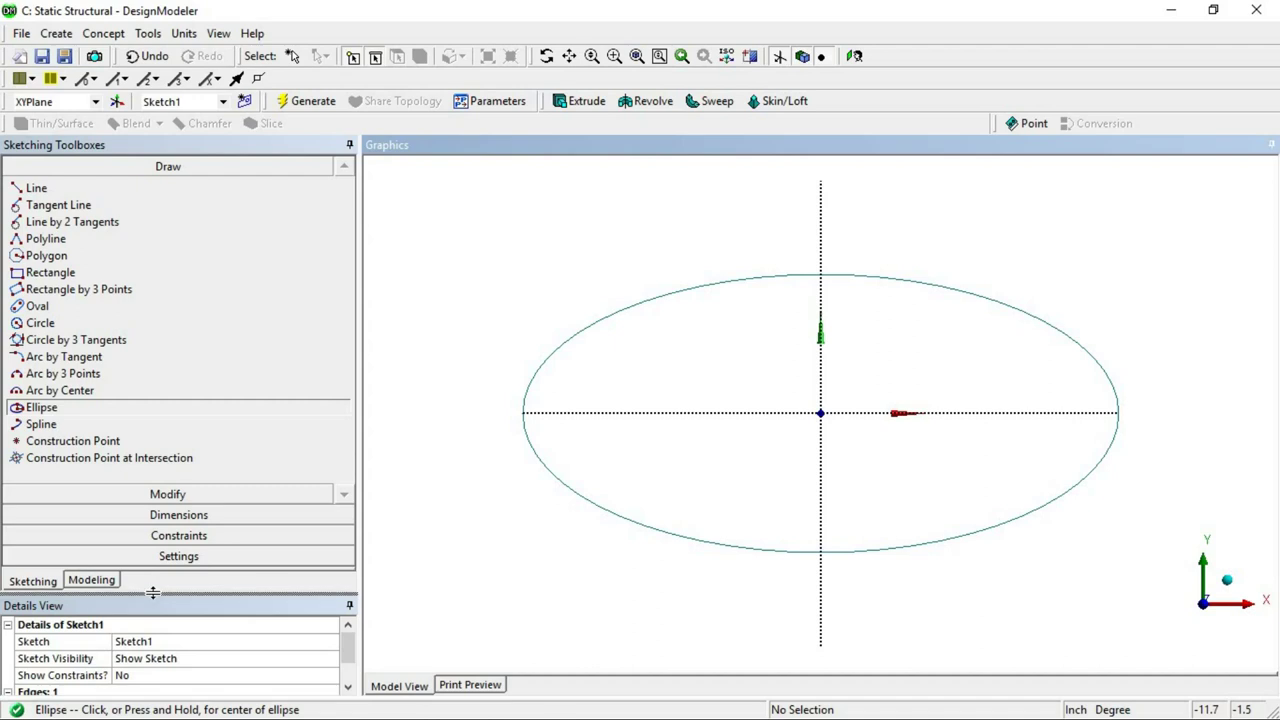
Add general dimensions for the ellipse's major and minor radii
click(178, 516)
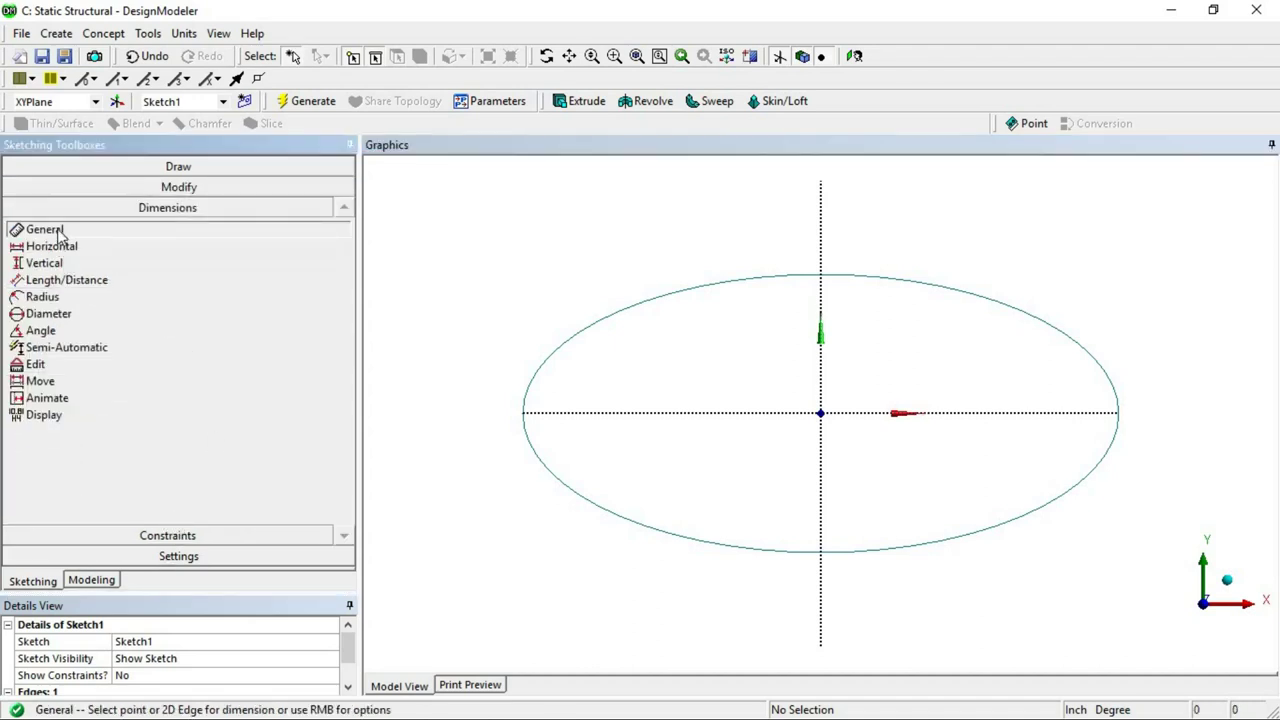
click(1125, 413)
click(1161, 343)
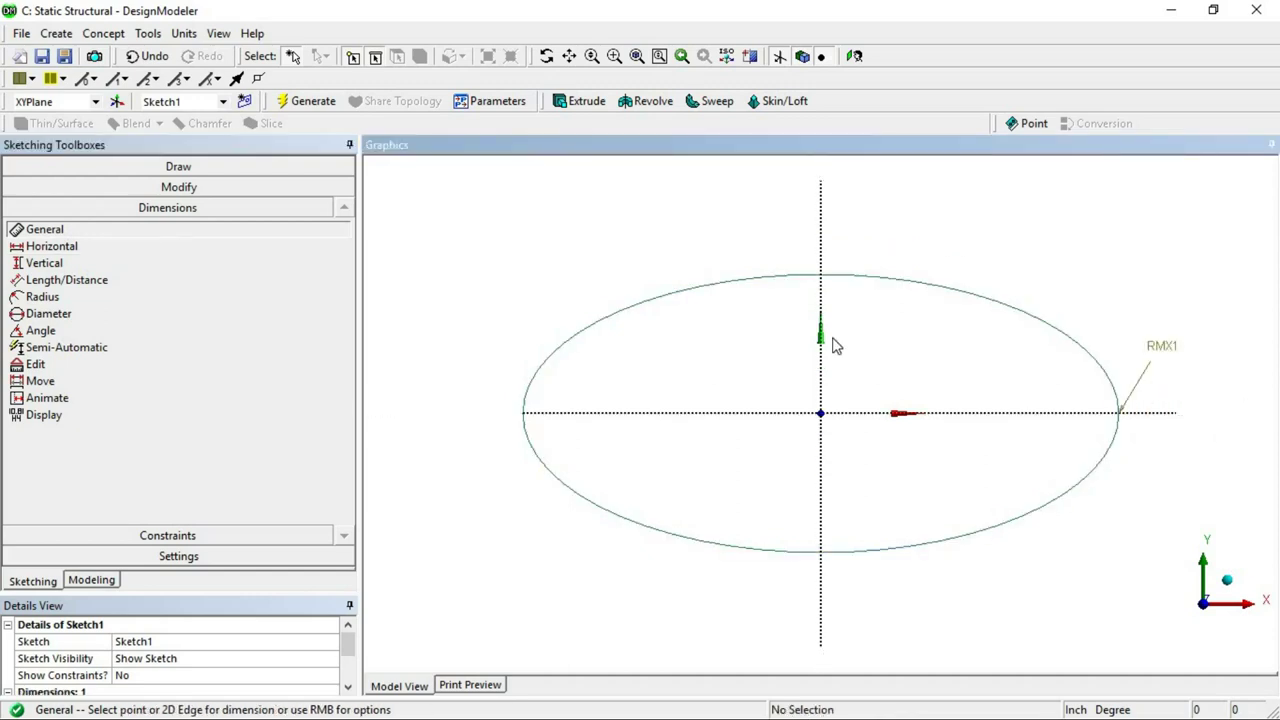
click(833, 276)
click(842, 215)
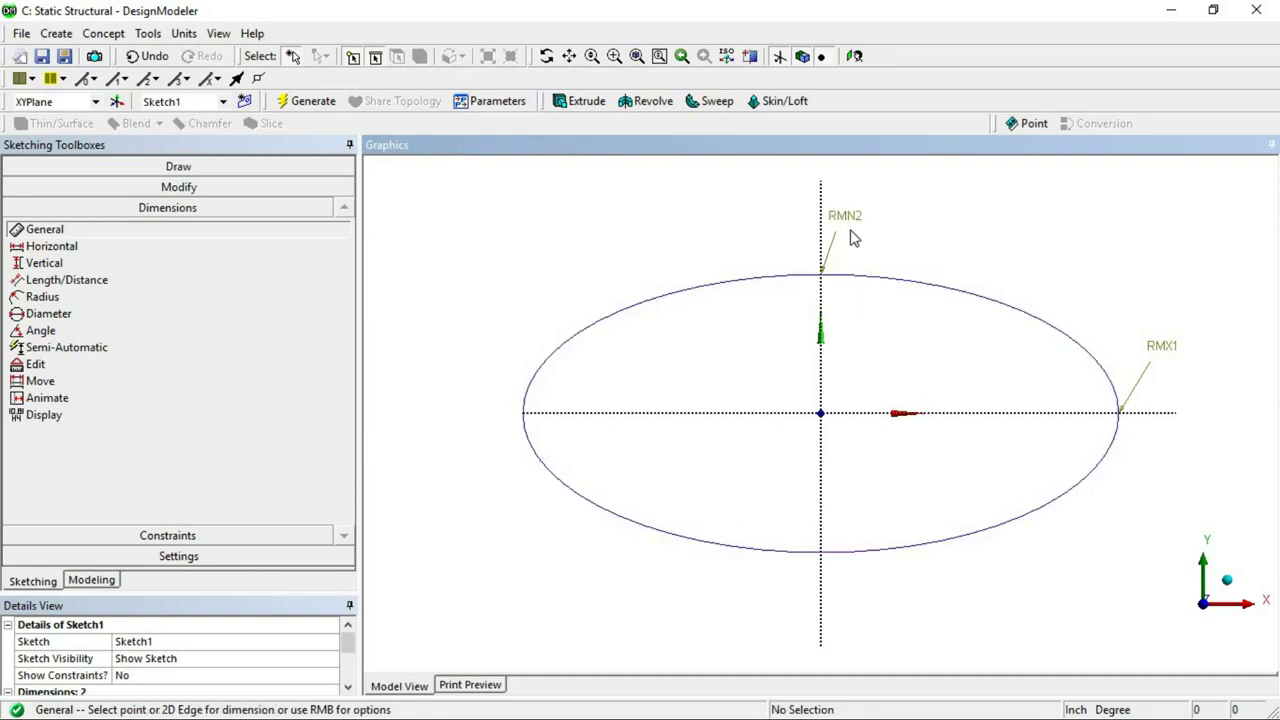
Set the ellipse's major radius to 50 in and its minor radius to 25 in
drag(217, 597, 217, 470)
click(165, 599)
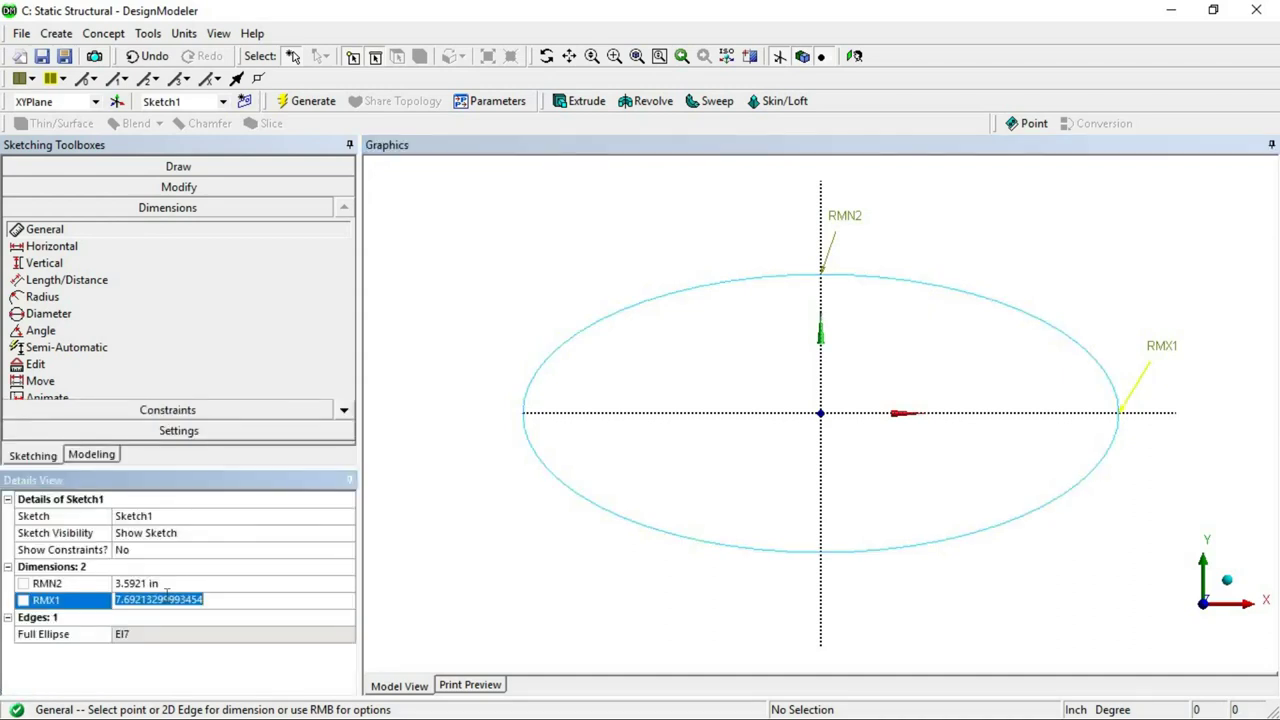
key(Return)
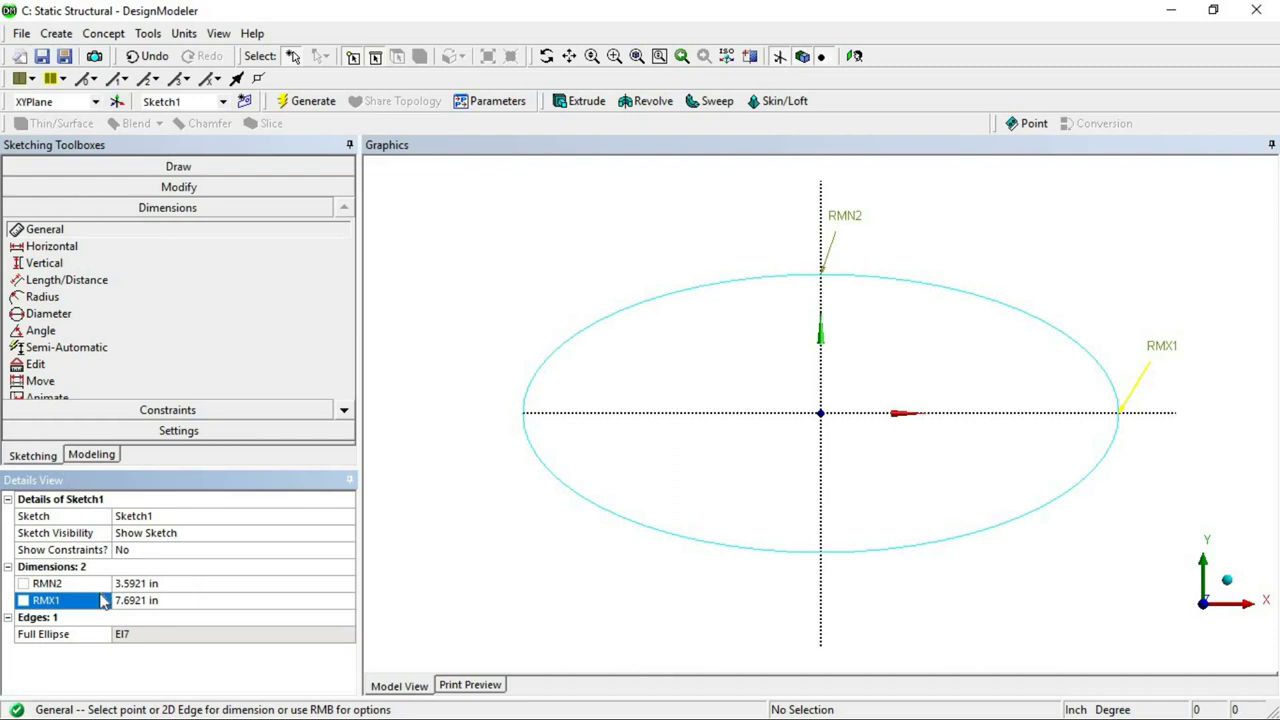
click(161, 599)
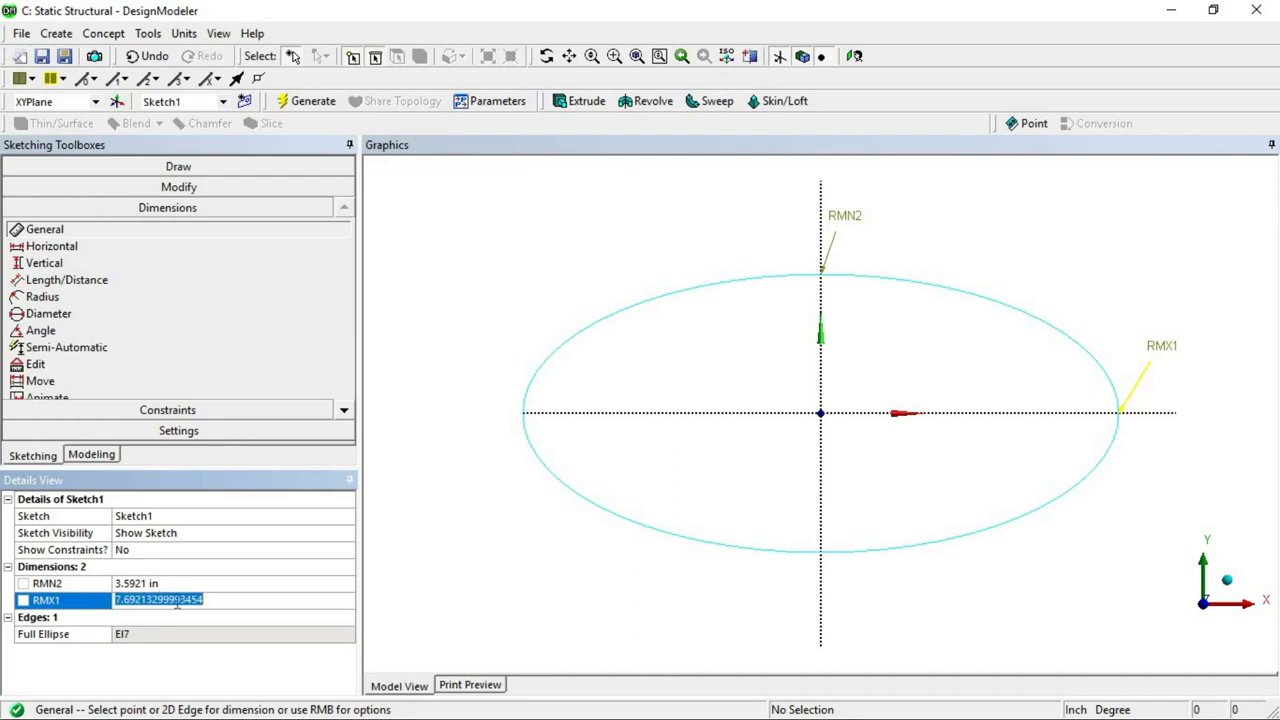
text(50)
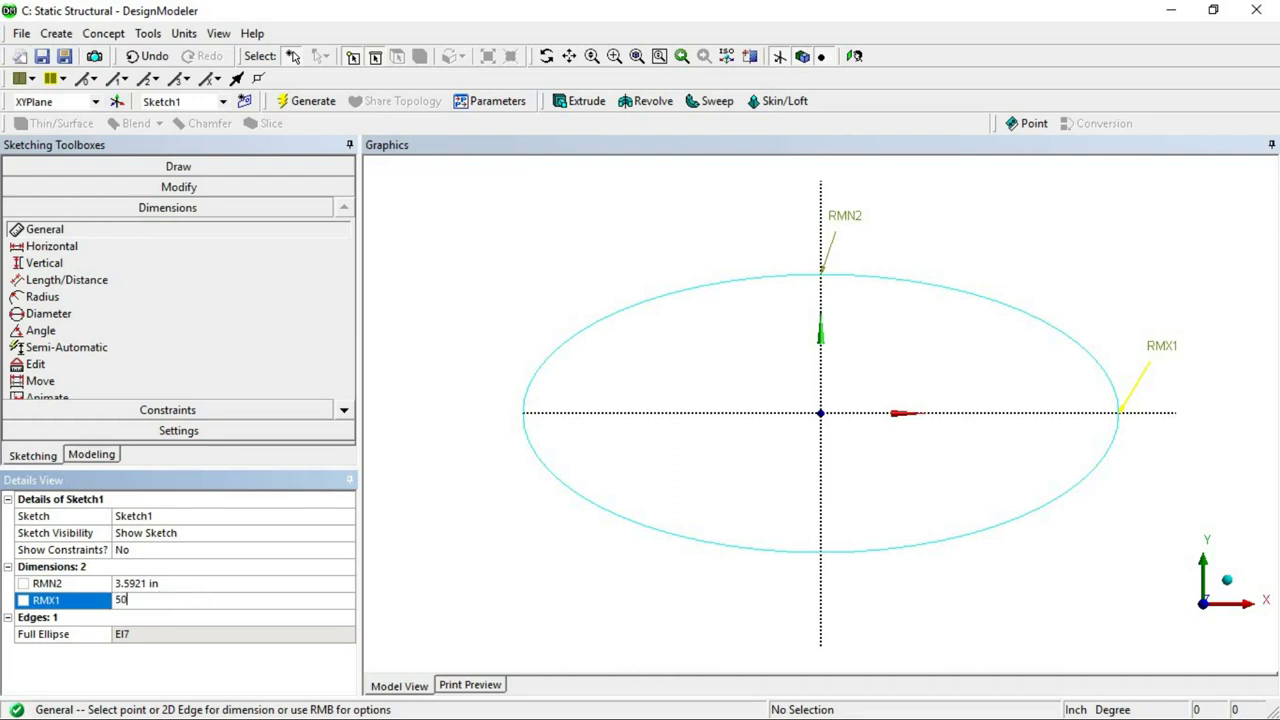
key(Return)
click(182, 588)
text(25)
key(Return)
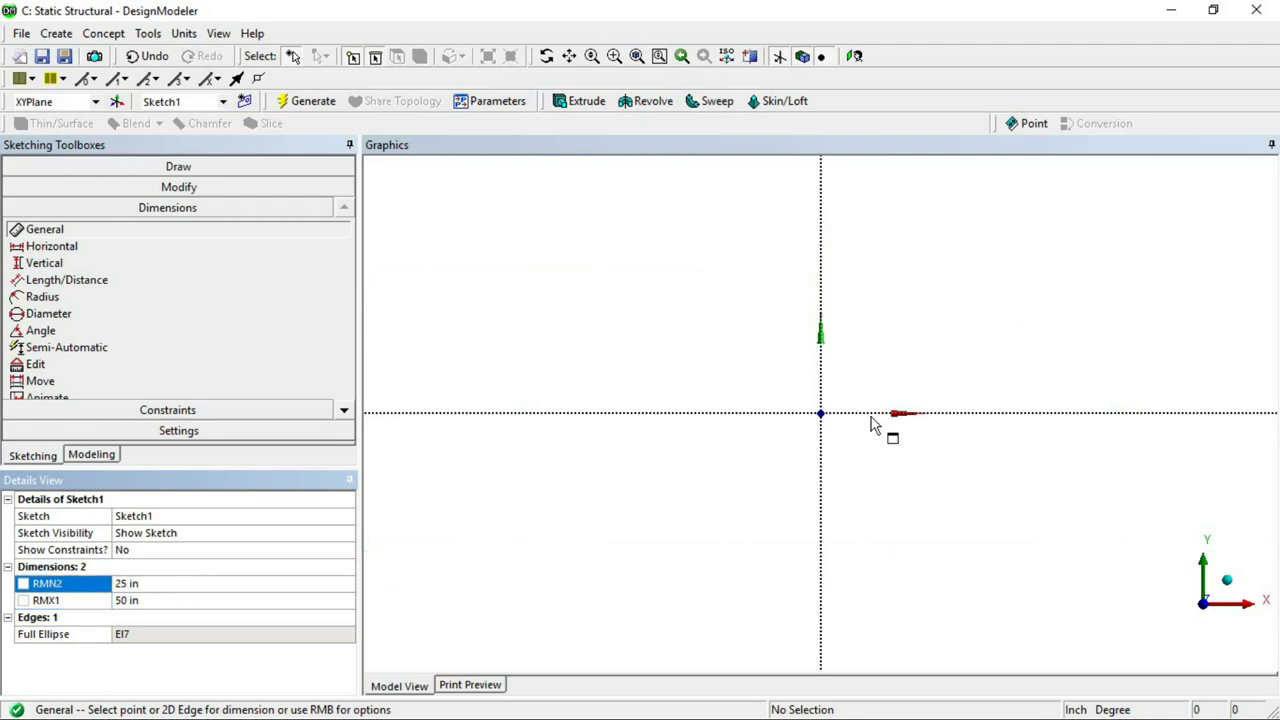
Trim the ellipse to the quarter arc in the positive X and Y quadrant, and generate the sketch
right_click(681, 396)
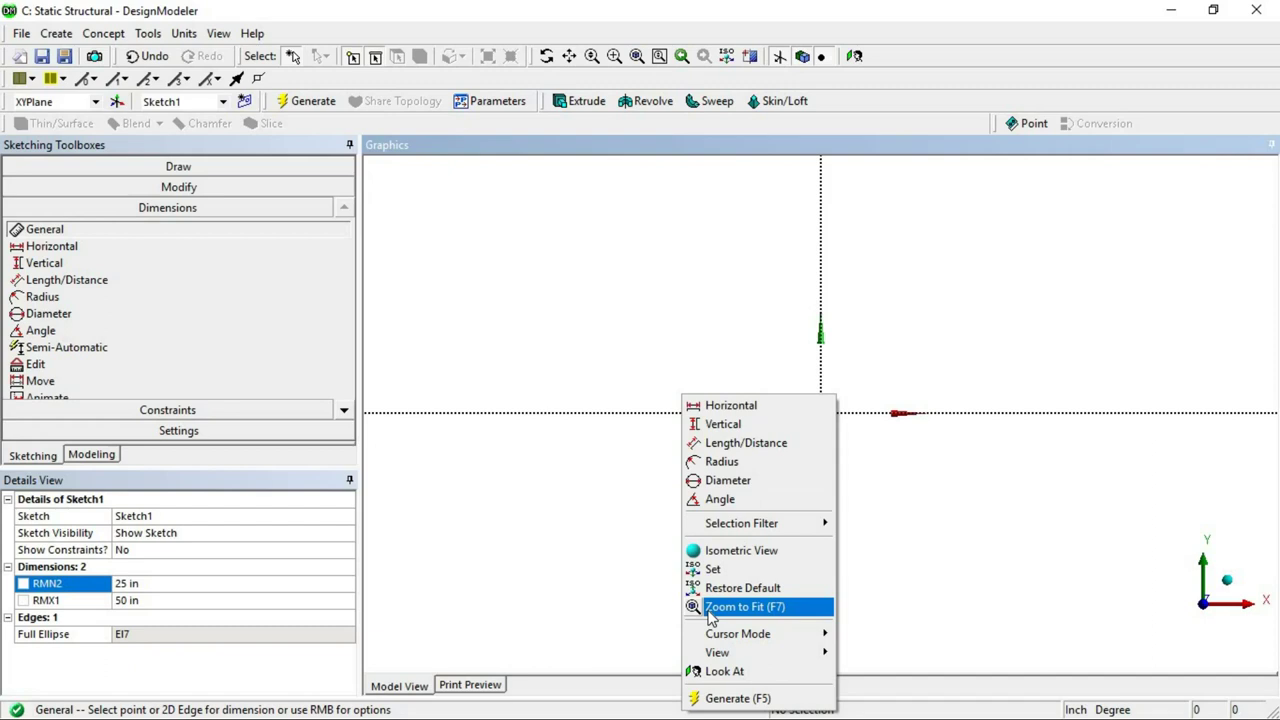
click(712, 606)
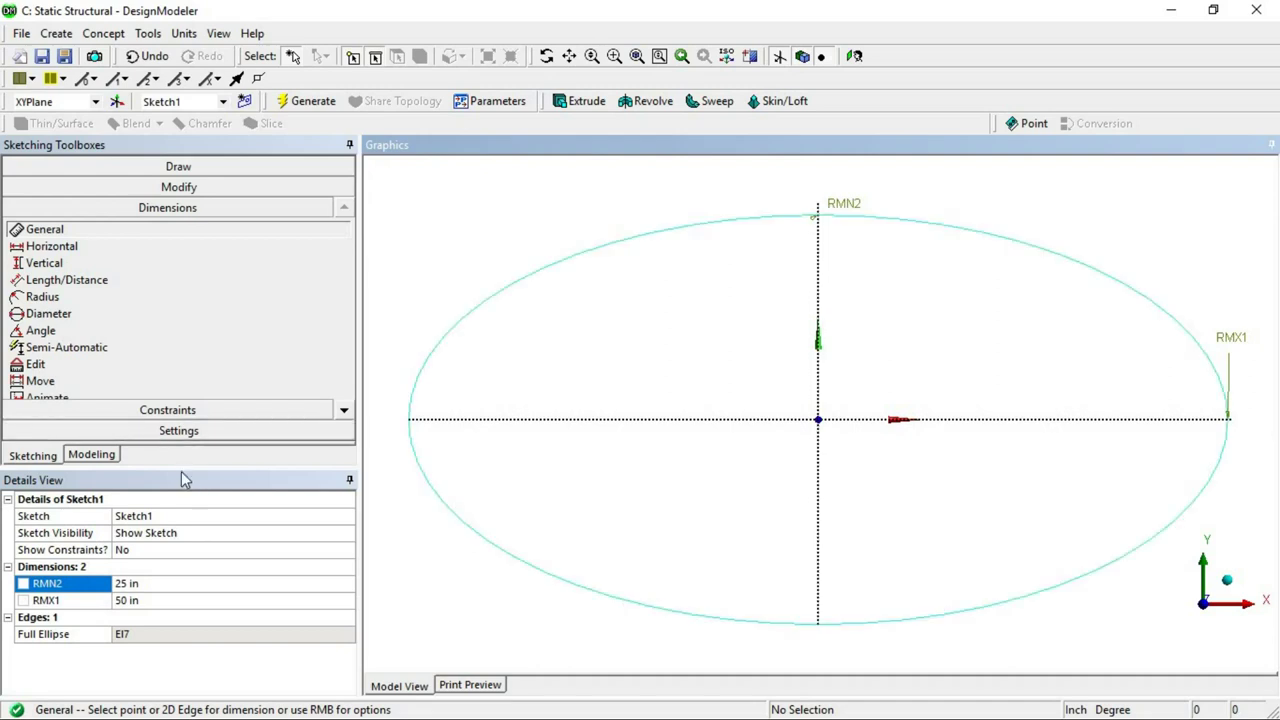
drag(184, 467, 172, 540)
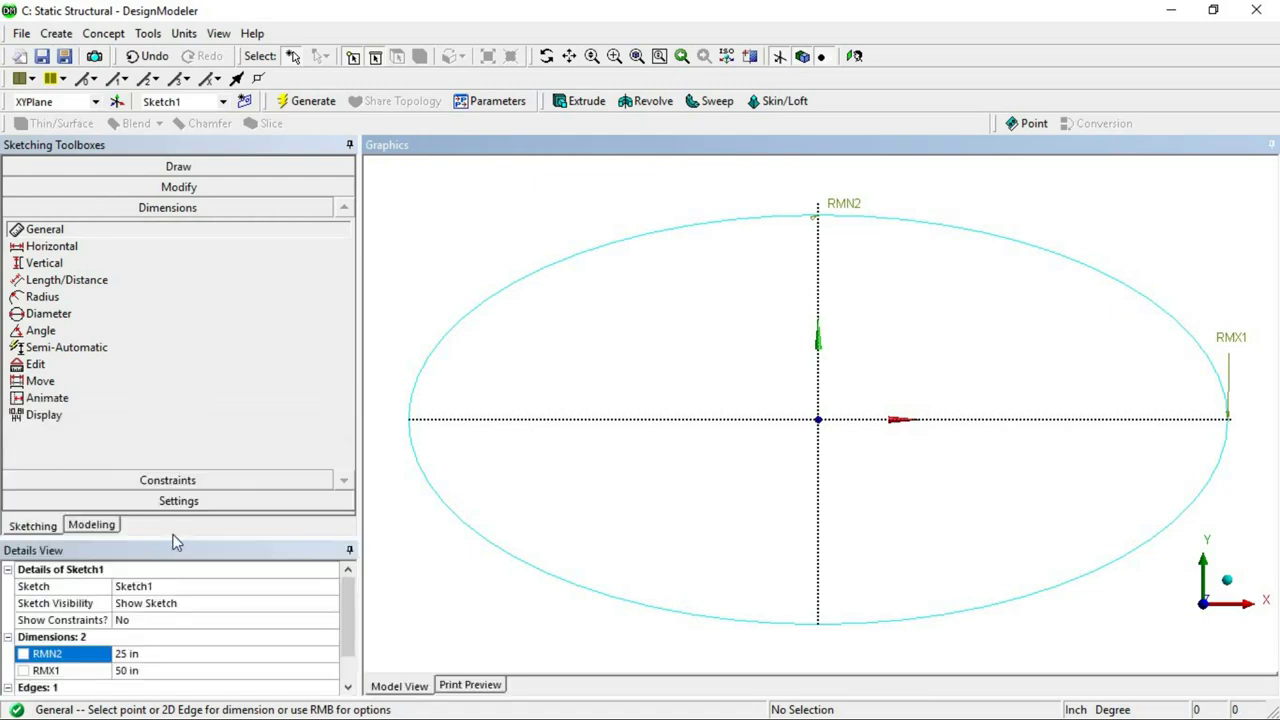
click(205, 192)
scroll(890, 292, down, 1)
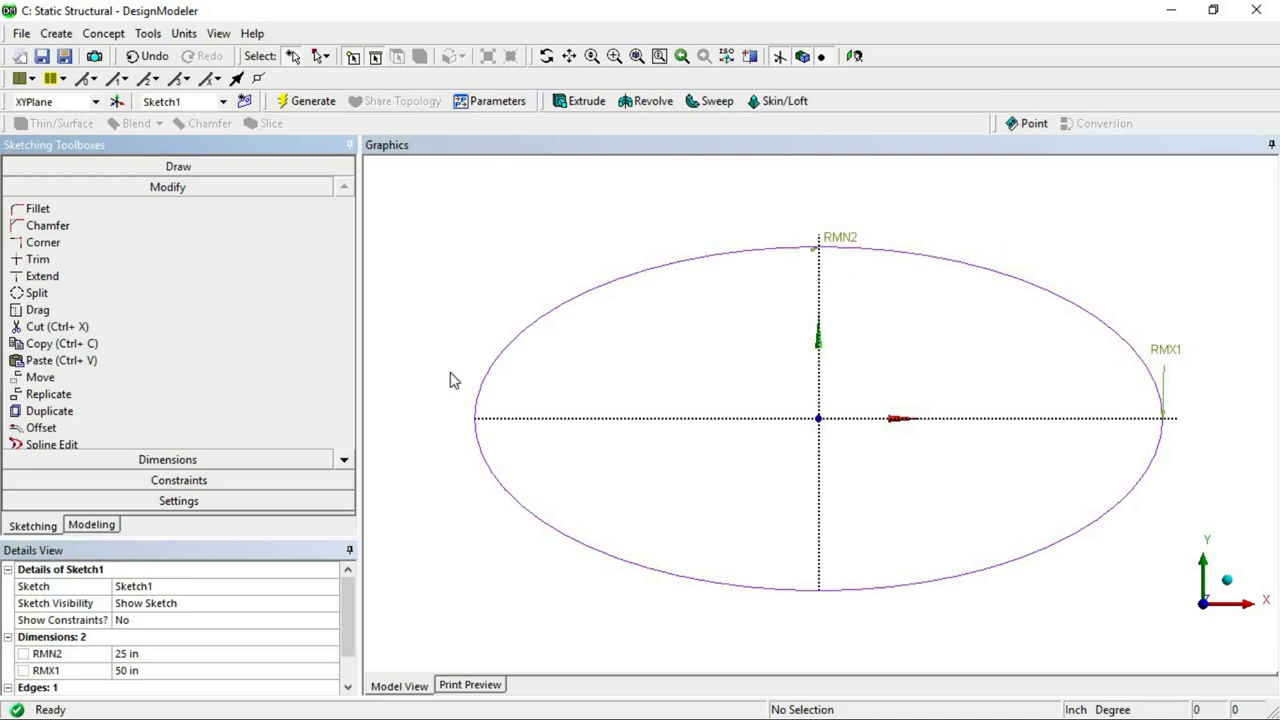
click(60, 259)
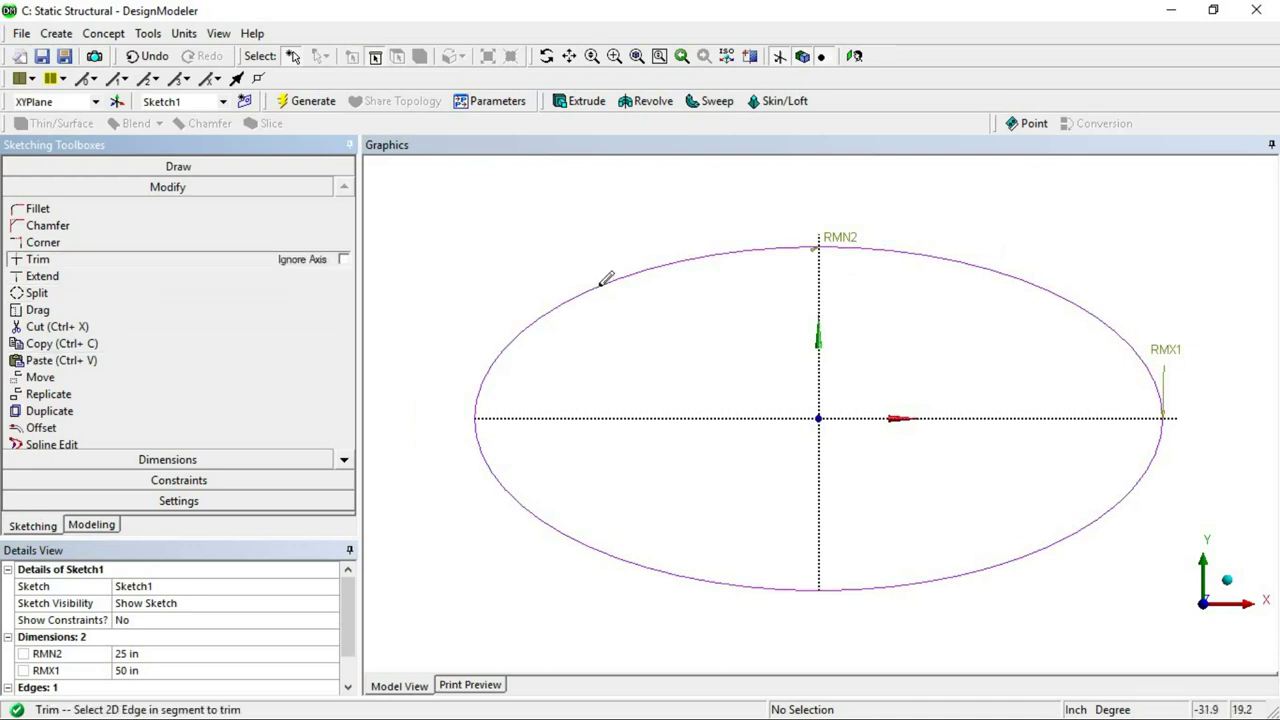
click(601, 284)
click(593, 540)
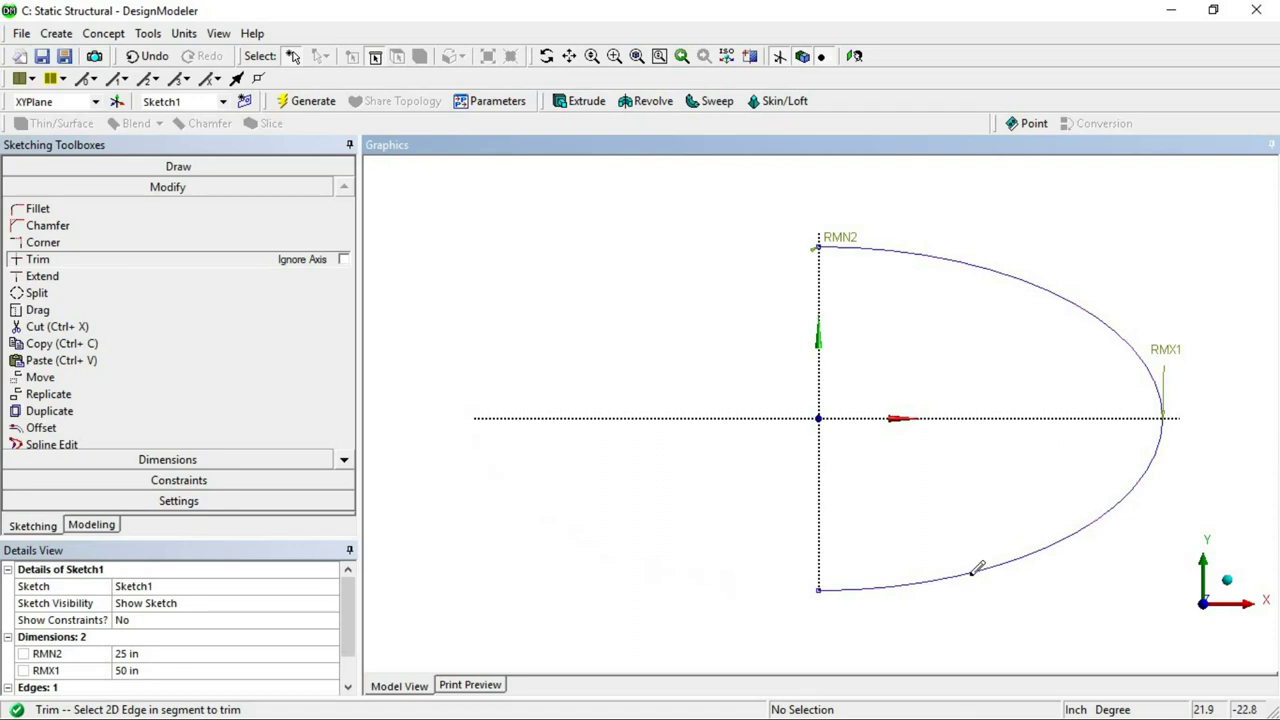
click(979, 566)
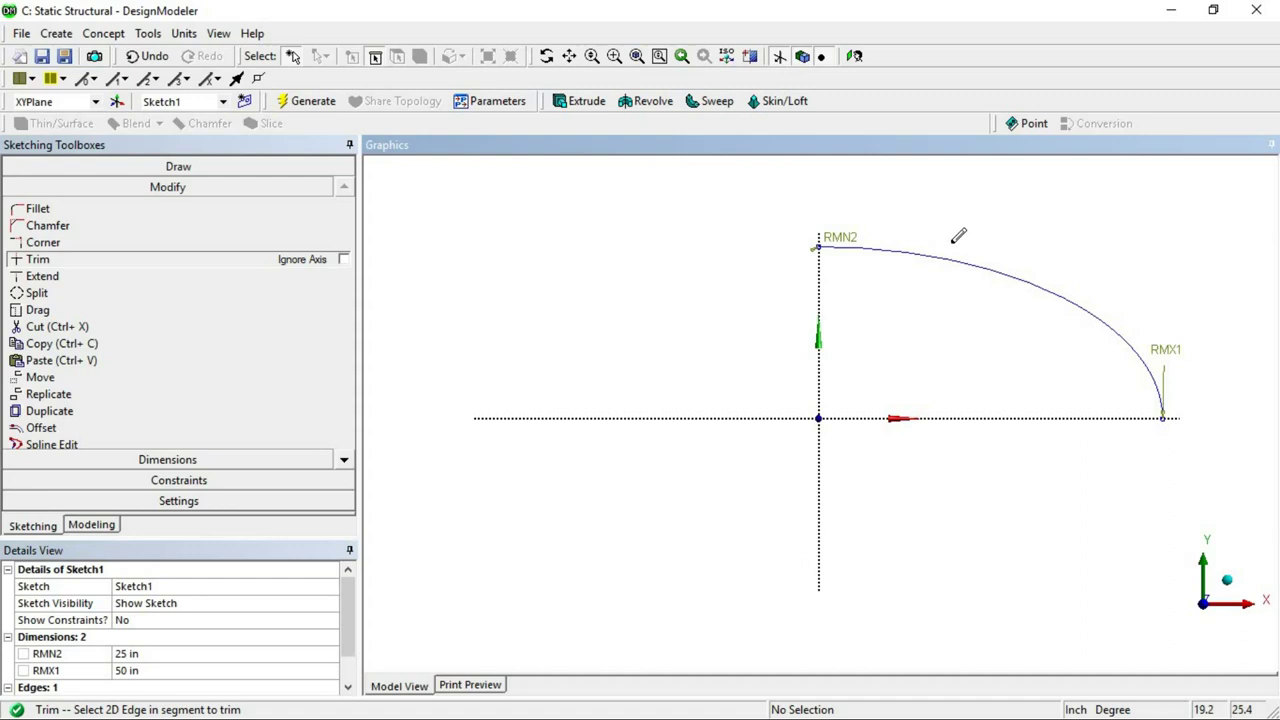
click(114, 528)
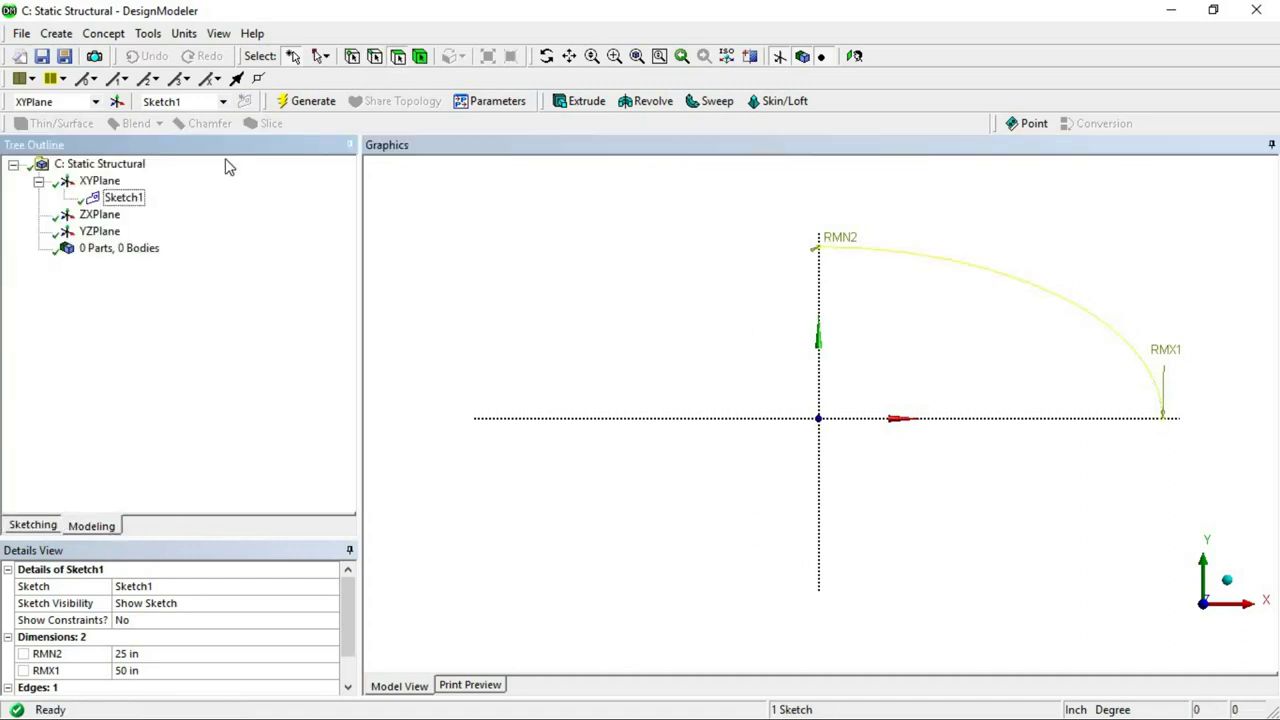
click(300, 101)
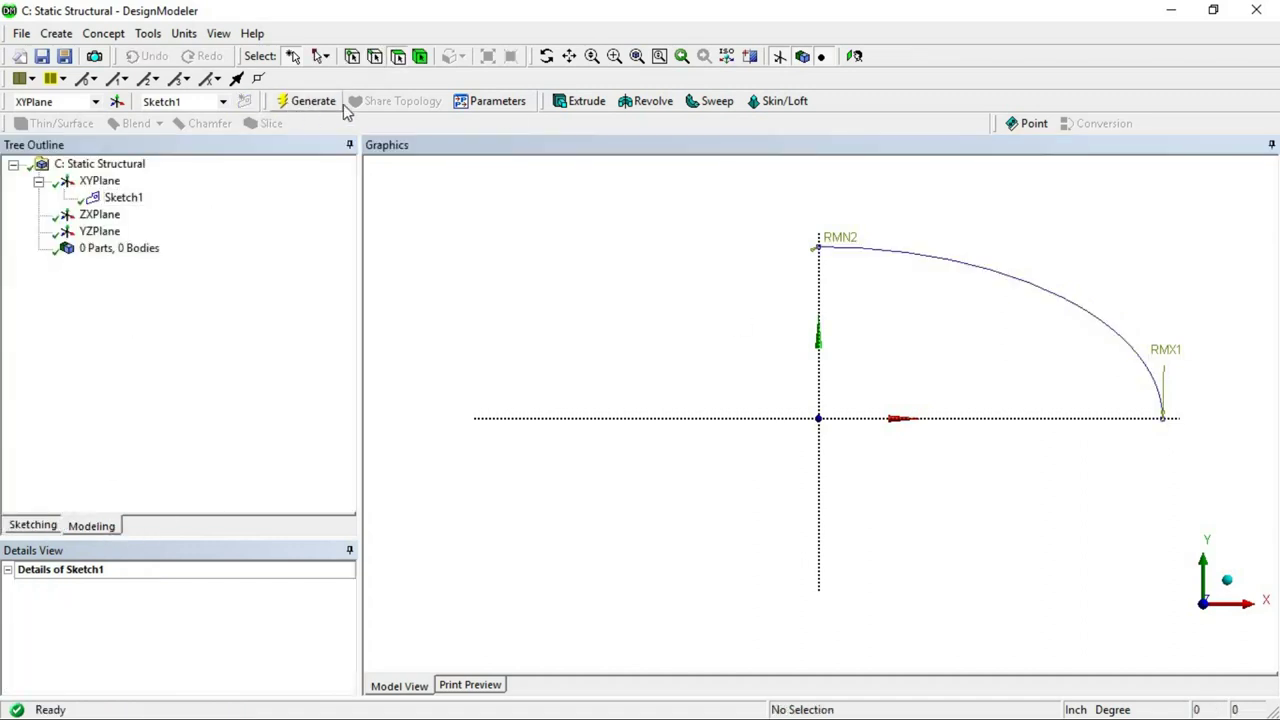
Set up a Revolve of Sketch1 using the vertical Y axis as the axis of revolution
click(636, 104)
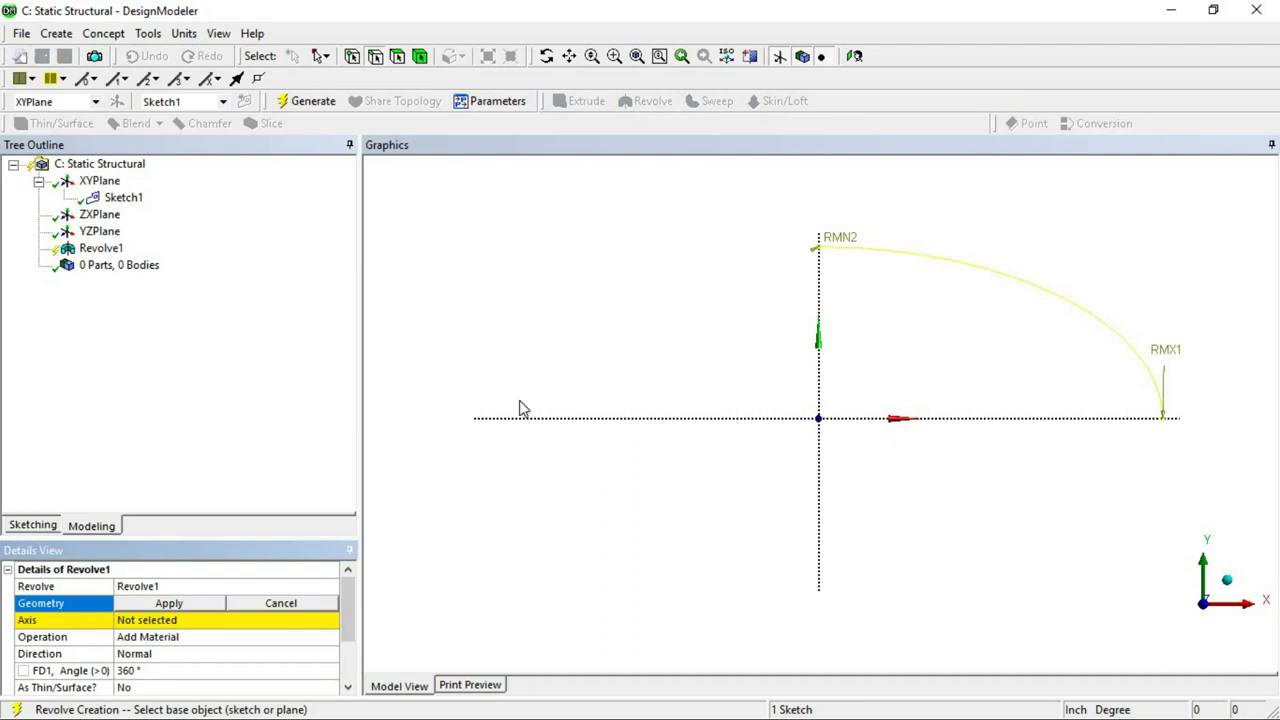
click(126, 200)
click(170, 603)
drag(210, 537, 249, 412)
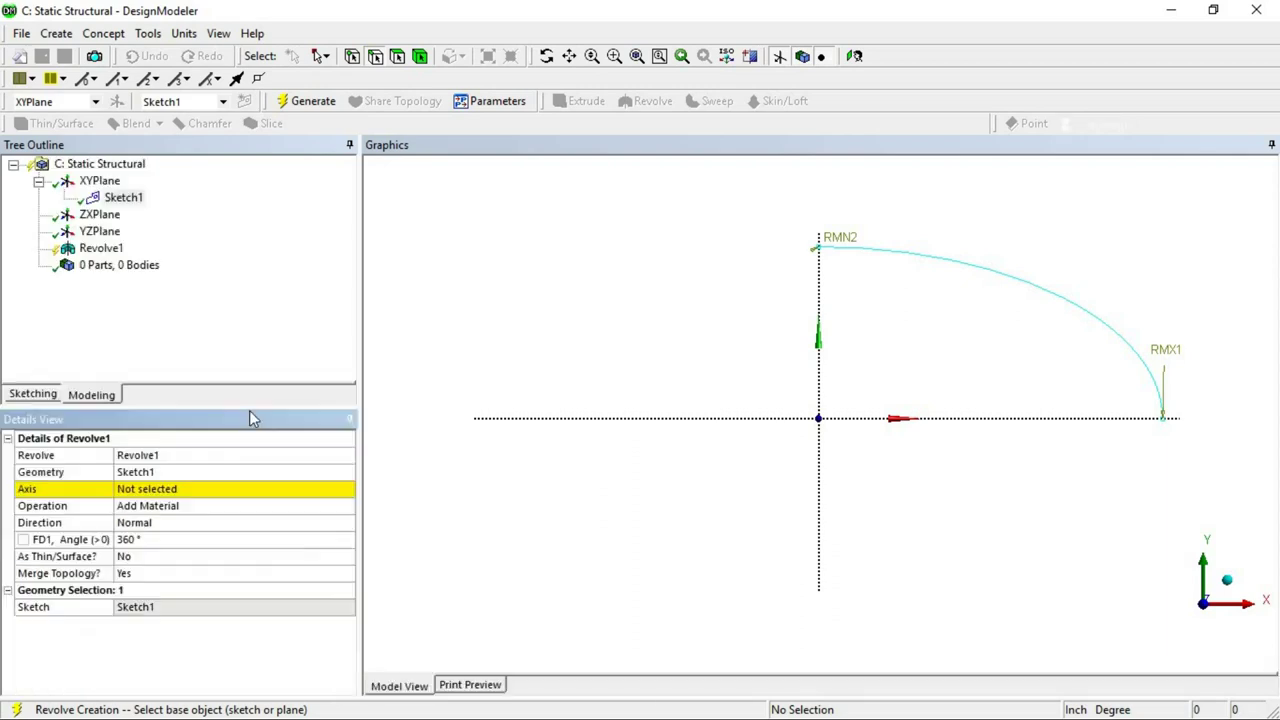
click(175, 489)
click(820, 483)
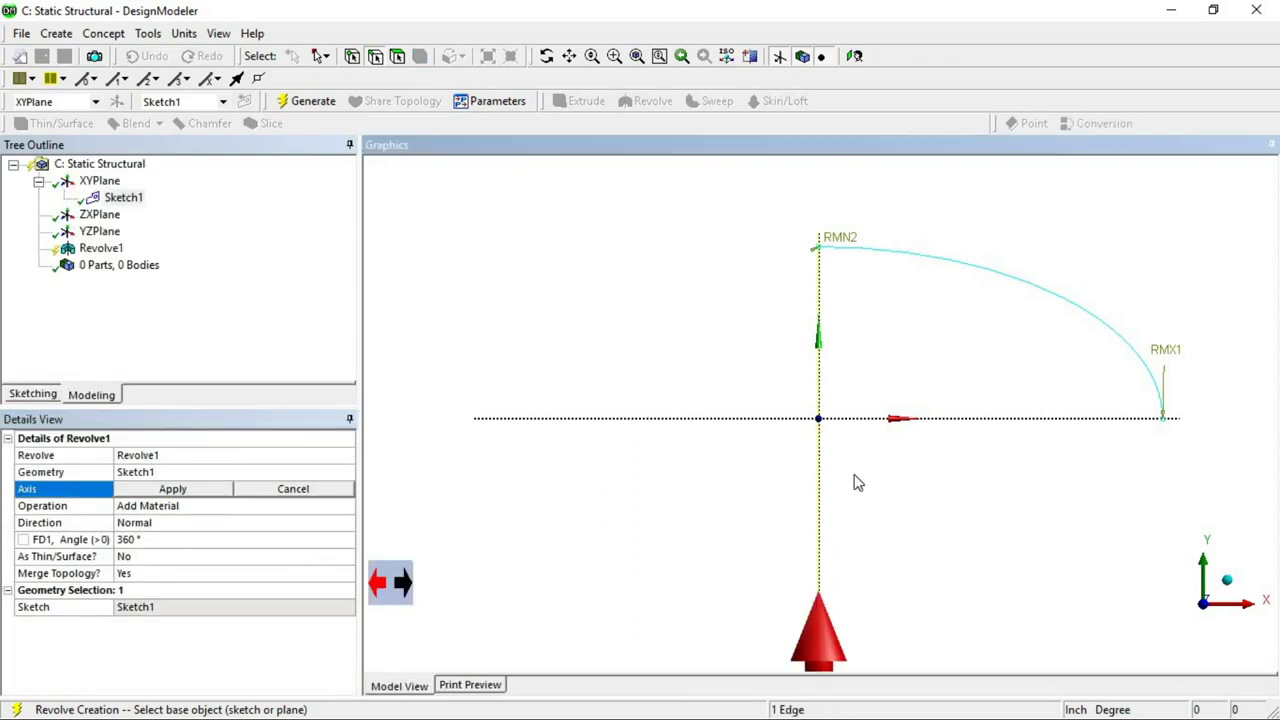
click(145, 490)
Set the revolve's operation to Add Frozen and its direction to Normal
double_click(214, 510)
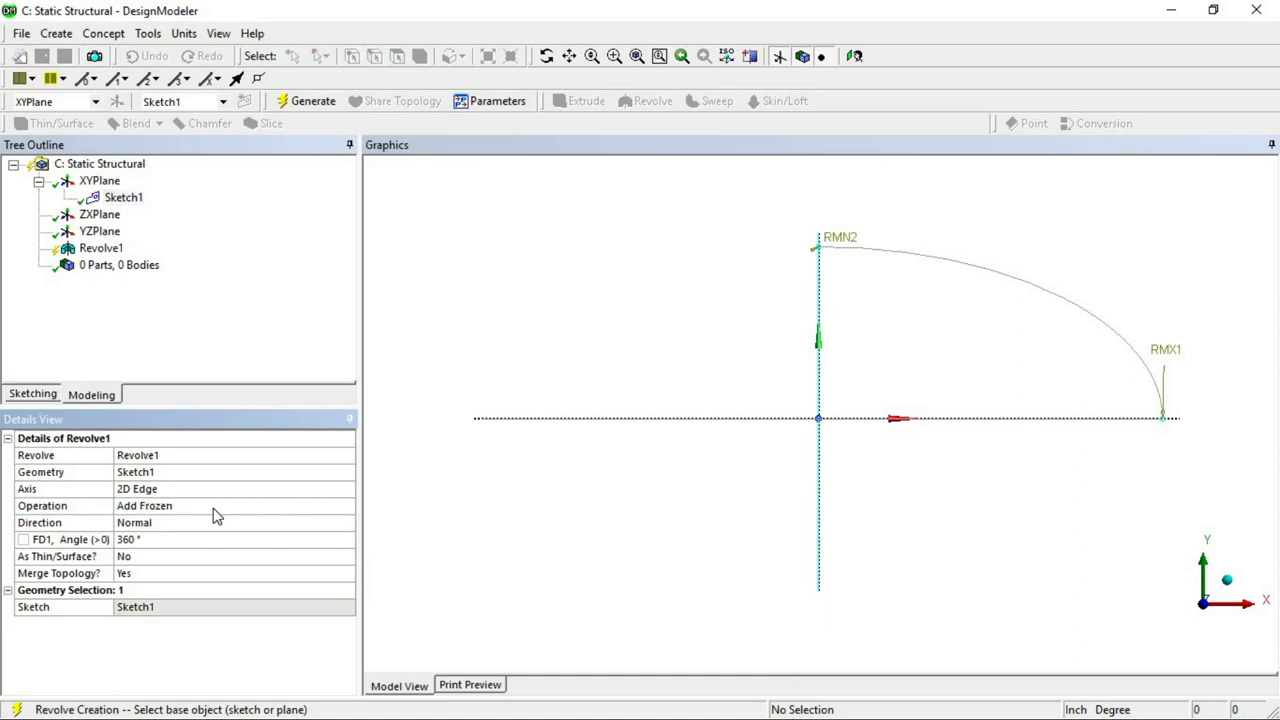
click(214, 510)
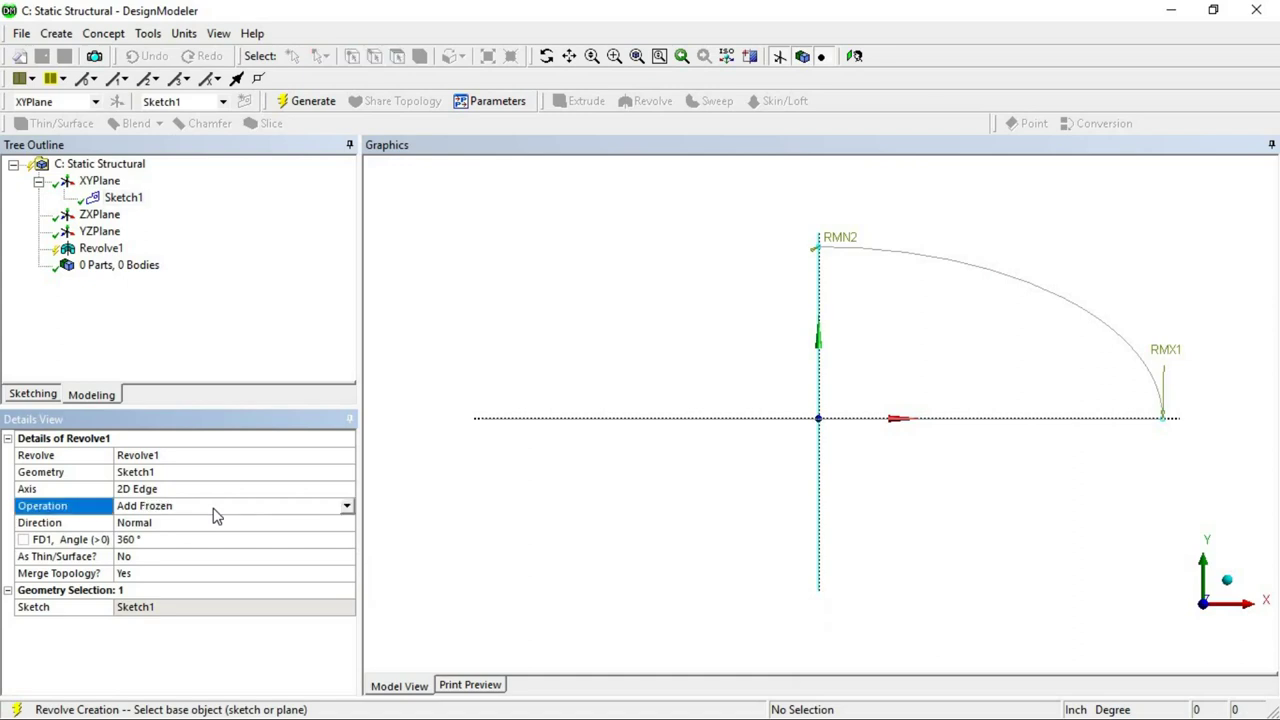
click(346, 507)
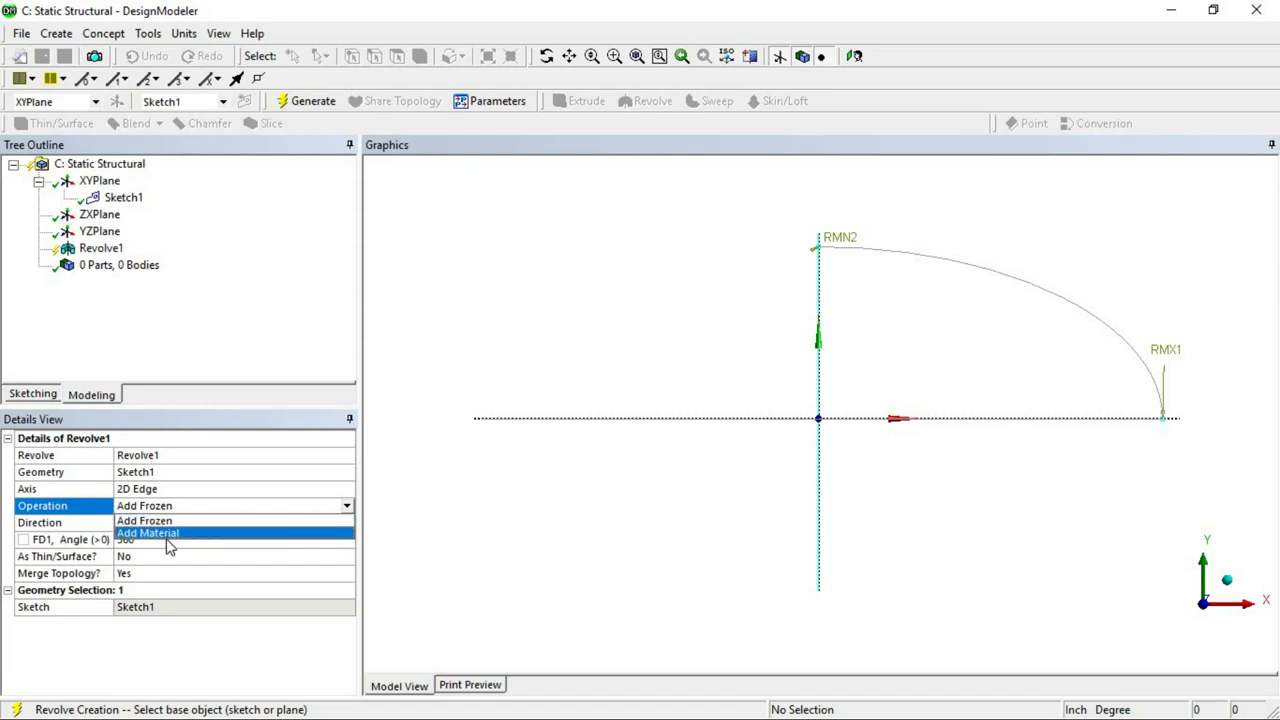
click(189, 533)
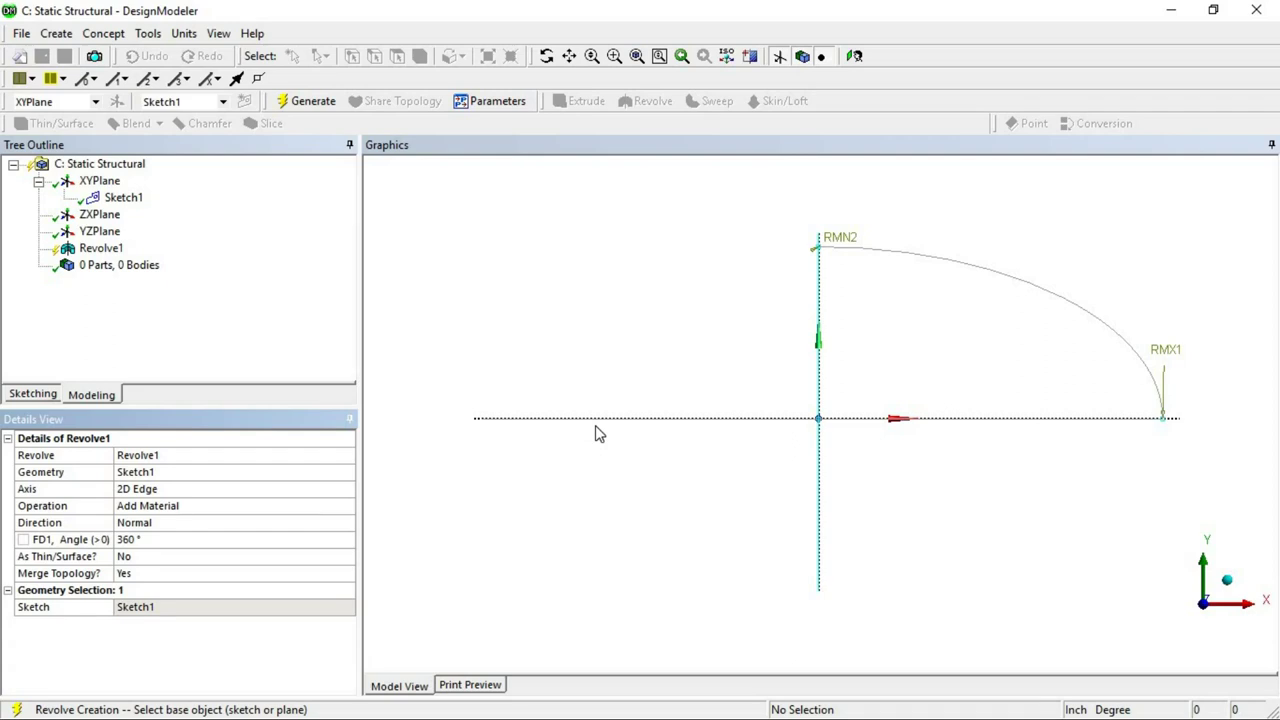
click(350, 508)
click(346, 506)
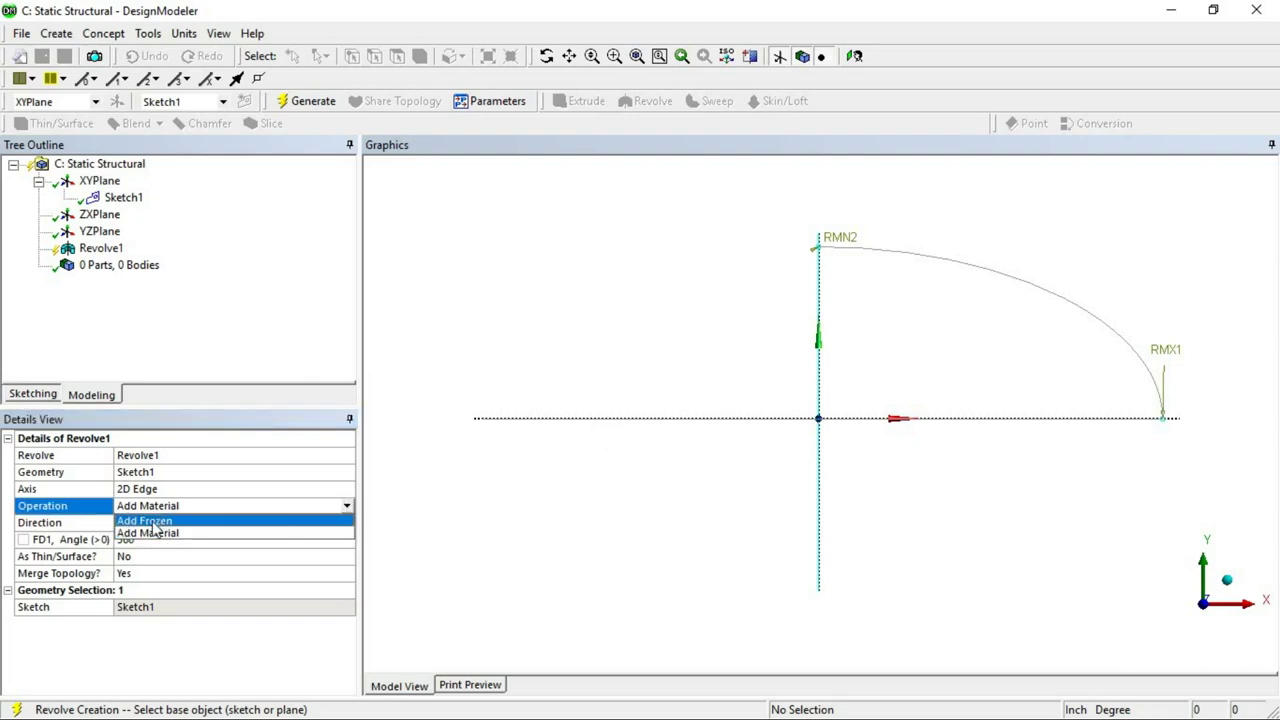
click(158, 521)
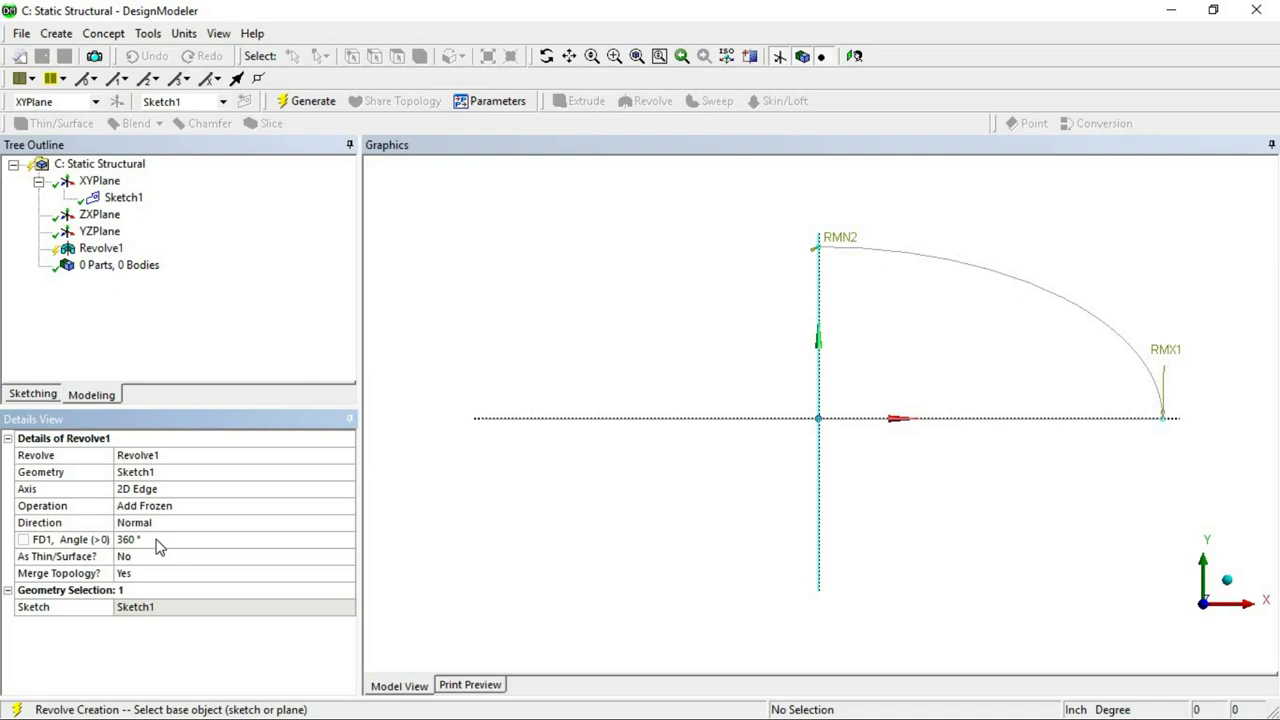
click(152, 540)
click(168, 523)
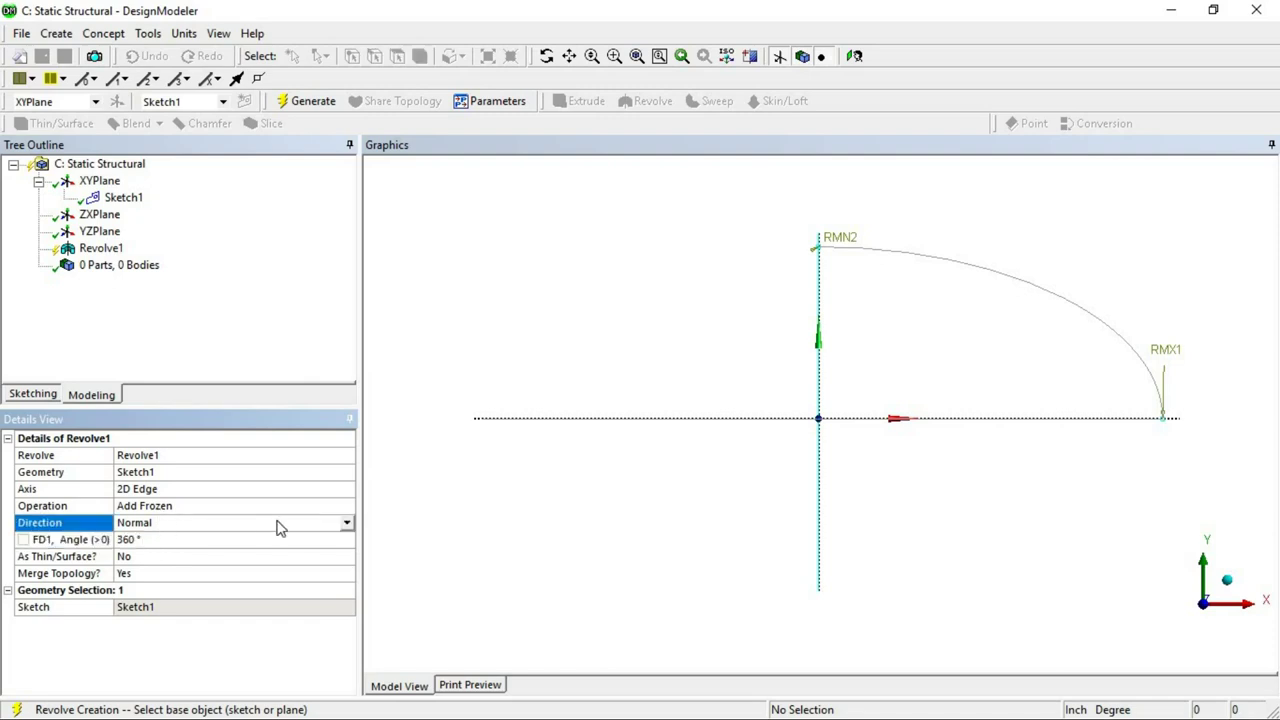
click(346, 522)
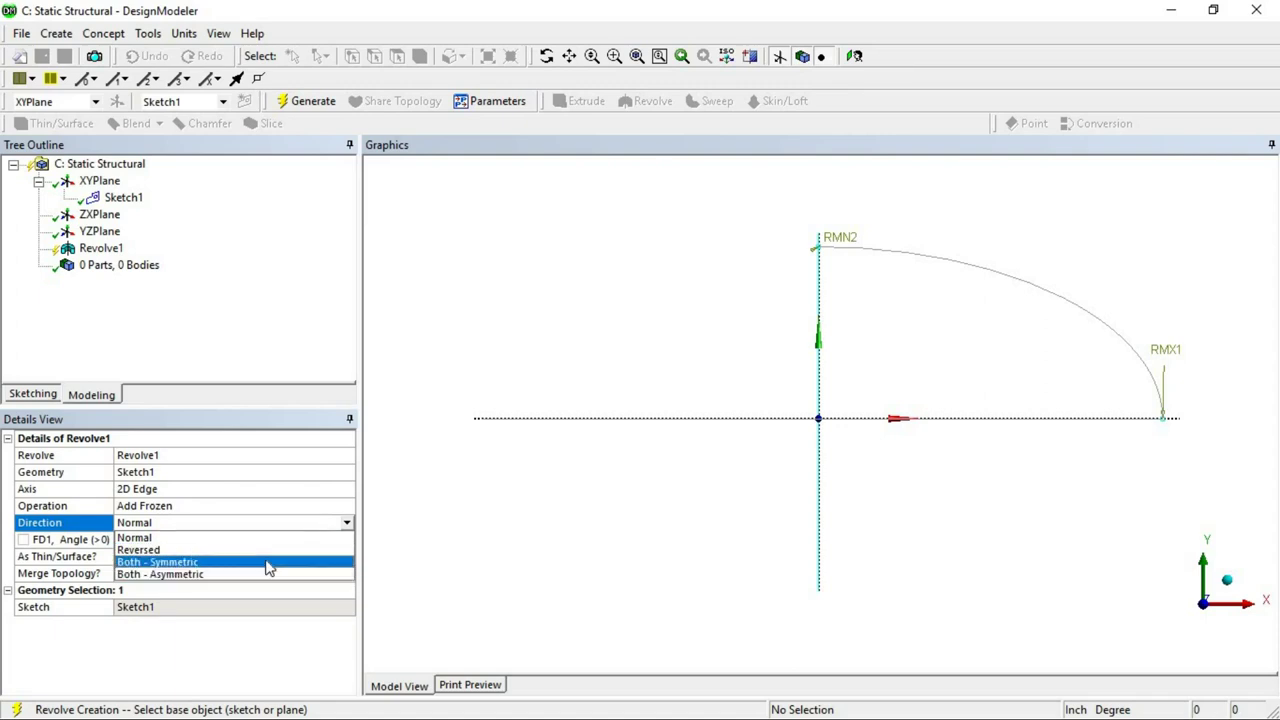
click(137, 539)
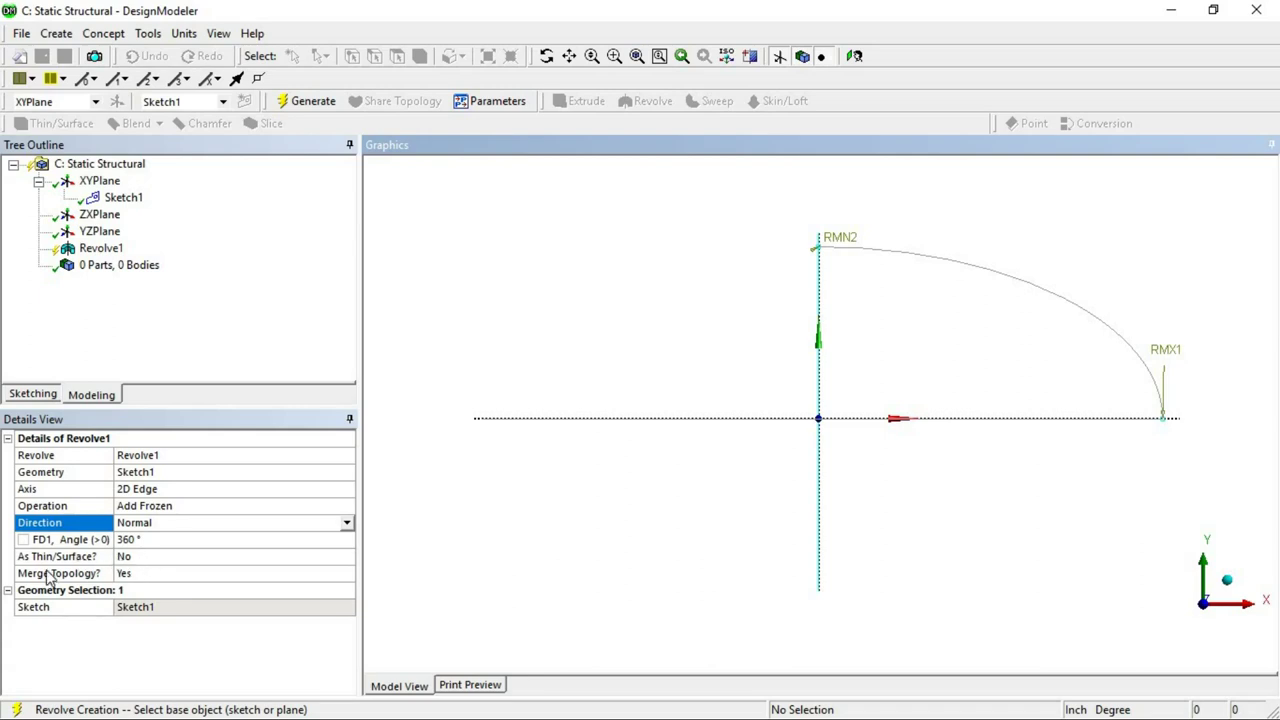
Make the revolve a thin feature with 1 in inward thickness, and generate the body
double_click(140, 566)
click(205, 573)
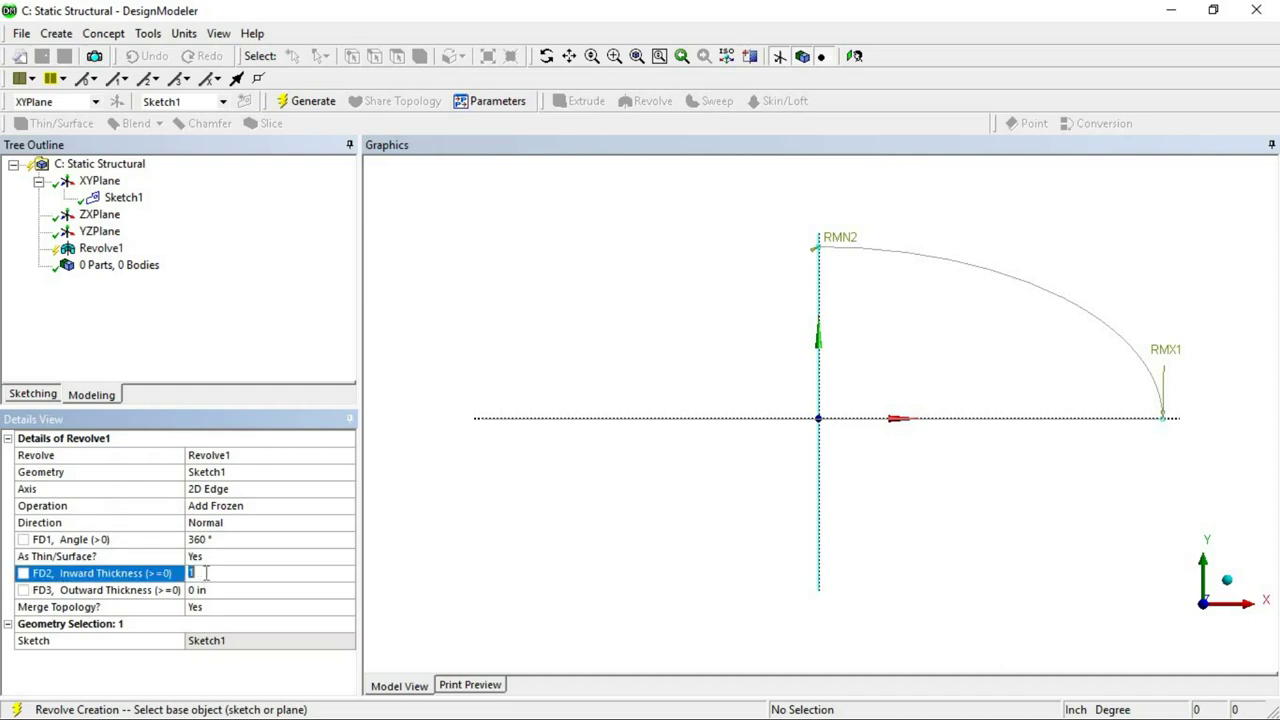
scroll(549, 534, down, 2)
click(549, 534)
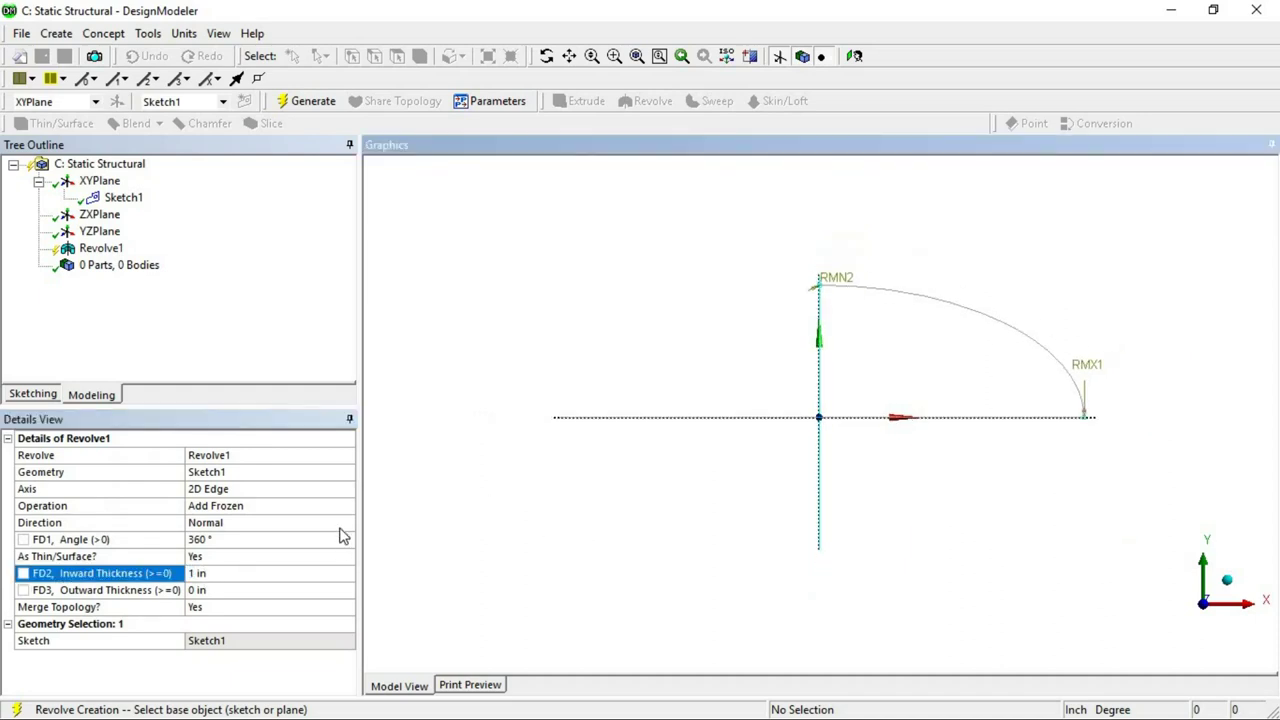
click(310, 101)
Change the revolve's inward thickness to 0 in and outward thickness to 1 in, and regenerate the head
middle_drag(886, 414, 957, 534)
scroll(950, 538, up, 2)
scroll(950, 538, up, 2)
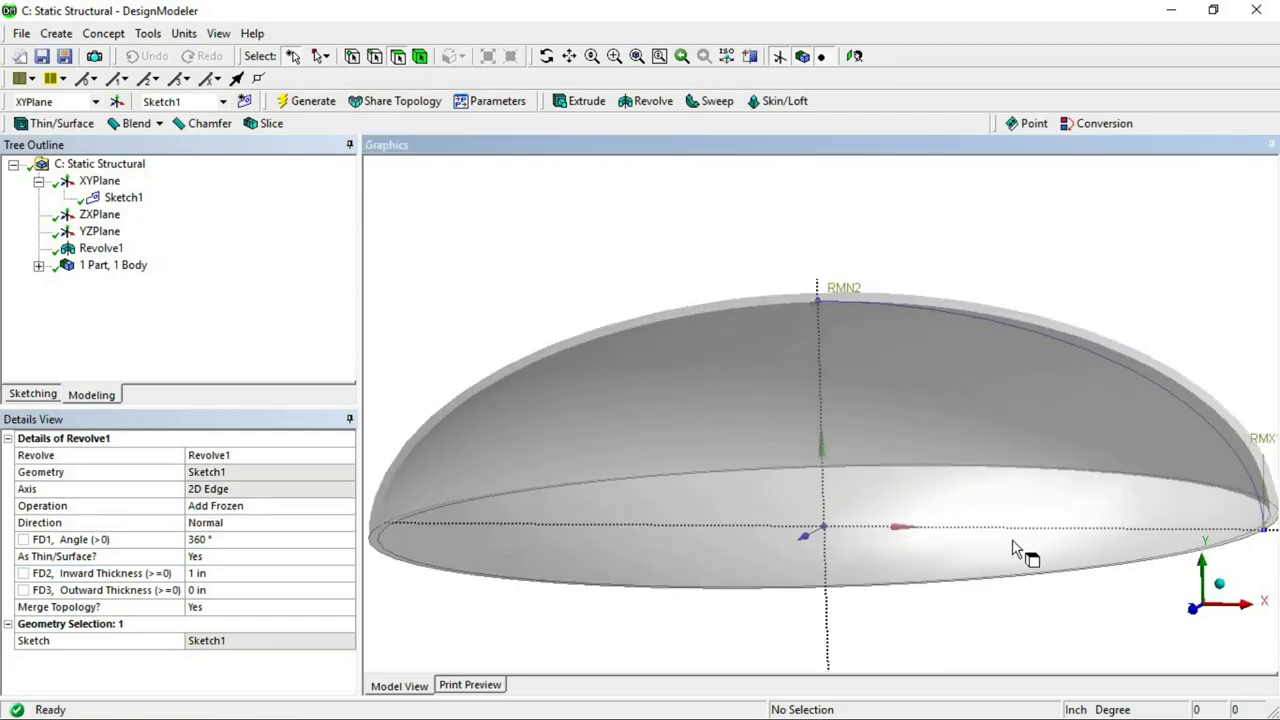
click(1197, 608)
scroll(948, 476, up, 3)
ctrl+middle_drag(955, 468, 778, 434)
click(200, 572)
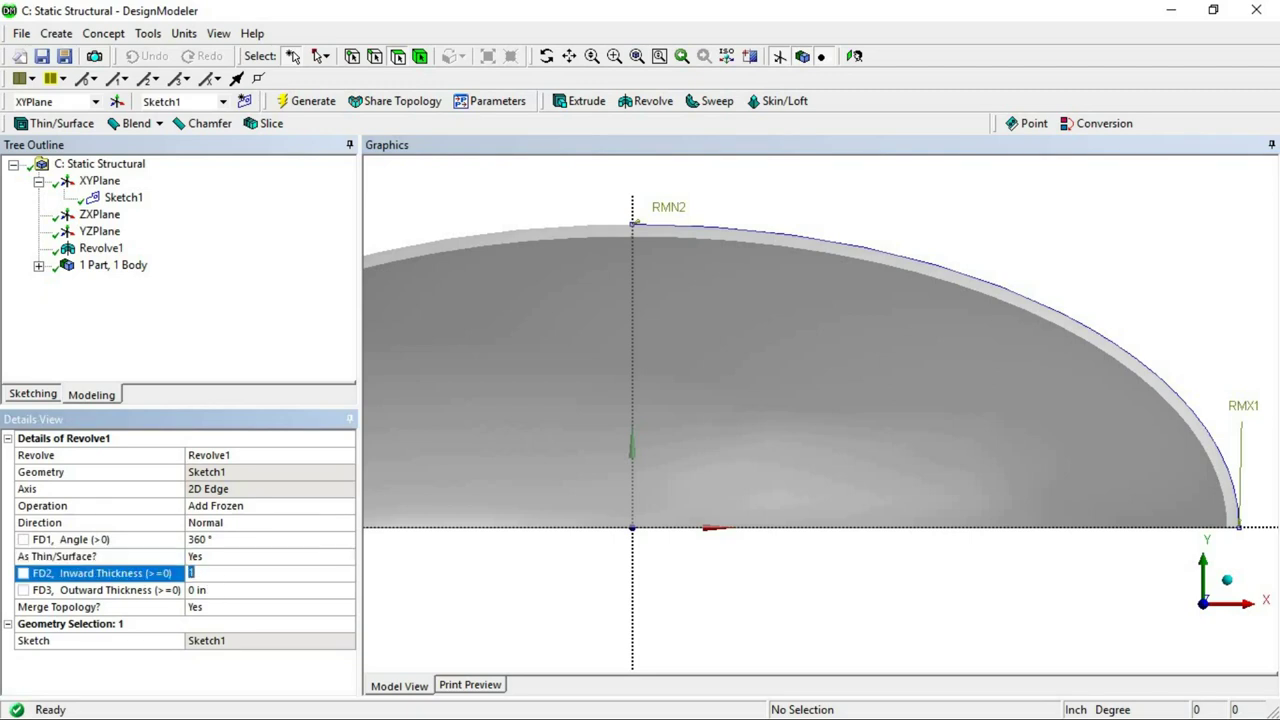
key(Return)
click(243, 588)
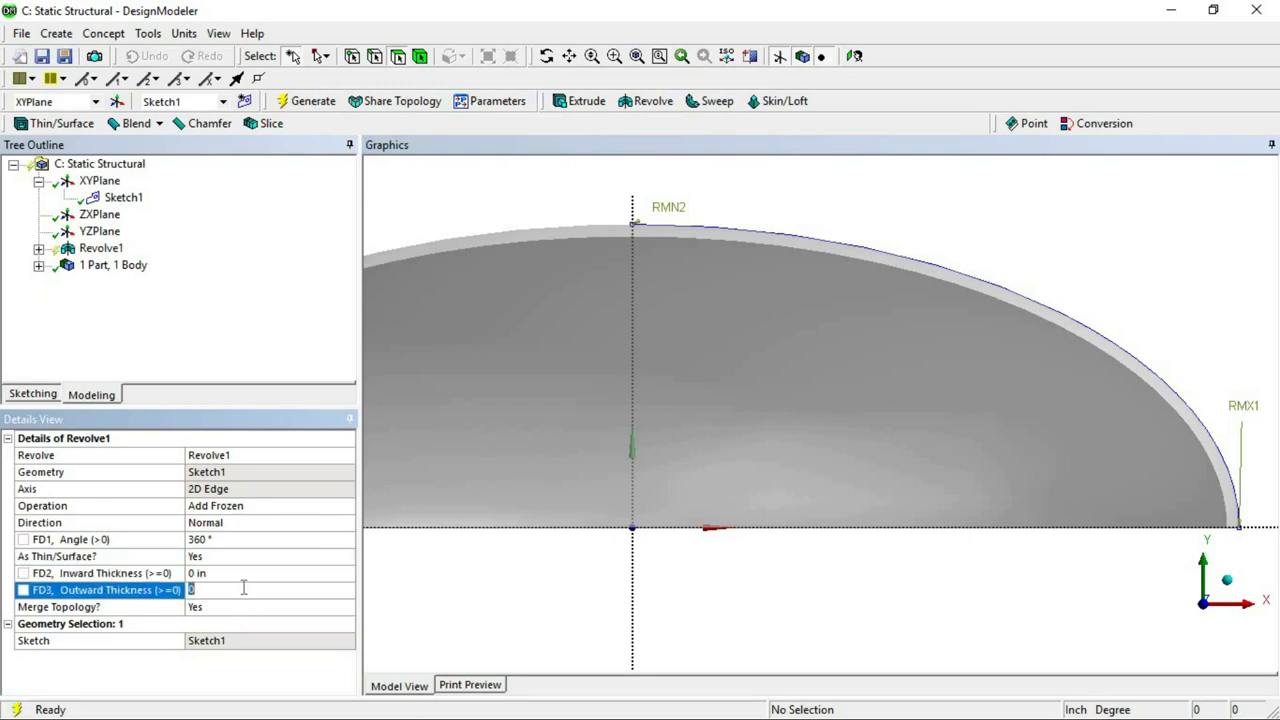
key(Return)
click(282, 100)
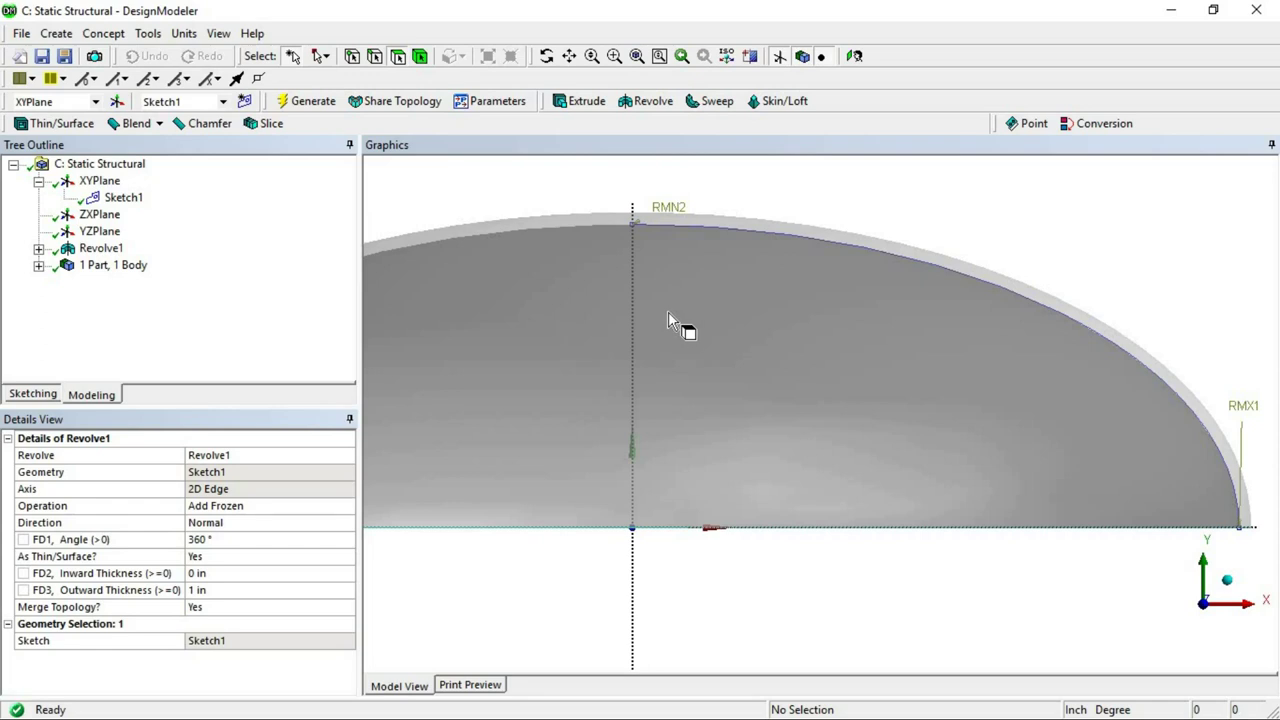
Check the ellipsoid's inside diameter and thickness on the PowerPoint reference slide, and return to DesignModeler
key(alt+Tab)
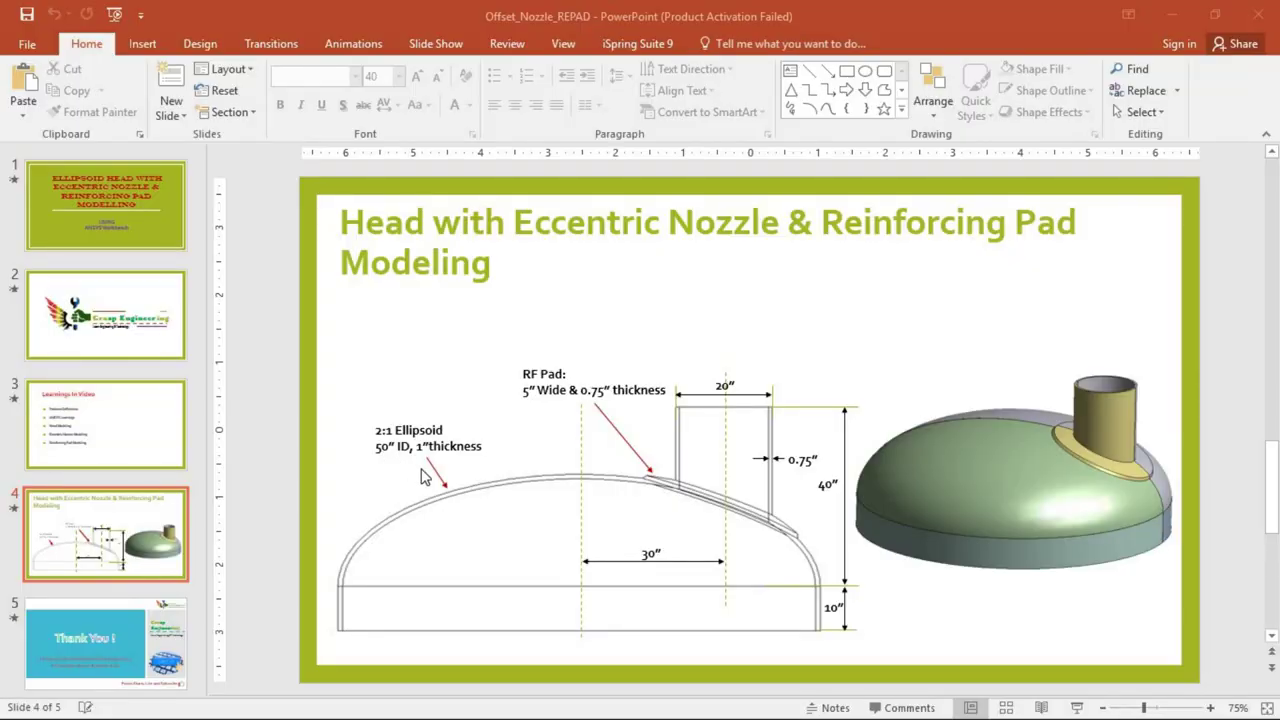
key(alt+Tab)
click(599, 368)
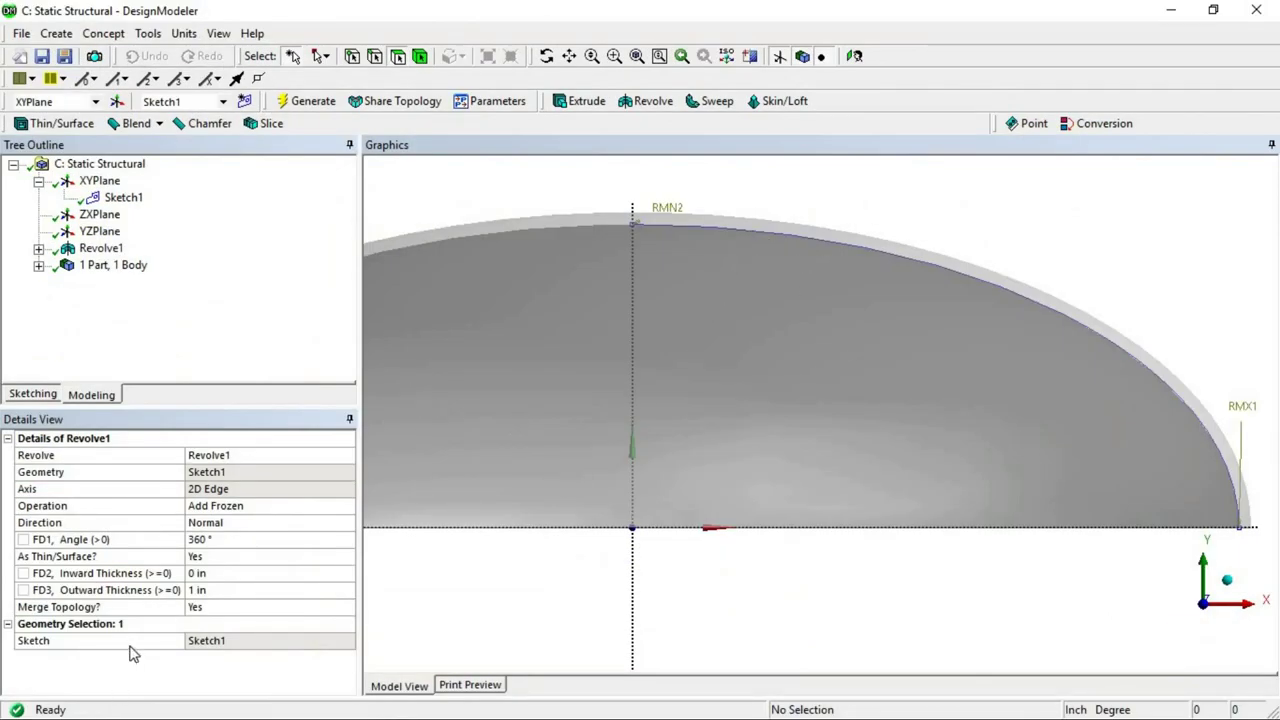
Try the wall on the inner side of the profile with 1 in inward and 0 in outward thickness, and regenerate
click(210, 572)
text(1)
key(Return)
click(212, 590)
text(0)
key(Return)
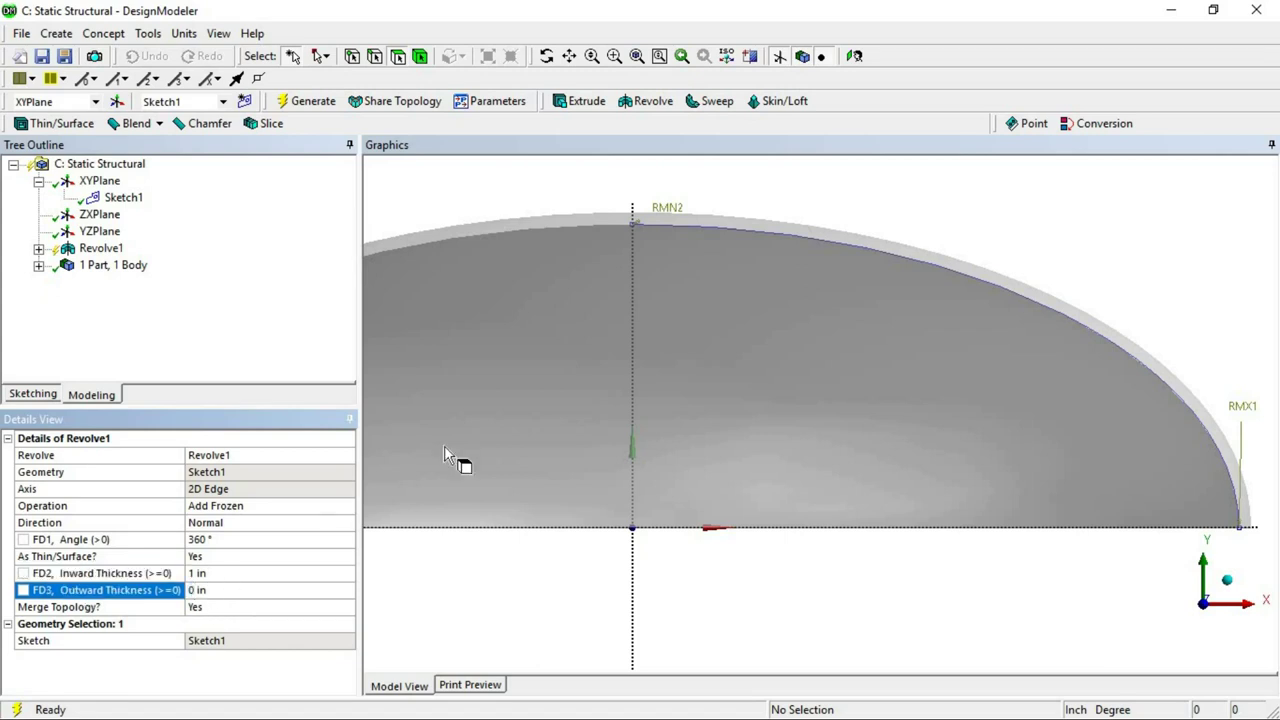
click(300, 101)
scroll(646, 219, up, 1)
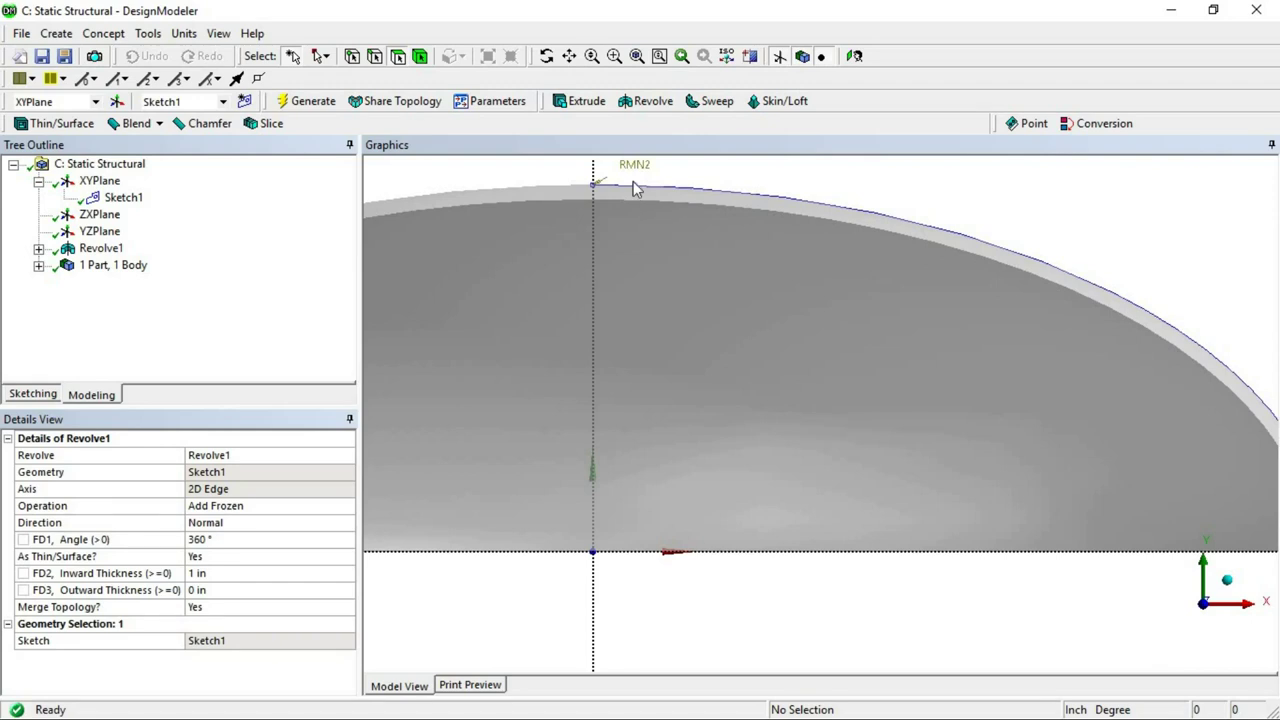
scroll(633, 188, down, 1)
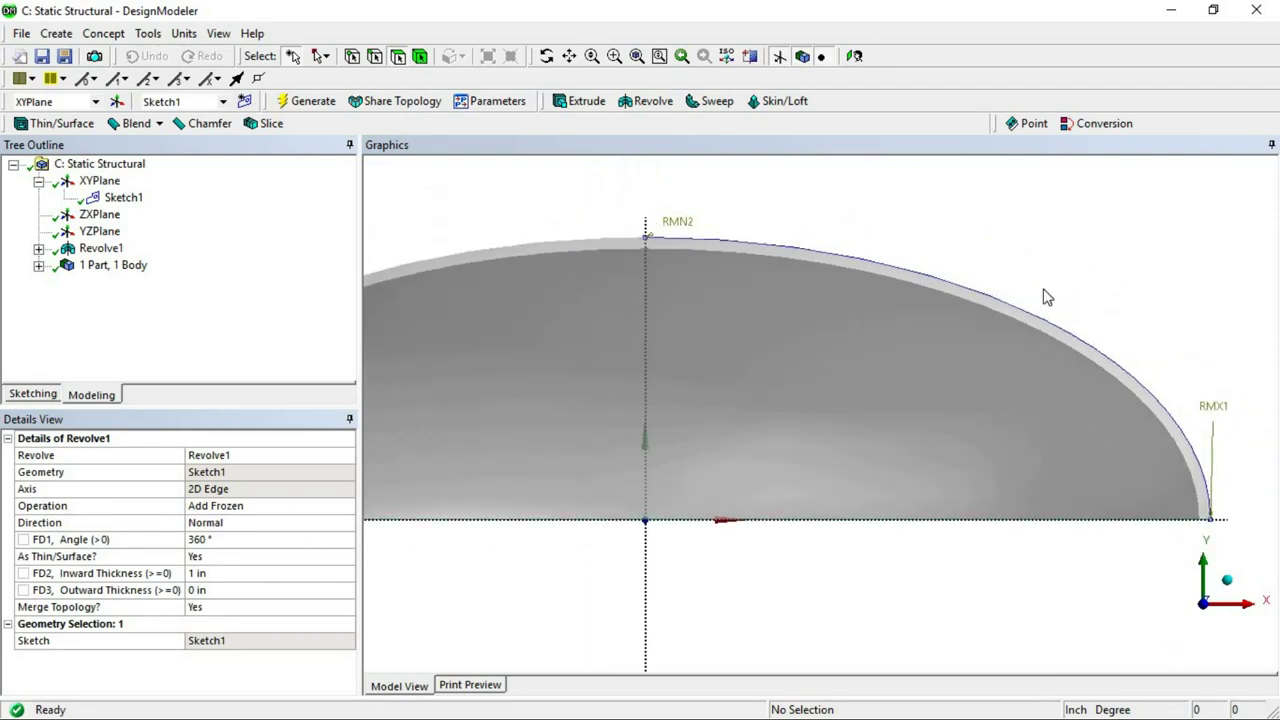
Set the revolve's inward thickness back to 0 in and outward thickness to 1 in, and generate the body
click(194, 572)
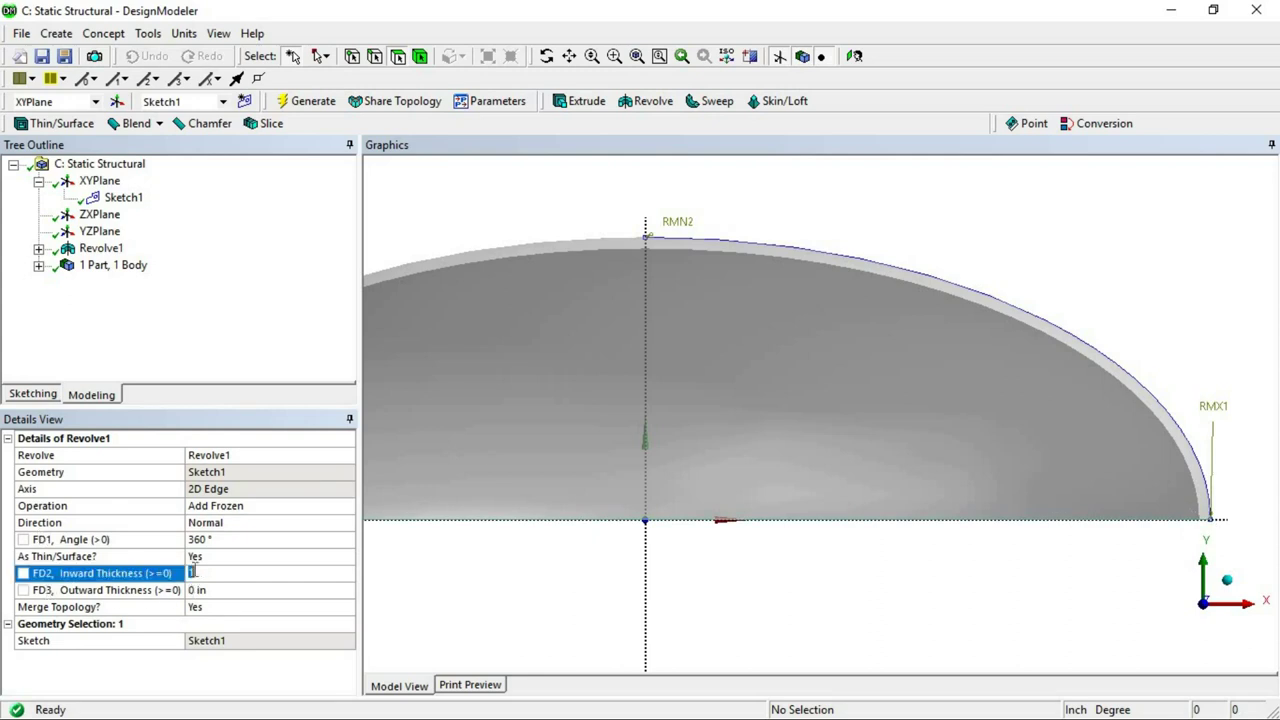
text(0)
key(Return)
click(193, 590)
text(1)
key(Return)
click(302, 100)
Examine the revolved head's wall at the open rim and its underside from several angles
middle_drag(961, 466, 930, 498)
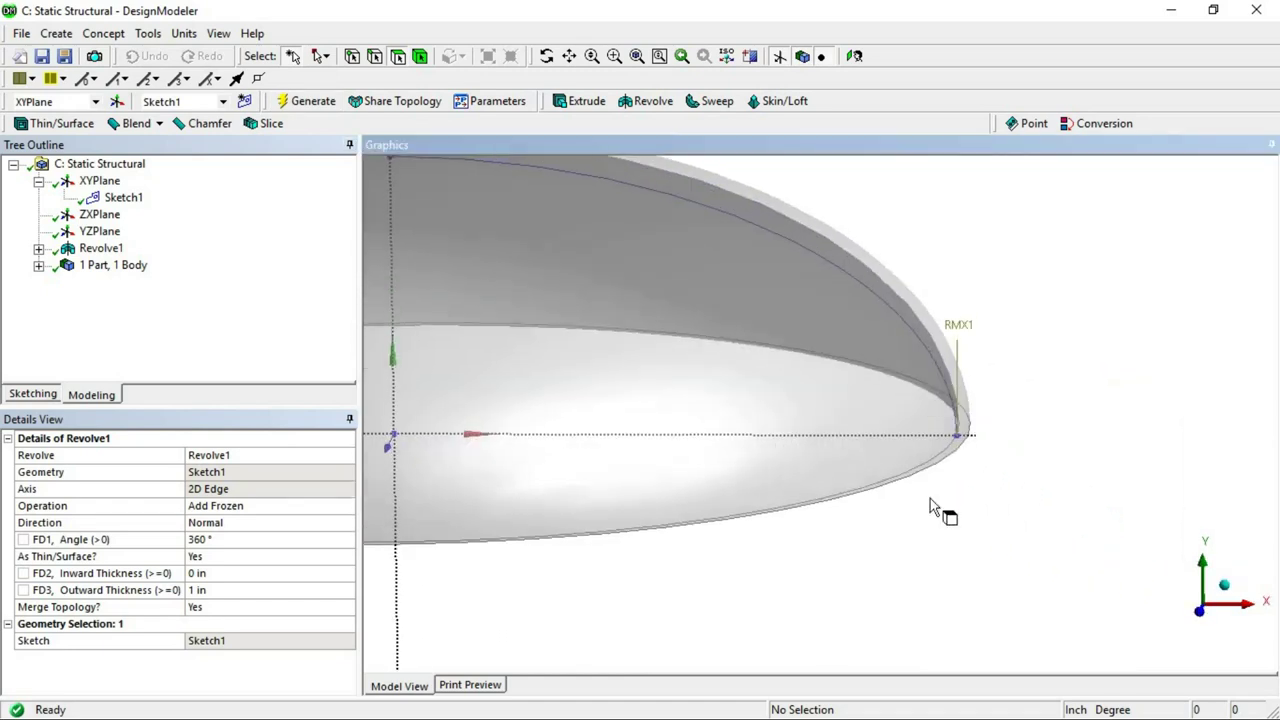
scroll(950, 460, up, 2)
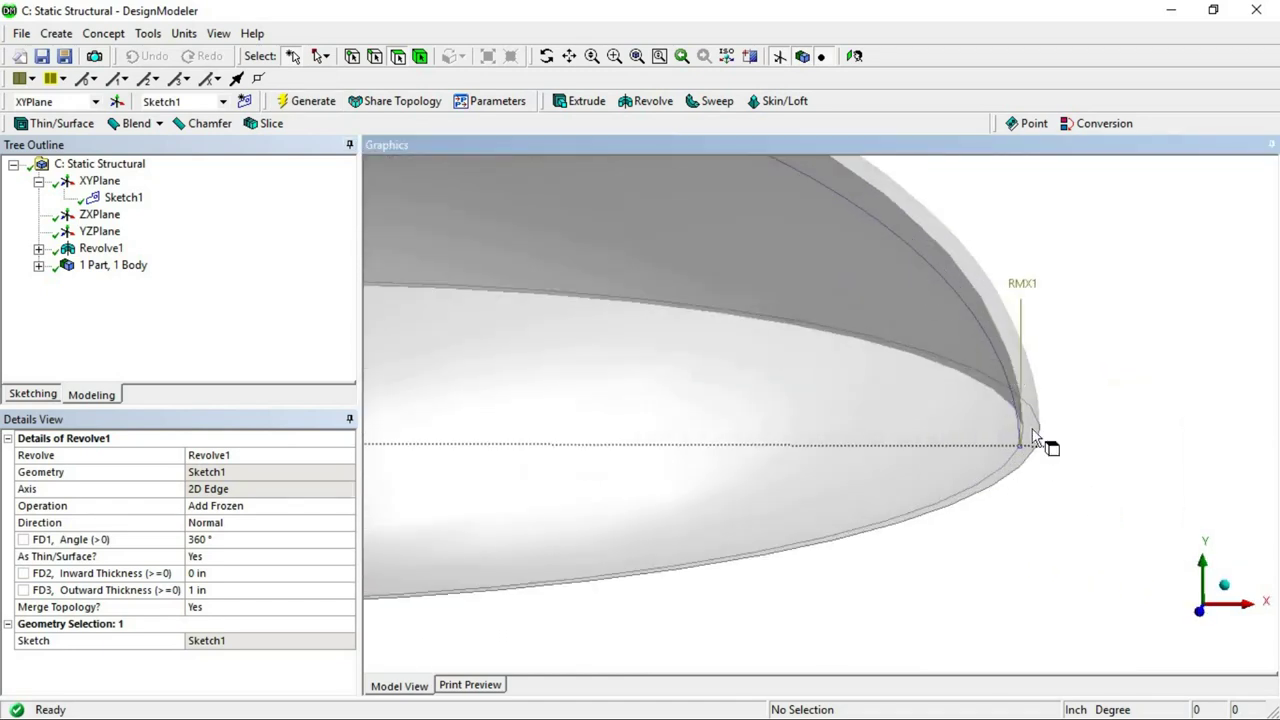
scroll(1077, 449, down, 3)
ctrl+middle_drag(858, 513, 1051, 559)
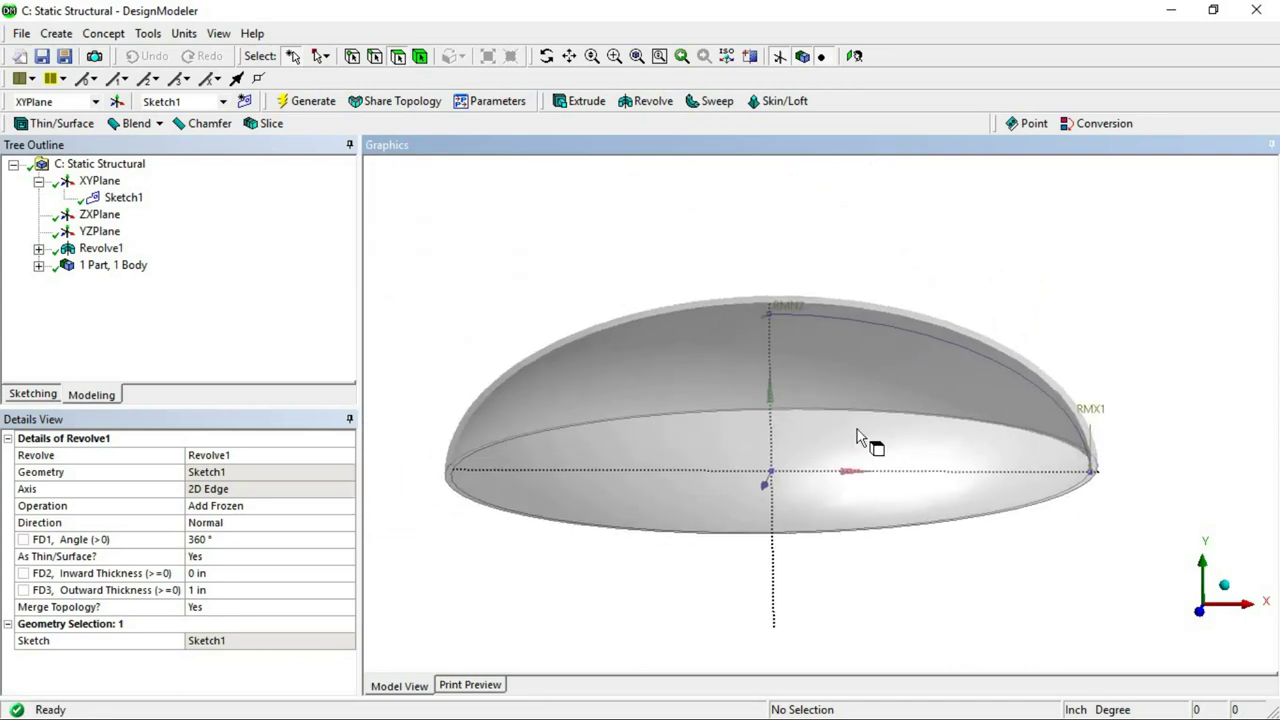
scroll(825, 484, down, 1)
middle_drag(686, 532, 743, 503)
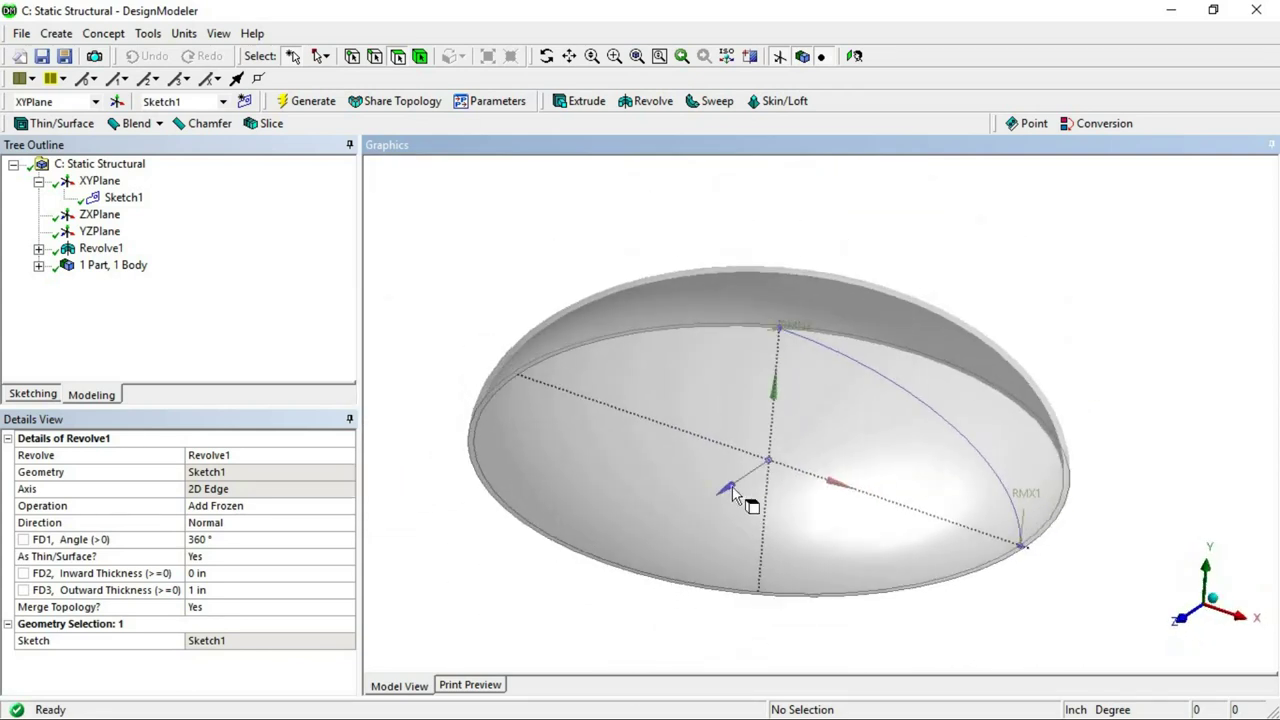
middle_drag(663, 297, 872, 393)
key(alt+Tab)
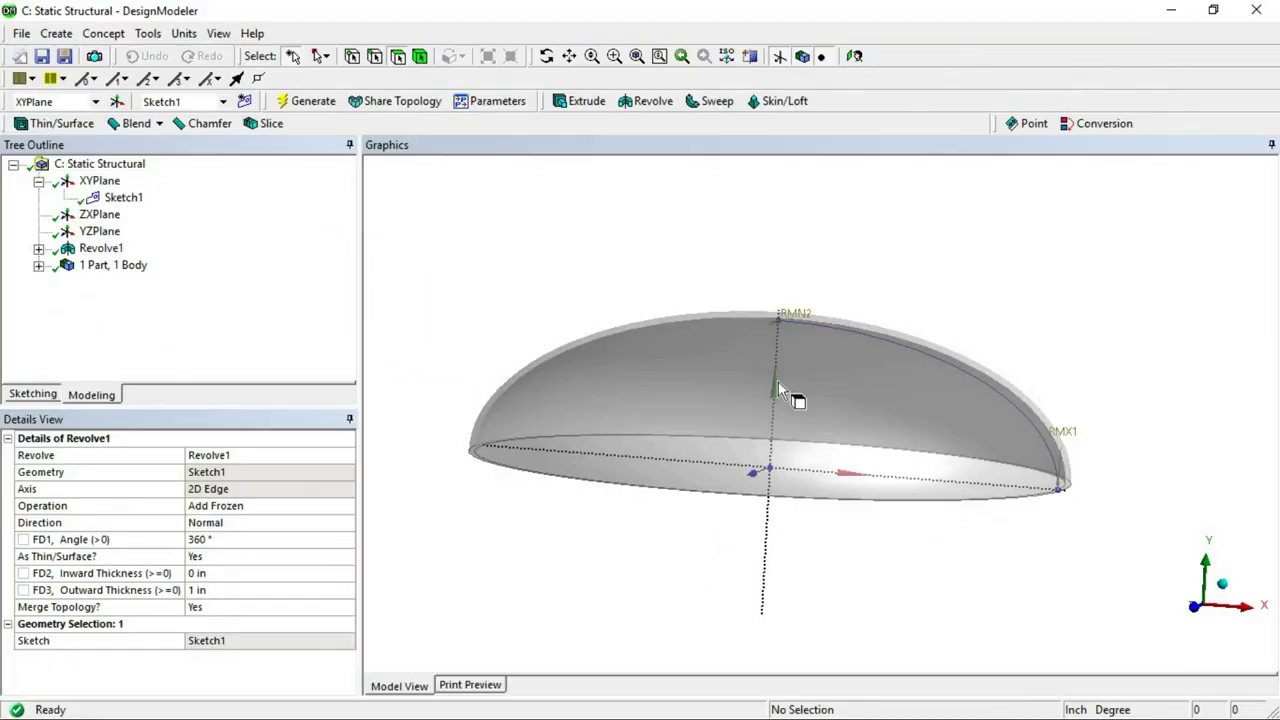
middle_drag(777, 389, 740, 408)
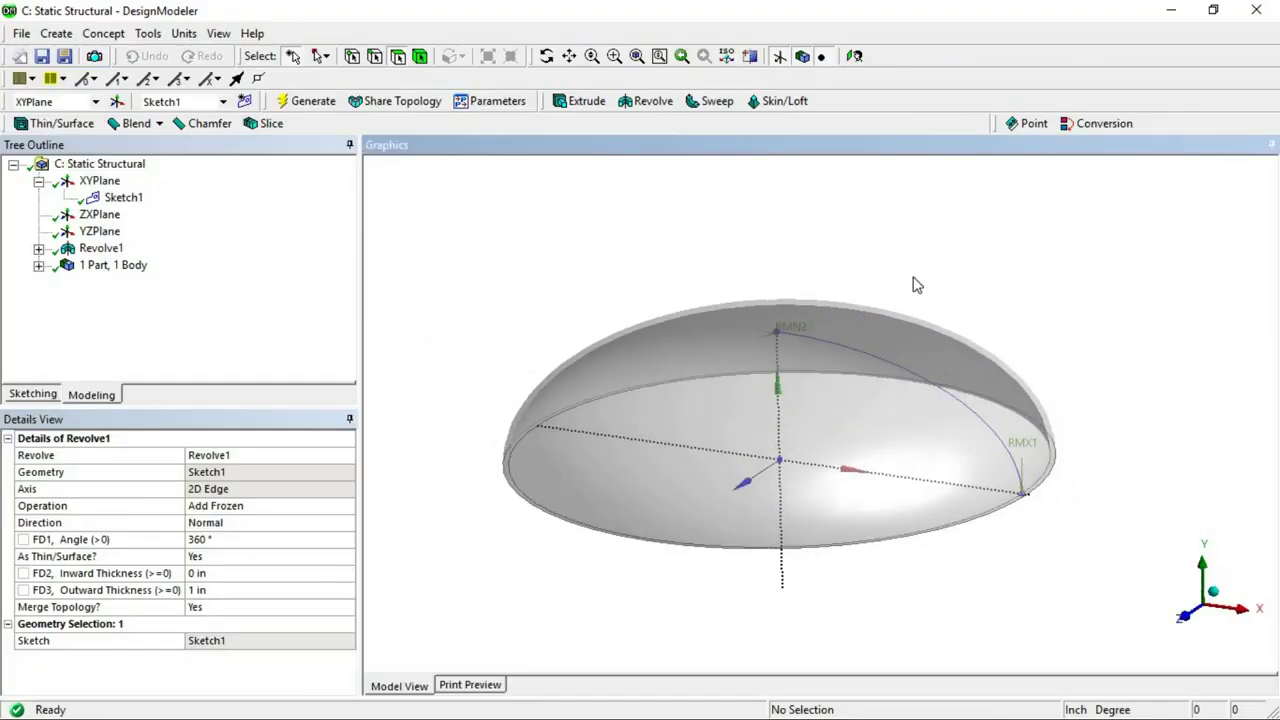
Turn off Frozen Body Transparency so the revolved head displays as opaque
click(219, 33)
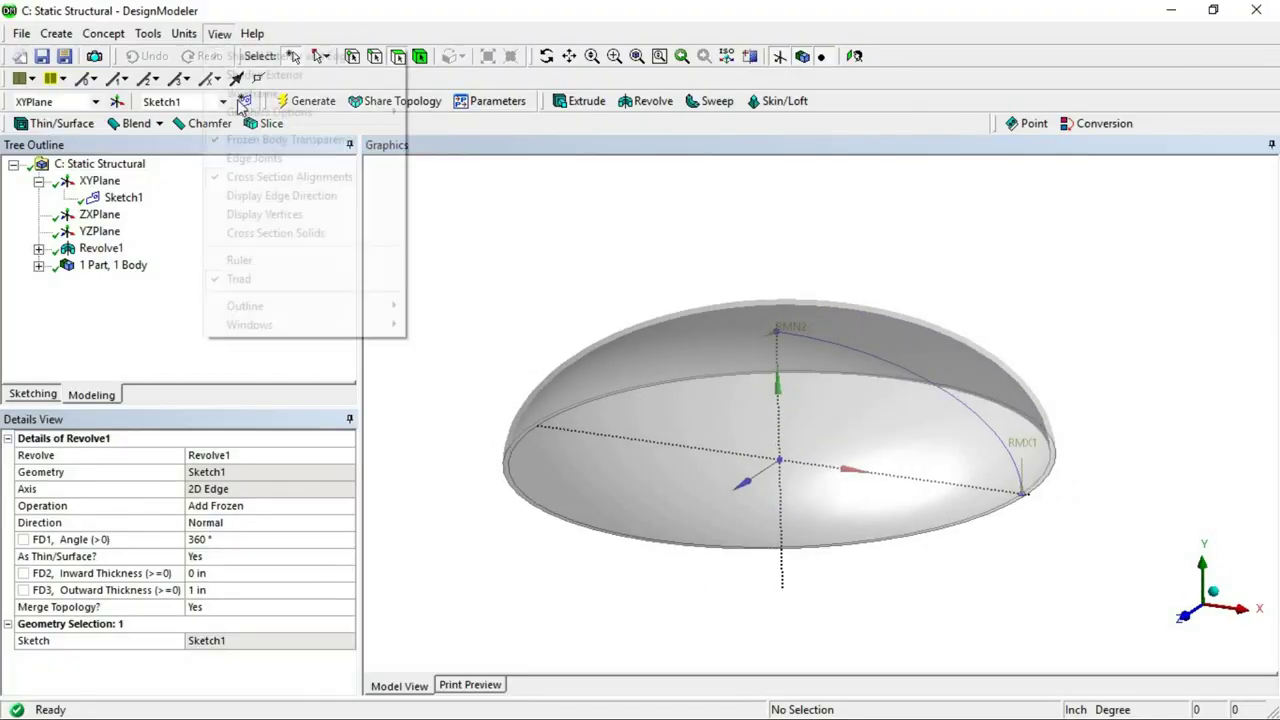
click(245, 141)
middle_drag(886, 389, 930, 257)
Start an extrusion of the head's annular rim face, using the vertical sketch axis as the direction vector
click(927, 275)
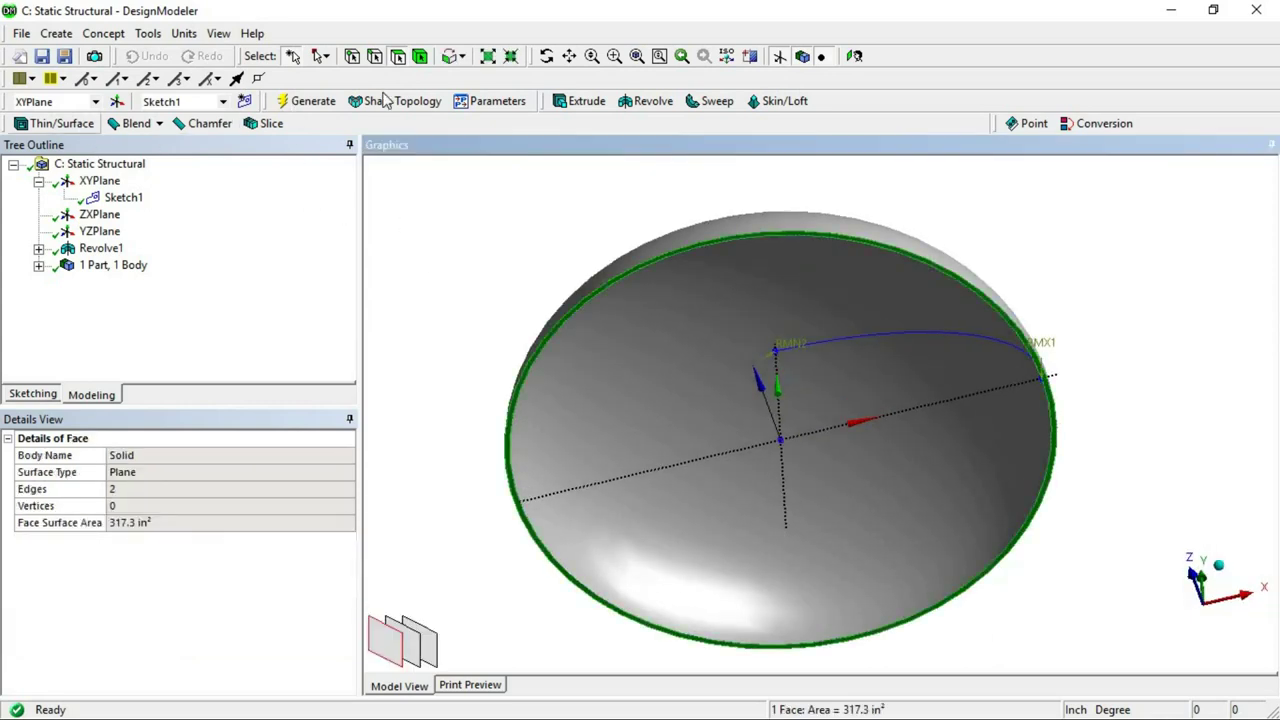
click(578, 101)
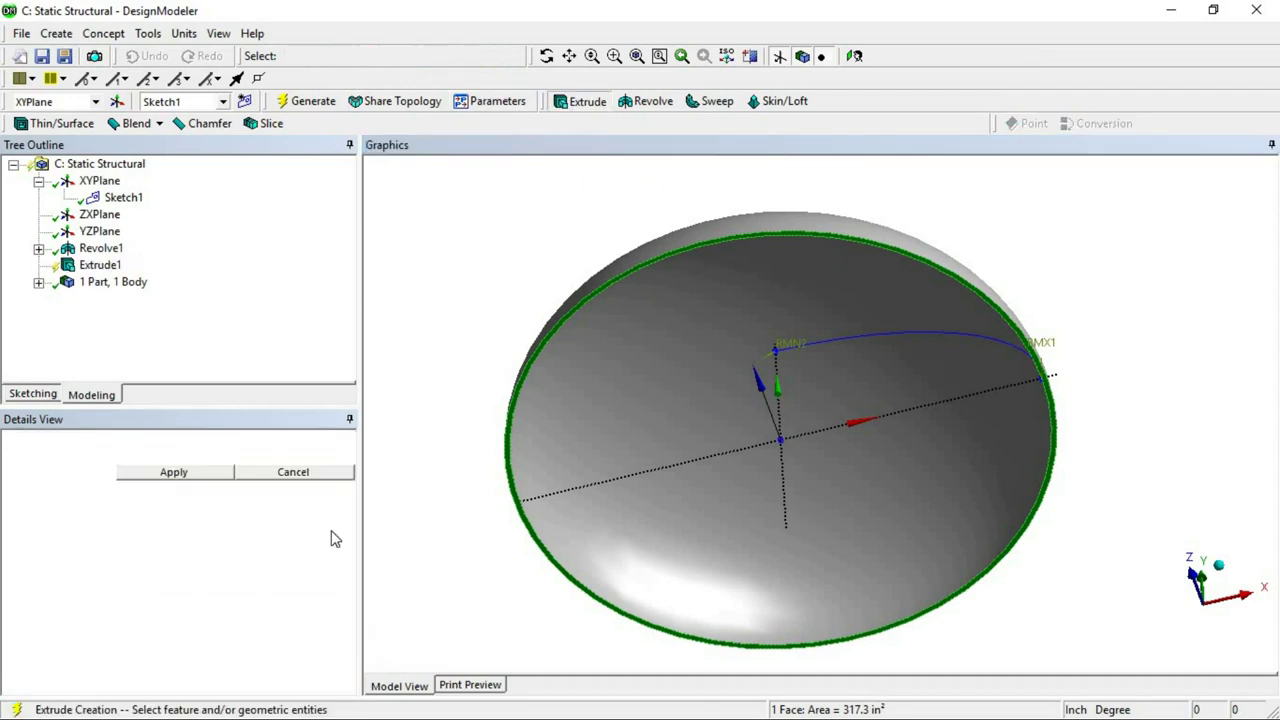
click(210, 472)
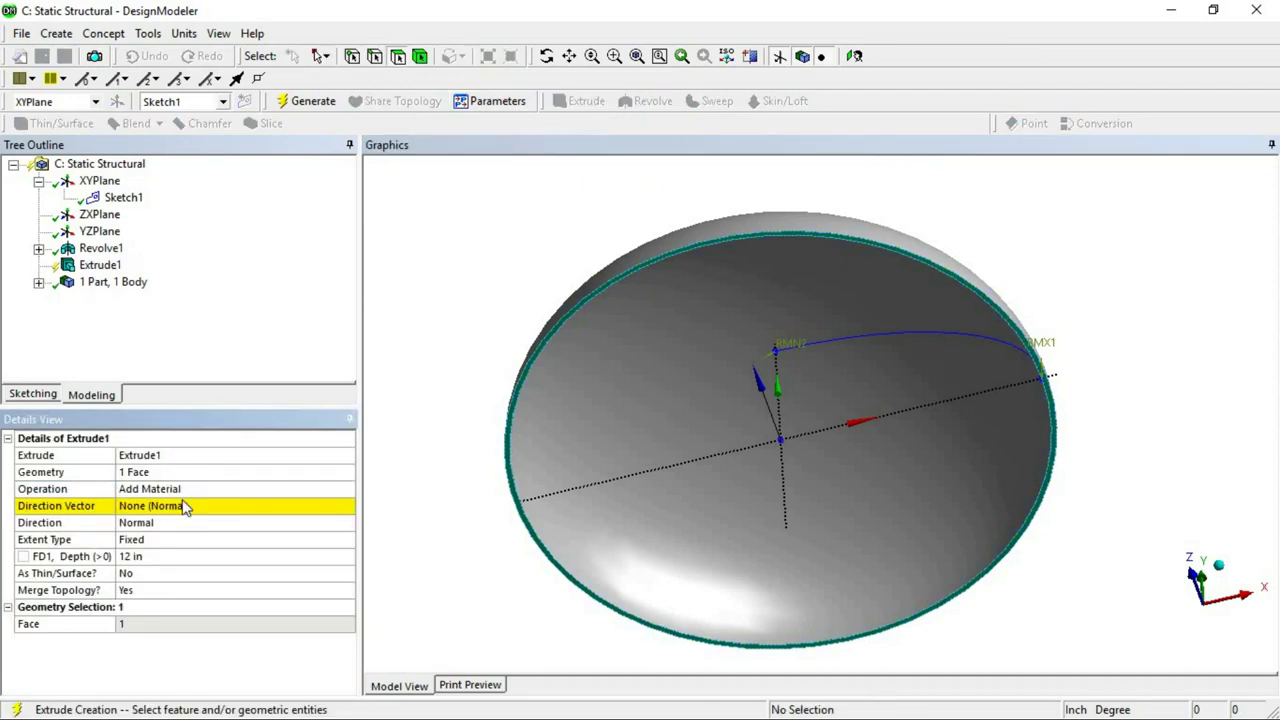
click(185, 506)
middle_drag(822, 495, 783, 528)
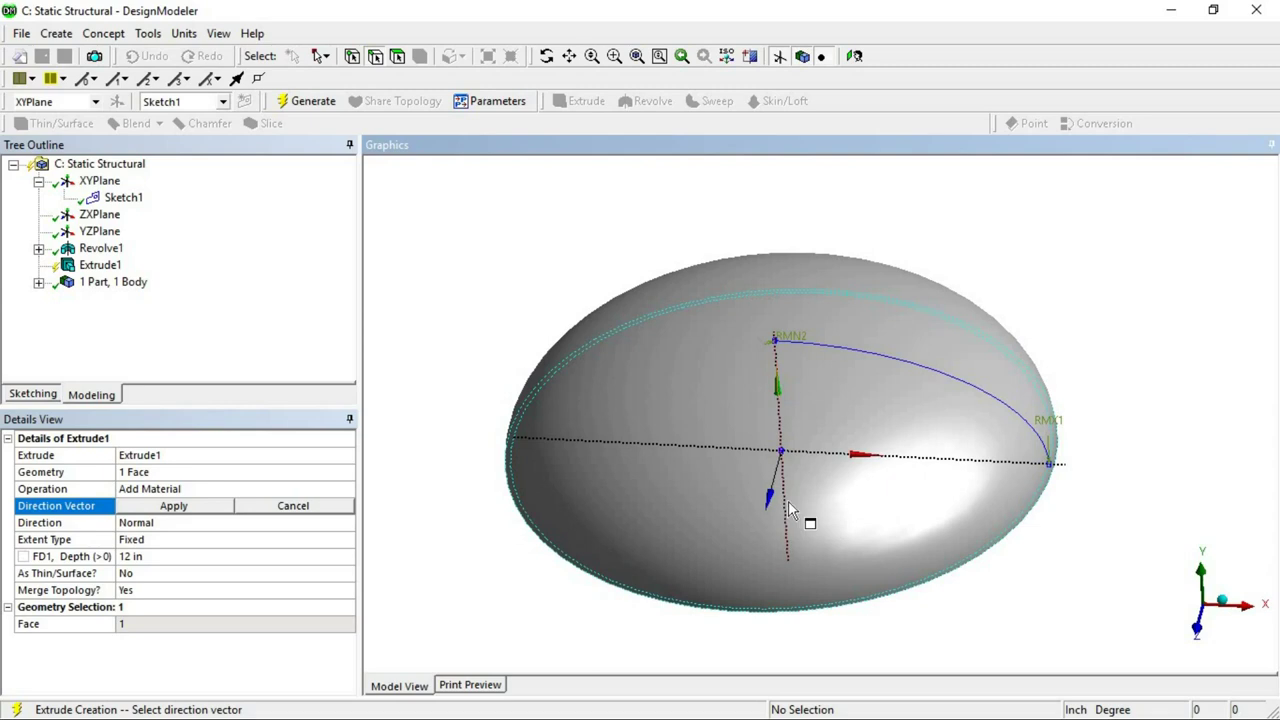
click(788, 501)
click(390, 590)
click(192, 508)
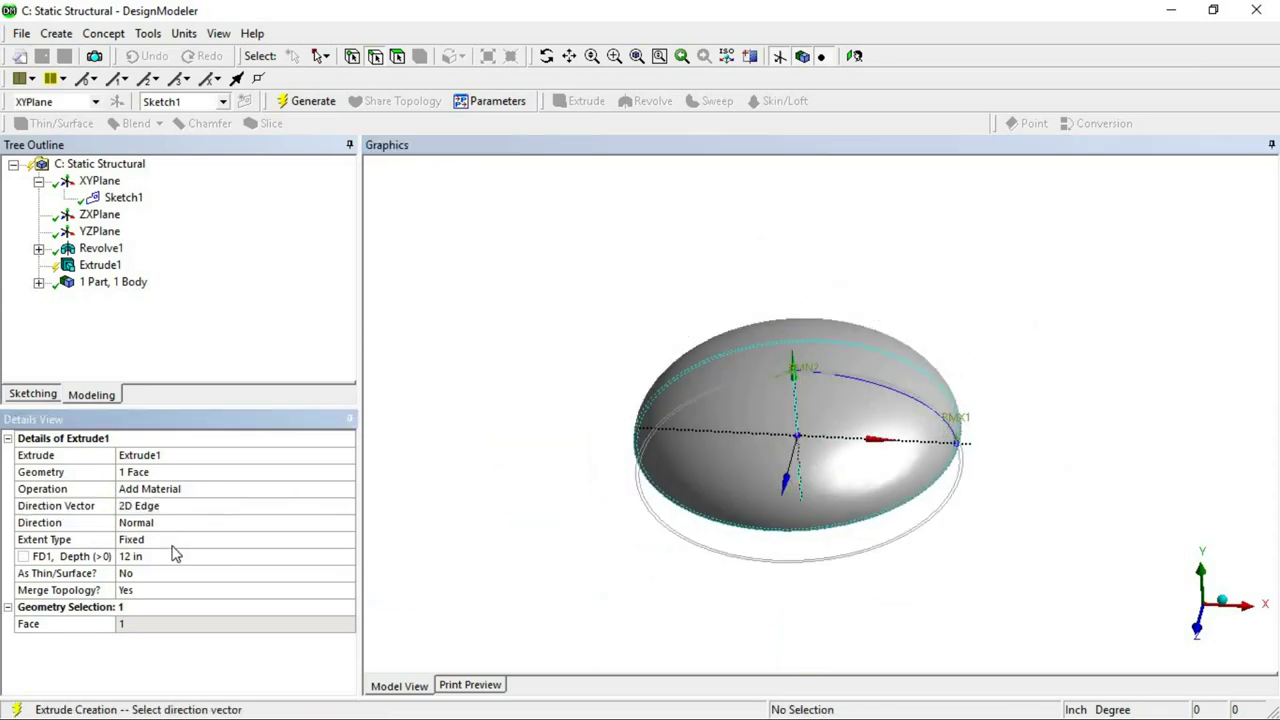
Set the rim extrusion's depth to 10 in and generate the straight skirt
click(155, 572)
click(157, 556)
text(10)
key(Return)
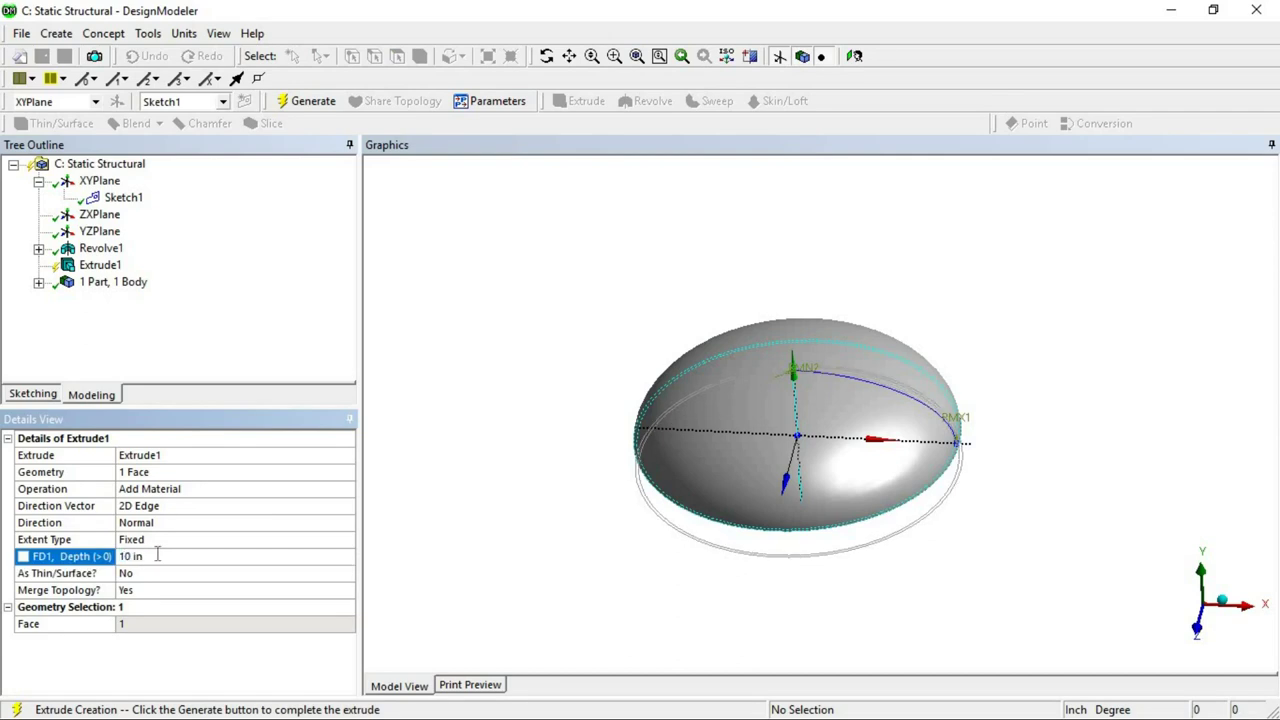
click(308, 103)
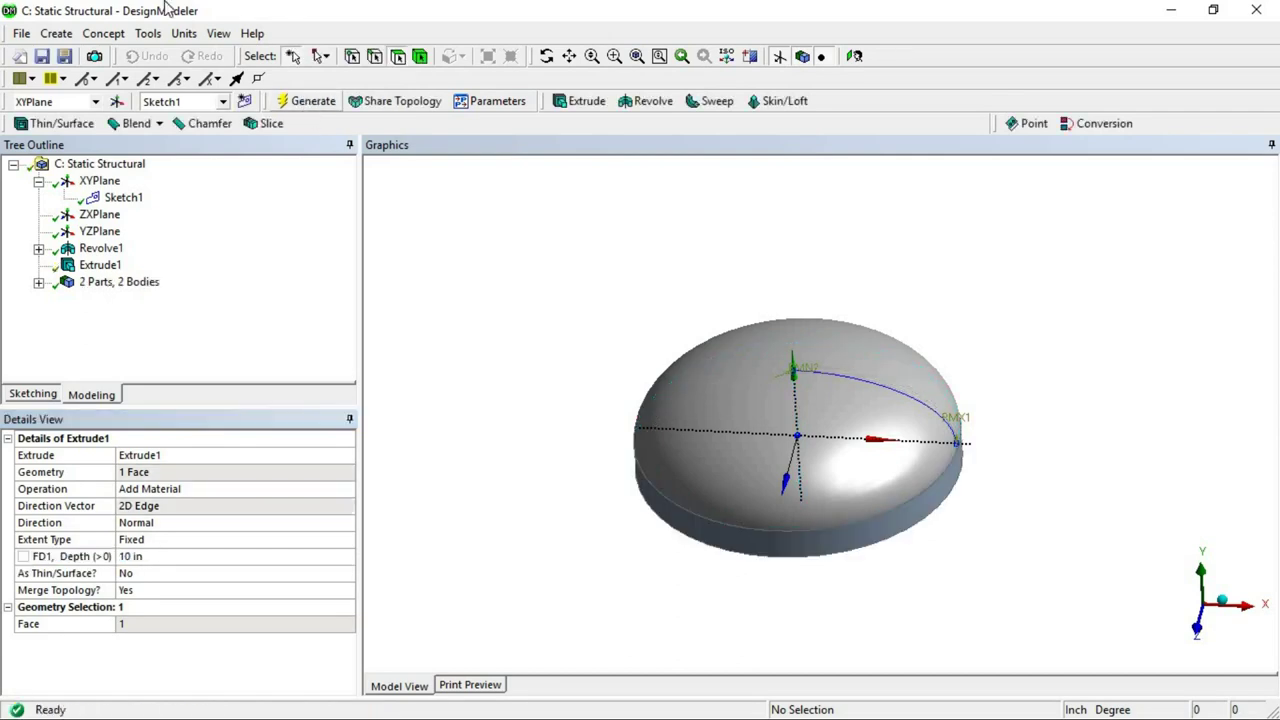
Hide the straight skirt body below the head
click(148, 33)
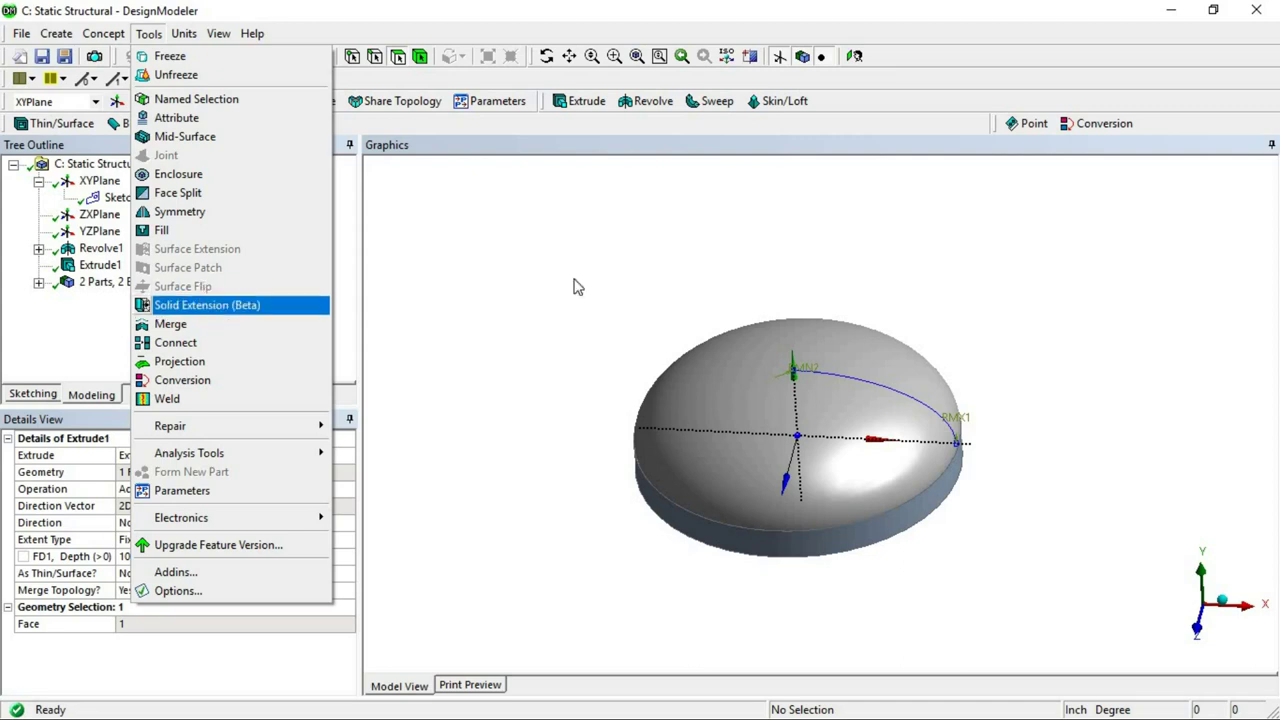
click(974, 497)
middle_drag(977, 462, 942, 468)
scroll(942, 468, up, 3)
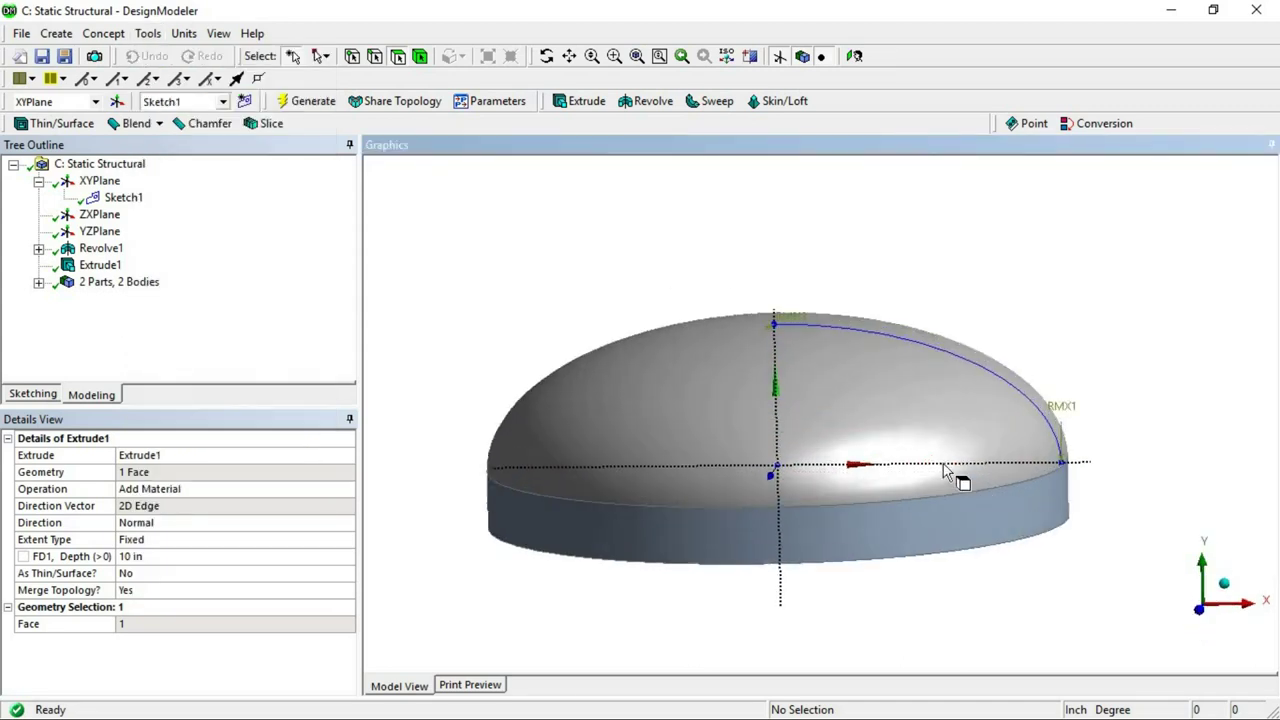
middle_drag(972, 368, 975, 570)
click(1222, 622)
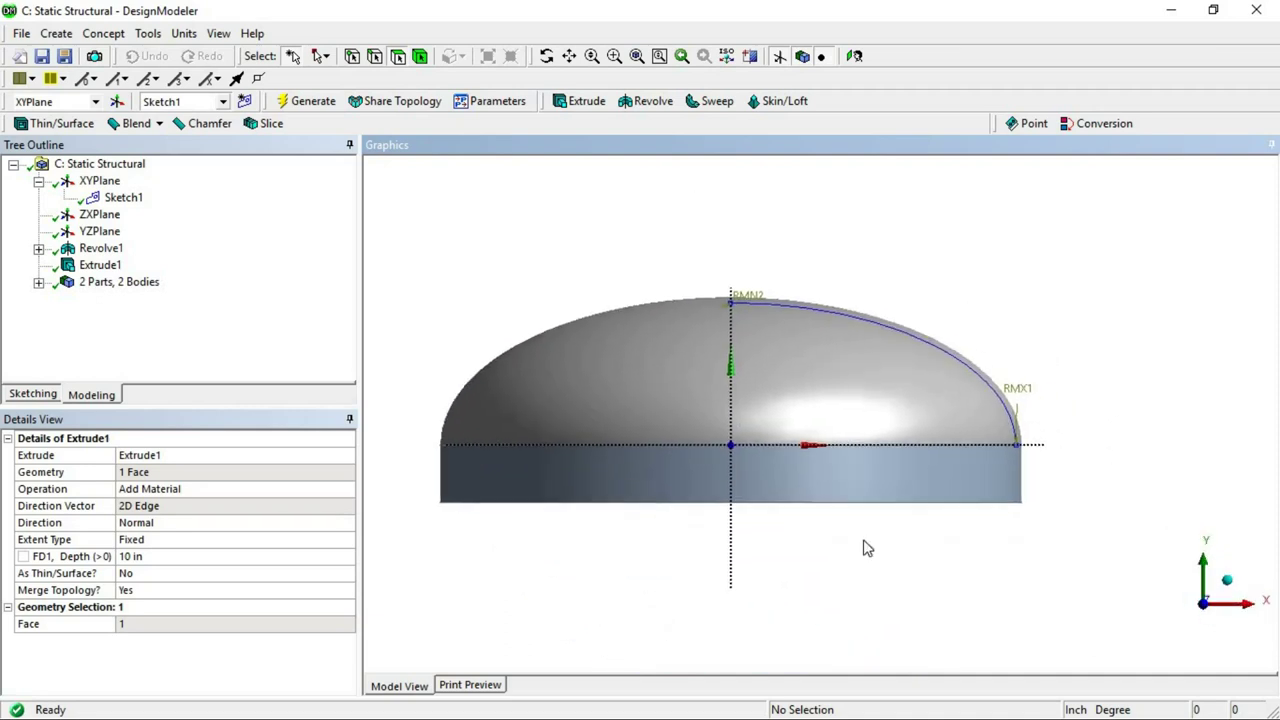
click(985, 493)
right_click(980, 483)
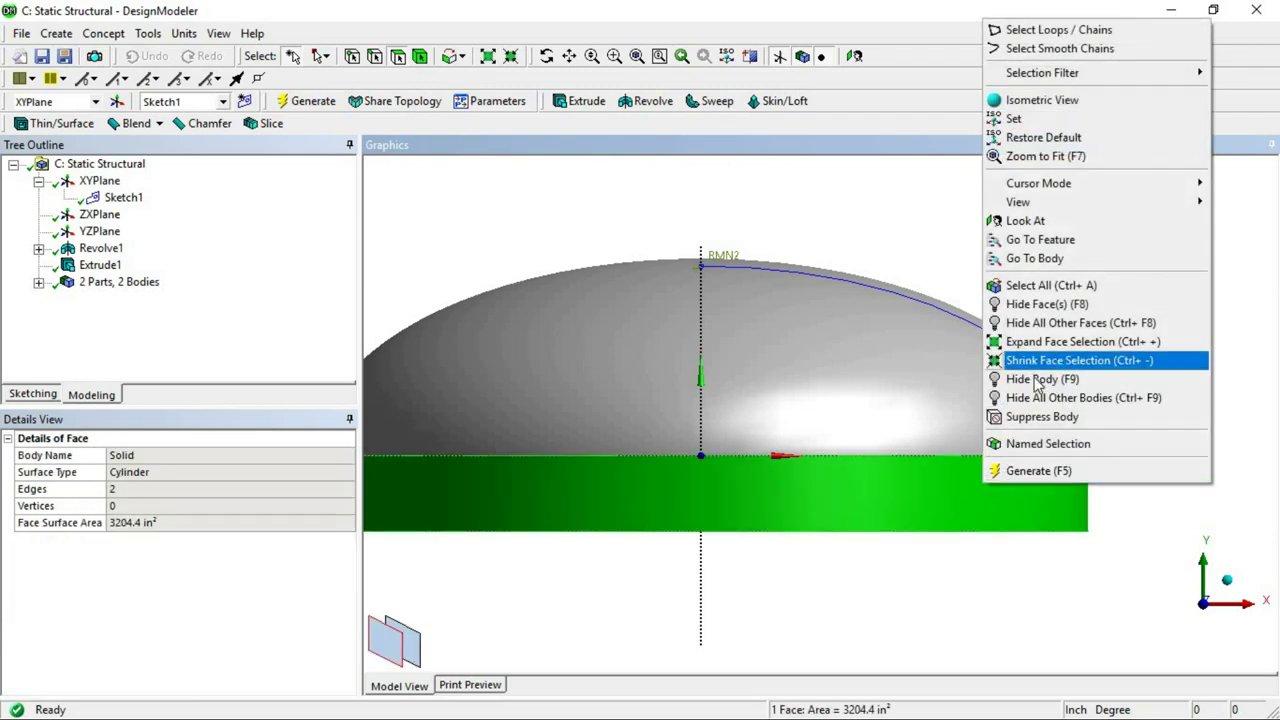
click(374, 58)
mouse_move(878, 504)
middle_down()
mouse_move(889, 480)
mouse_move(880, 520)
middle_up()
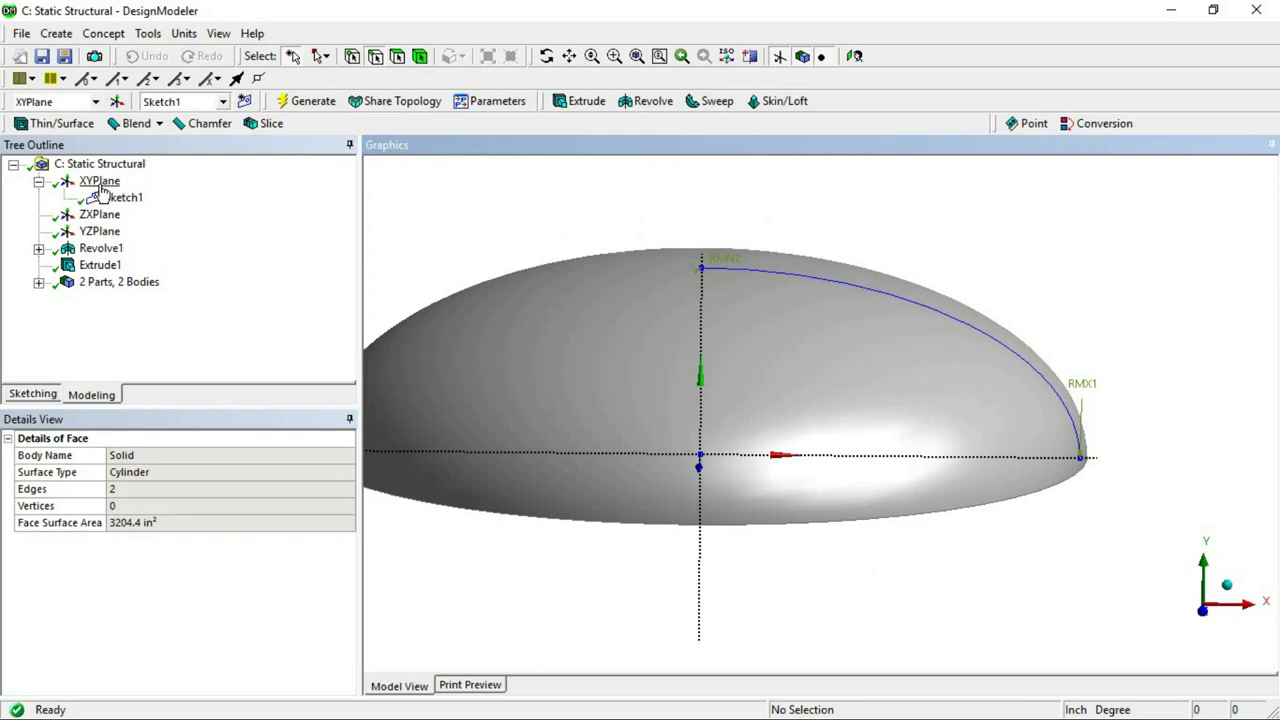
Start a new plane based on XYPlane with a first transform of Offset X at 30 in
click(116, 101)
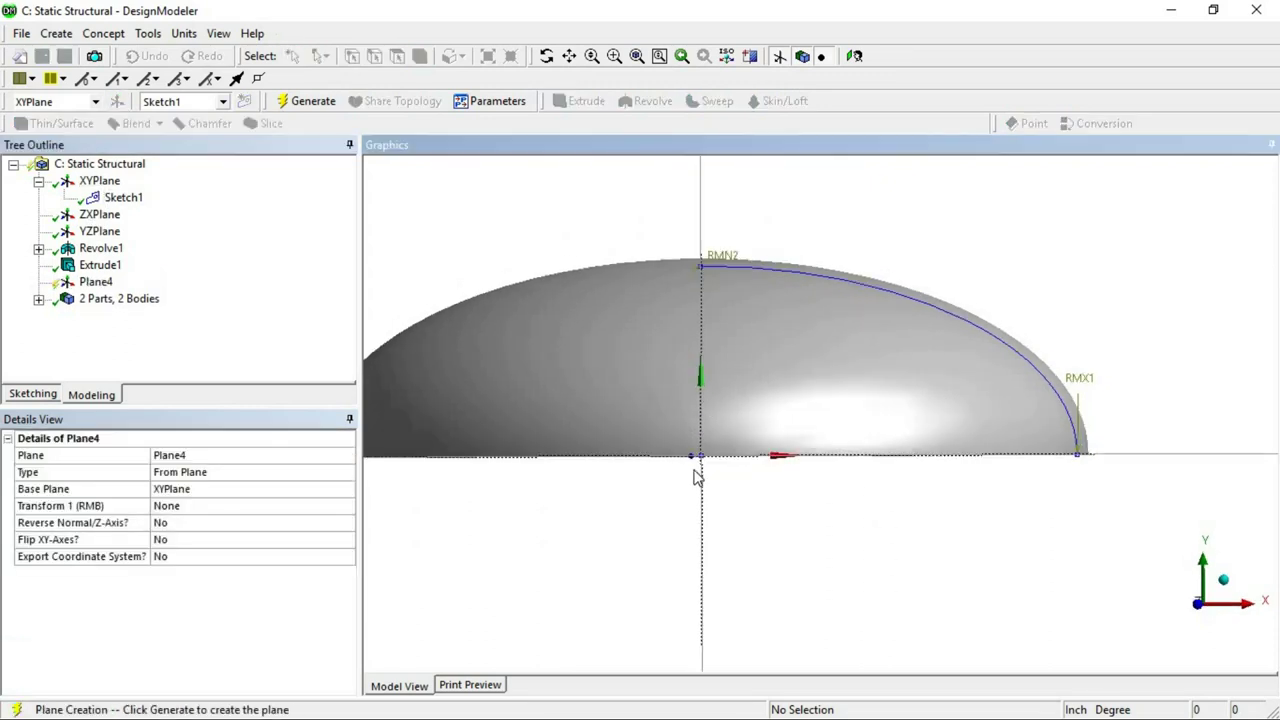
click(281, 507)
click(347, 507)
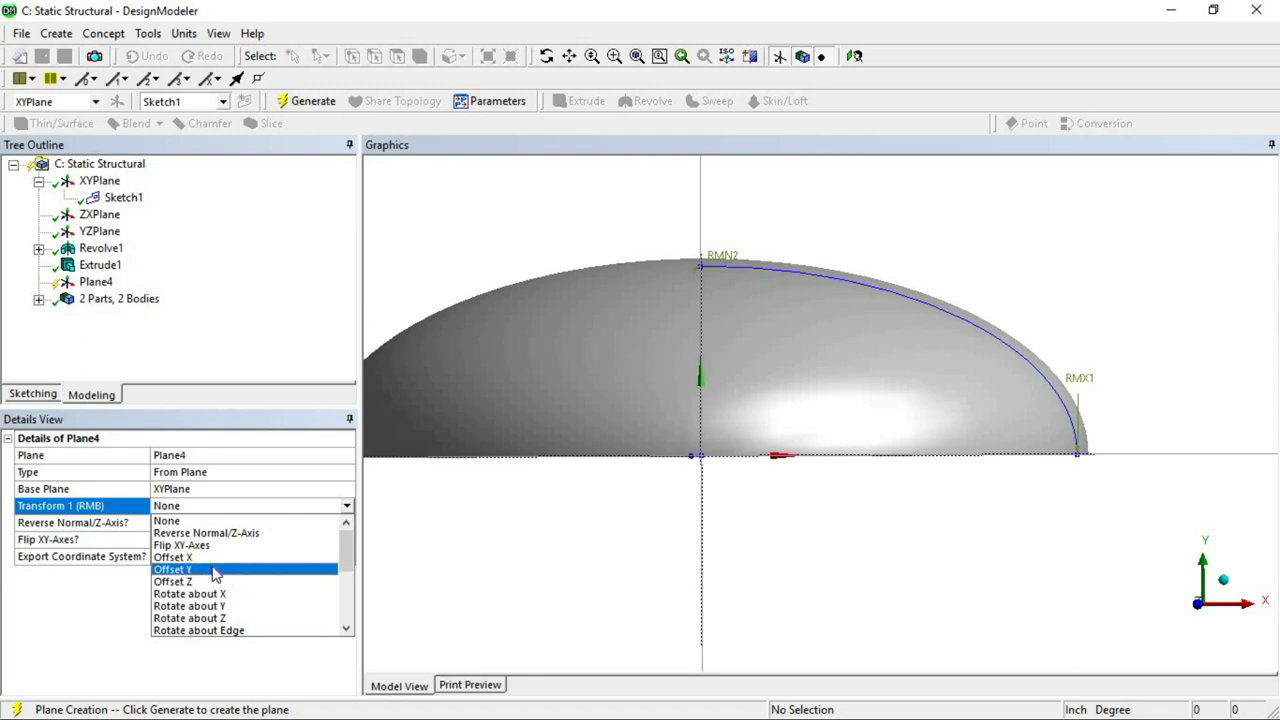
click(173, 557)
middle_drag(766, 394, 734, 455)
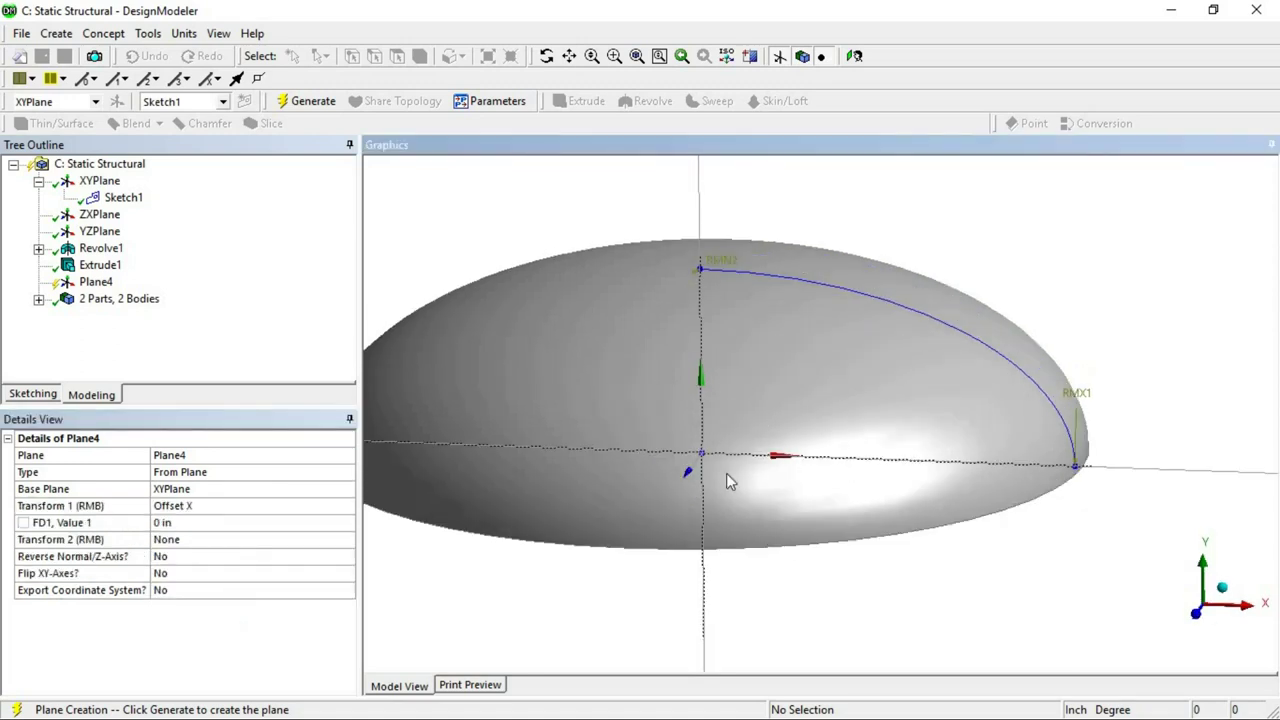
click(194, 521)
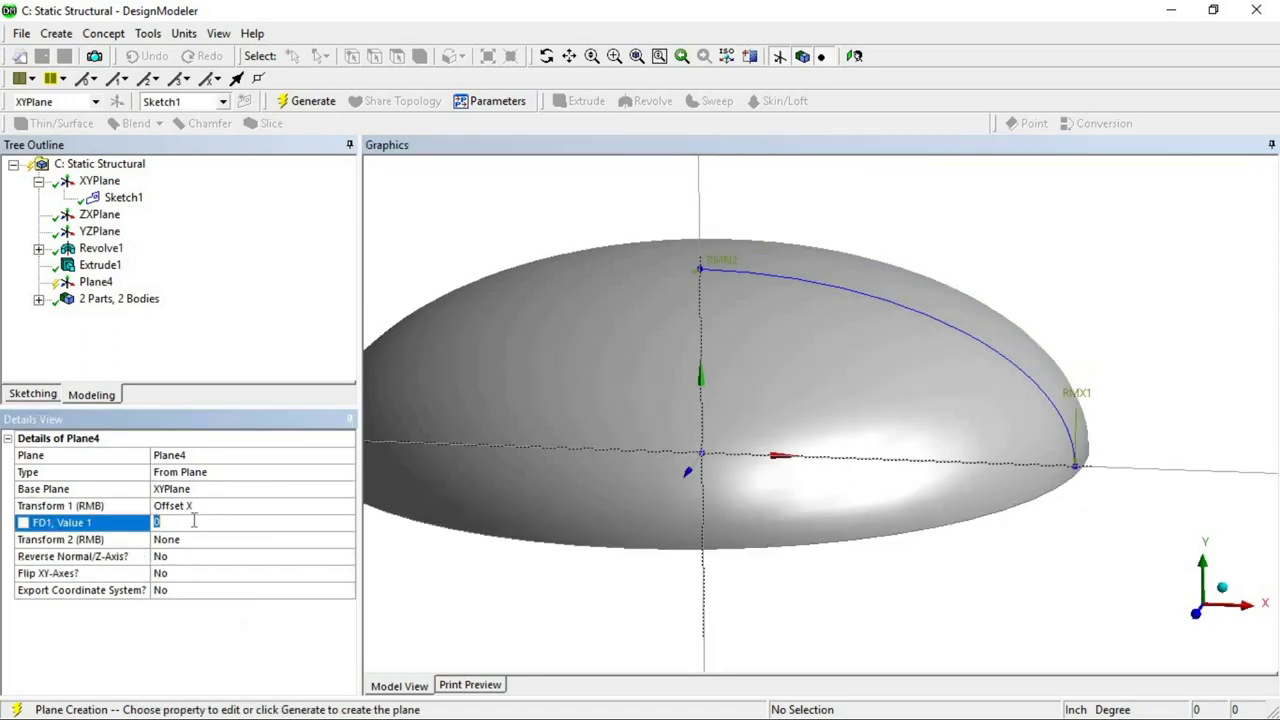
key(Return)
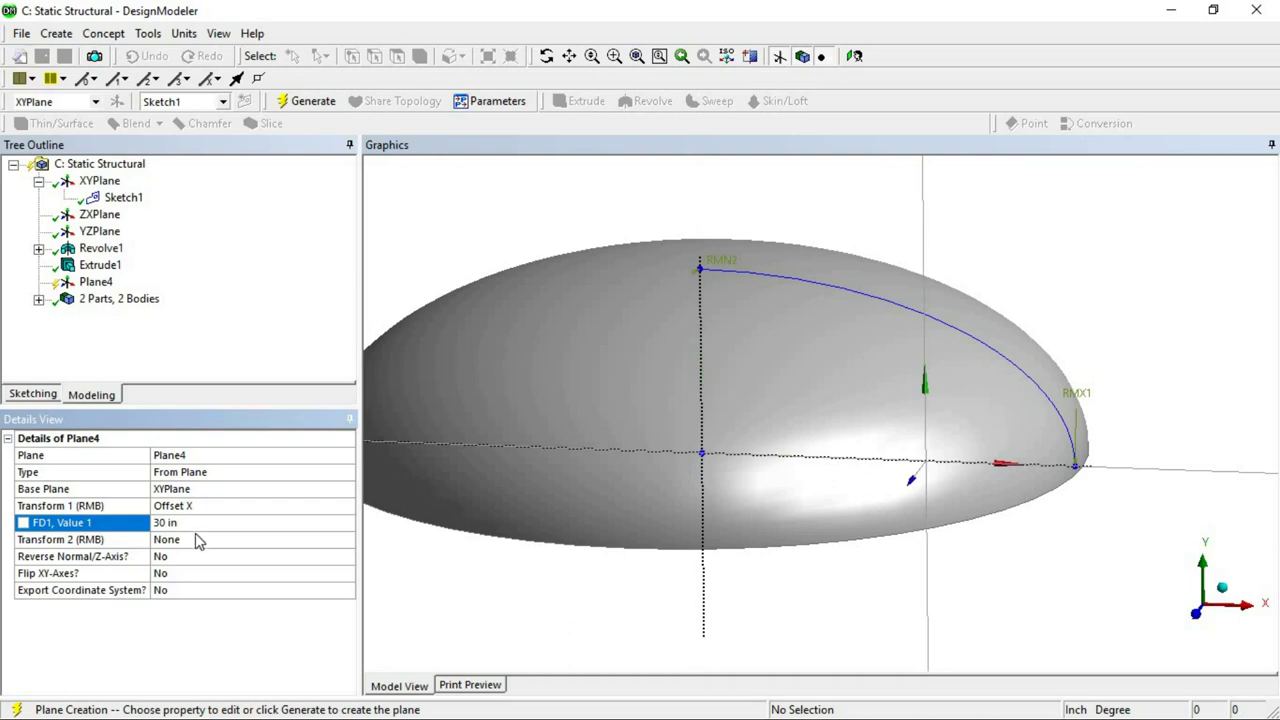
Add a second transform of Offset Y at 40 in to the new plane and generate it
click(196, 540)
click(346, 540)
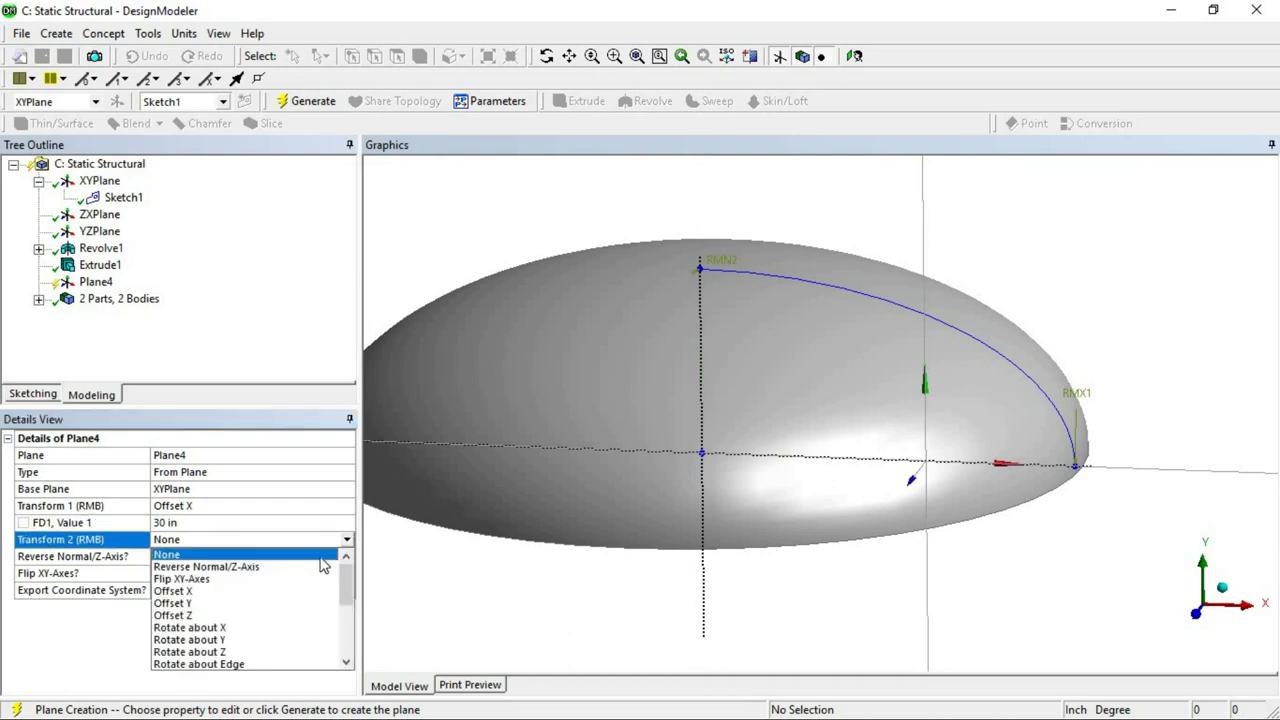
click(203, 604)
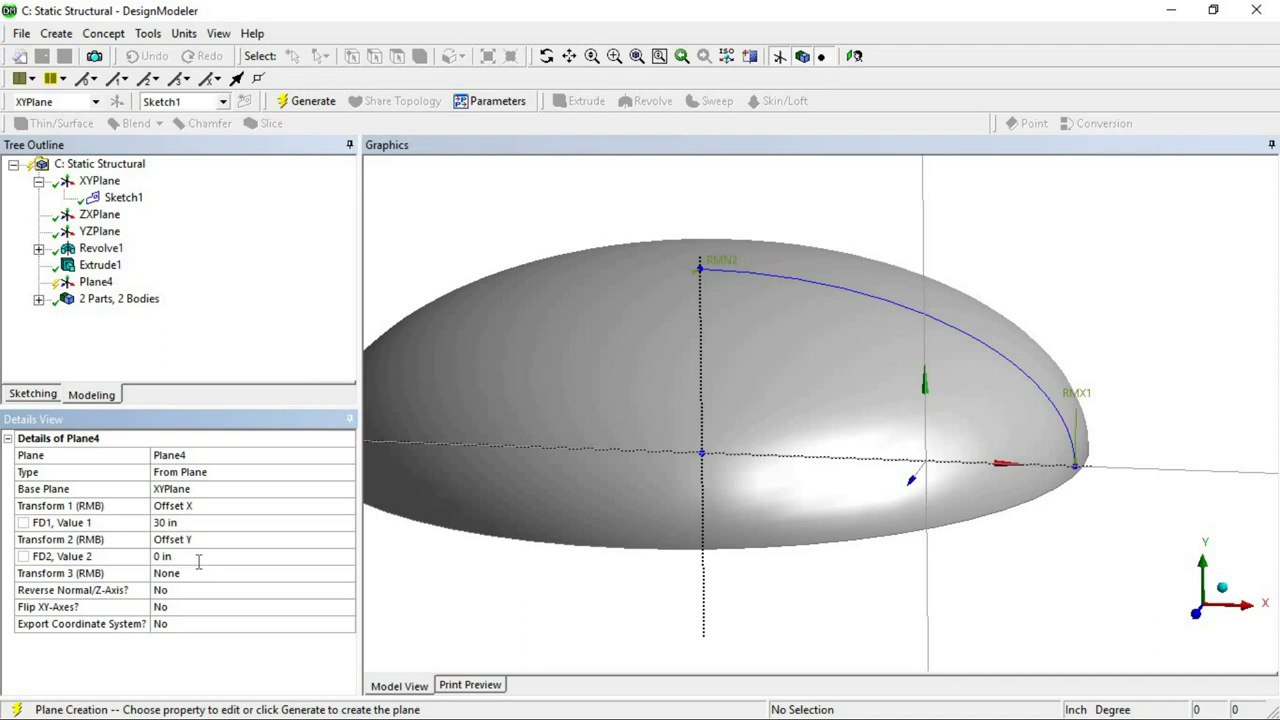
click(199, 557)
text(40)
key(Return)
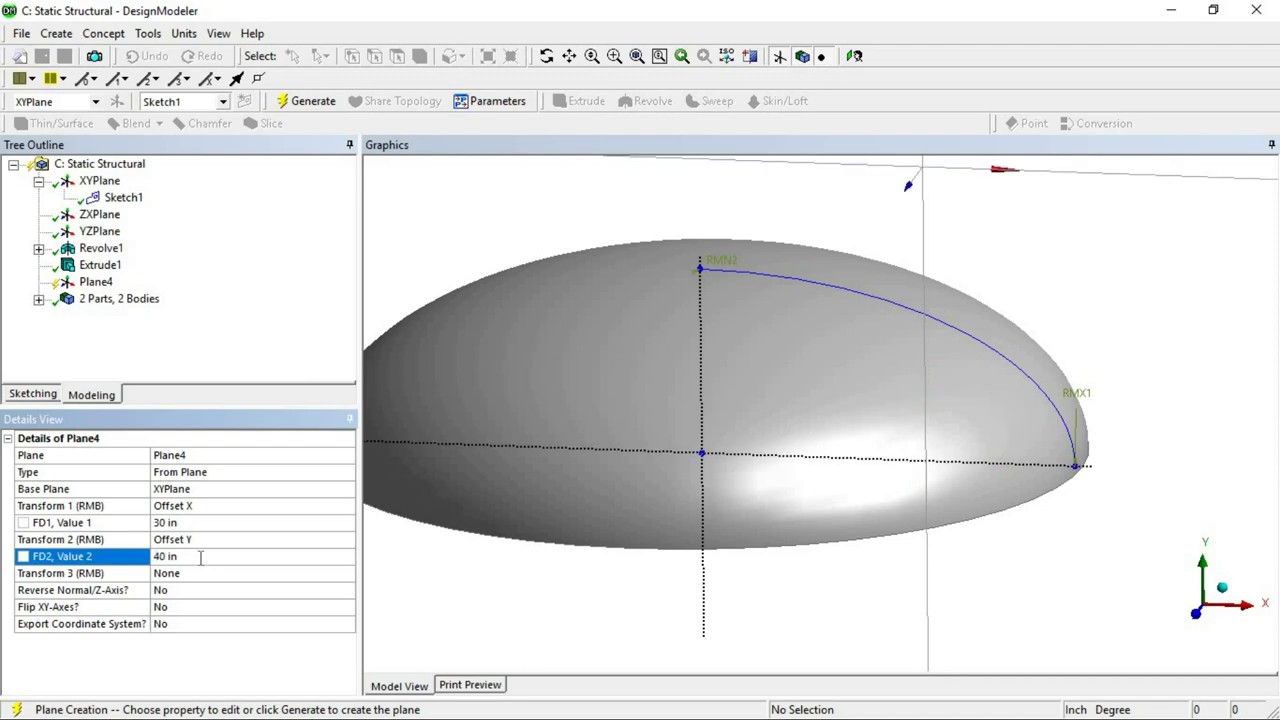
click(310, 101)
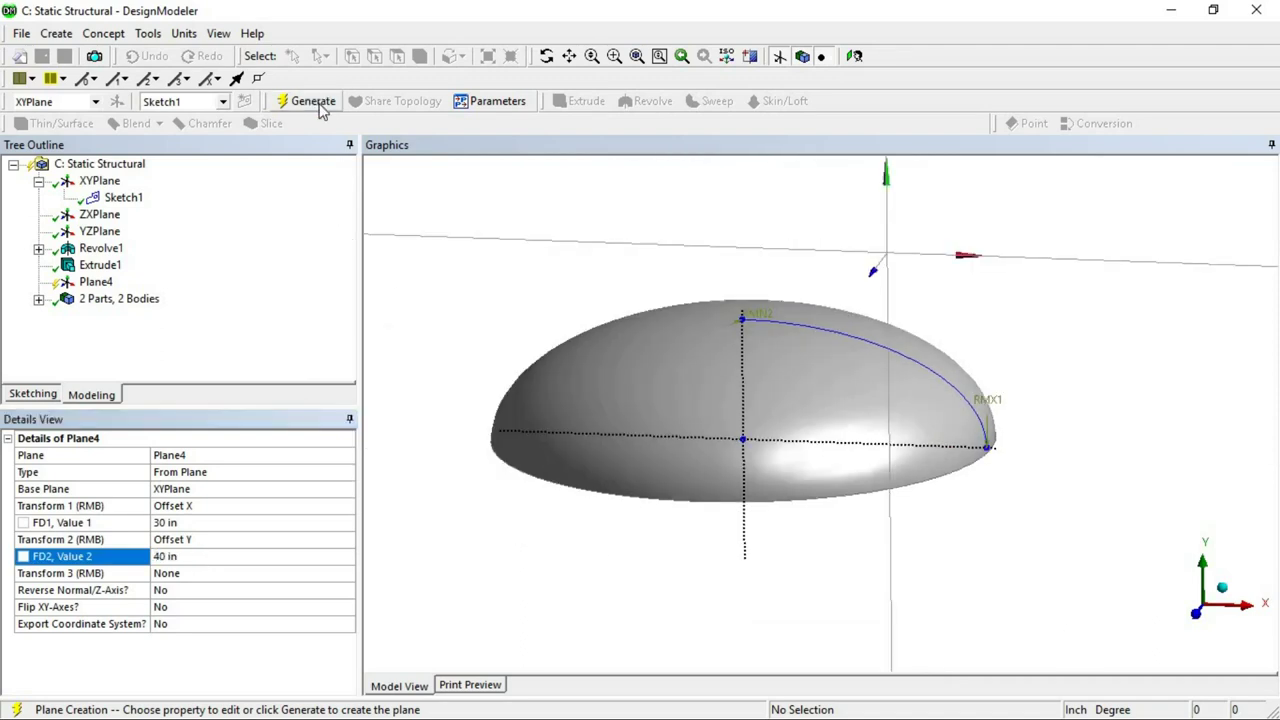
Edit the offset plane to add a third transform, Rotate about X by 90°, and regenerate it
middle_drag(685, 334, 728, 367)
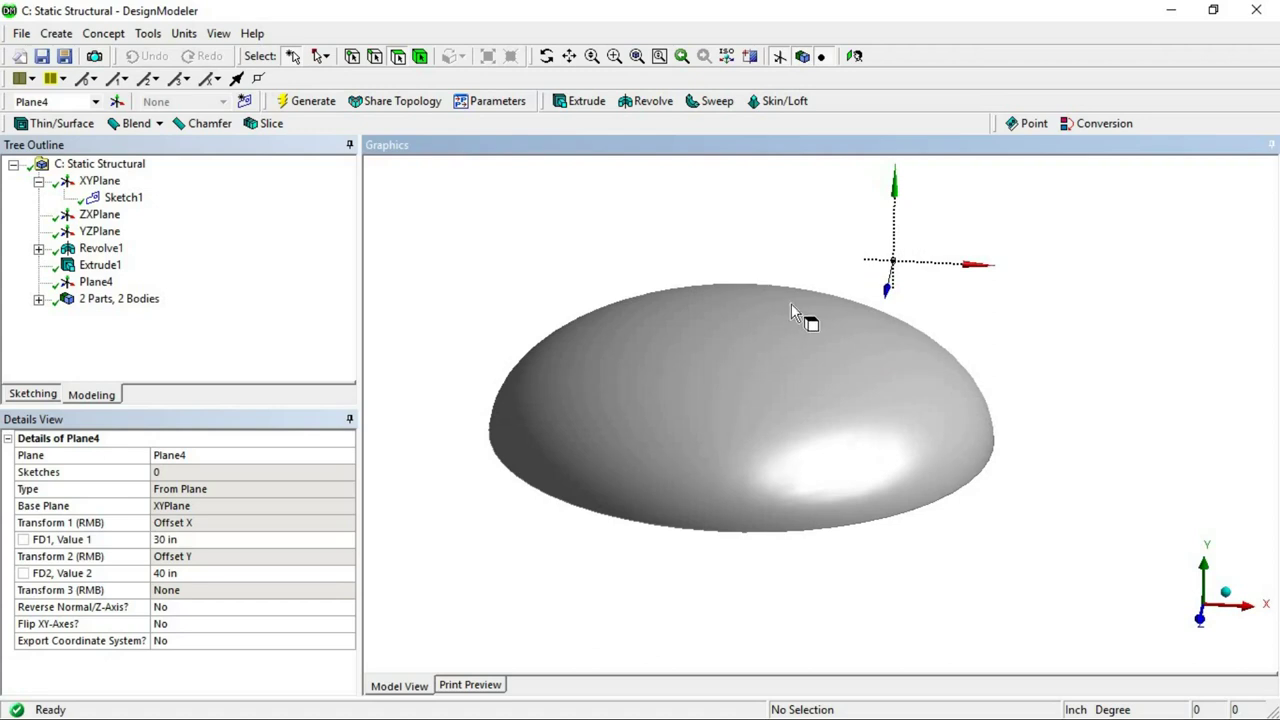
scroll(889, 335, up, 1)
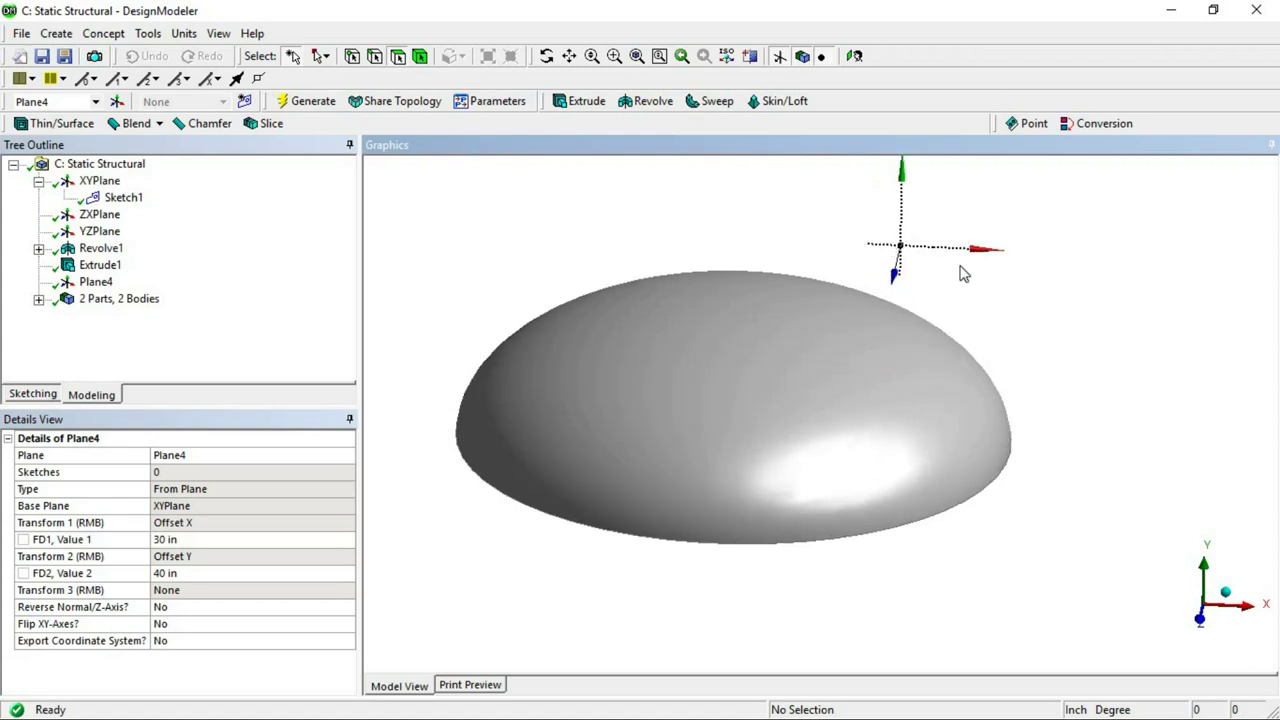
scroll(835, 393, down, 1)
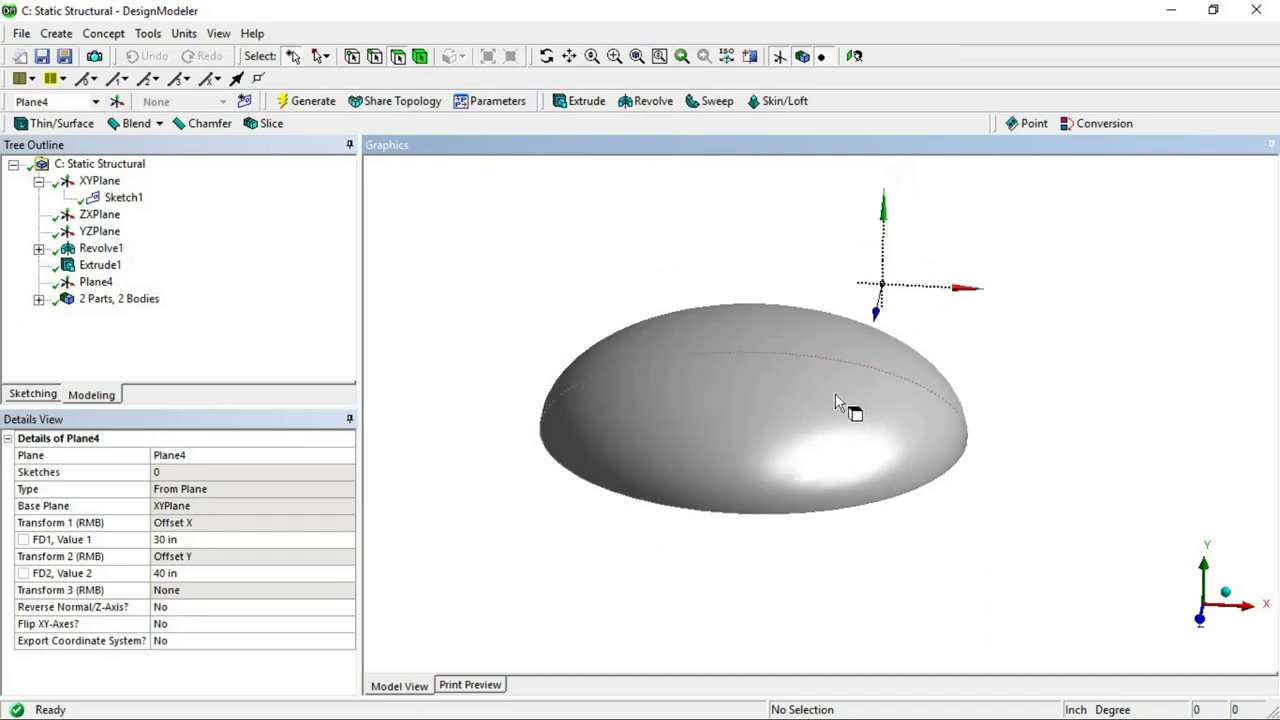
middle_drag(835, 395, 950, 411)
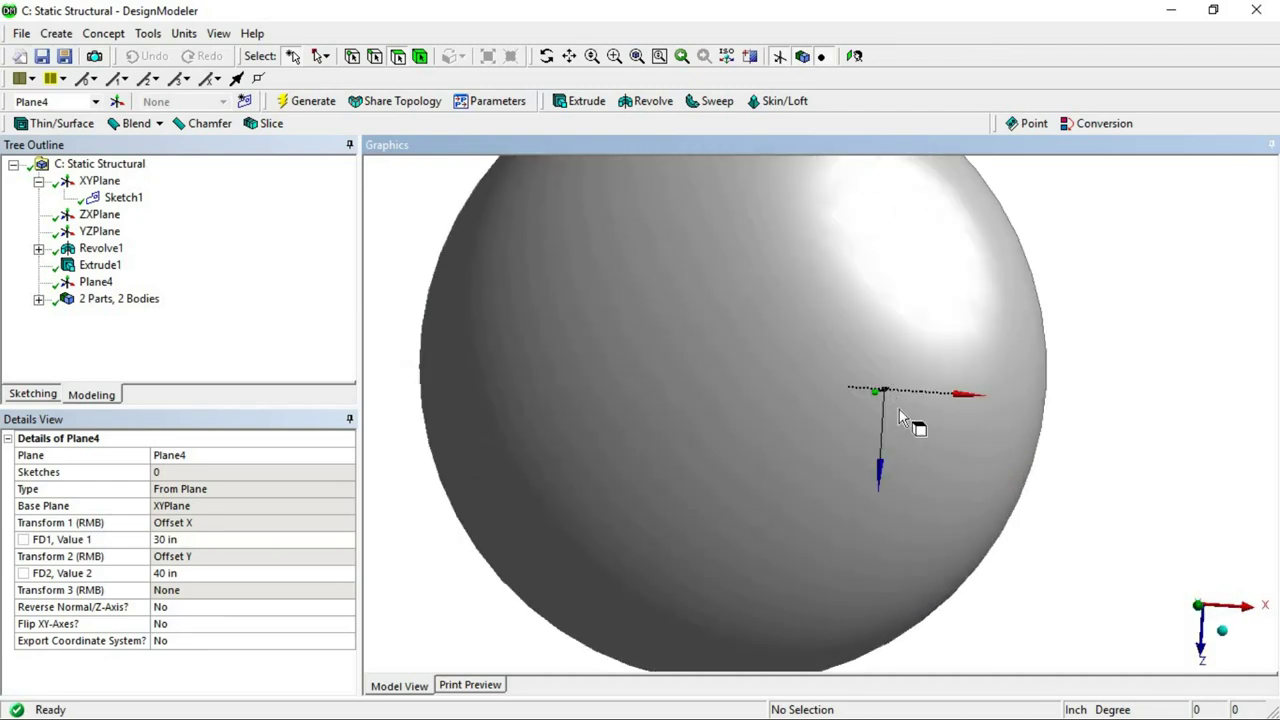
middle_drag(876, 440, 720, 508)
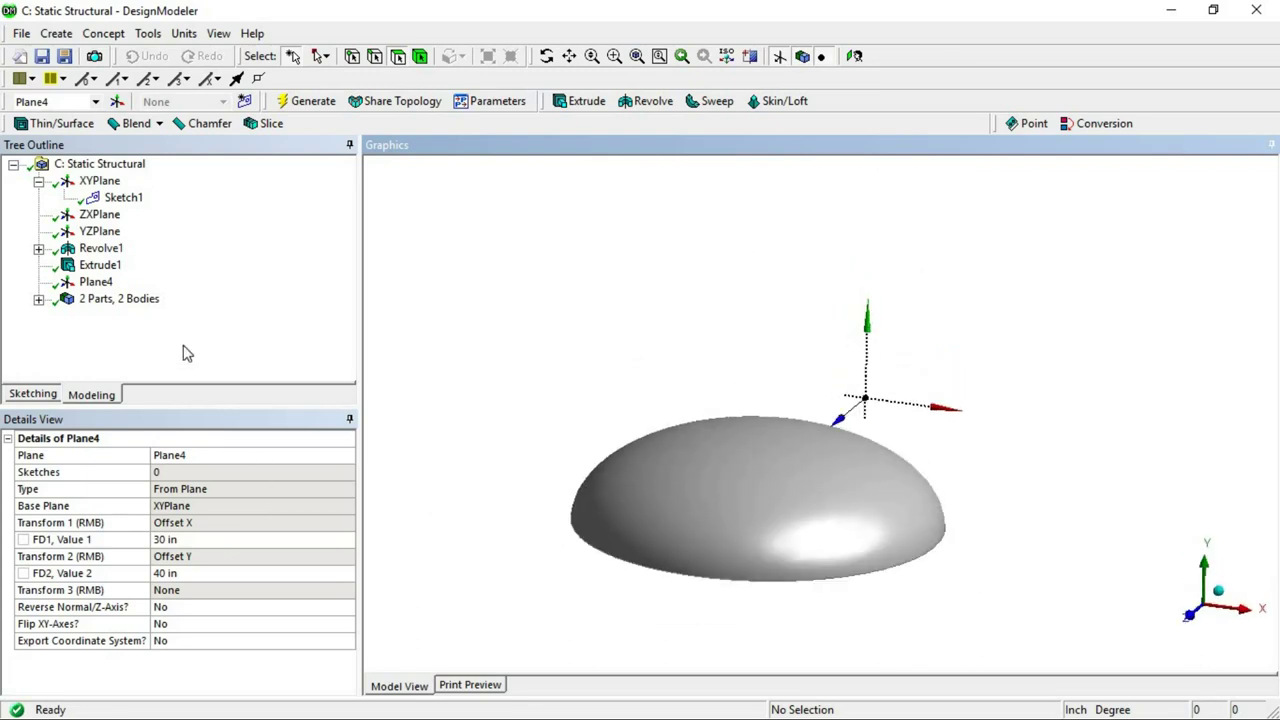
right_click(97, 282)
click(148, 291)
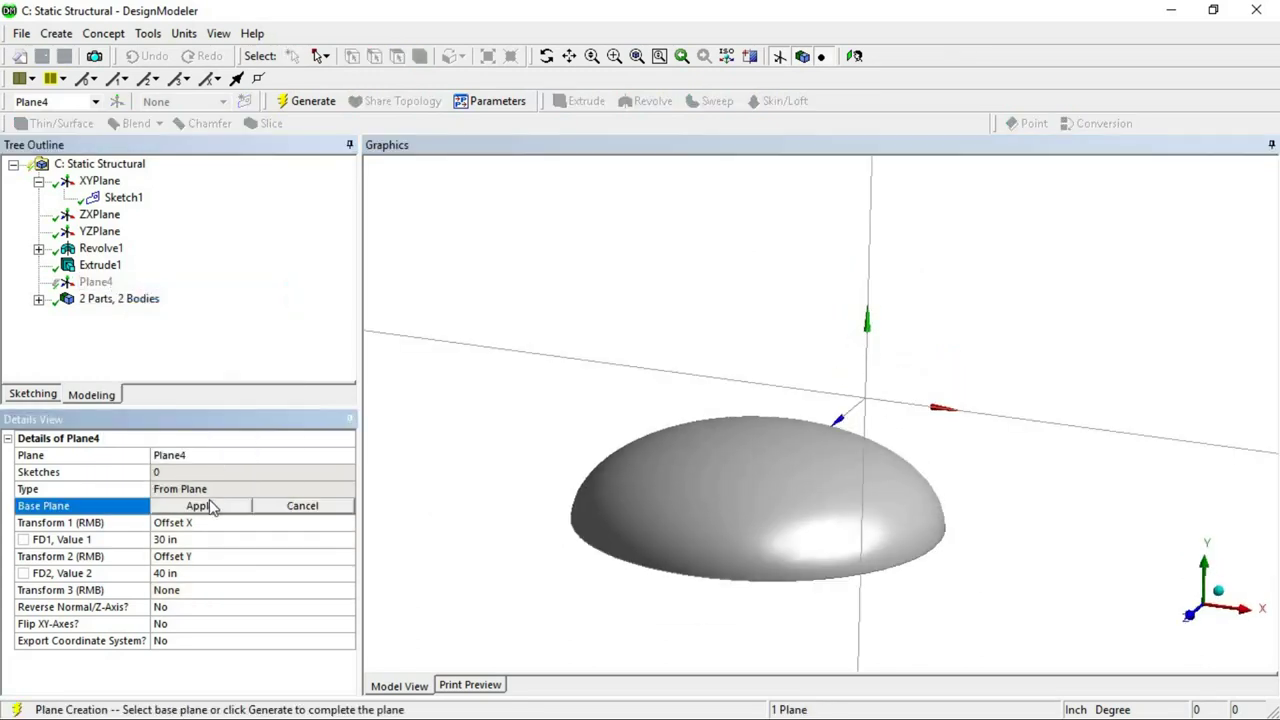
click(306, 592)
click(347, 594)
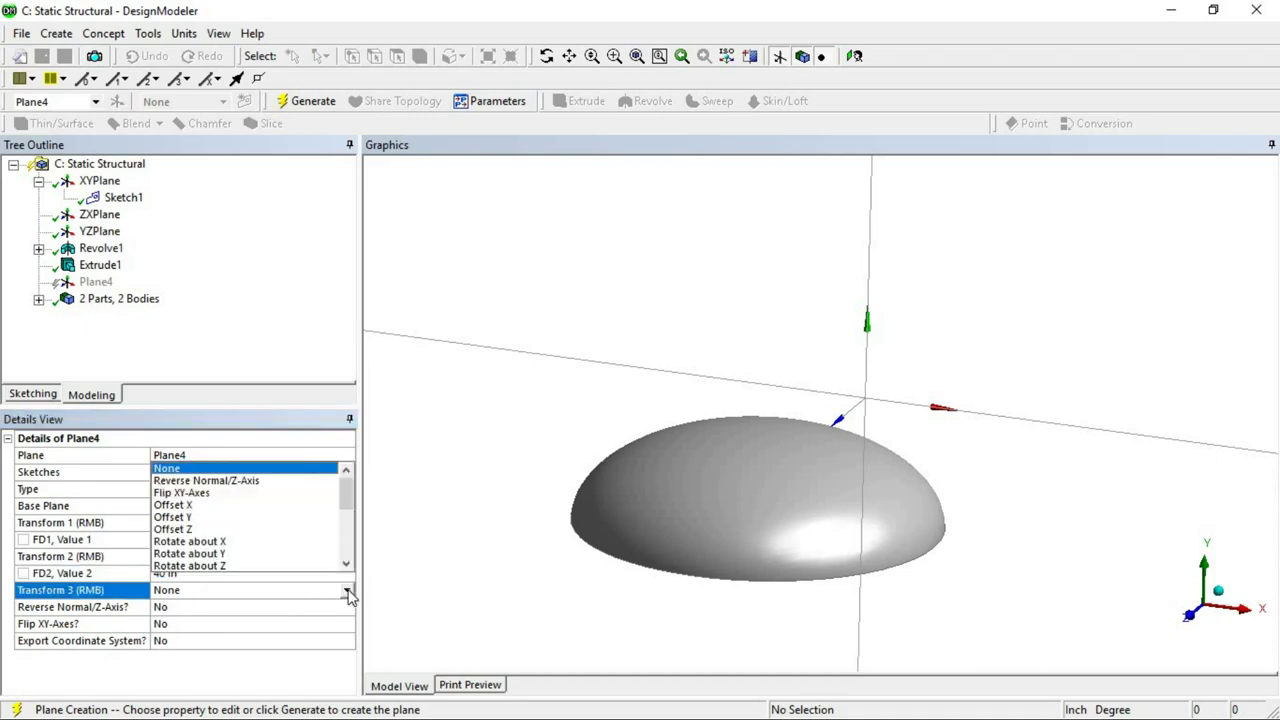
click(206, 542)
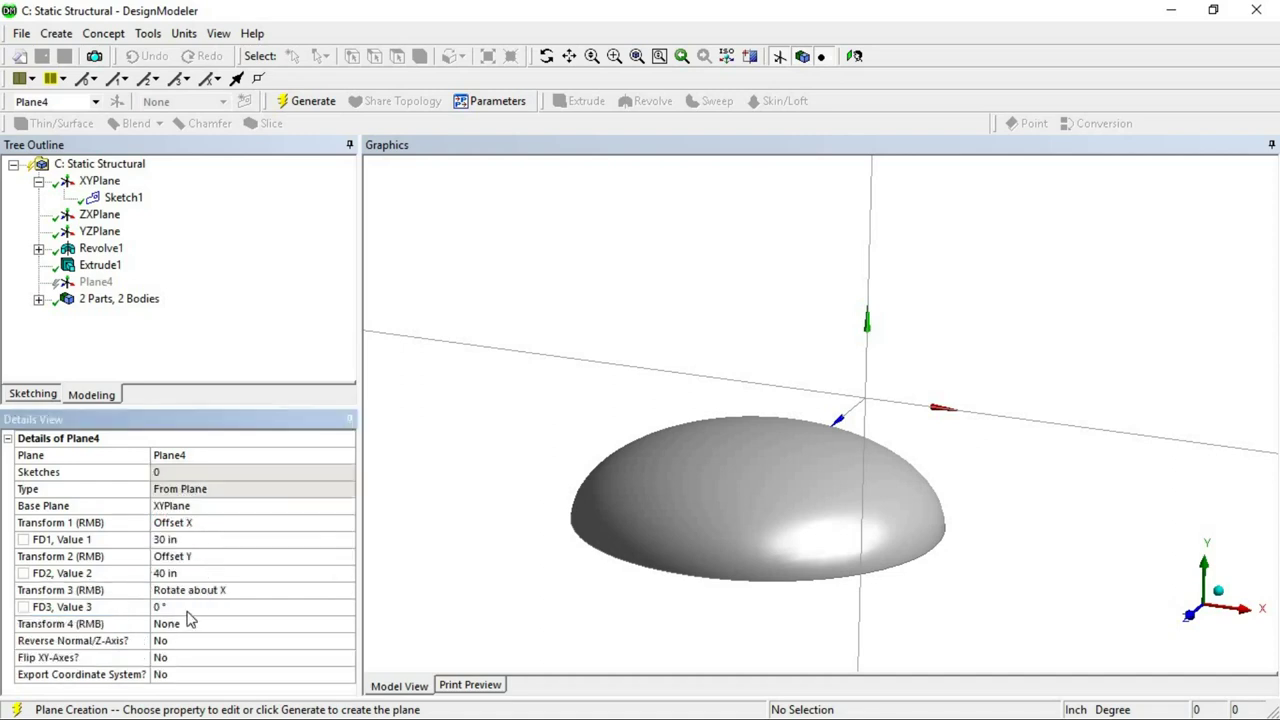
click(191, 605)
key(Return)
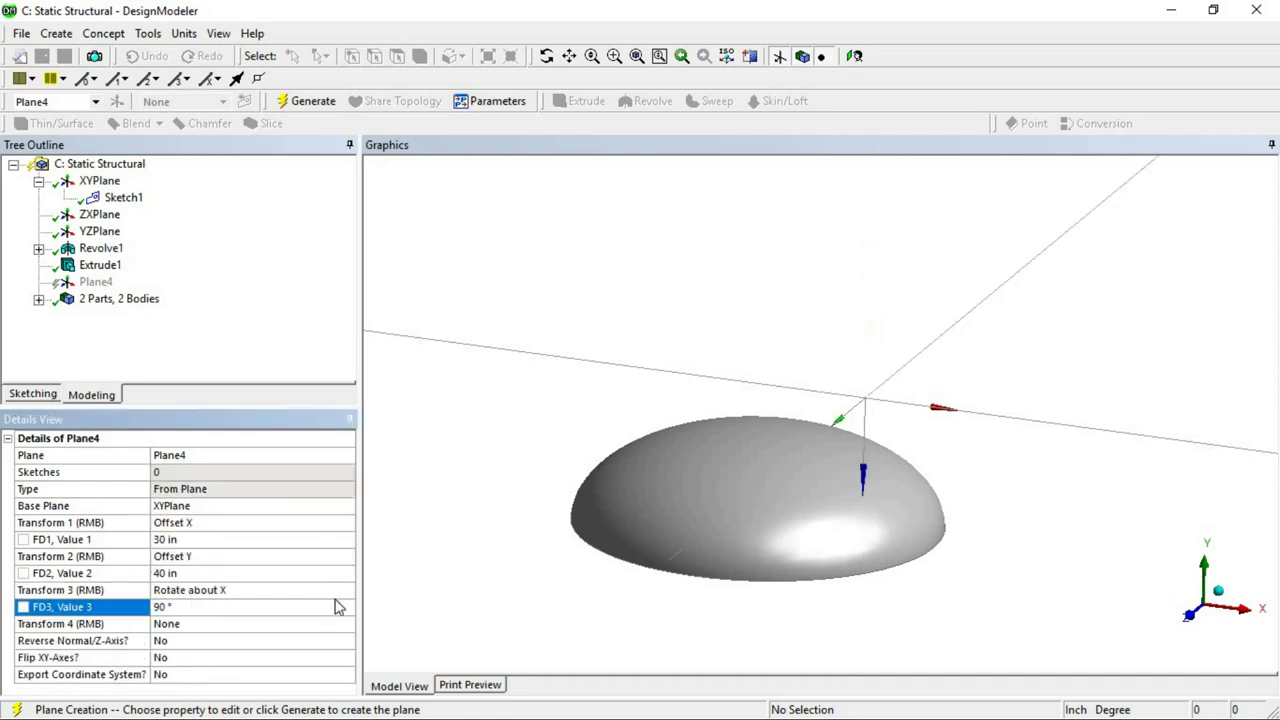
click(330, 106)
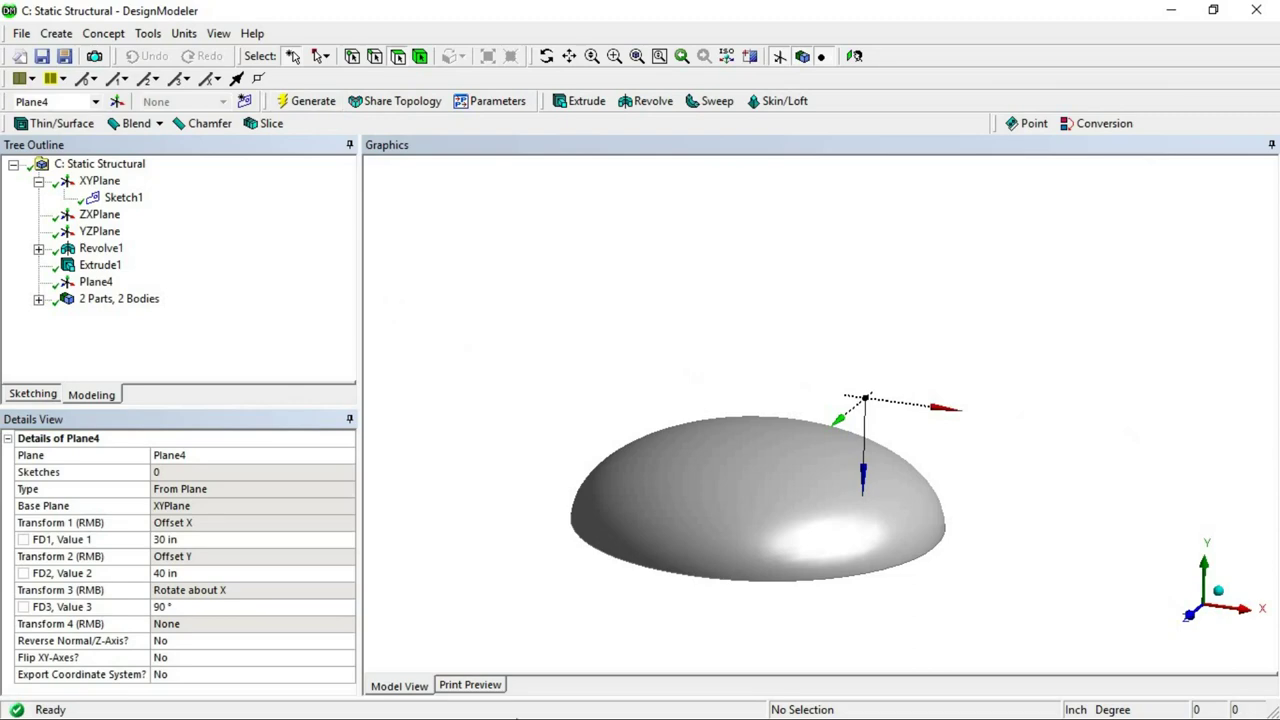
Check the nozzle dimensions on the PowerPoint slide, return to DesignModeler and create a new sketch on Plane4
key(alt+Tab)
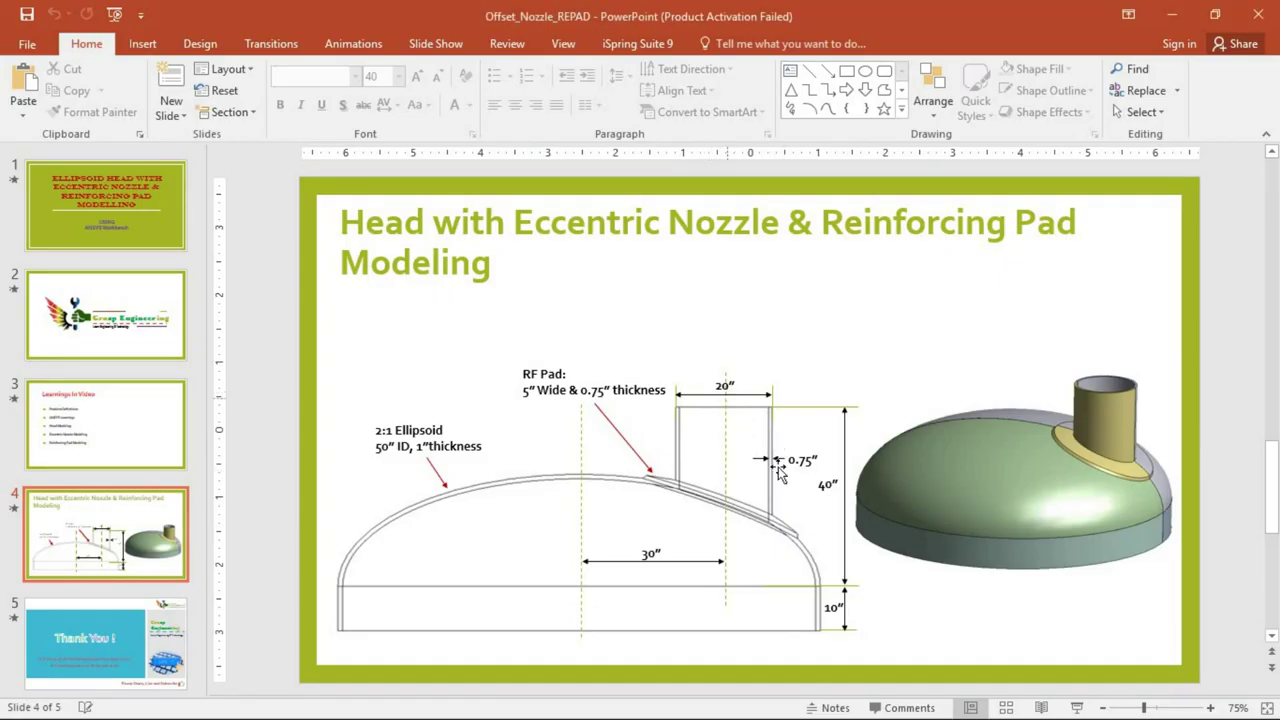
key(alt+Tab)
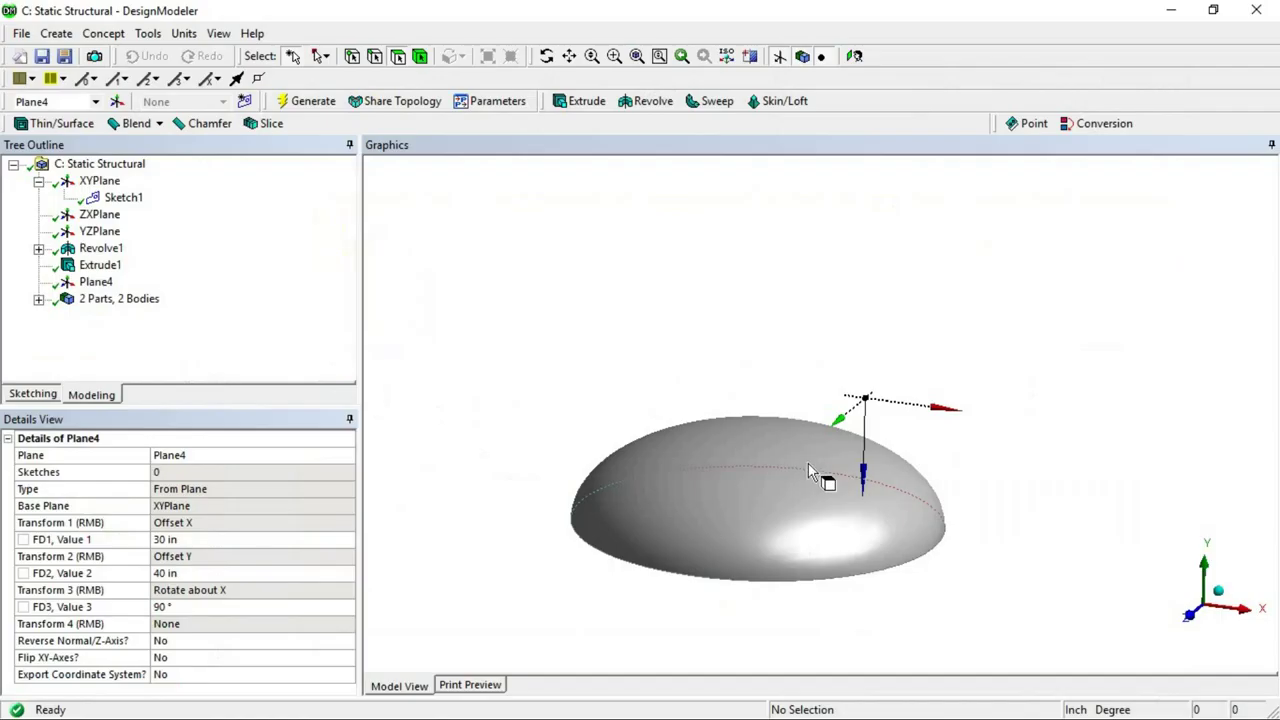
middle_drag(917, 429, 917, 443)
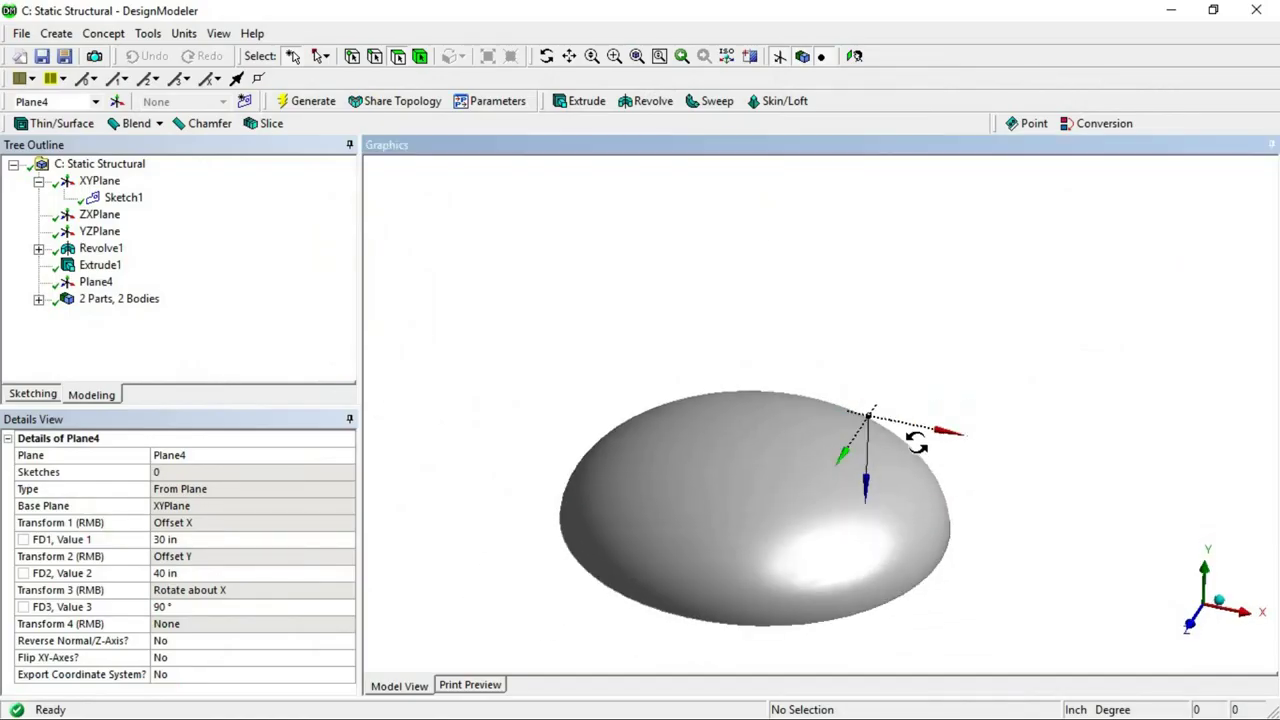
click(94, 282)
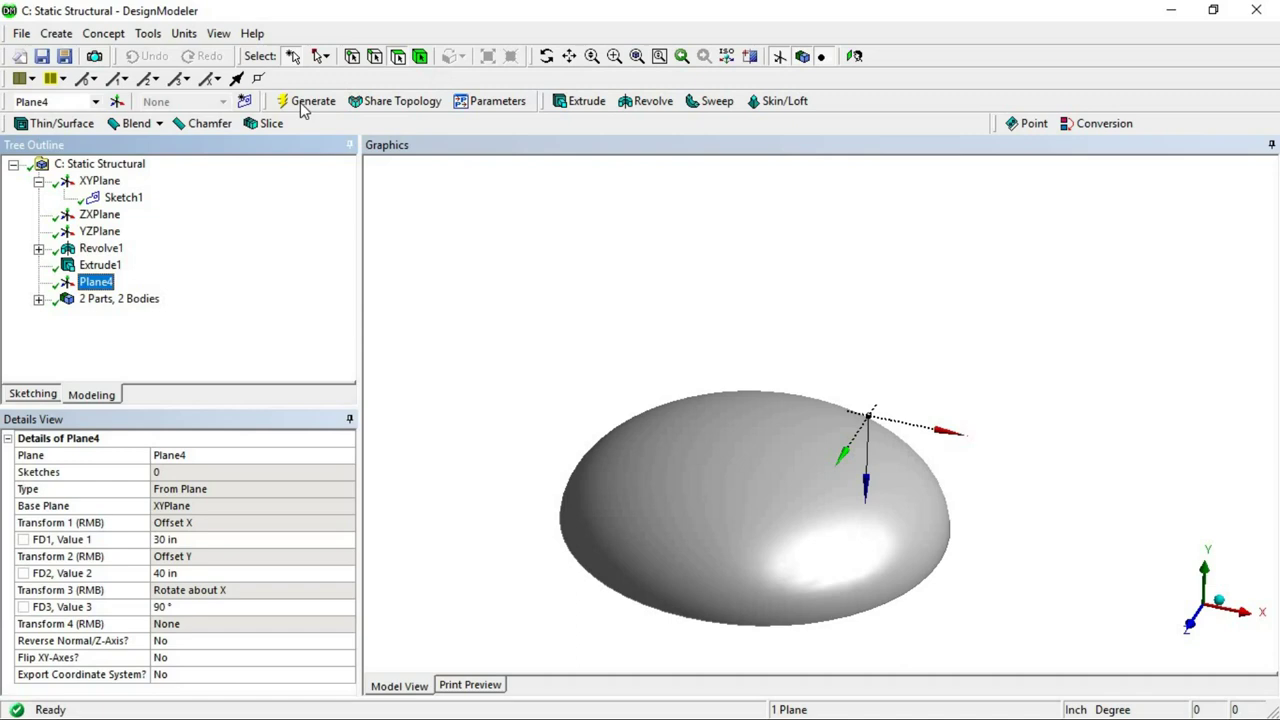
click(245, 103)
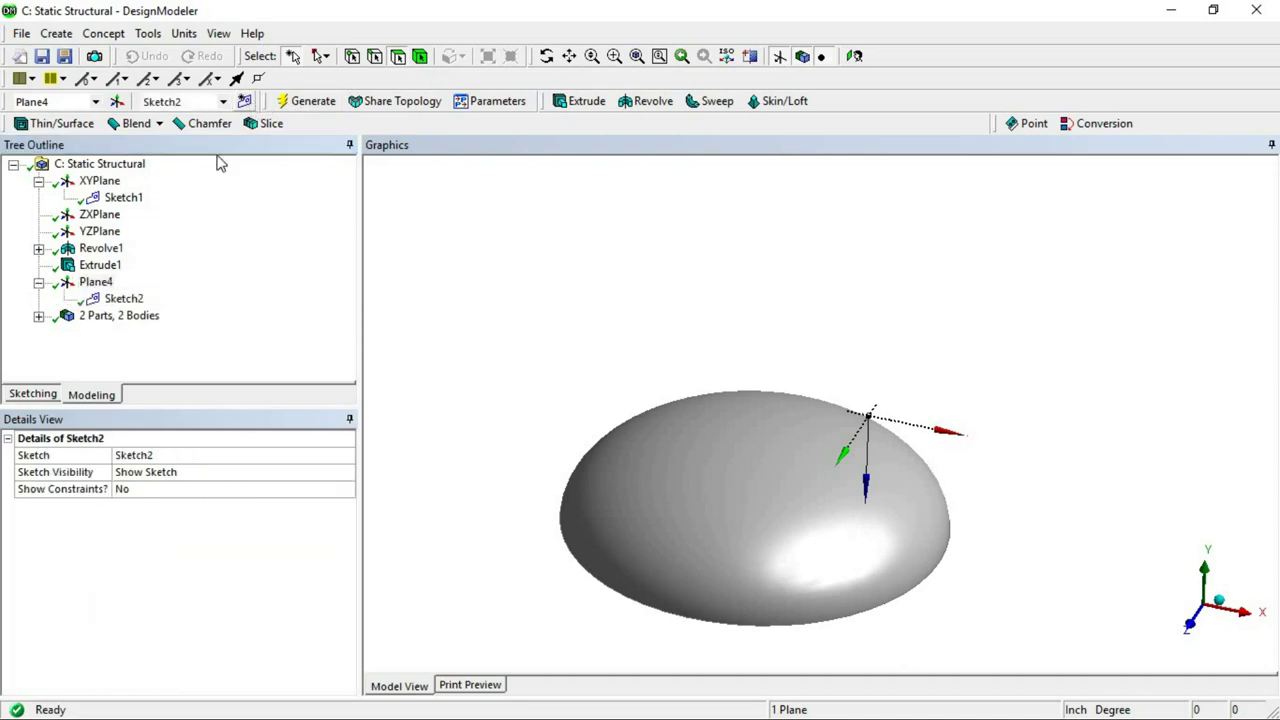
Draw a circle centred on the Plane4 origin in the new sketch, viewed face-on
click(20, 397)
click(854, 56)
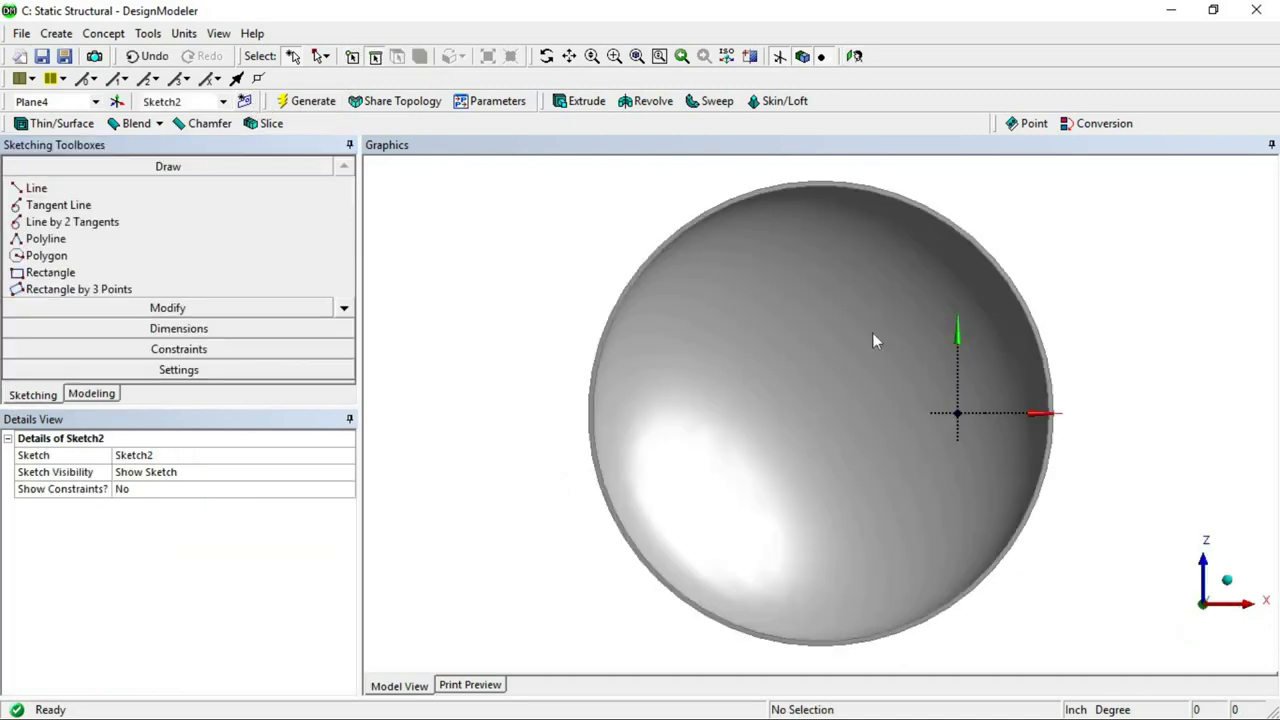
scroll(873, 333, up, 2)
ctrl+middle_drag(926, 429, 780, 383)
scroll(788, 434, up, 2)
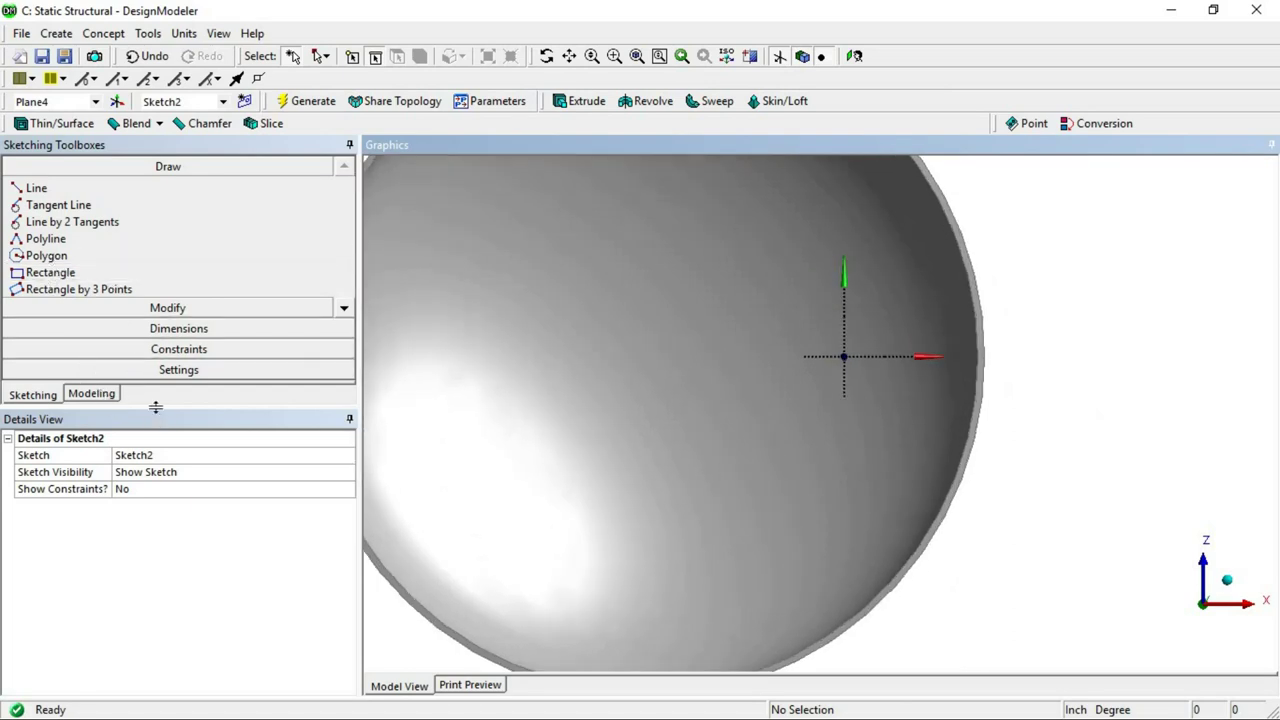
click(40, 323)
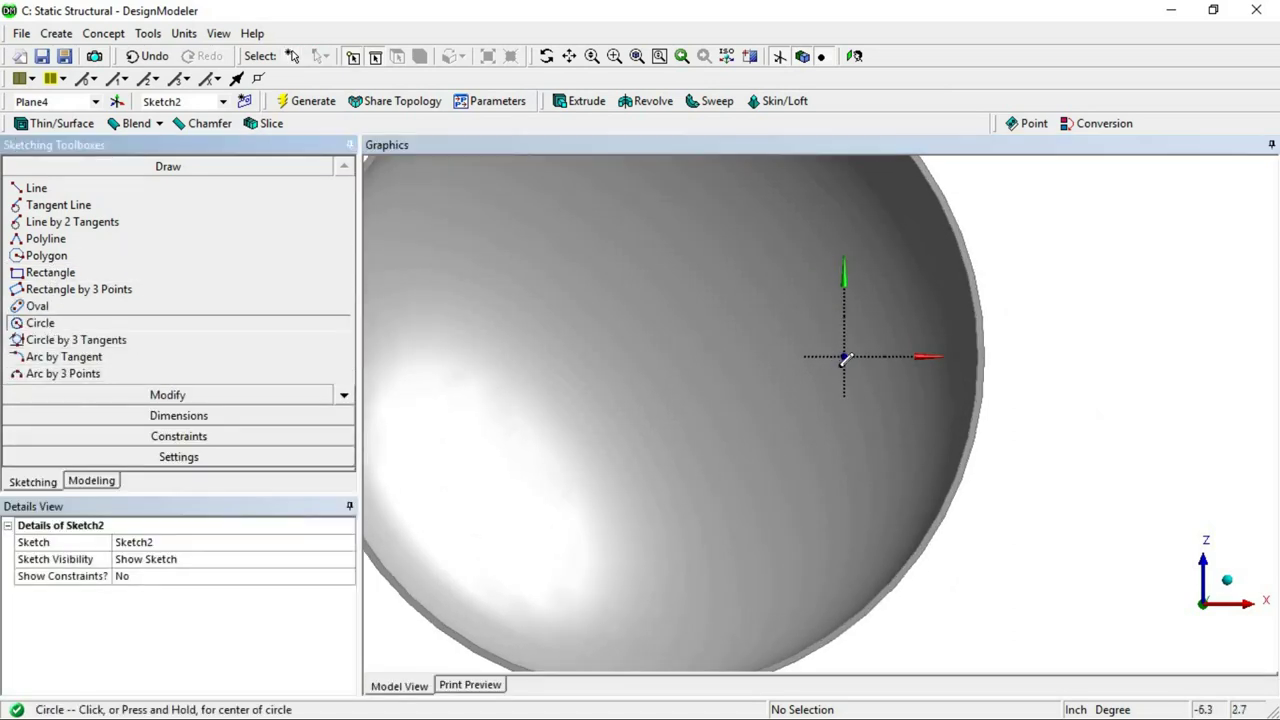
click(844, 355)
click(878, 268)
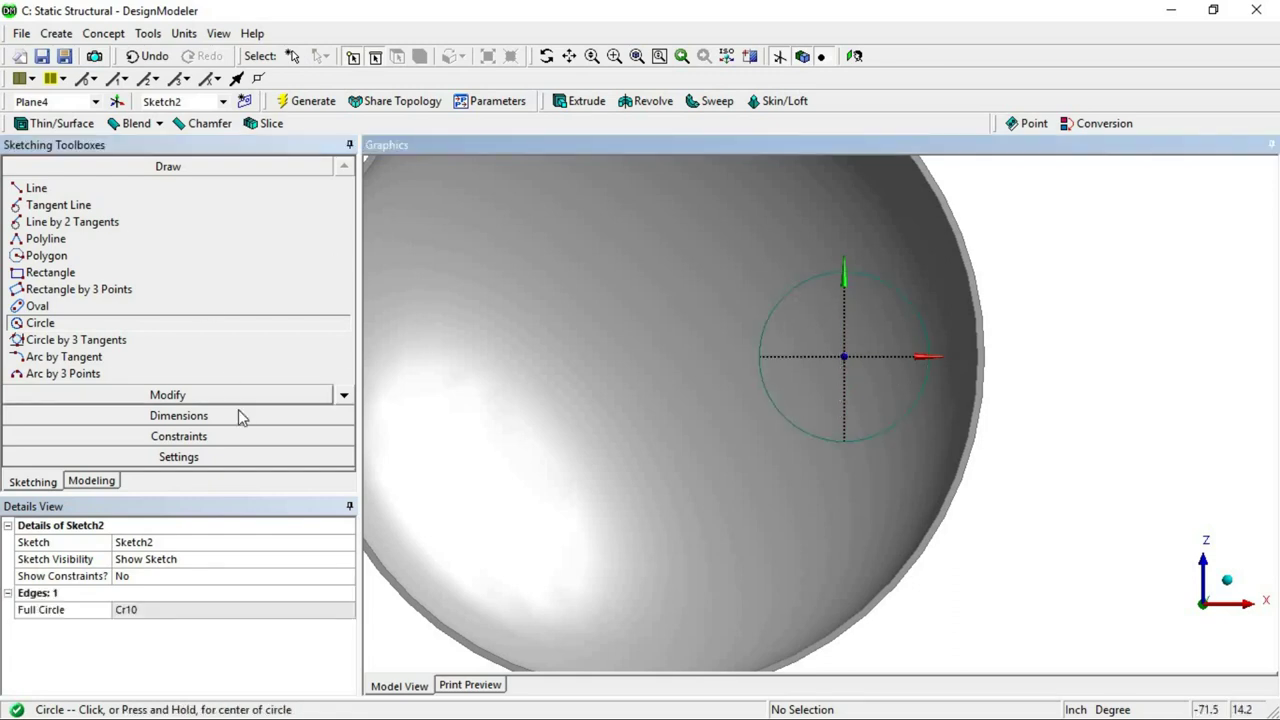
Dimension the nozzle circle's diameter and set it to 20 in
click(178, 415)
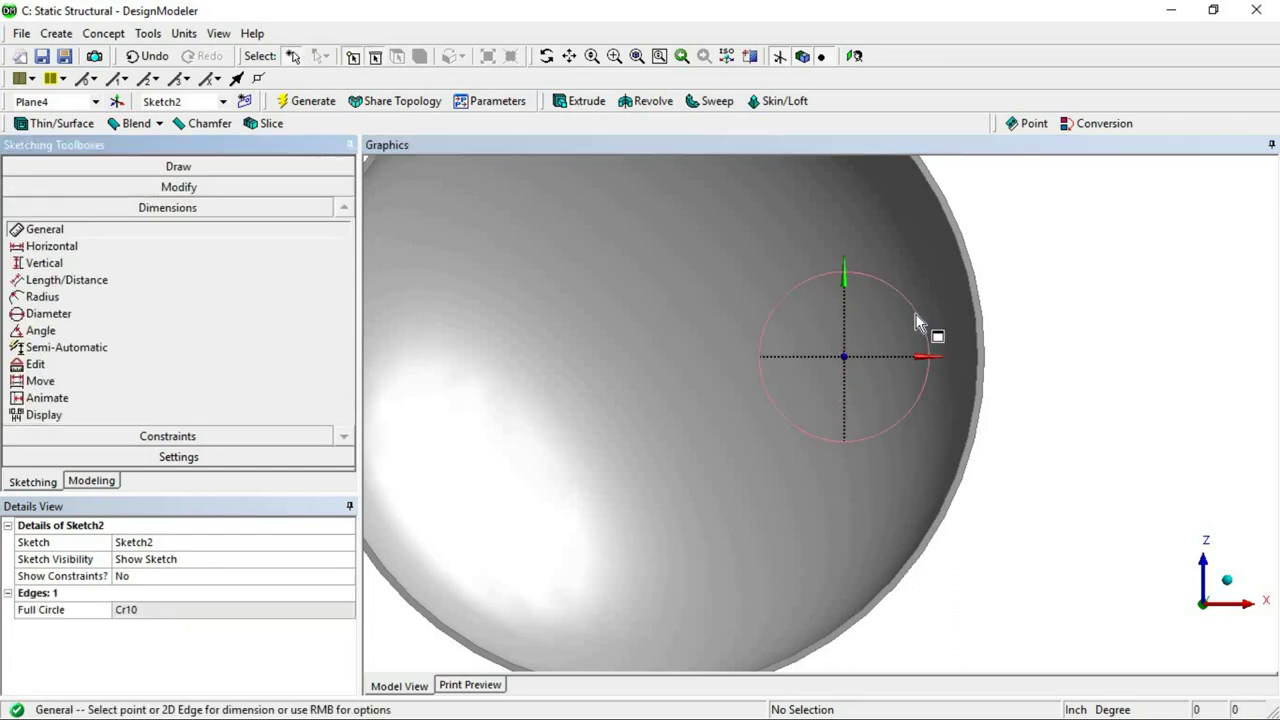
click(916, 315)
click(710, 330)
click(172, 610)
text(20)
key(Return)
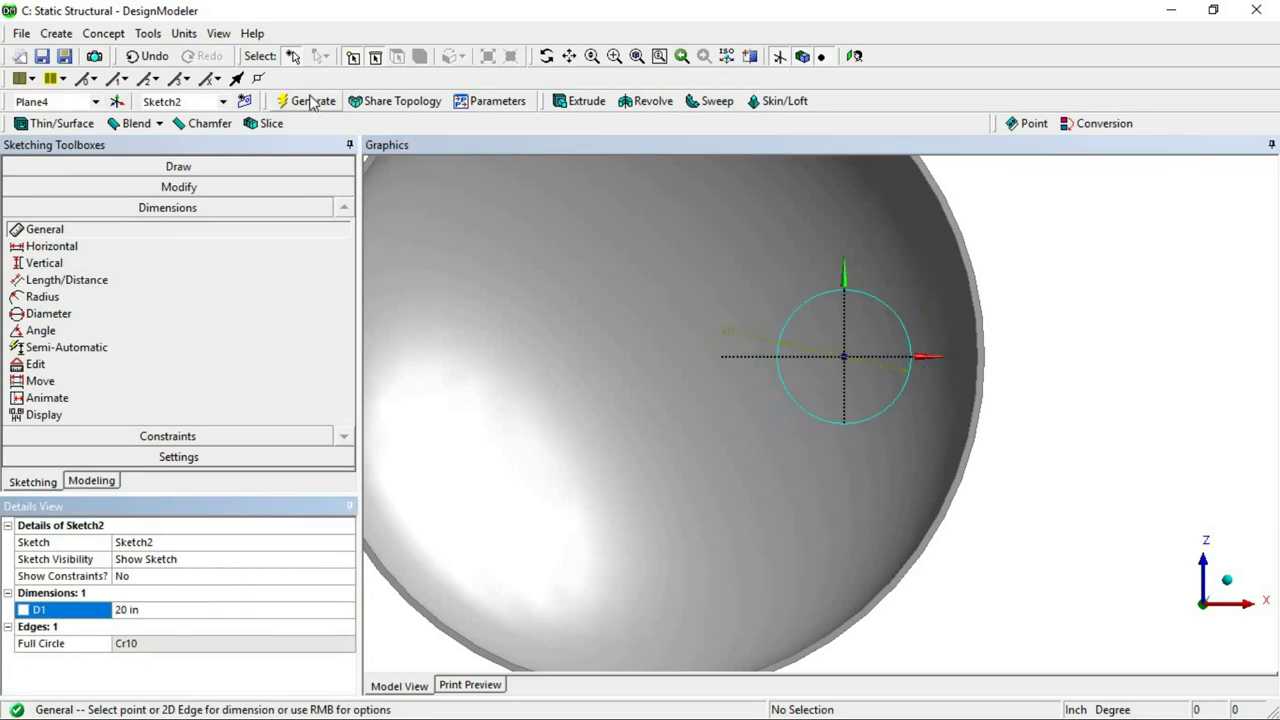
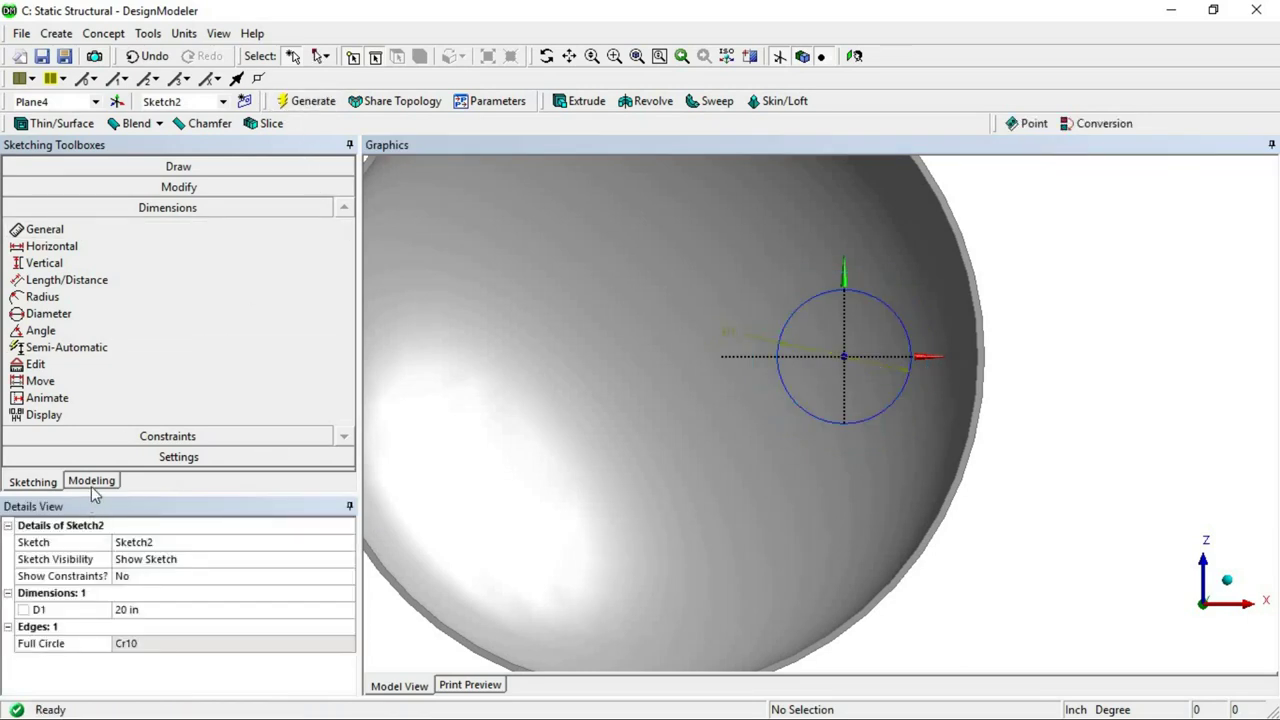
Start an Extrude of the nozzle circle sketch with its operation set to Add Frozen
mouse_move(669, 293)
middle_down()
mouse_move(686, 431)
mouse_move(797, 318)
mouse_move(860, 346)
middle_up()
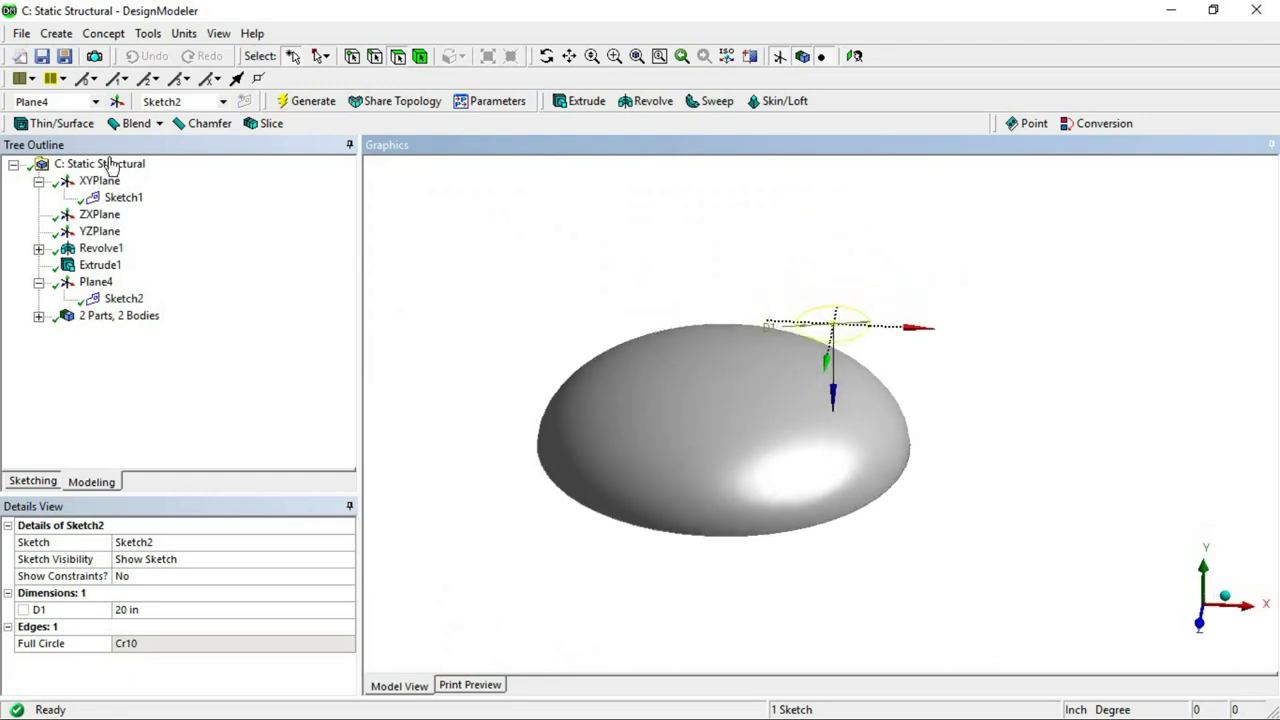
click(578, 102)
click(123, 298)
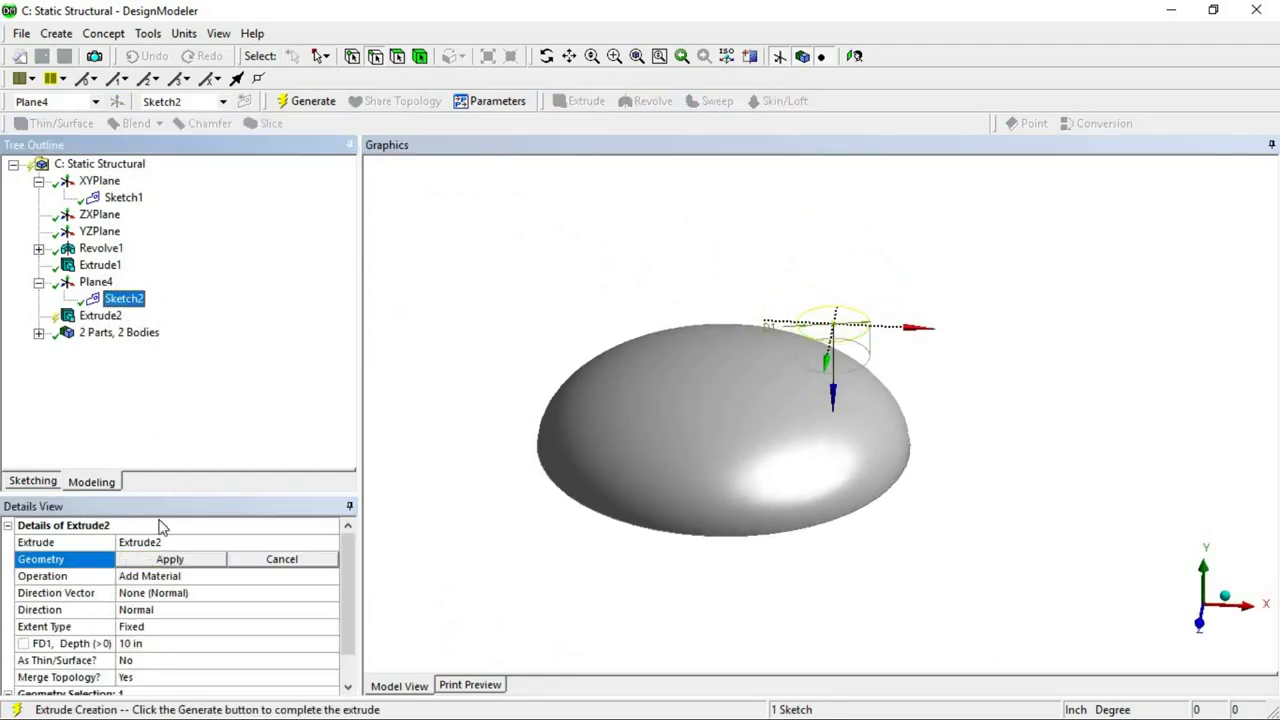
click(170, 561)
click(304, 578)
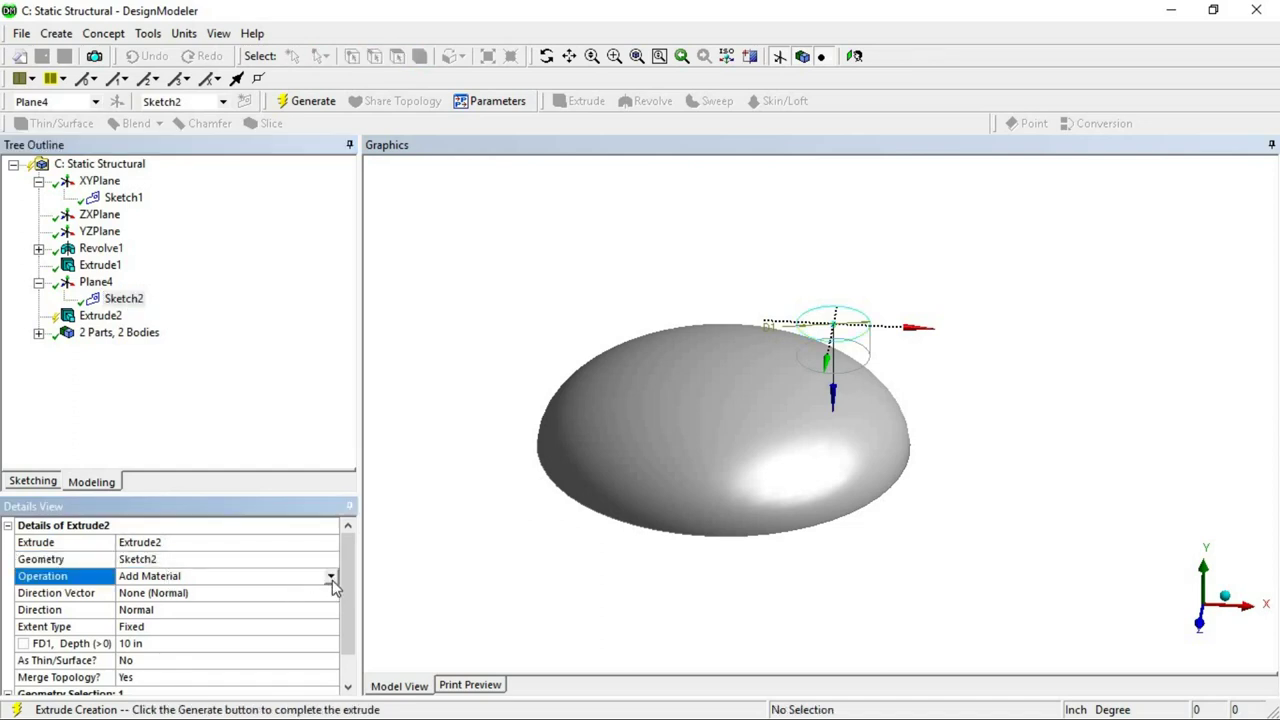
click(230, 577)
click(200, 602)
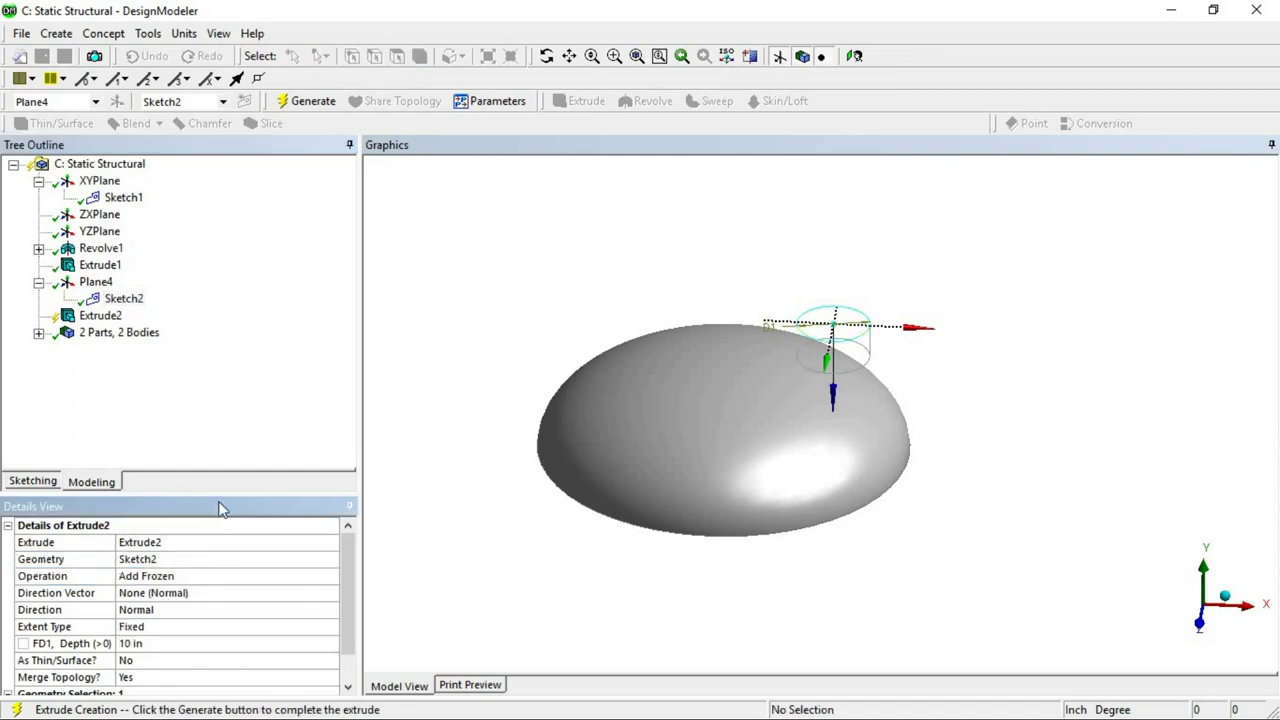
drag(220, 494, 234, 437)
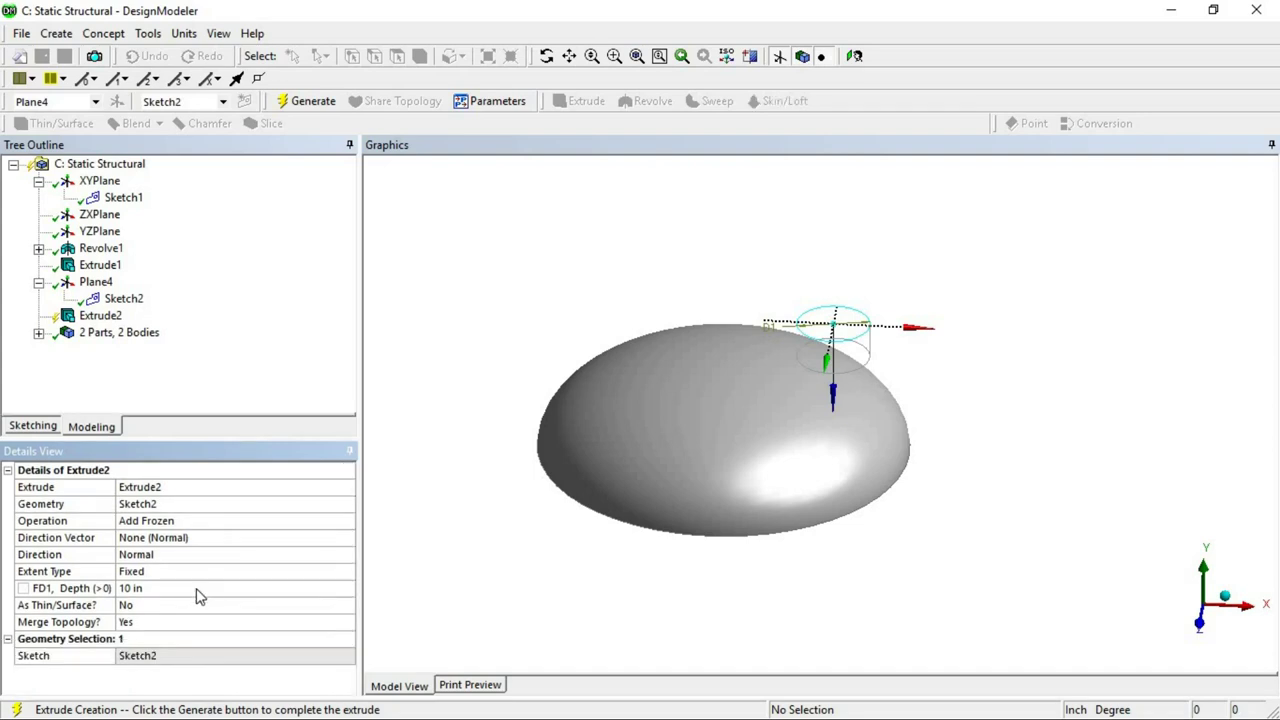
Set the nozzle extrusion's extent to To Surface with the head's outer face as target, and generate it
click(170, 583)
click(172, 575)
double_click(172, 576)
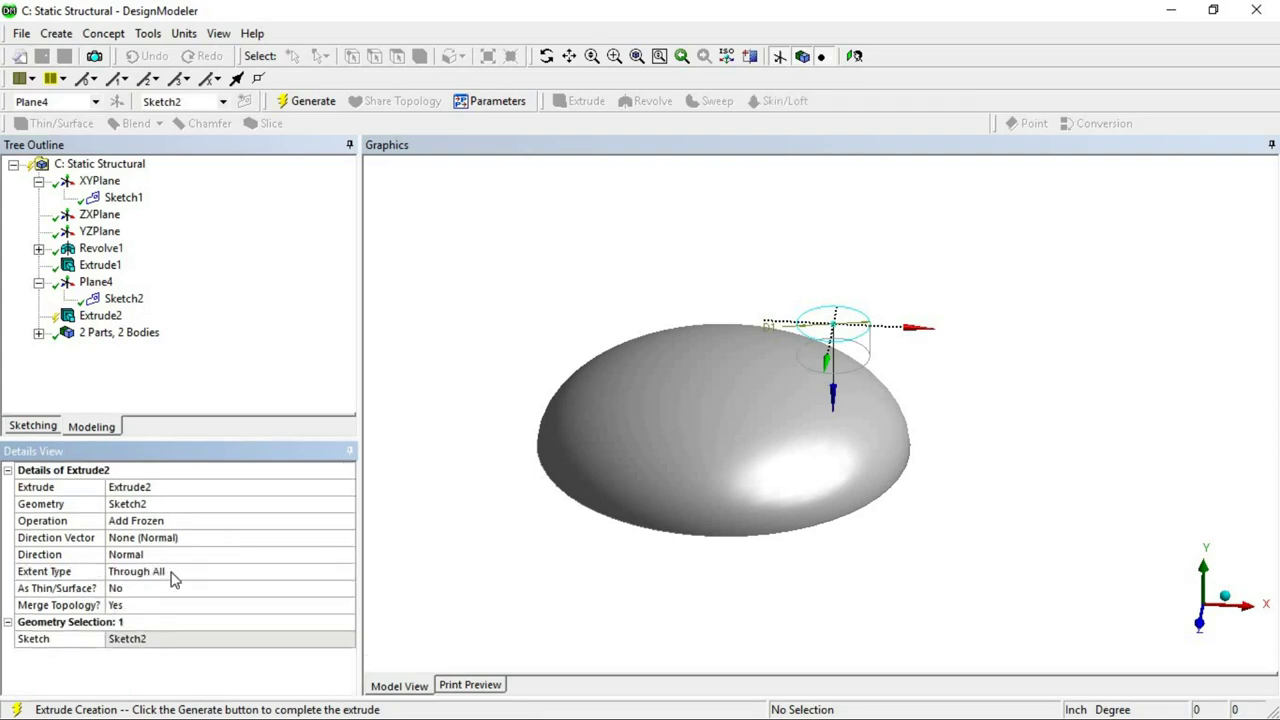
double_click(172, 578)
double_click(160, 574)
click(160, 590)
click(723, 458)
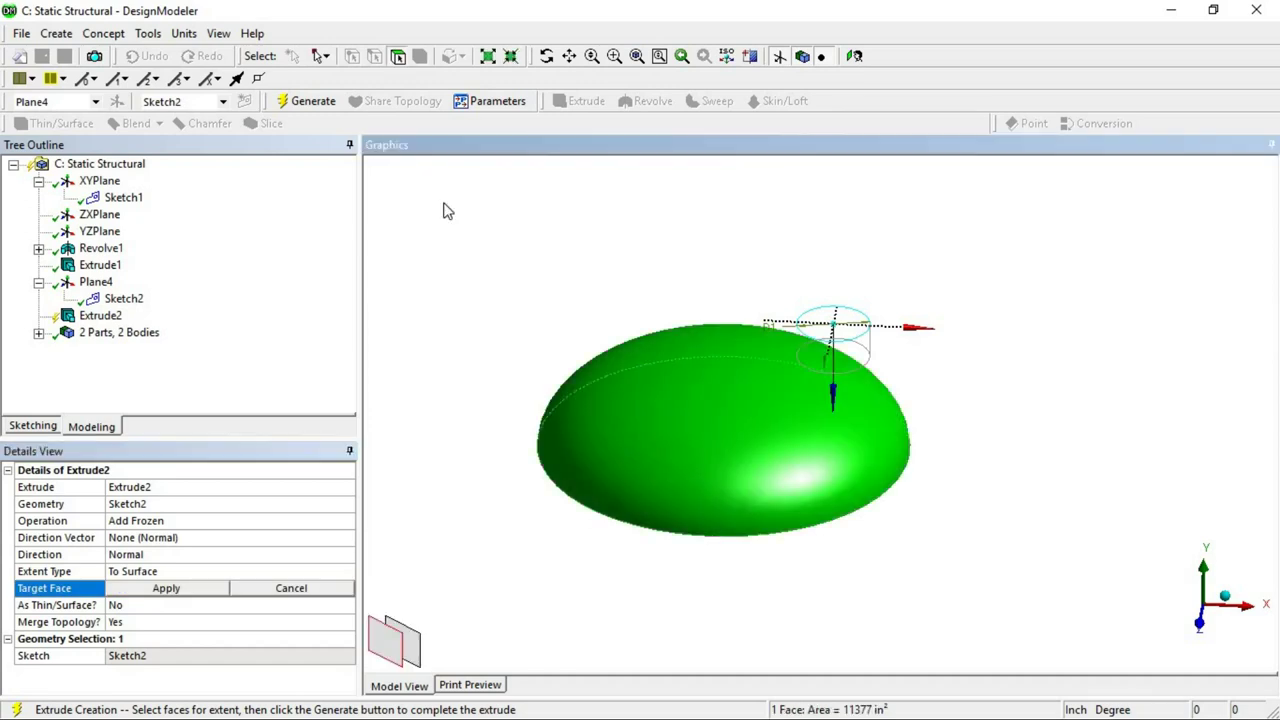
click(318, 104)
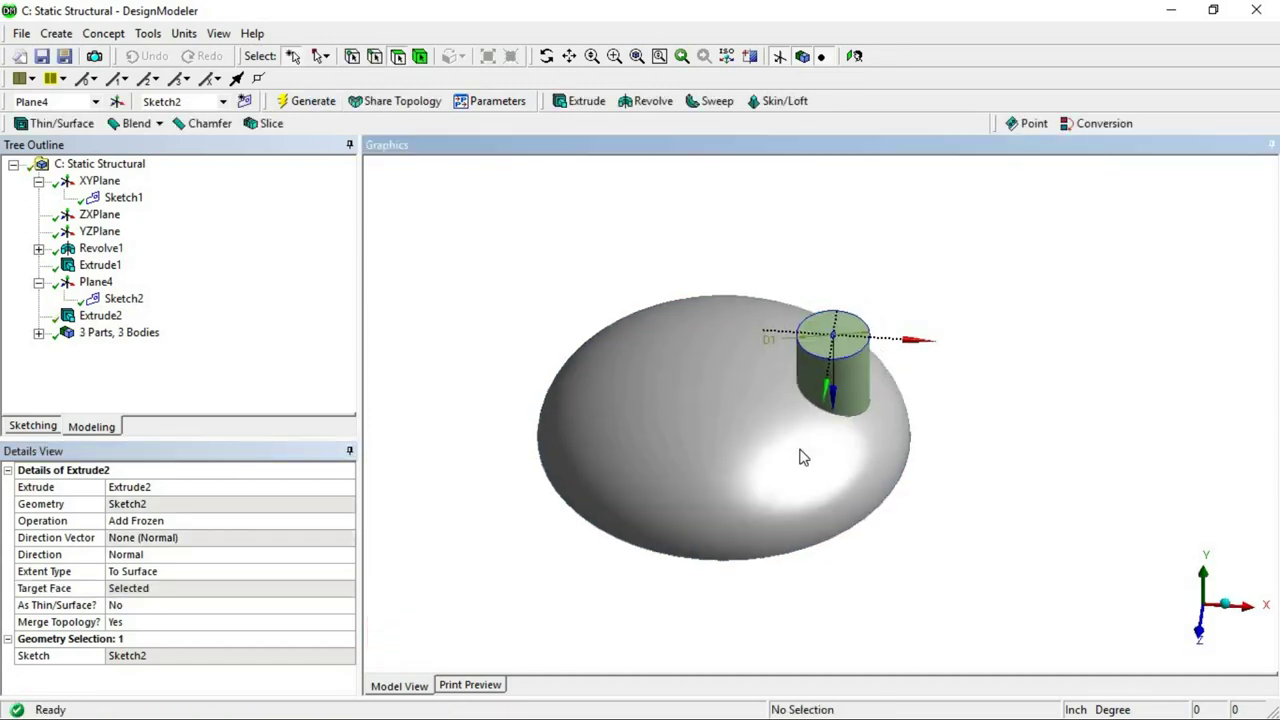
Edit the nozzle extrusion to enable its As Thin/Surface option, and regenerate it
scroll(800, 457, up, 2)
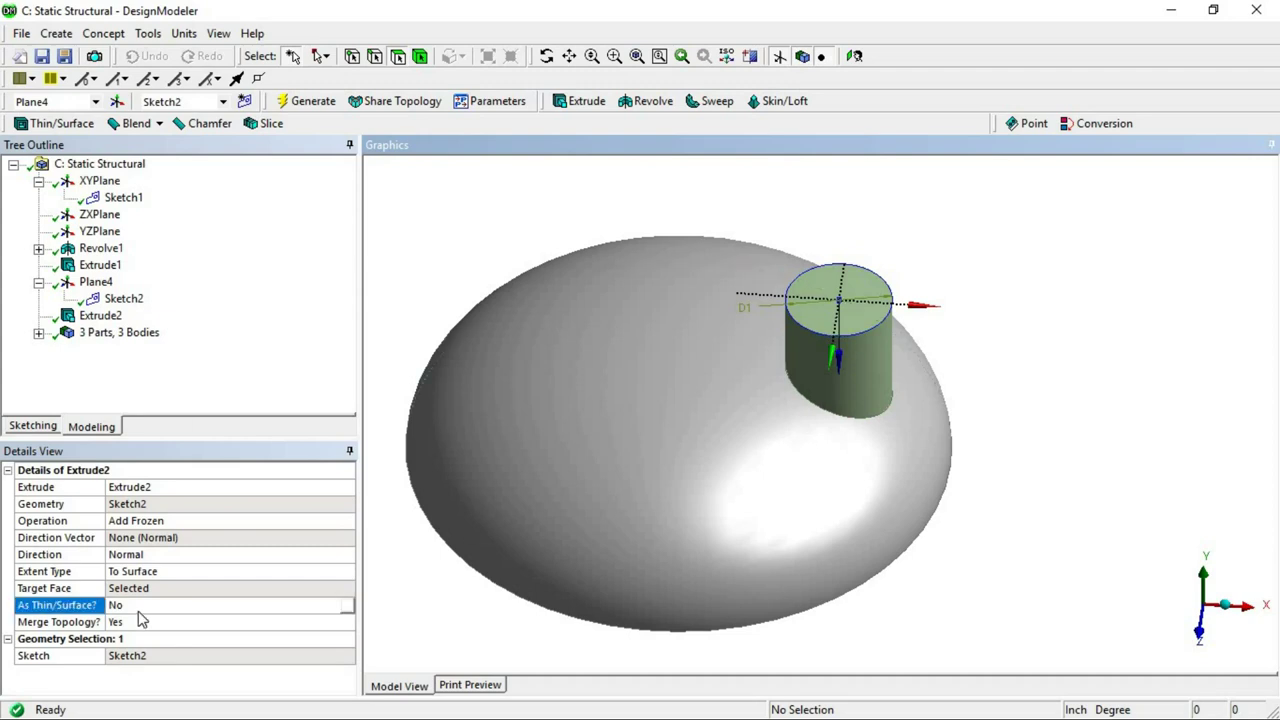
right_click(112, 317)
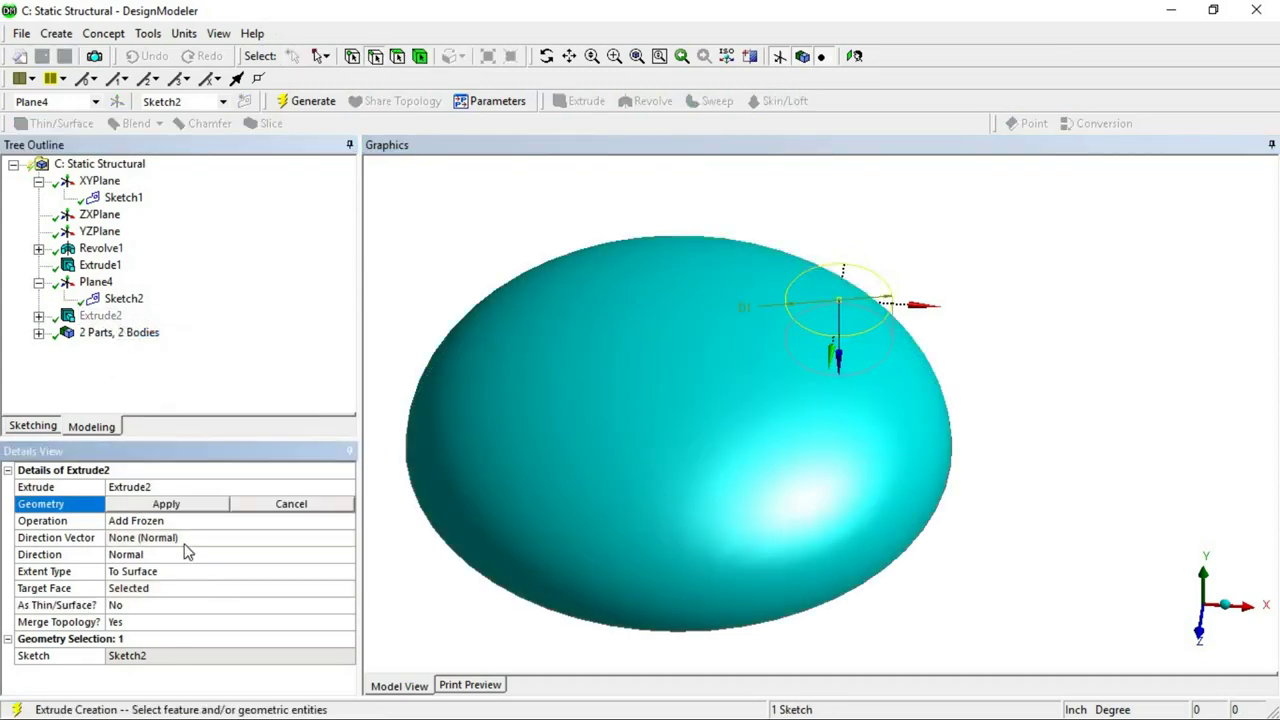
click(195, 506)
double_click(129, 607)
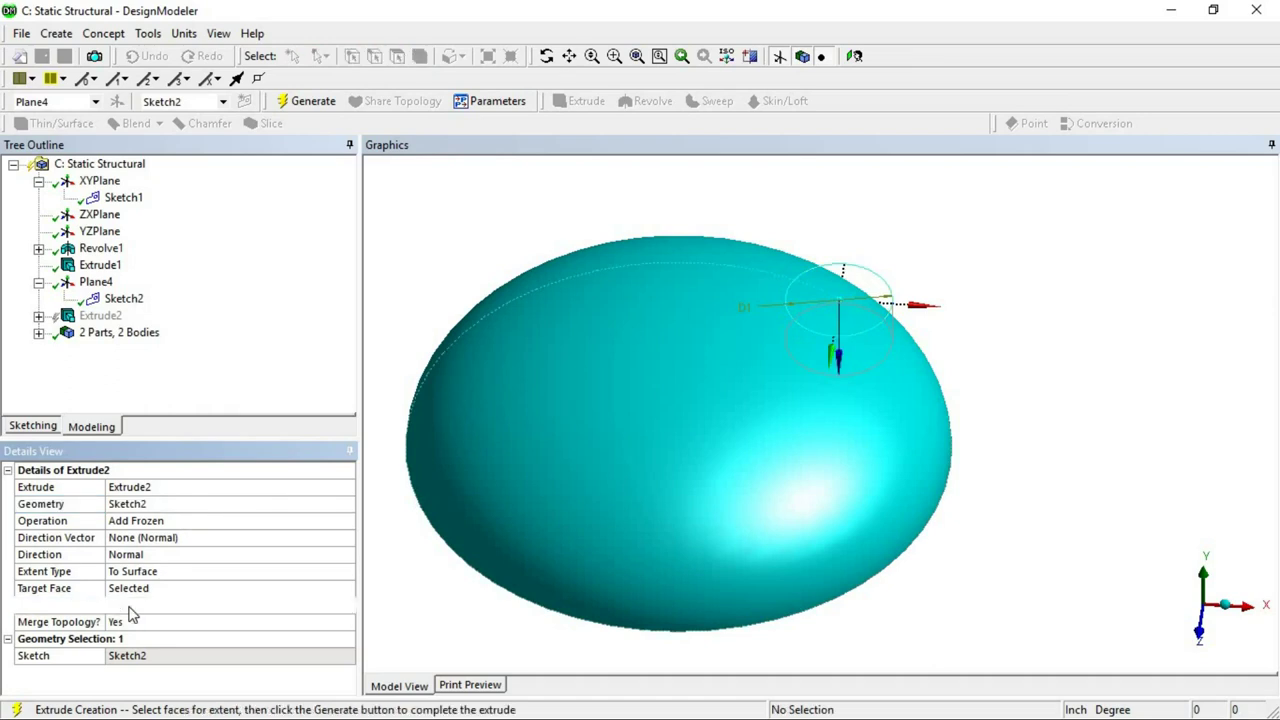
mouse_move(684, 401)
middle_down()
mouse_move(683, 416)
mouse_move(683, 403)
middle_up()
click(310, 101)
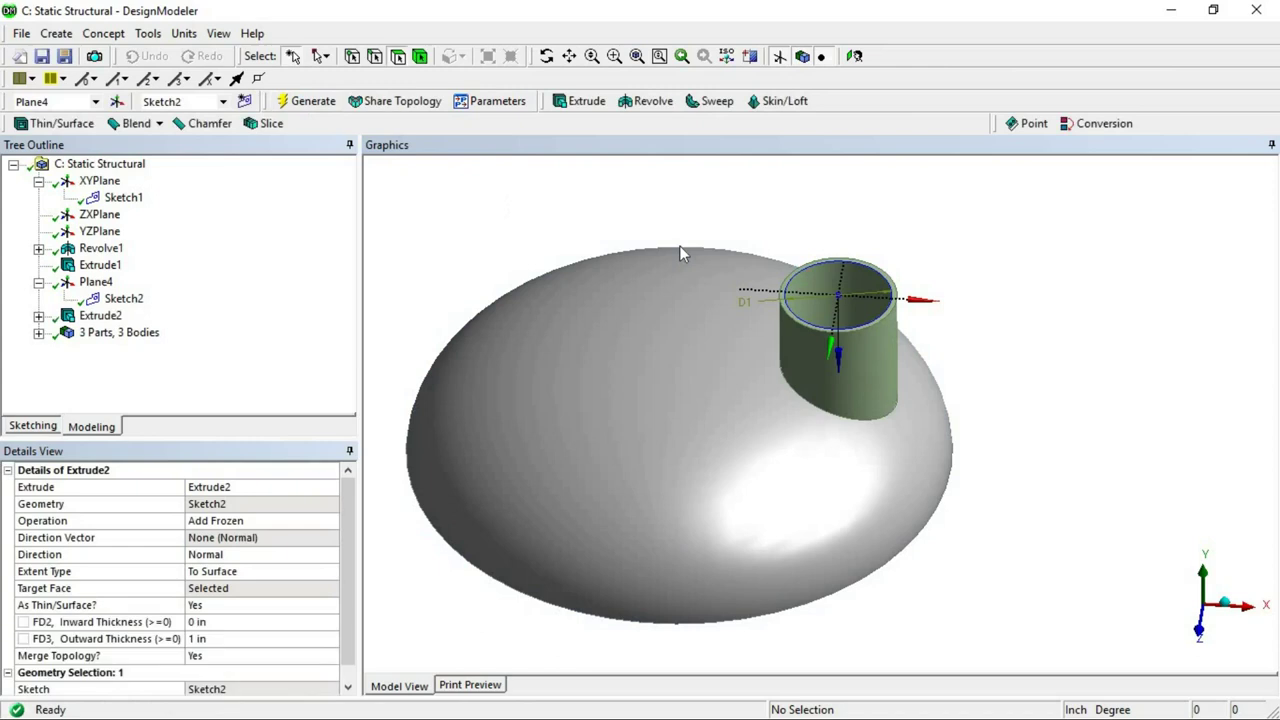
Set the nozzle's outward thickness to 0 in and inward thickness to 0.75 in, then regenerate it
scroll(752, 316, up, 3)
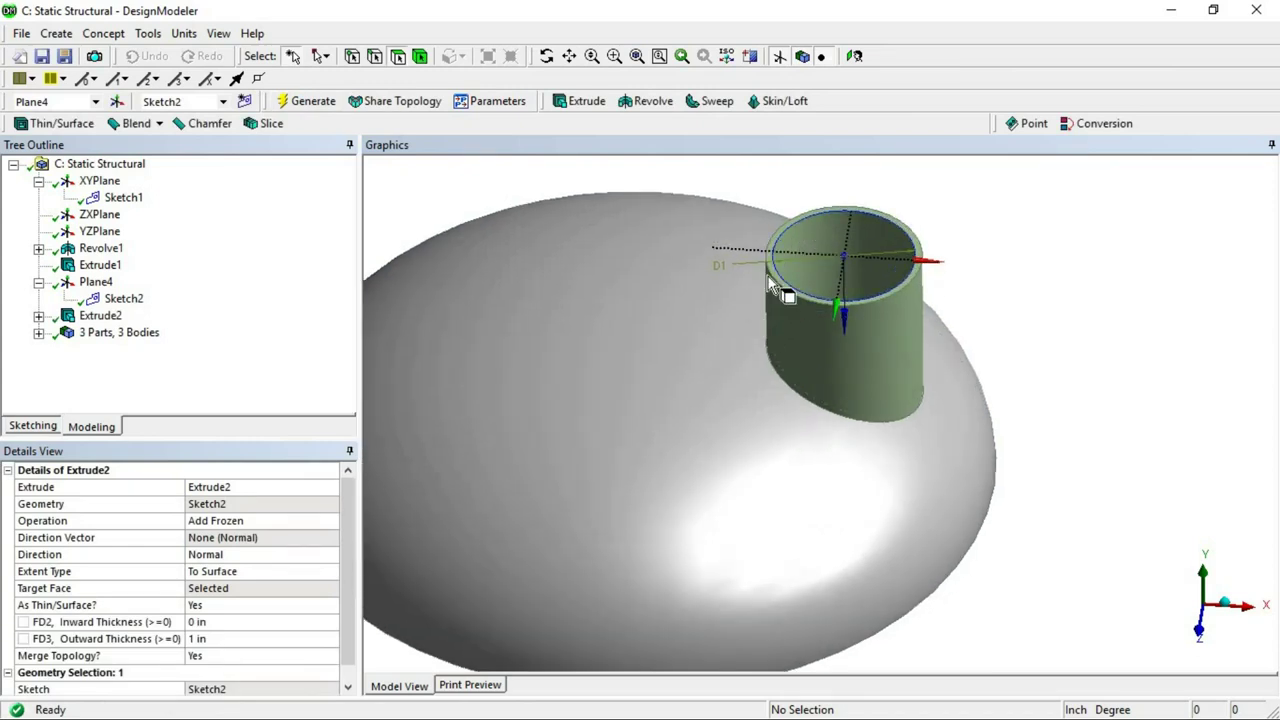
click(219, 638)
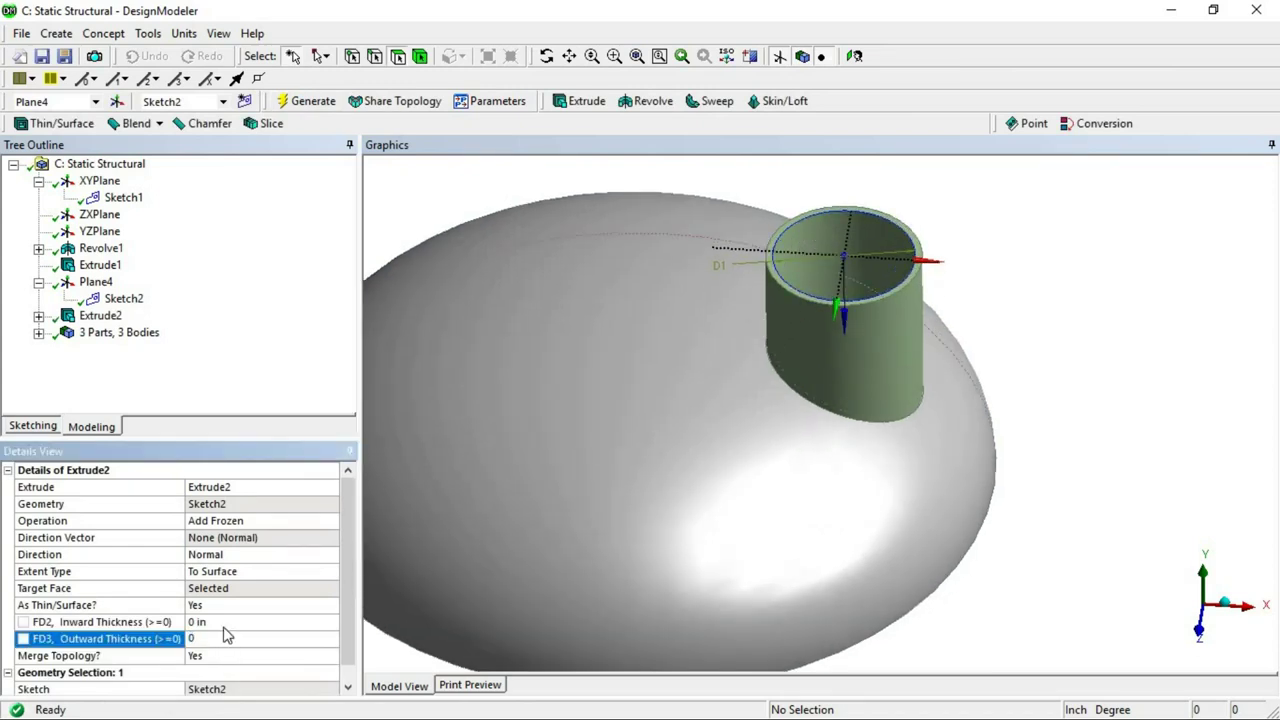
click(226, 622)
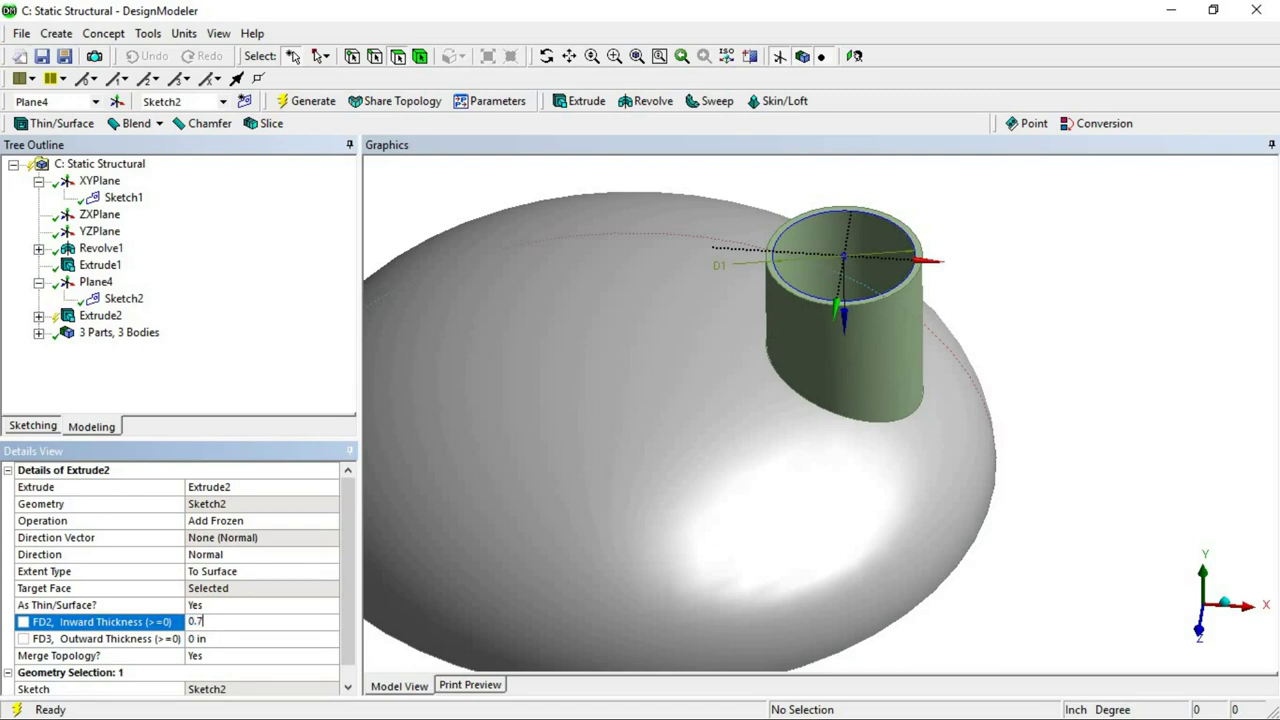
click(310, 101)
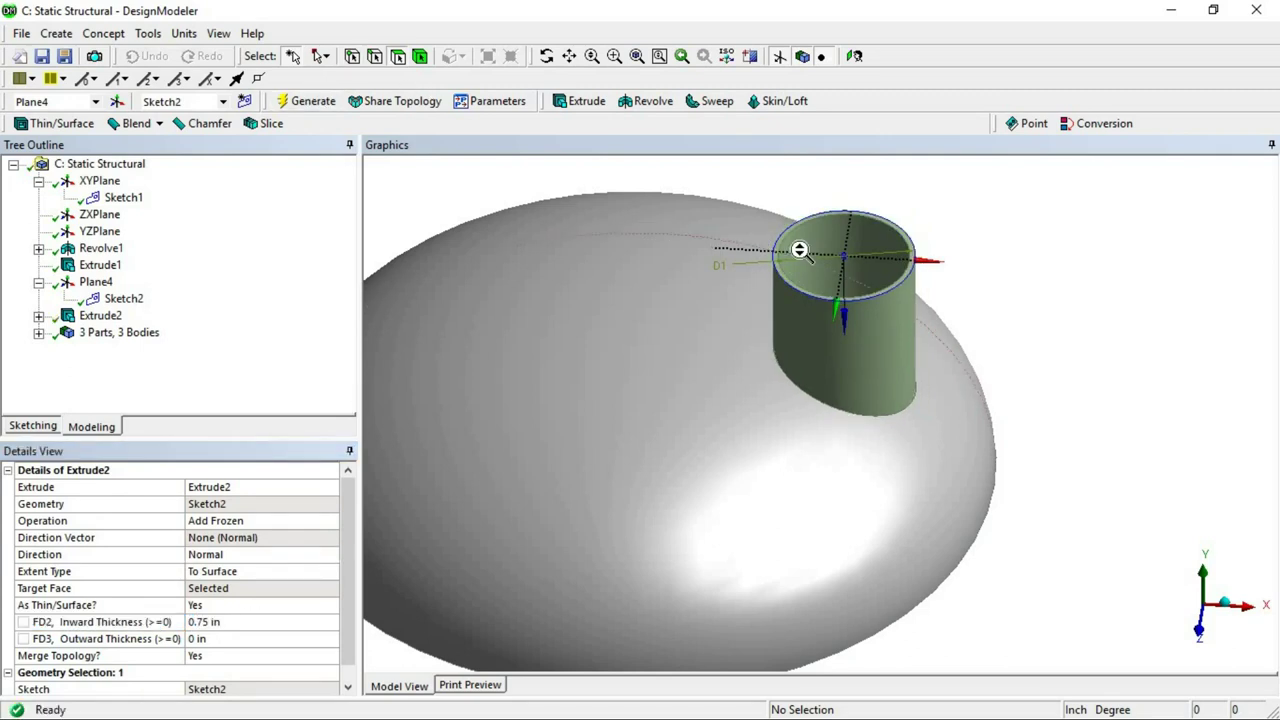
Examine the nozzle and its junction with the head from several angles, selecting both outer faces
scroll(900, 380, up, 2)
scroll(929, 402, down, 4)
middle_drag(888, 328, 813, 488)
scroll(813, 488, up, 2)
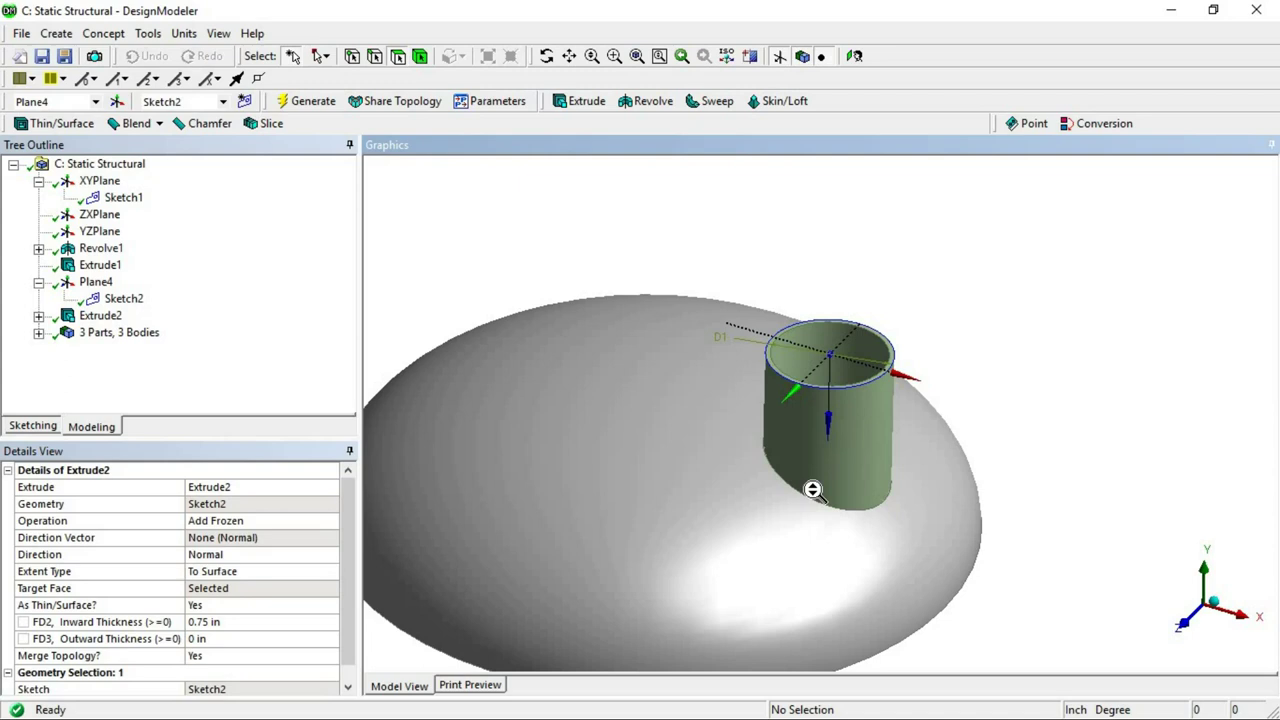
middle_drag(767, 513, 757, 460)
click(757, 463)
click(1100, 400)
scroll(1100, 400, down, 3)
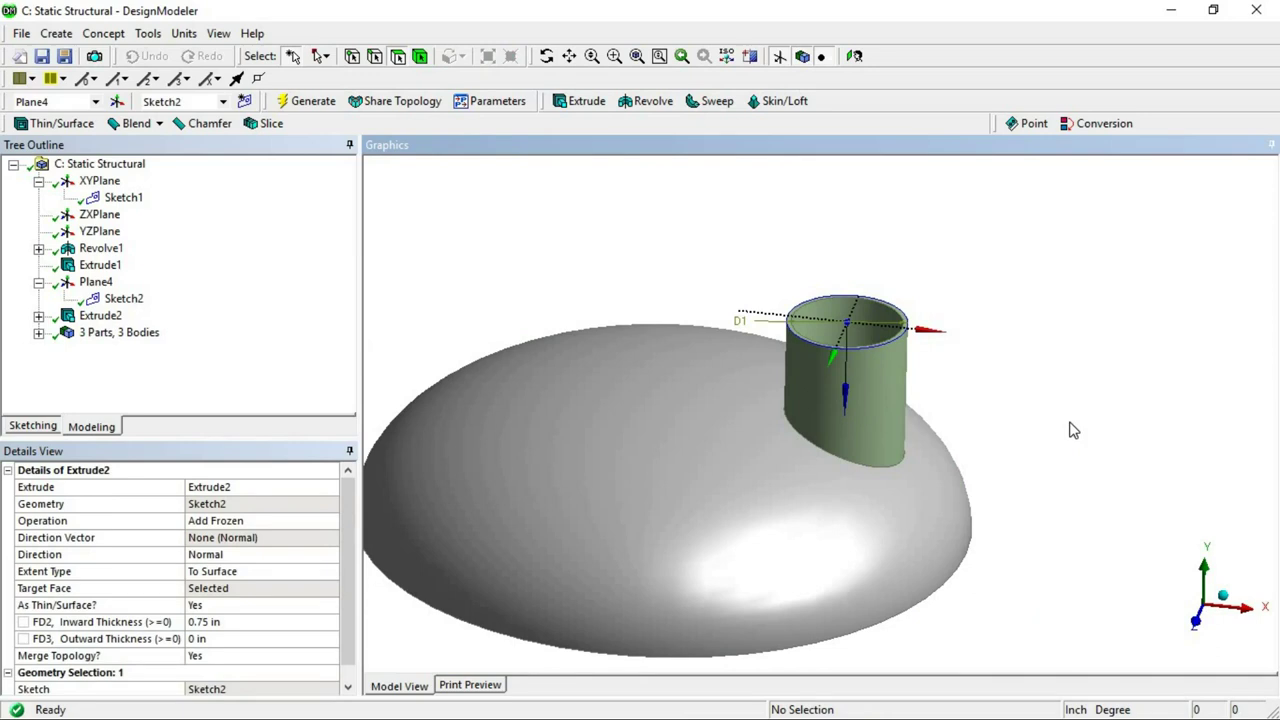
middle_drag(886, 468, 1029, 342)
click(846, 402)
ctrl+click(874, 376)
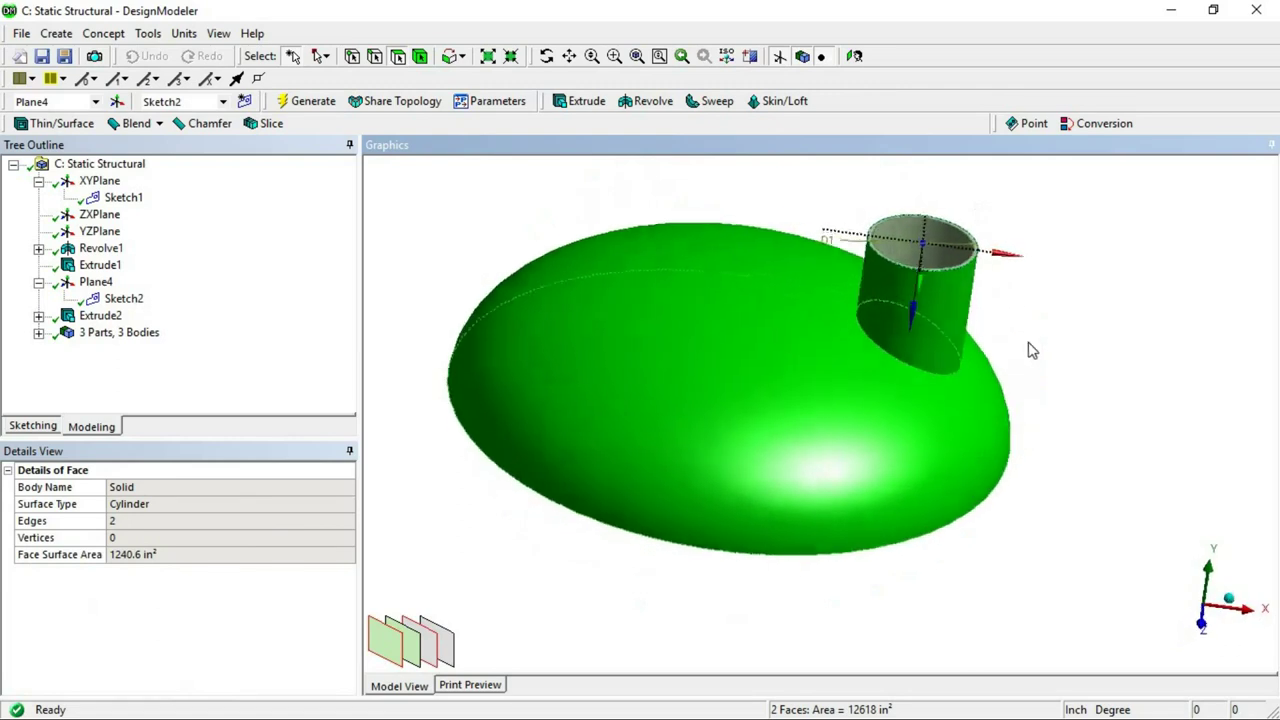
Slice all bodies by plane using XYPlane as the base plane
click(100, 264)
click(99, 180)
middle_drag(723, 276, 600, 284)
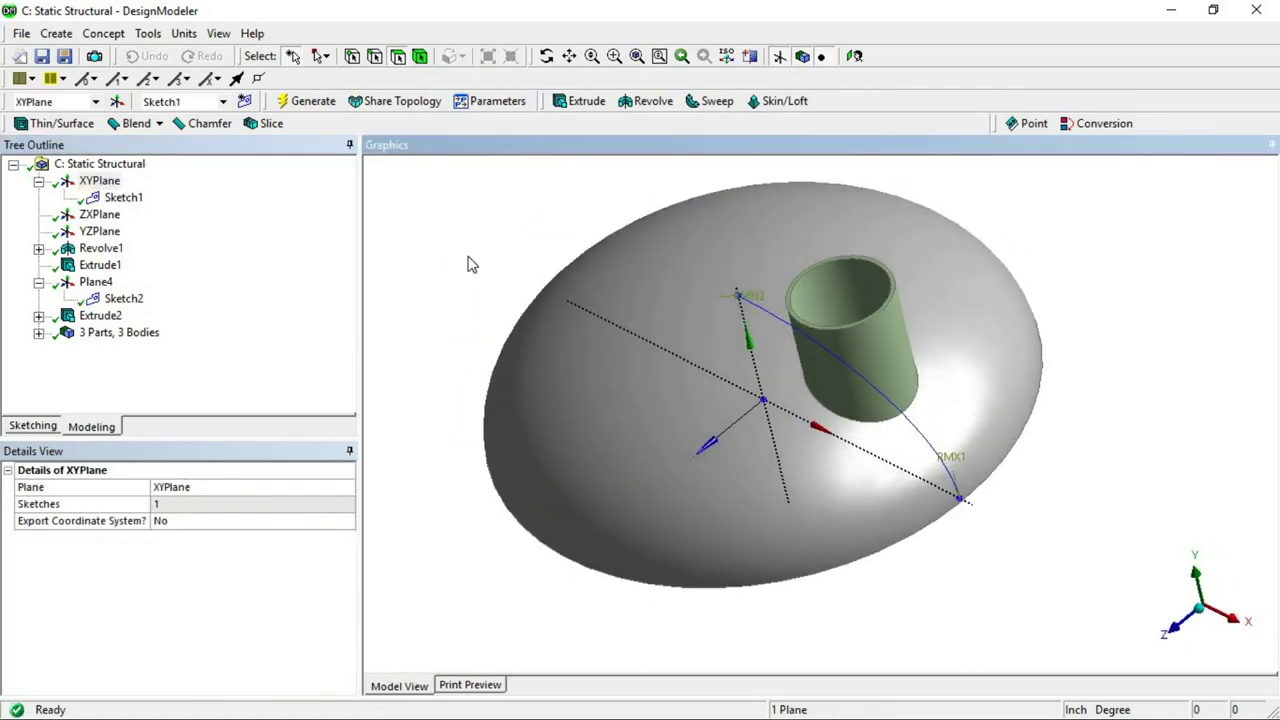
click(271, 123)
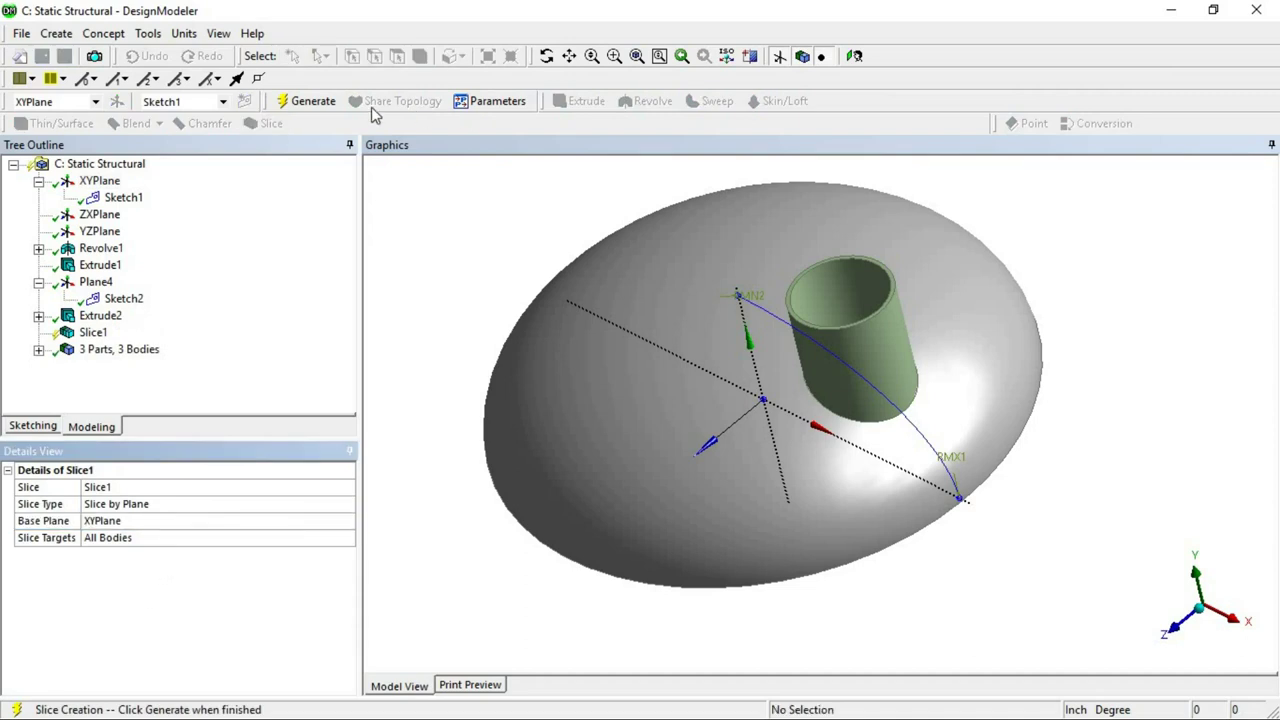
click(330, 102)
middle_drag(549, 243, 903, 349)
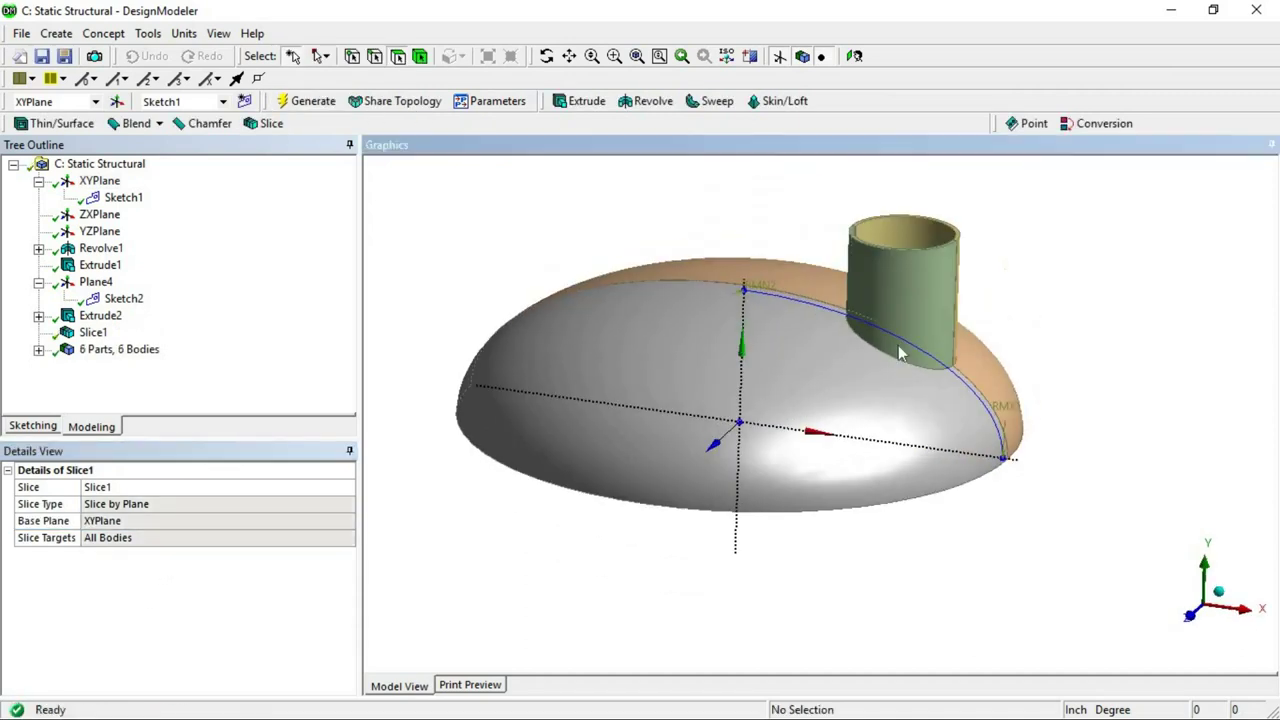
Hide the front halves of the head and nozzle and view the remaining section from the front
click(903, 318)
ctrl+click(918, 326)
ctrl+right_click(901, 312)
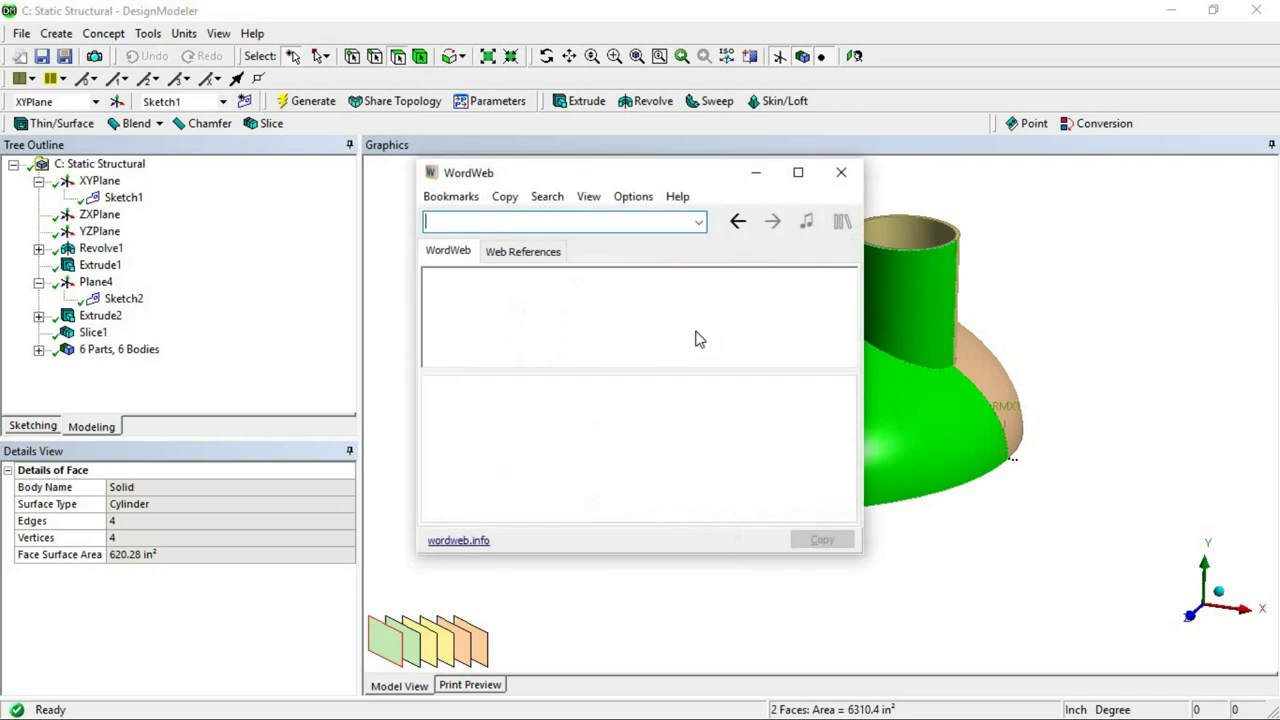
click(842, 174)
right_click(905, 274)
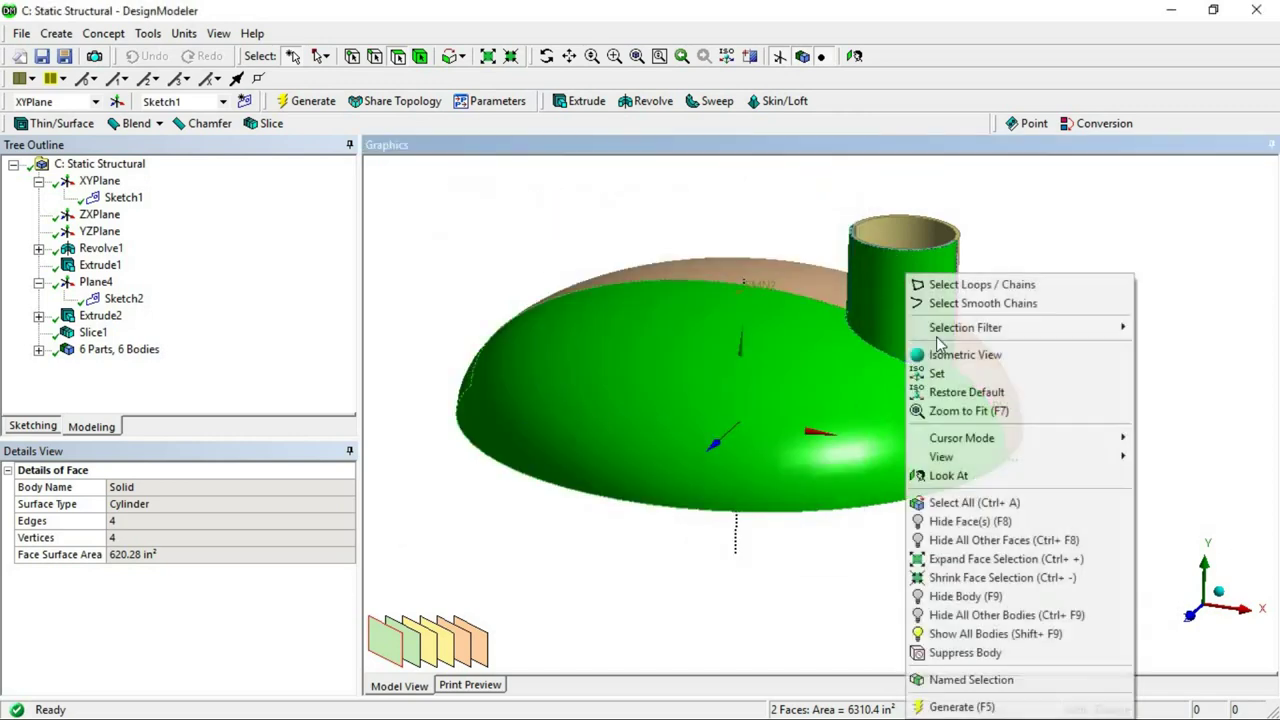
click(962, 596)
click(1192, 622)
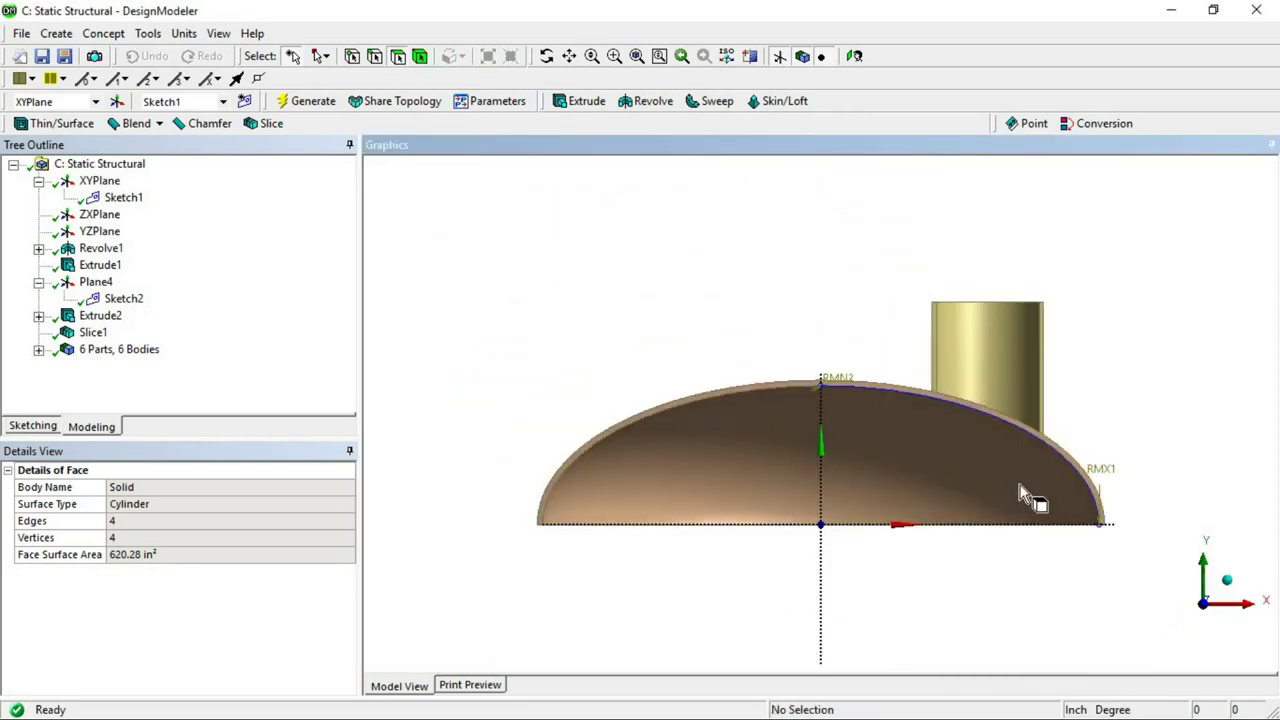
Create a plane based on XYPlane at the vertex where the nozzle's outer wall meets the head's outer surface, and generate it
scroll(1000, 450, up, 5)
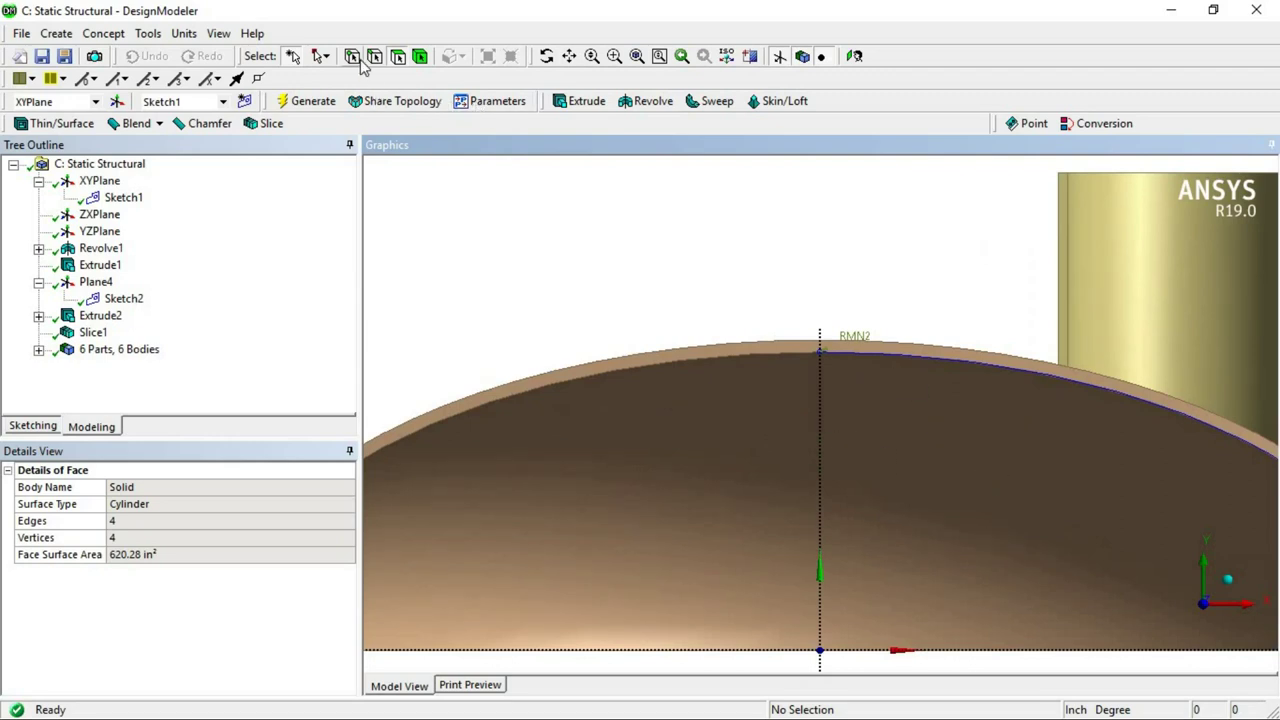
middle_drag(943, 457, 1034, 362)
click(1056, 356)
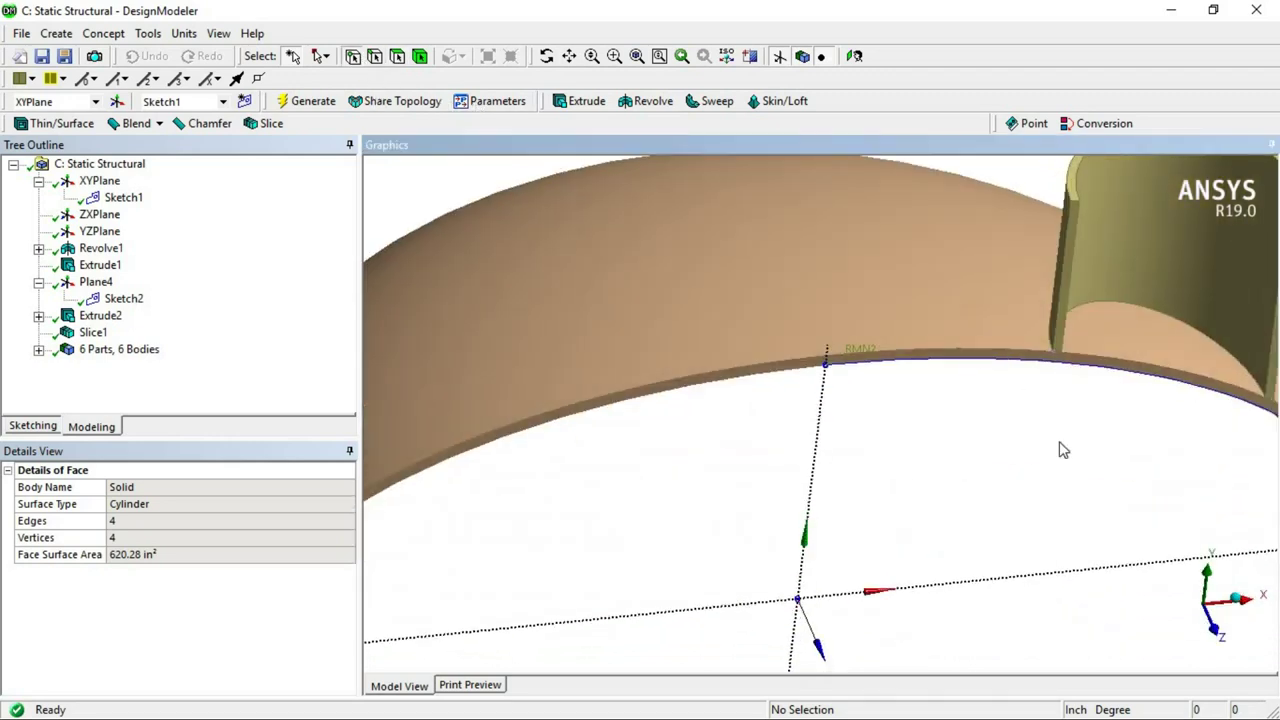
click(118, 102)
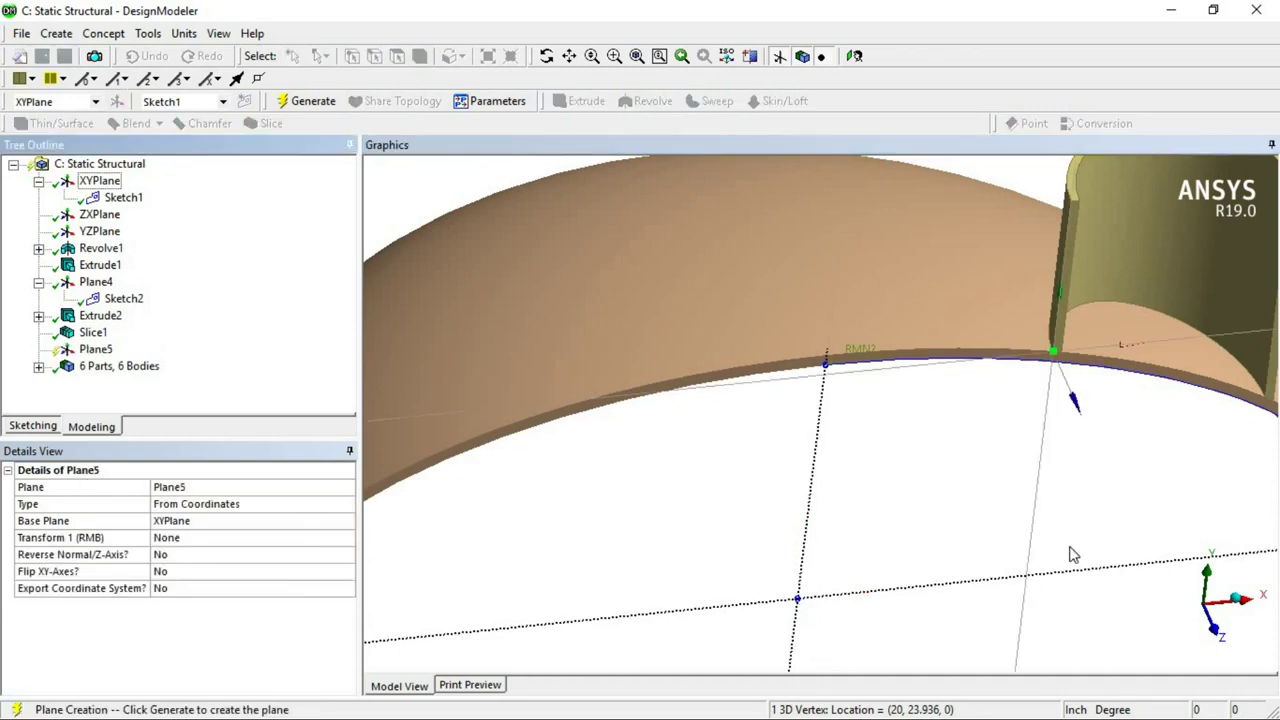
click(1215, 631)
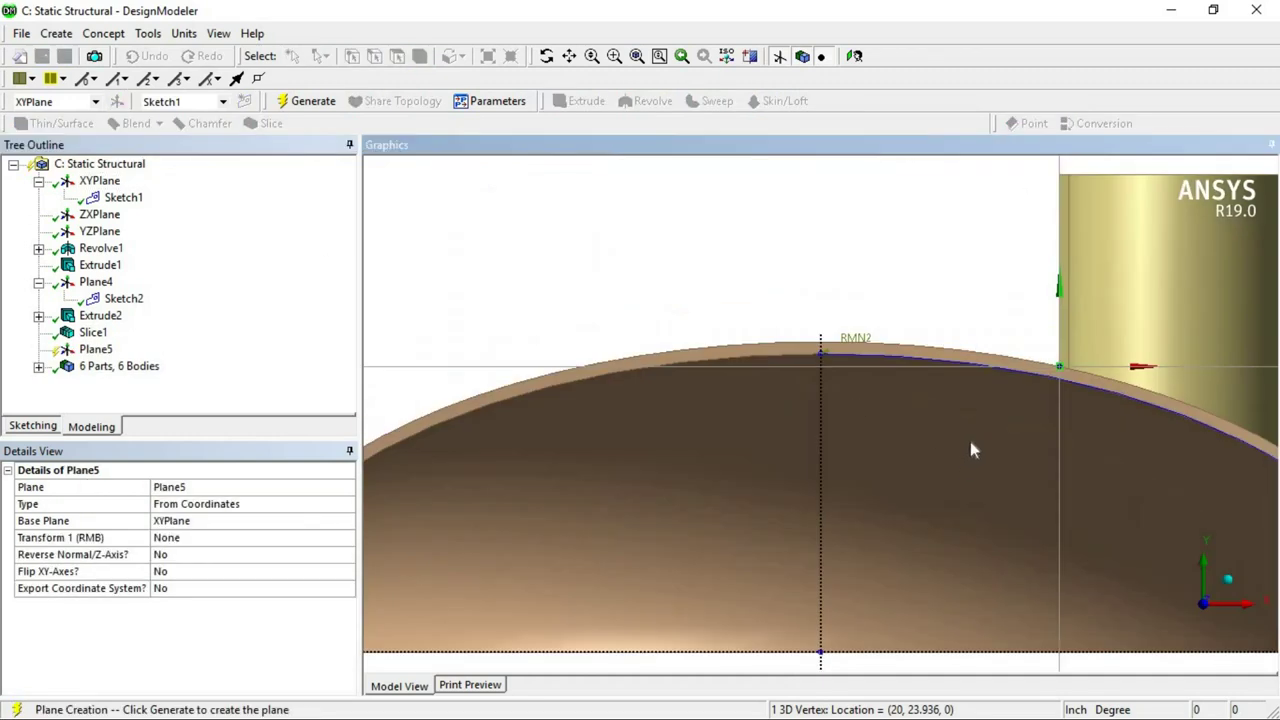
scroll(924, 368, down, 3)
click(320, 104)
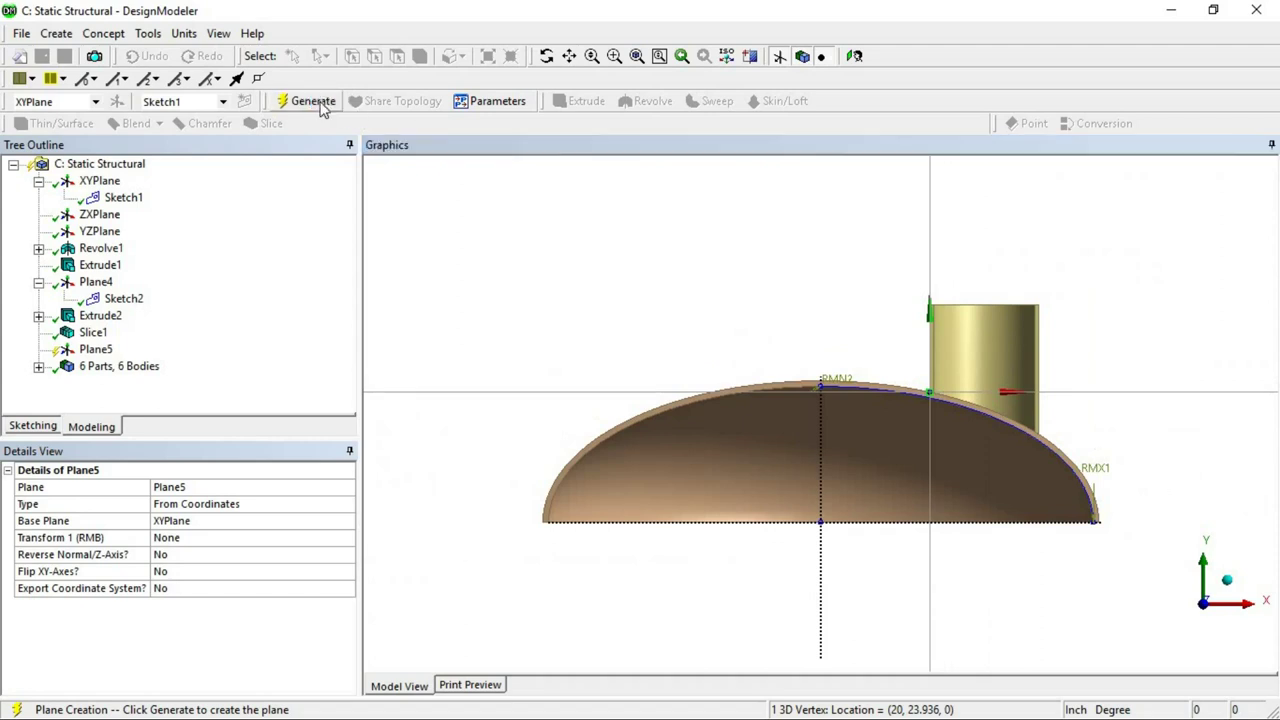
Start a sketch on Plane5 and draw a circle about 10 in in diameter centred on its origin
click(100, 349)
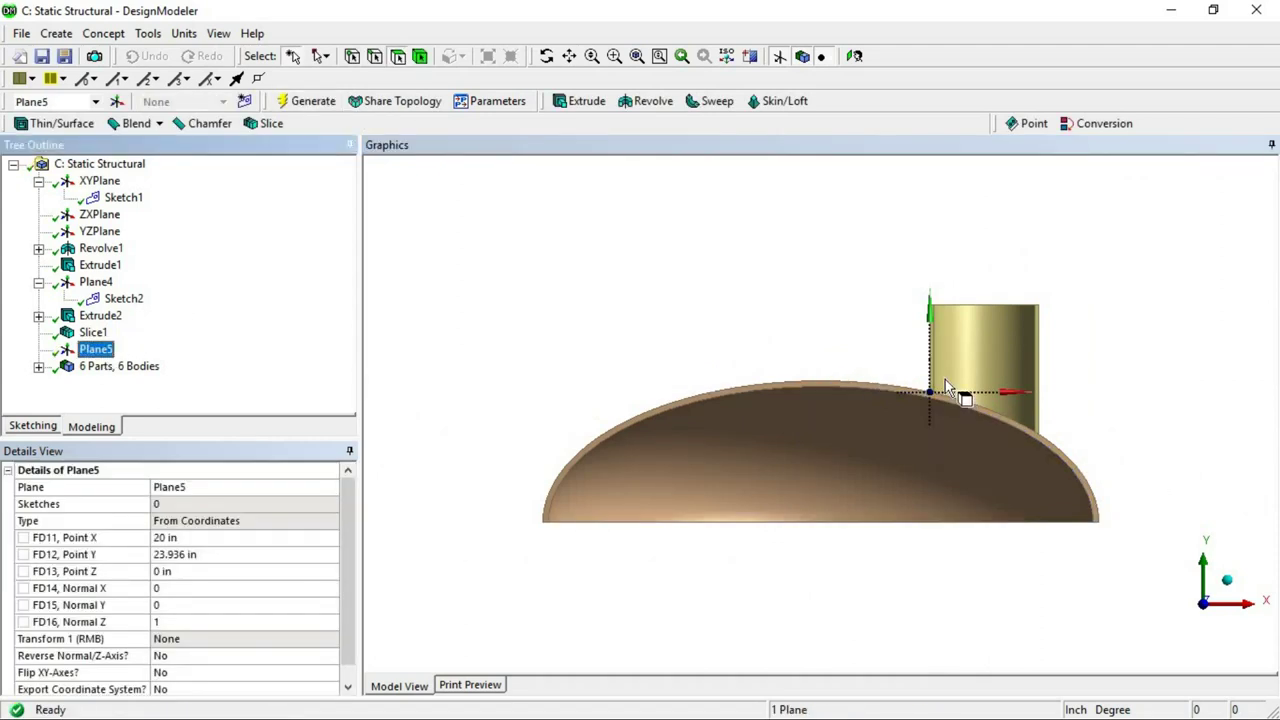
scroll(945, 379, up, 2)
scroll(871, 409, up, 2)
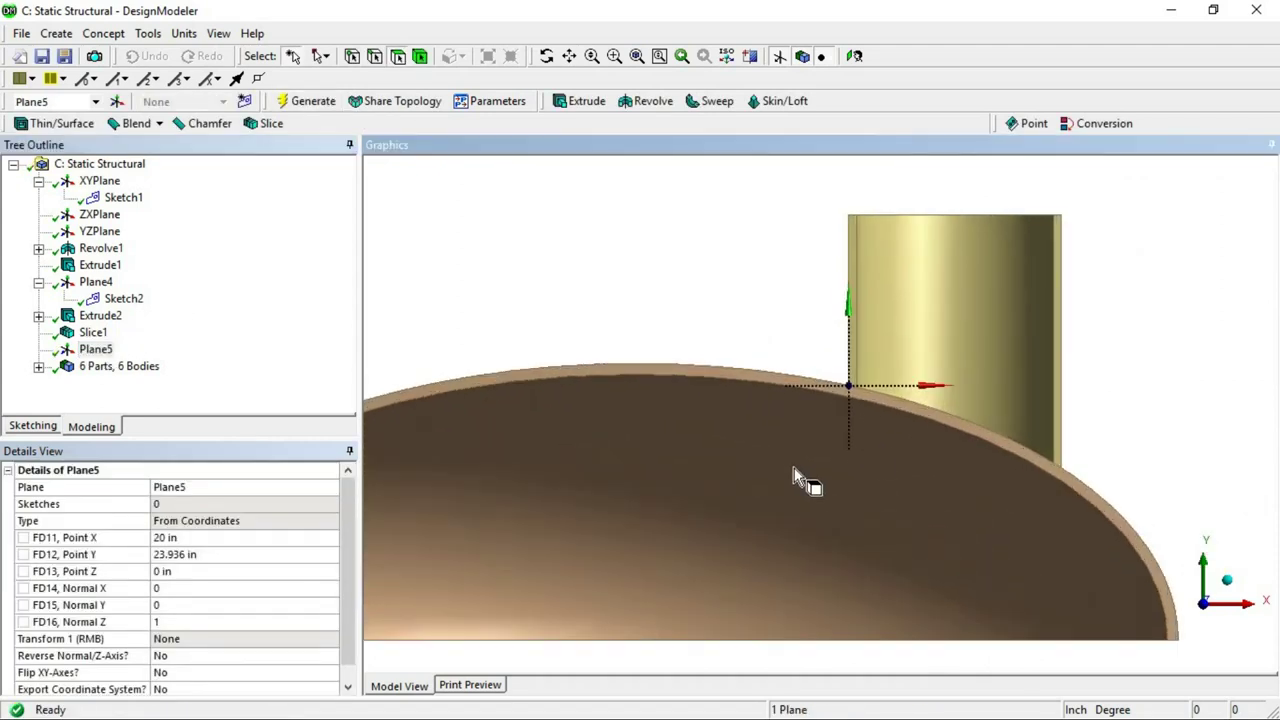
click(245, 101)
click(33, 426)
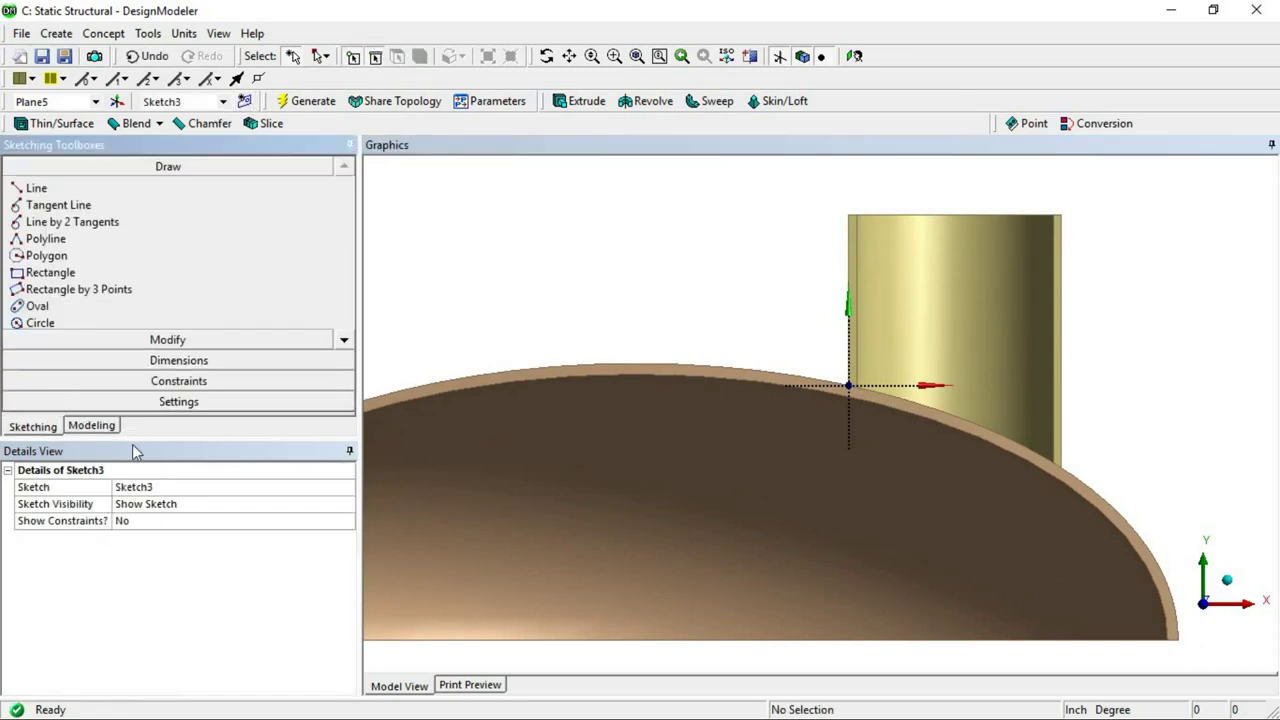
click(40, 323)
click(849, 385)
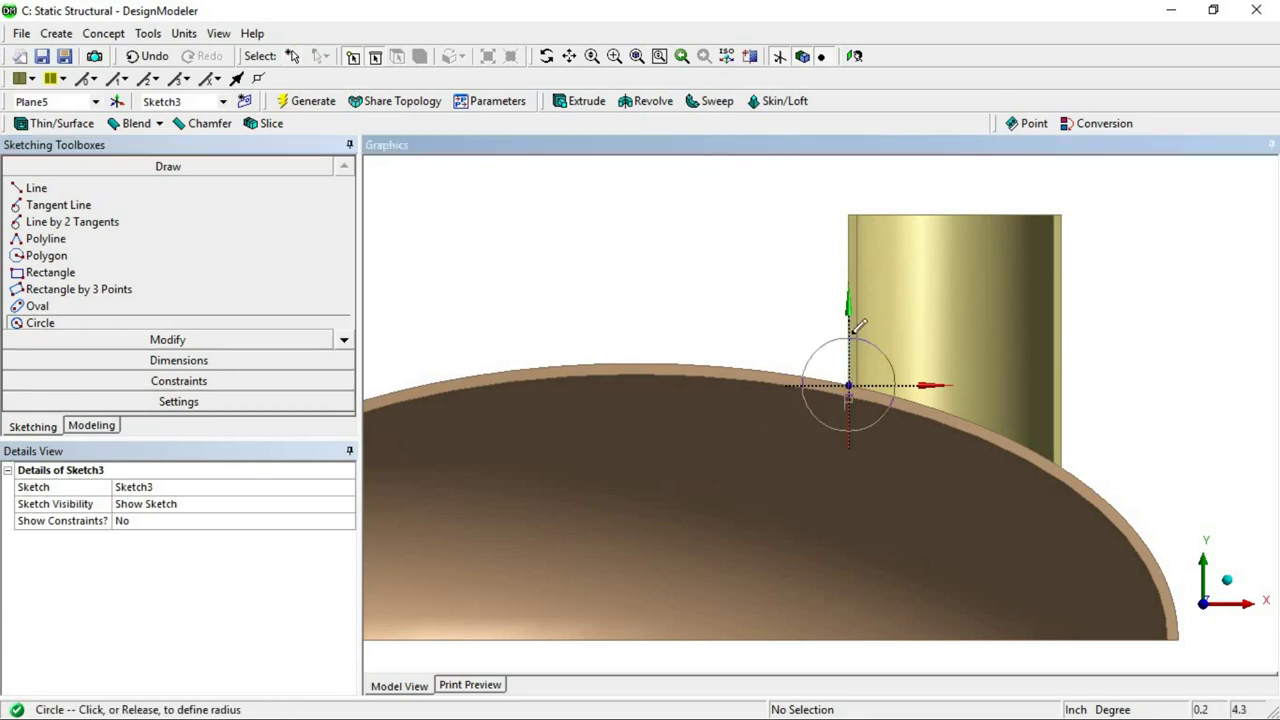
click(805, 360)
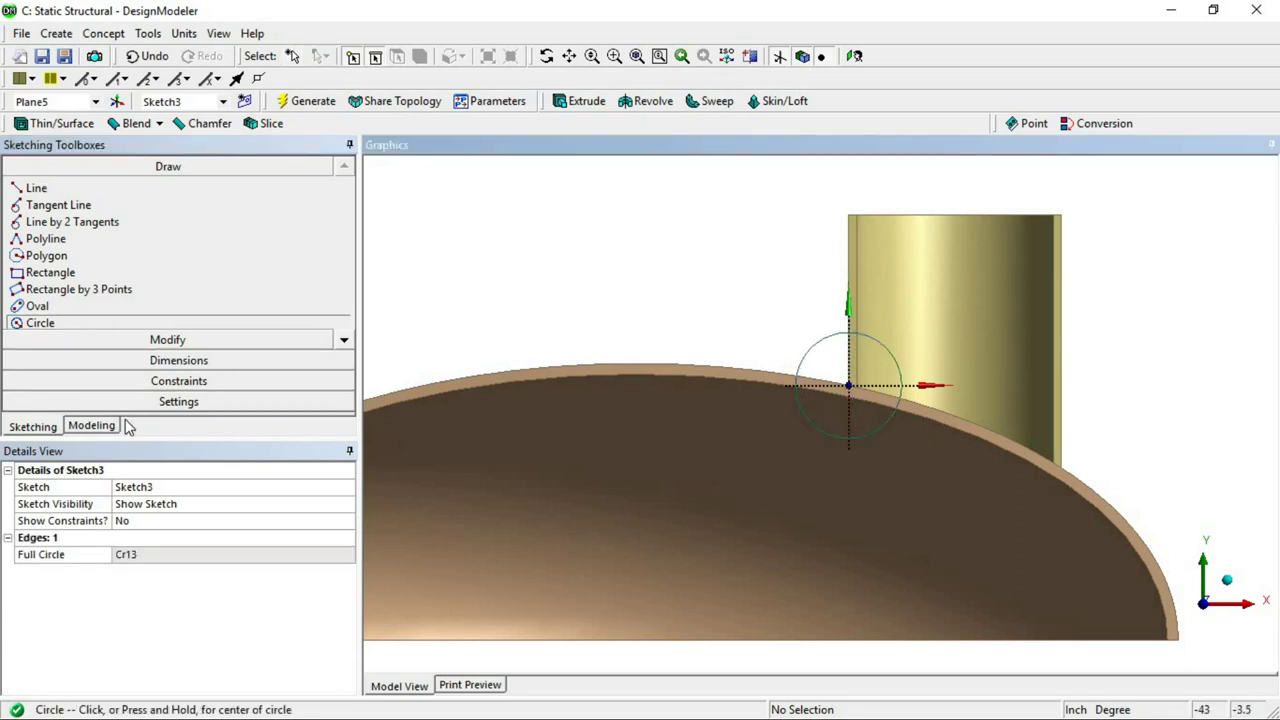
click(92, 426)
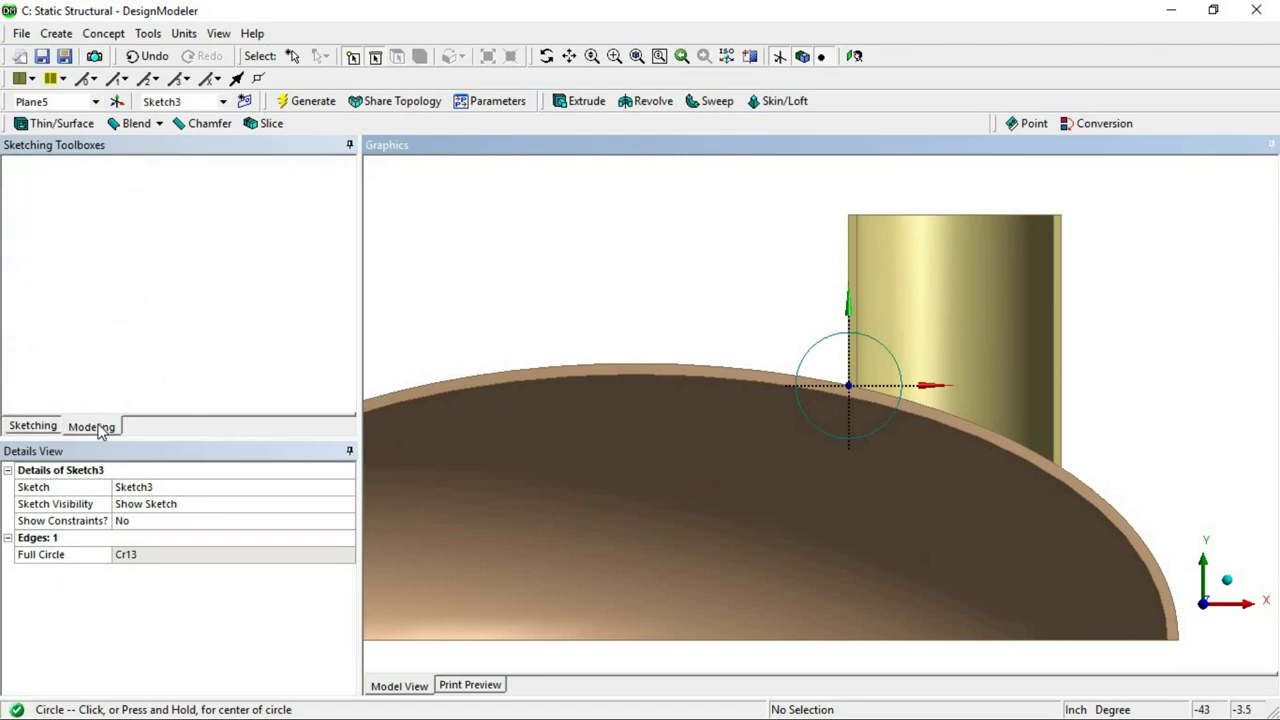
click(820, 349)
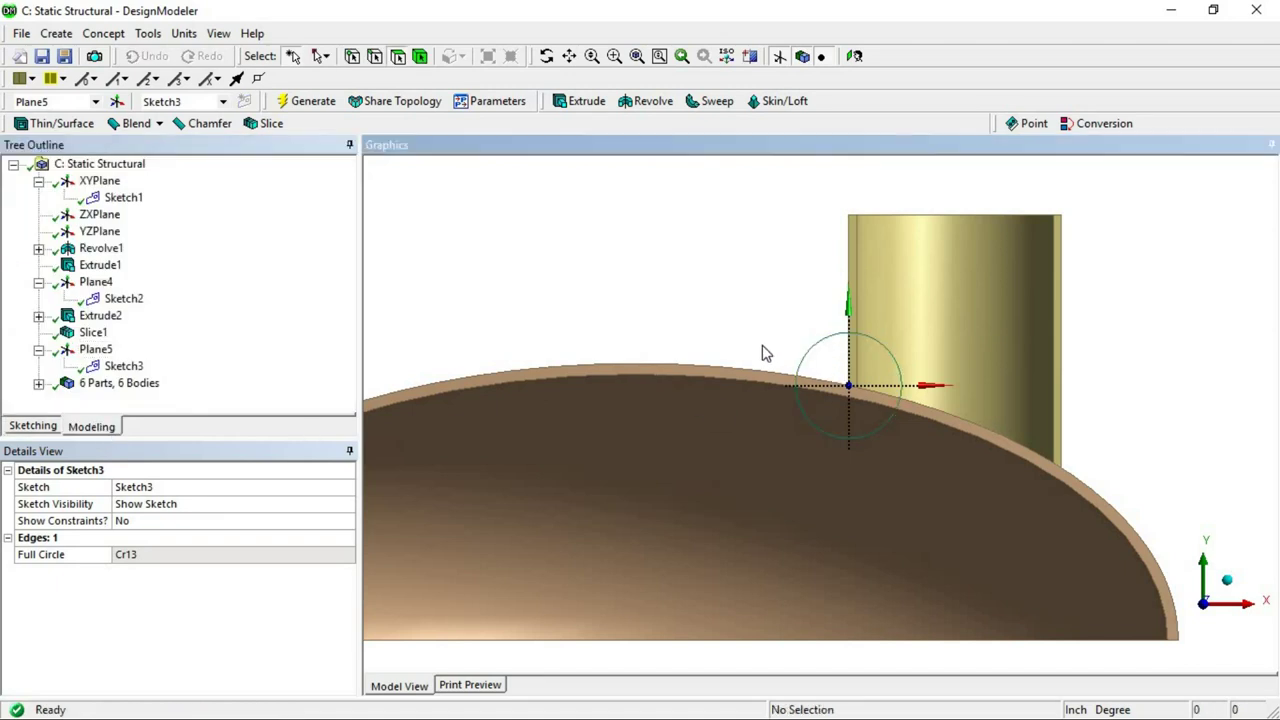
Dimension the circle in Sketch3, set its diameter to 10 in, and generate the sketch
click(124, 366)
click(30, 425)
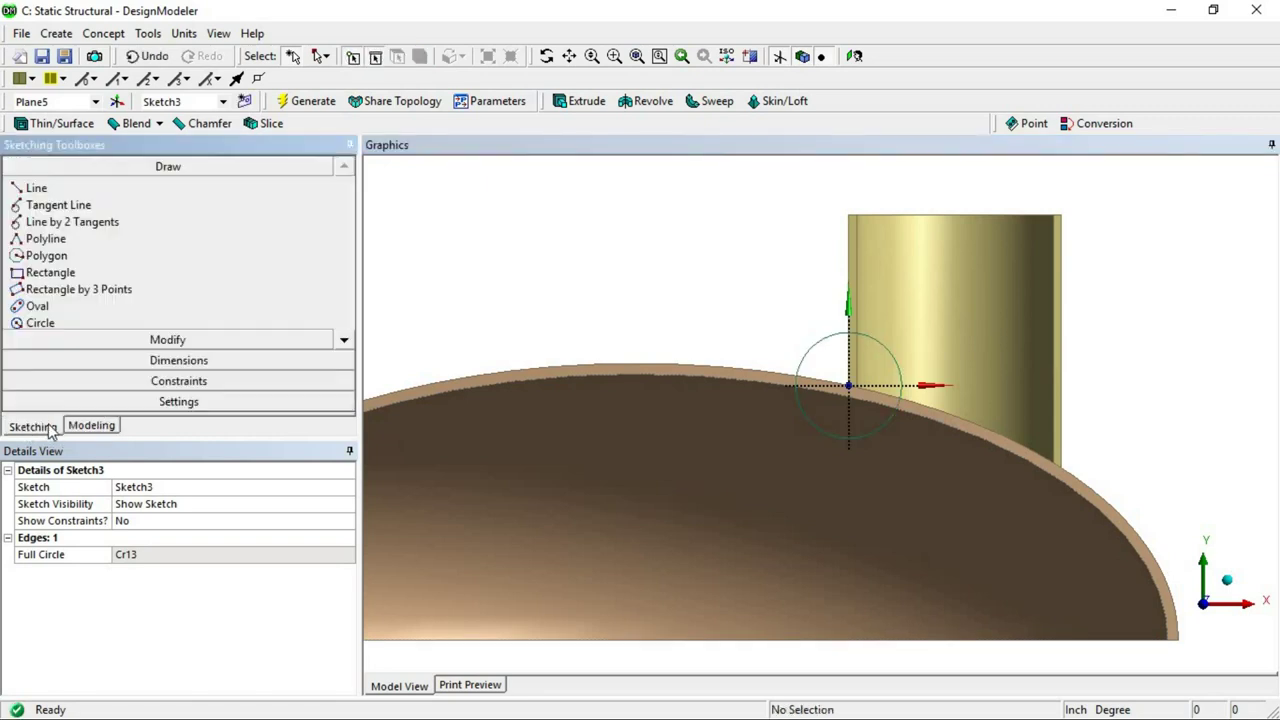
click(204, 360)
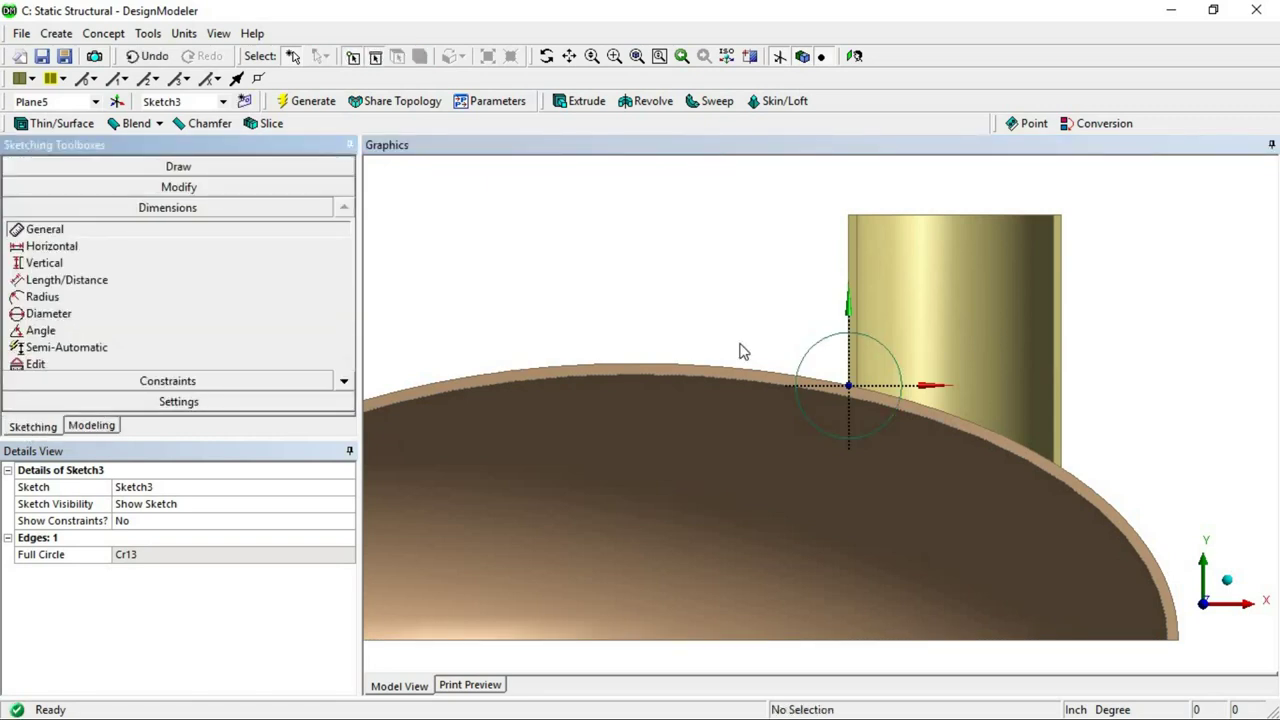
click(818, 350)
click(797, 298)
click(175, 560)
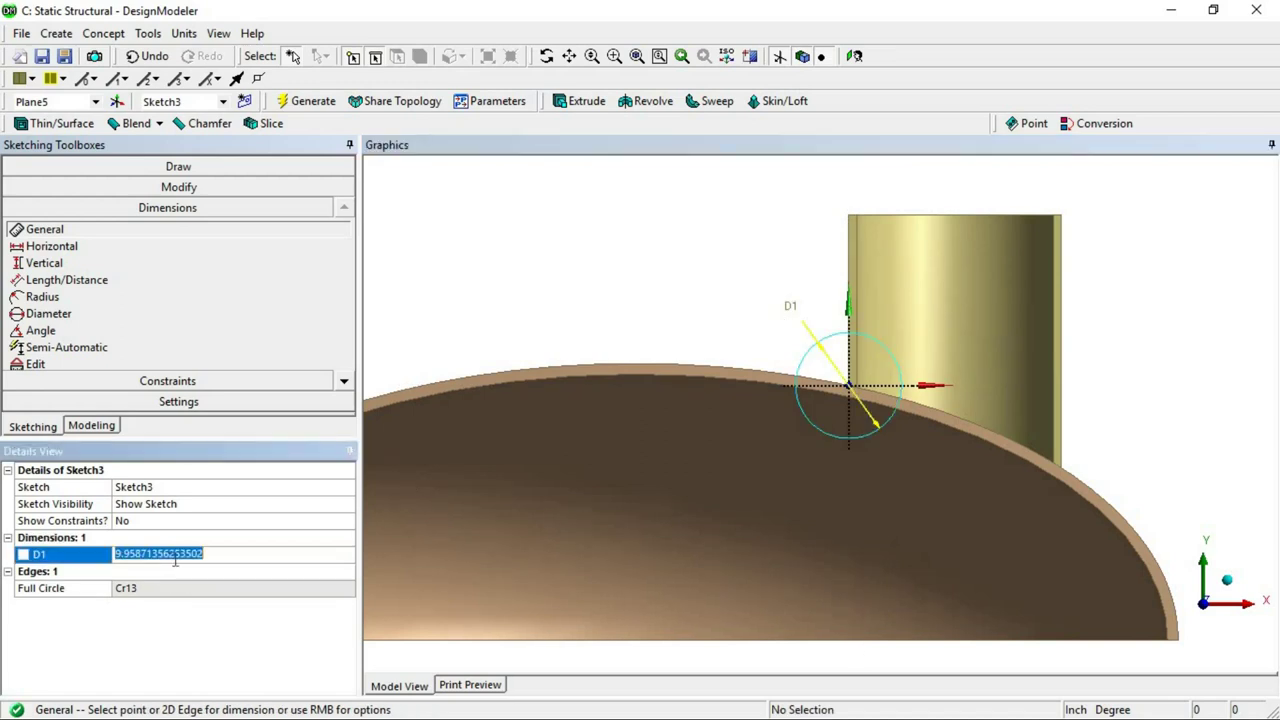
text(10)
key(Return)
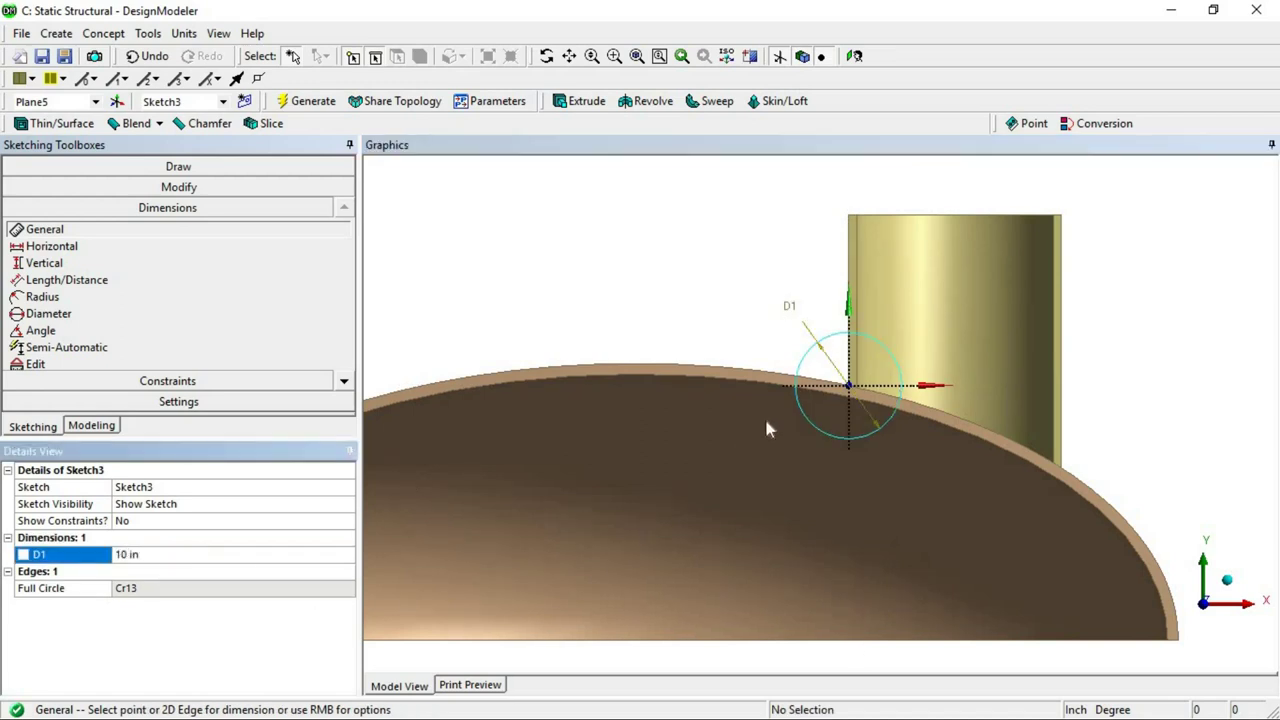
scroll(858, 378, up, 1)
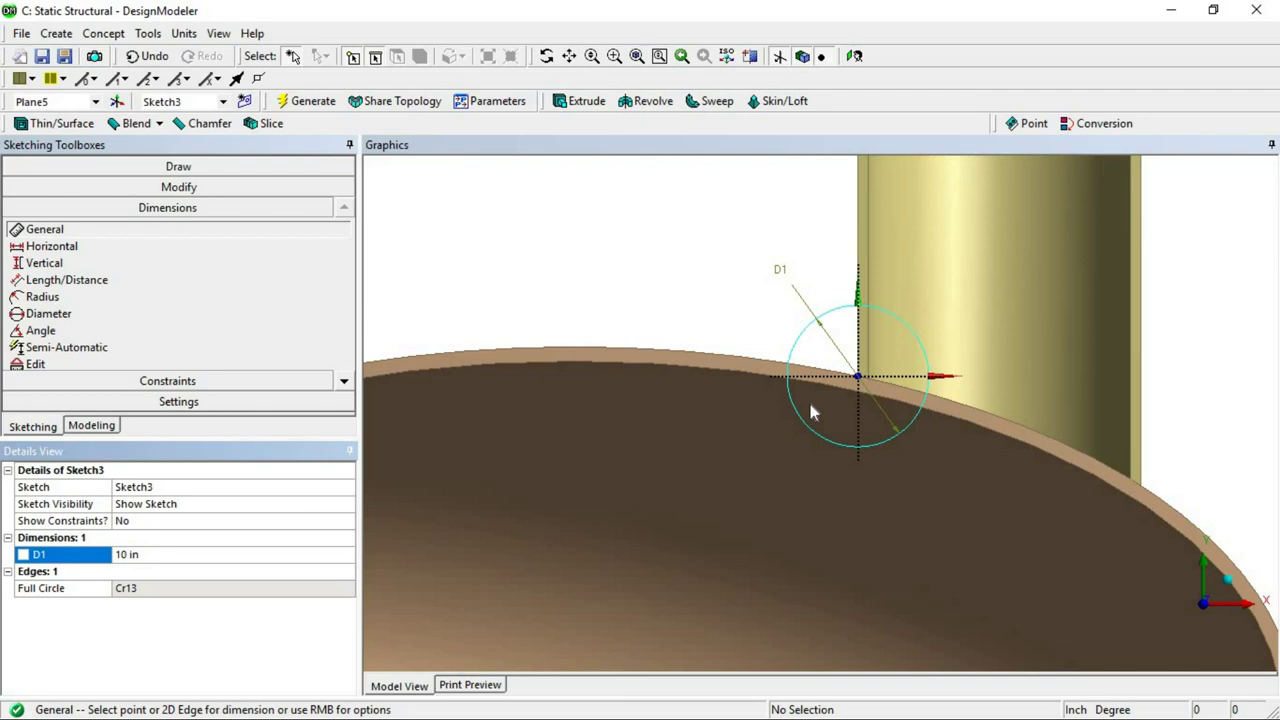
scroll(812, 455, up, 2)
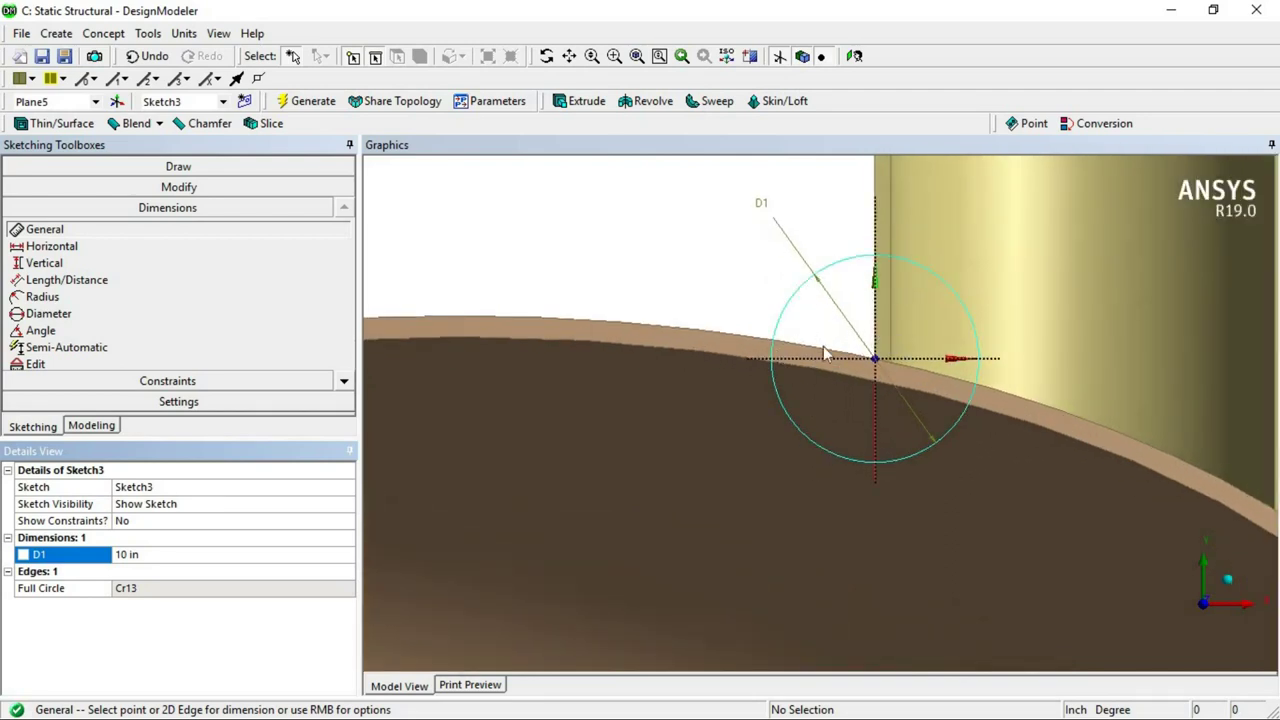
scroll(800, 347, down, 2)
scroll(820, 380, down, 1)
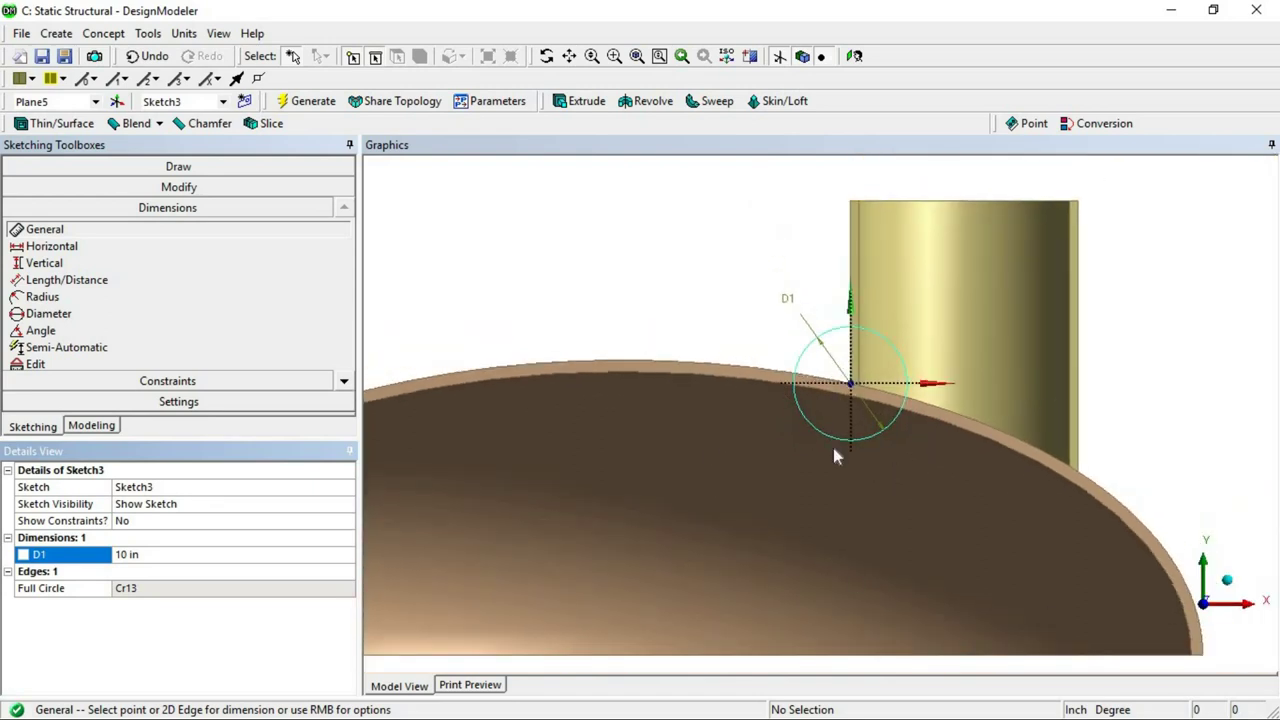
scroll(835, 452, up, 2)
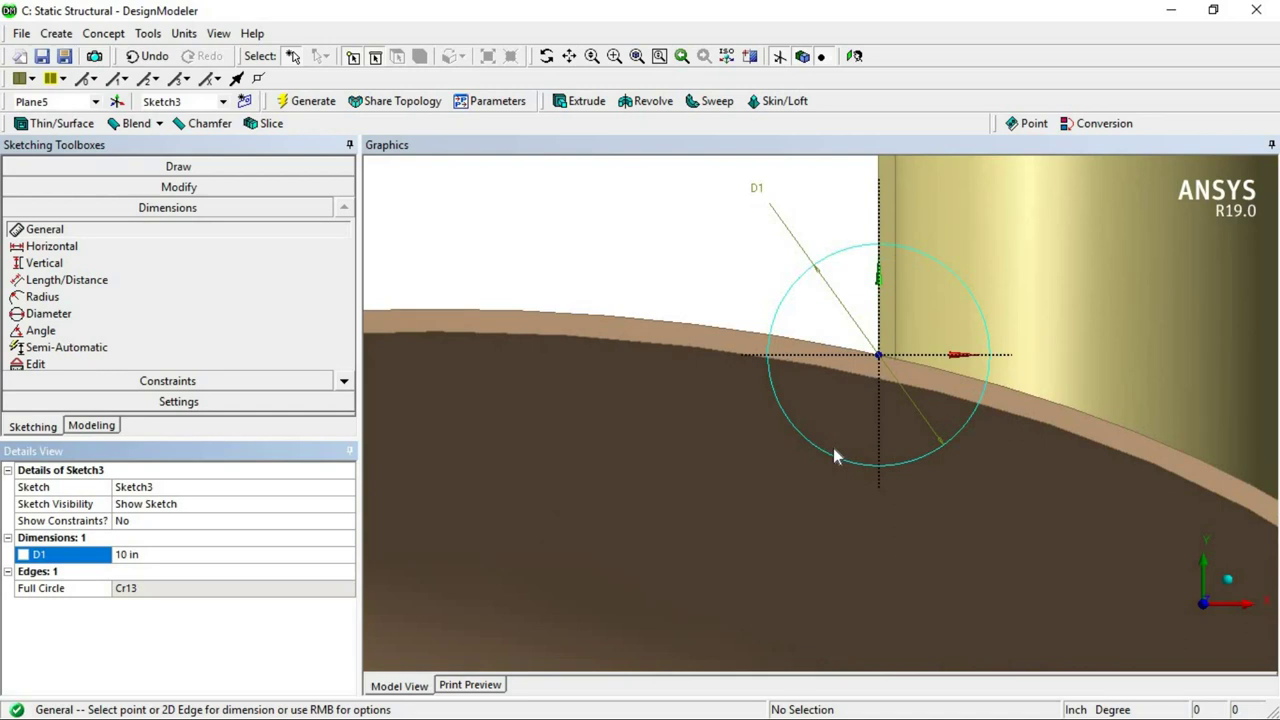
scroll(730, 455, down, 2)
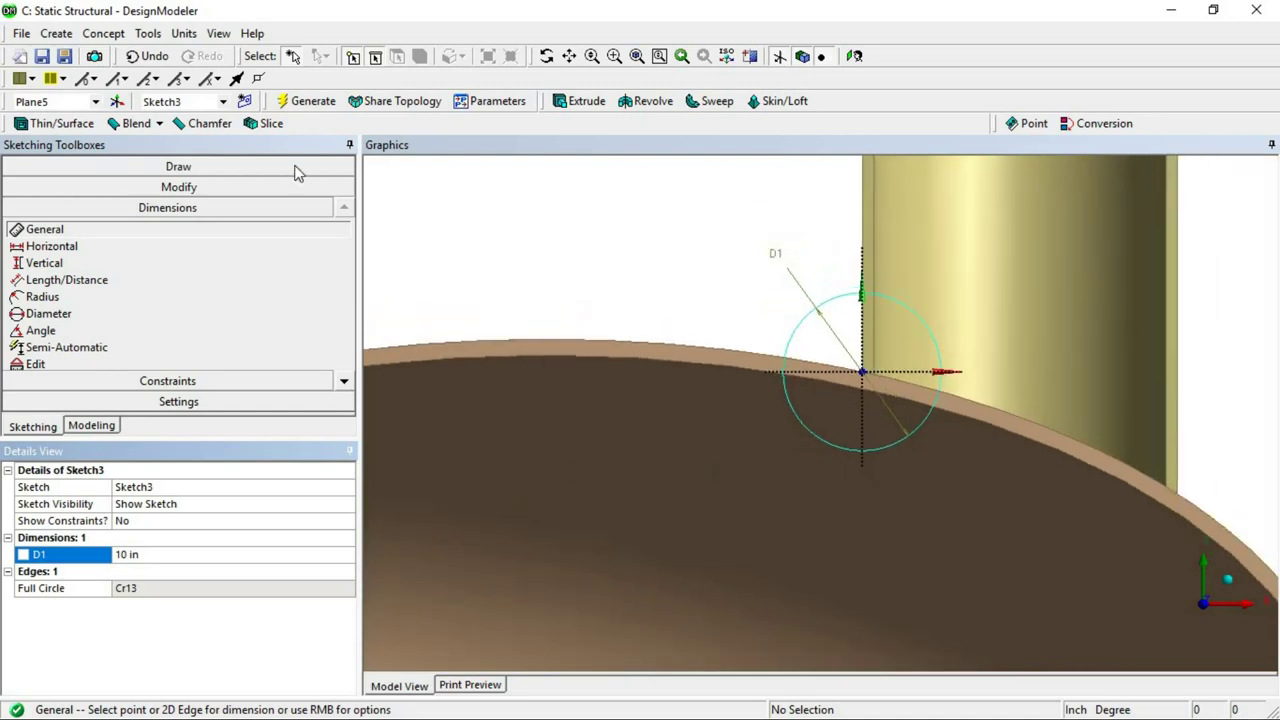
click(320, 103)
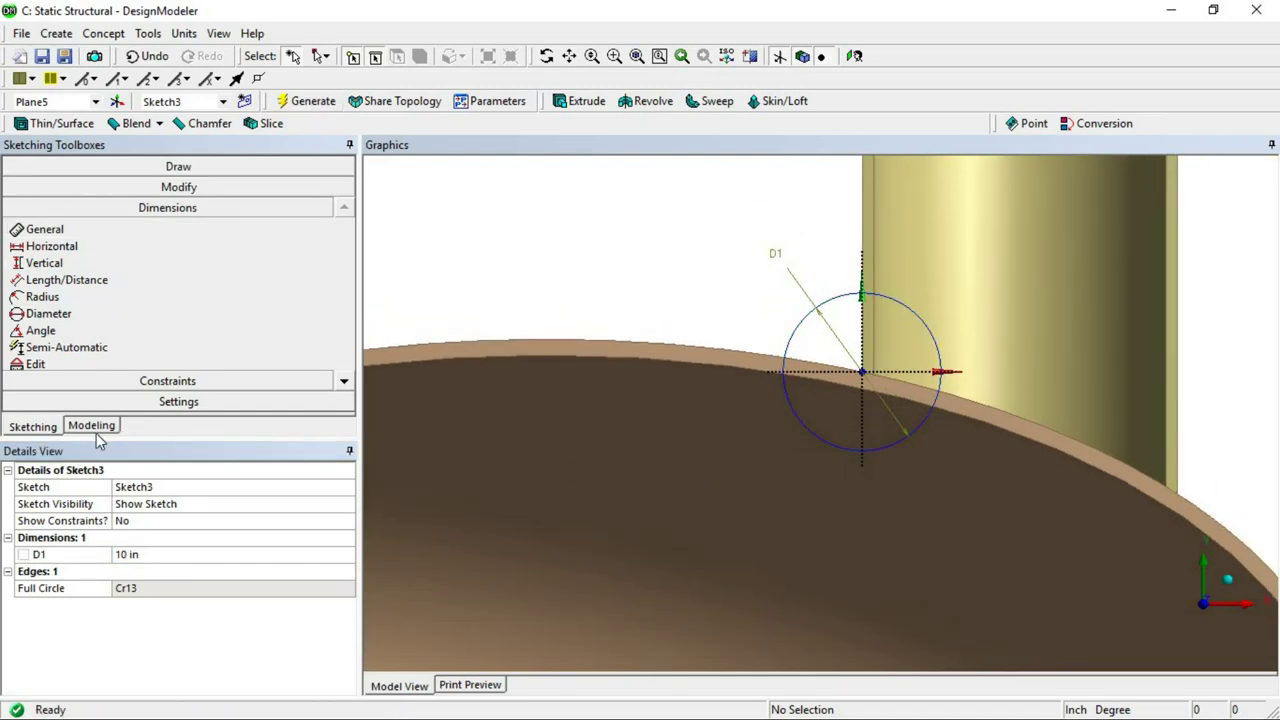
Leave sketching and show all hidden bodies of the head and nozzle again
click(92, 426)
middle_drag(809, 298, 857, 351)
scroll(661, 301, down, 2)
right_click(675, 273)
click(790, 520)
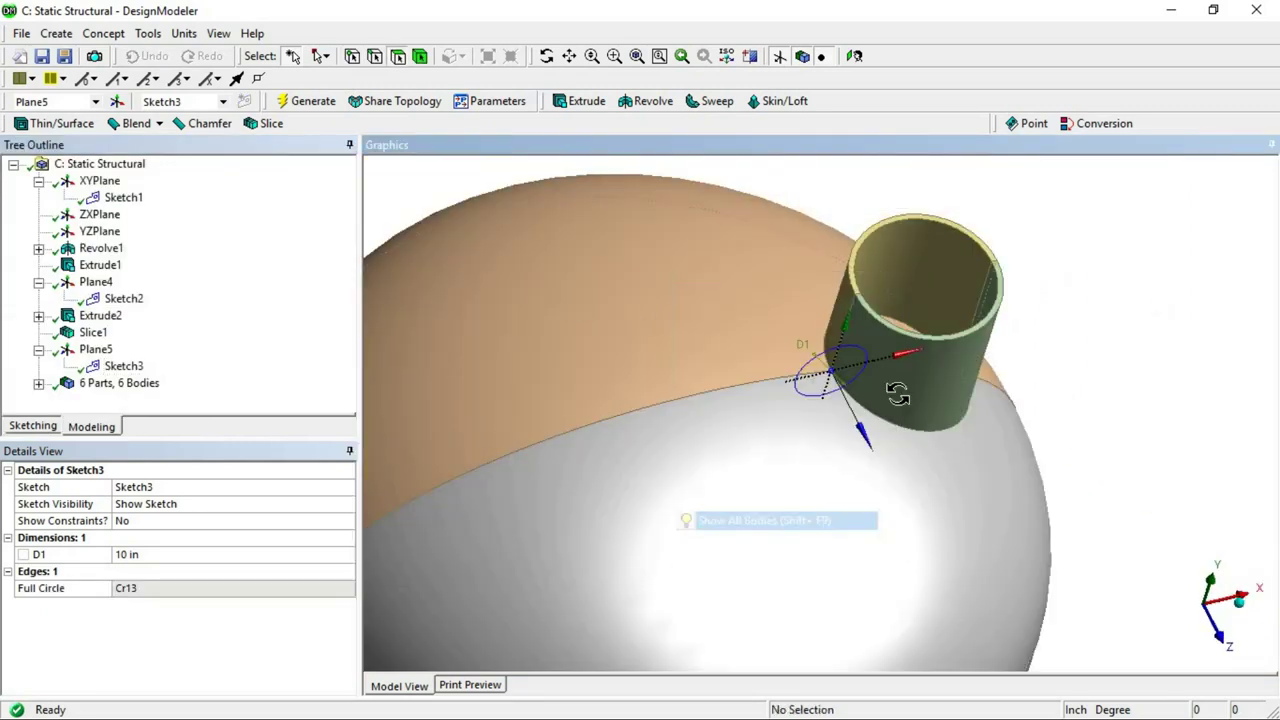
Create a sweep with Sketch3 as profile and the two edges around the nozzle-to-head junction as path
click(114, 368)
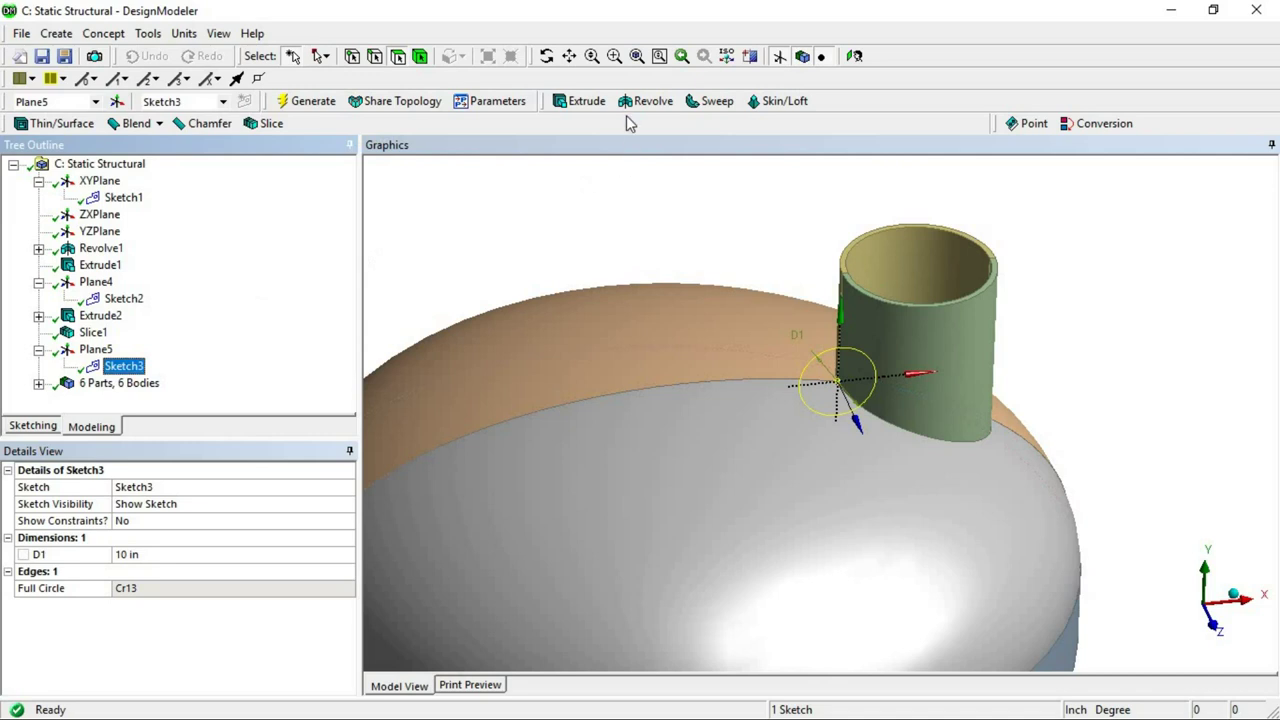
click(712, 101)
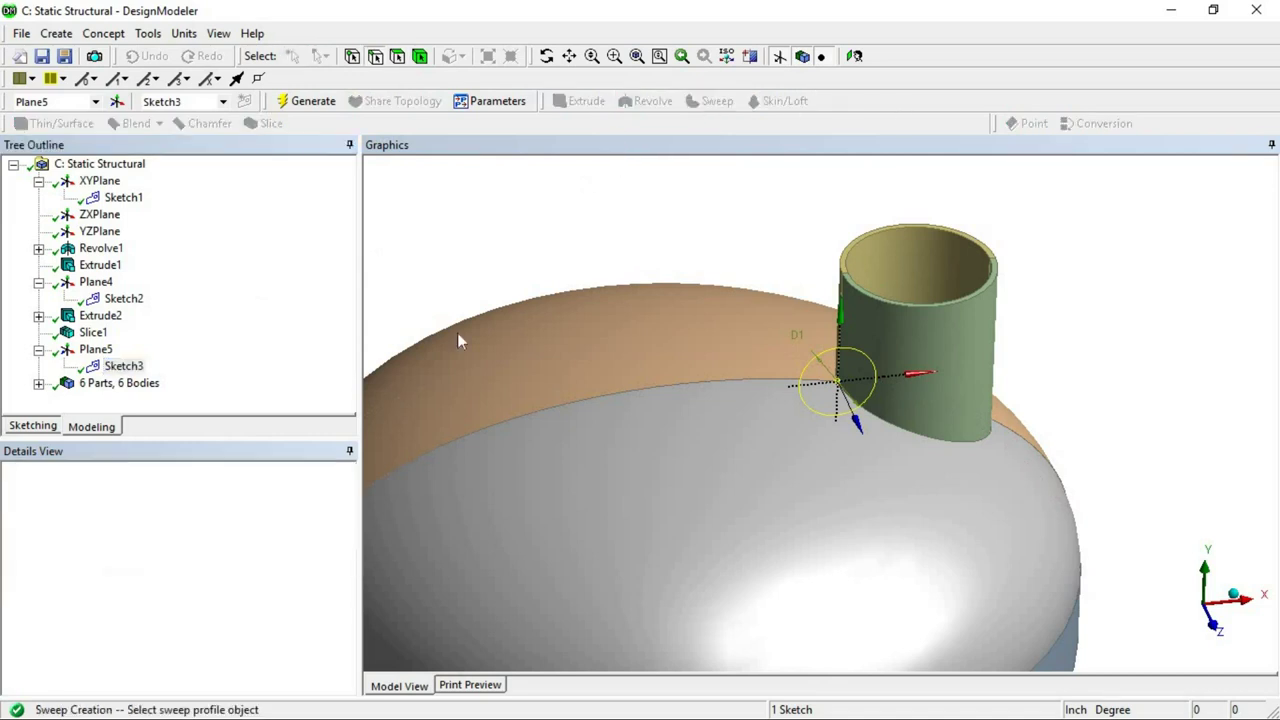
click(170, 506)
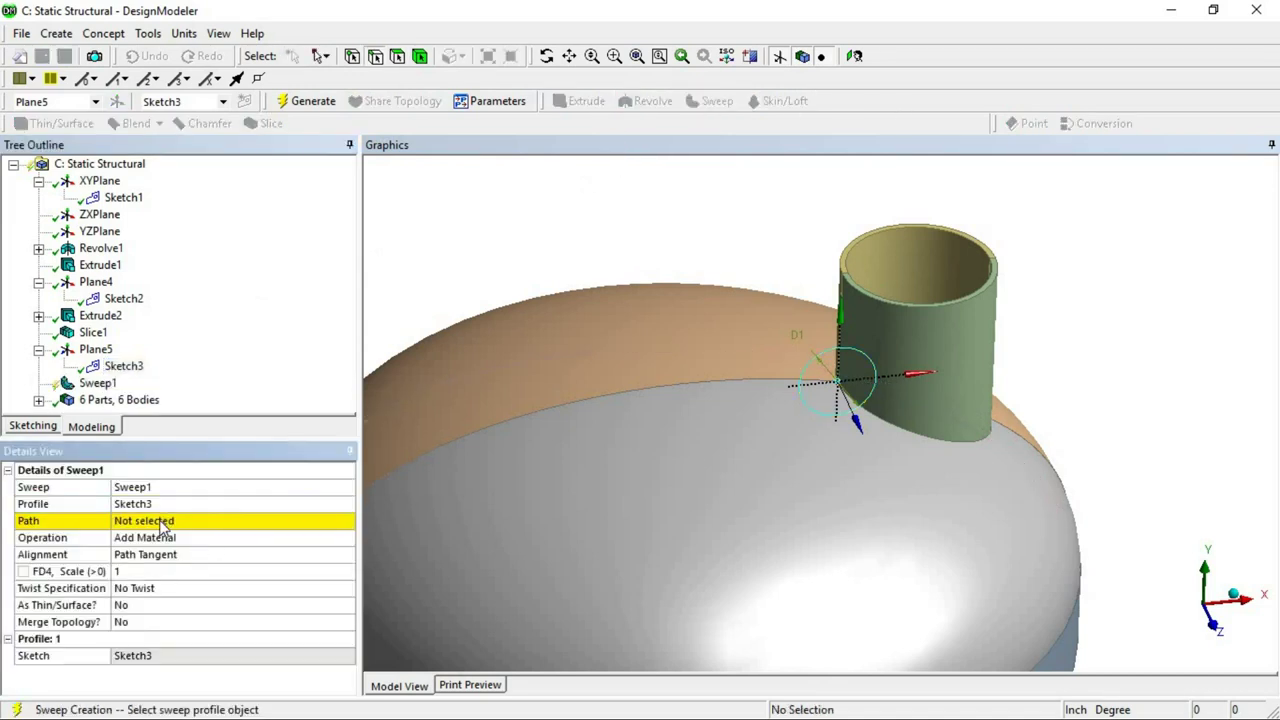
click(911, 428)
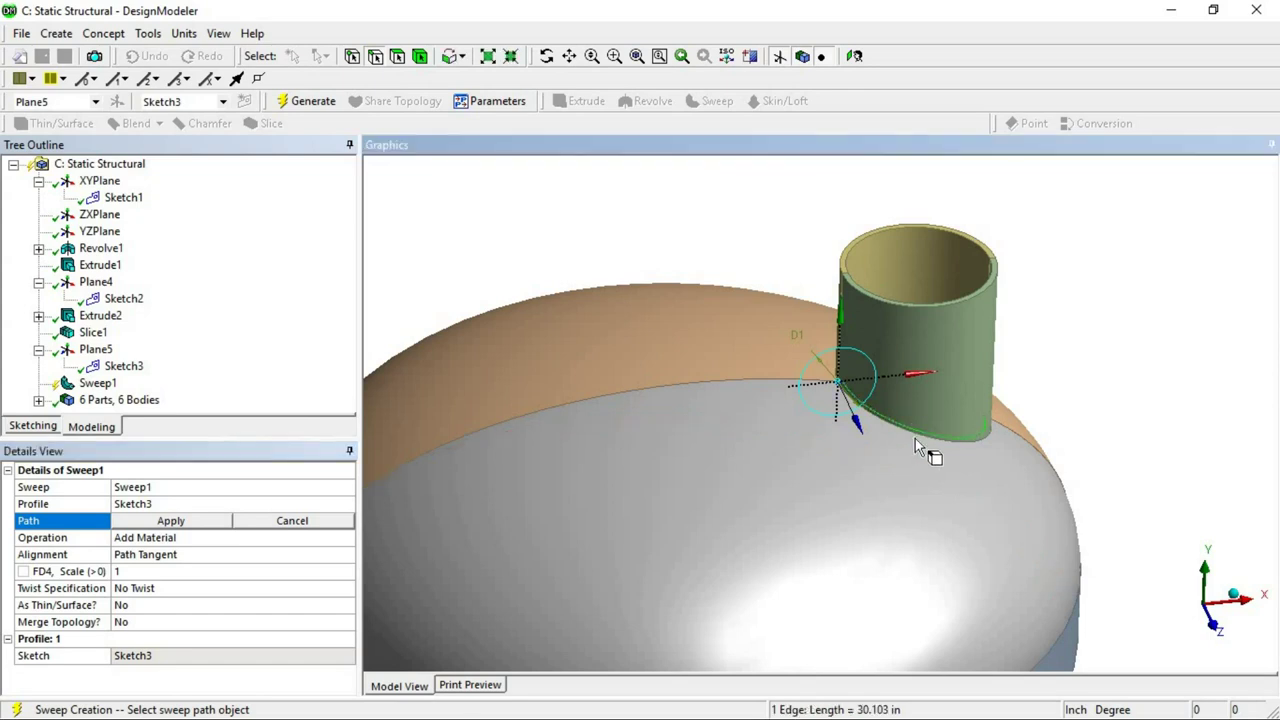
click(920, 437)
middle_drag(899, 472, 797, 510)
ctrl+click(833, 519)
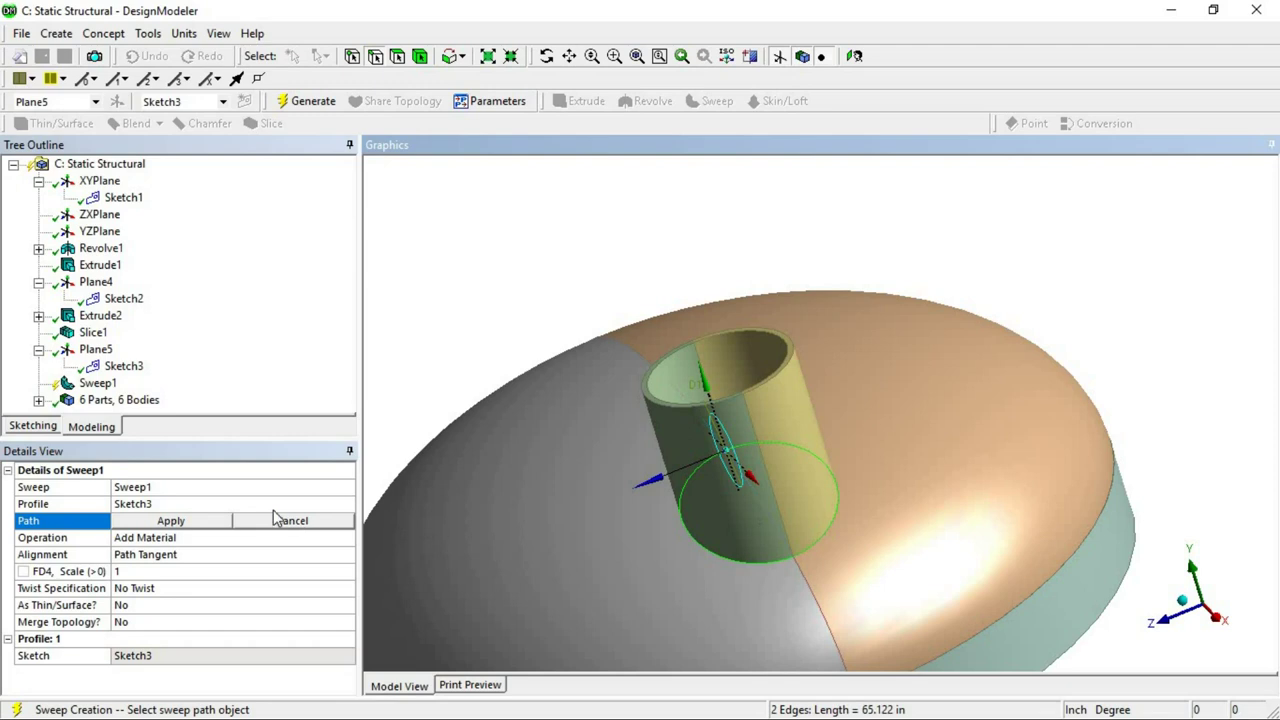
click(201, 522)
Set the sweep's operation to Add Frozen and generate it
double_click(176, 541)
double_click(174, 541)
click(173, 540)
click(296, 103)
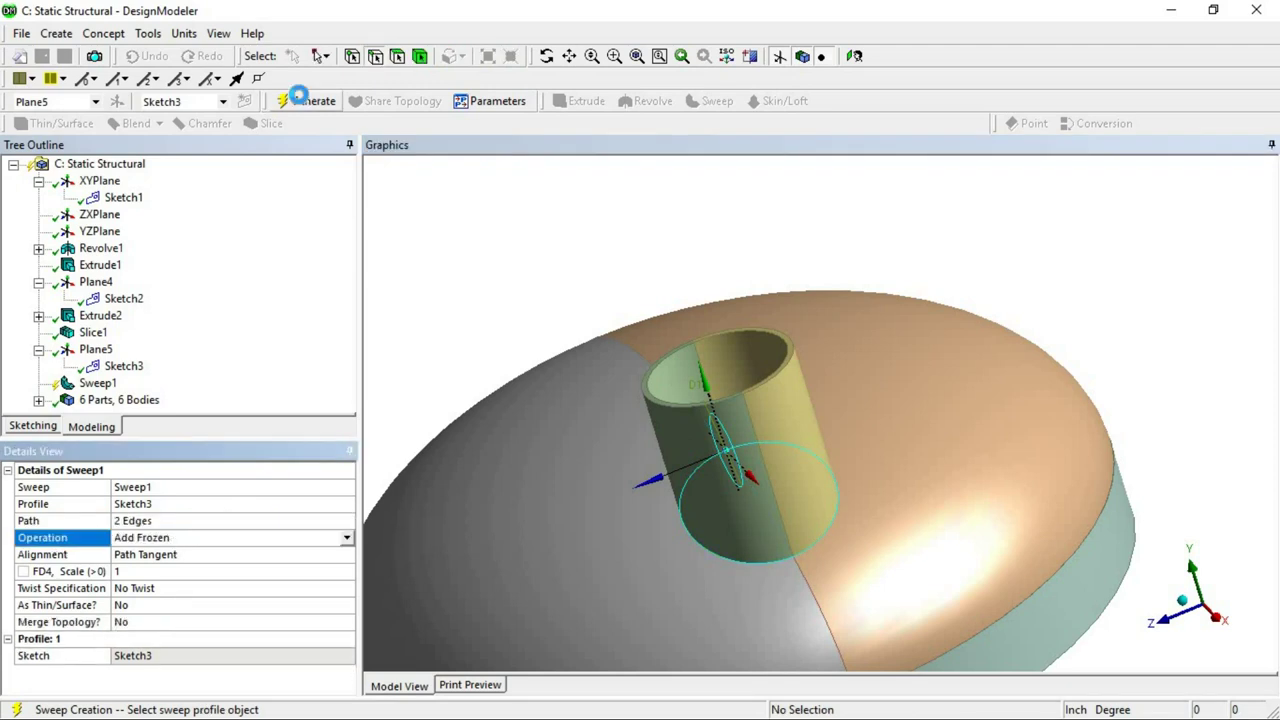
Create a Boolean feature with the swept ring body around the nozzle base as its tool body
middle_drag(723, 331, 900, 440)
scroll(887, 469, up, 2)
scroll(887, 469, down, 2)
click(911, 435)
click(712, 202)
click(420, 56)
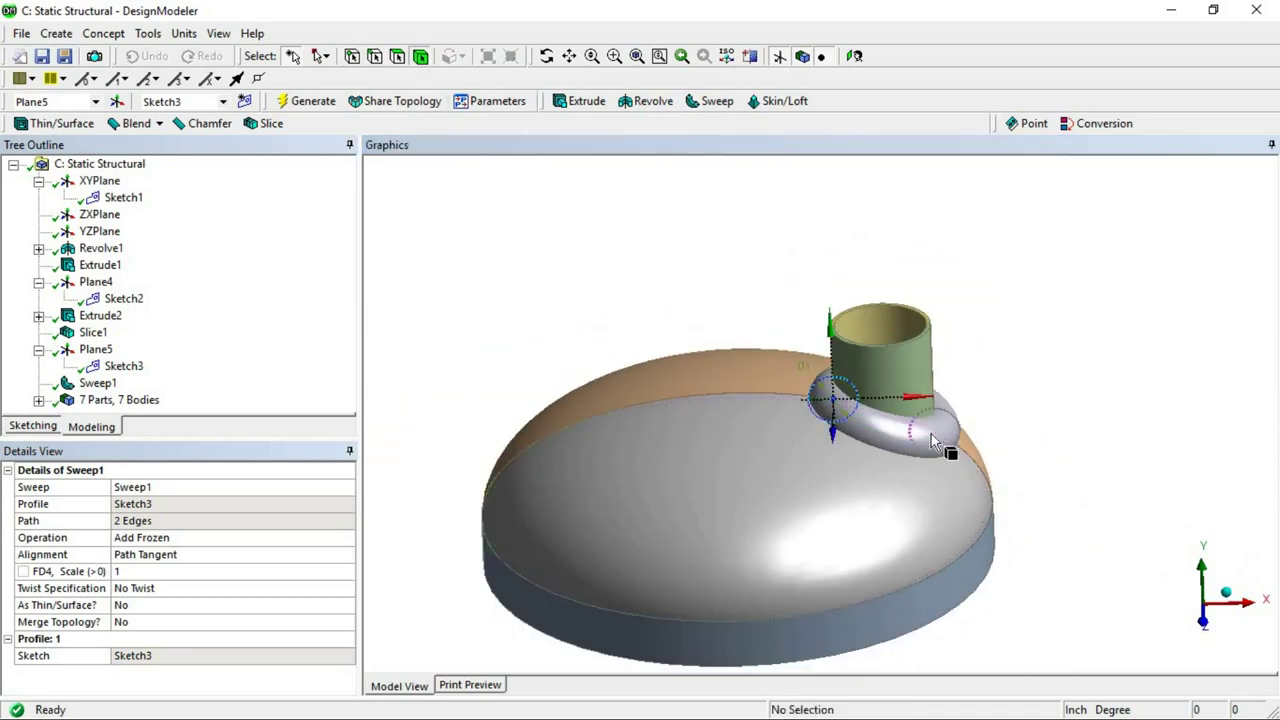
click(950, 445)
middle_drag(792, 476, 852, 504)
scroll(855, 506, up, 2)
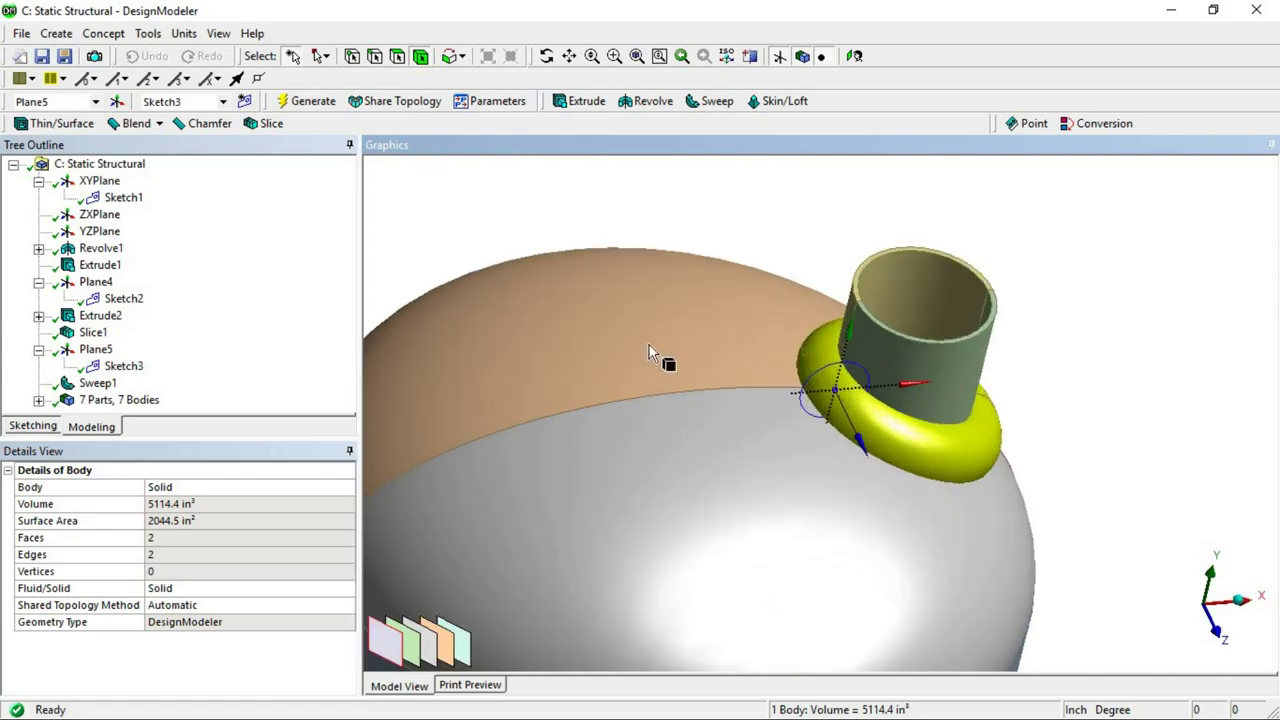
click(57, 33)
click(80, 321)
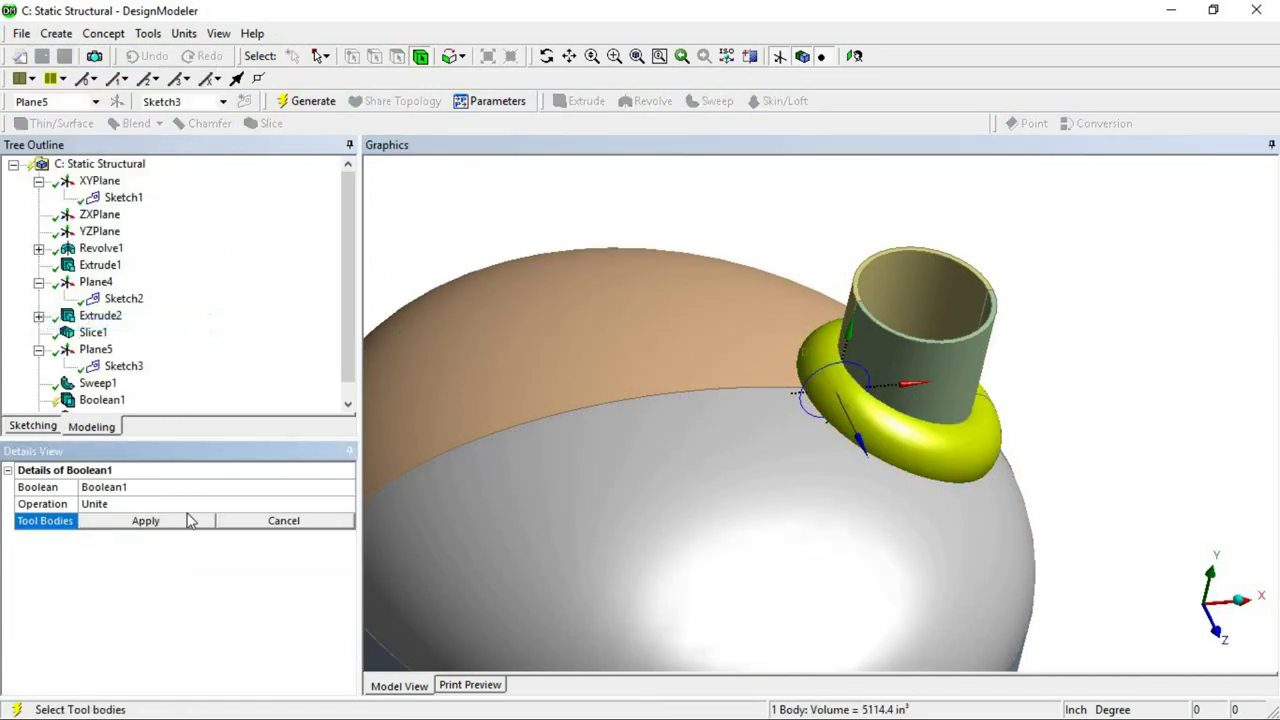
click(177, 516)
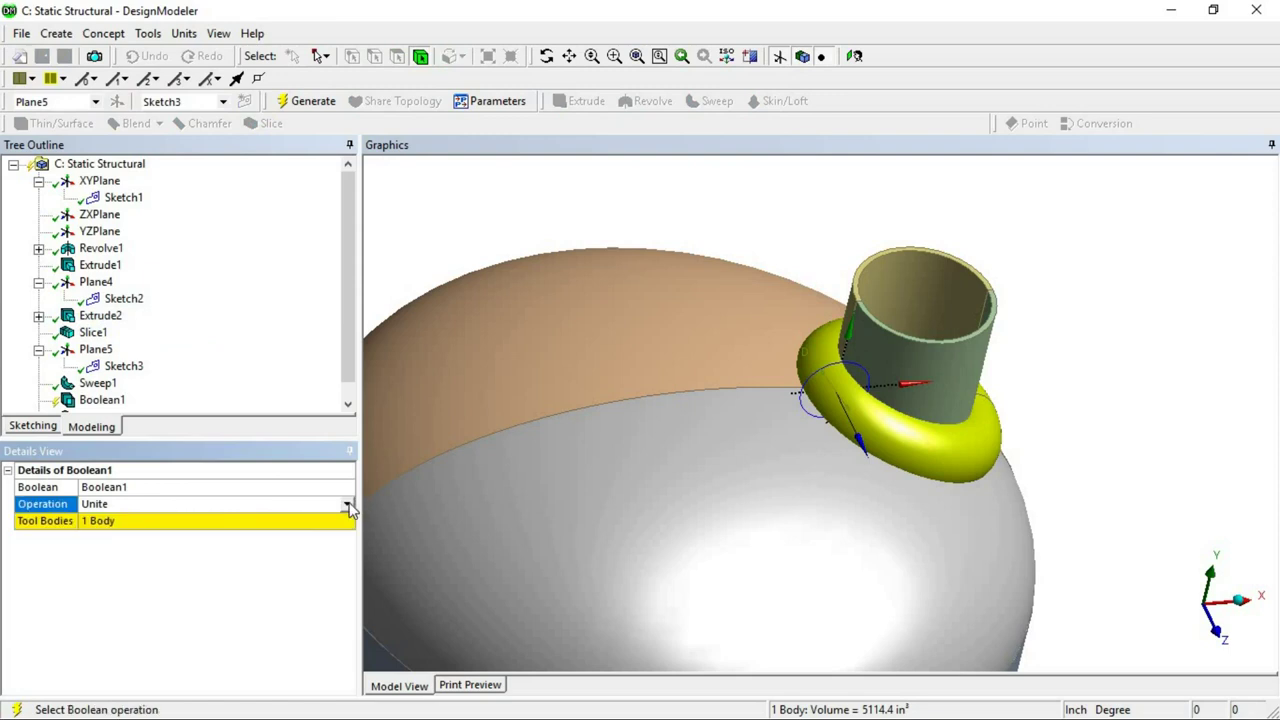
Set the Boolean operation to Imprint Faces with the two head halves as target bodies, and generate it
click(350, 510)
click(116, 556)
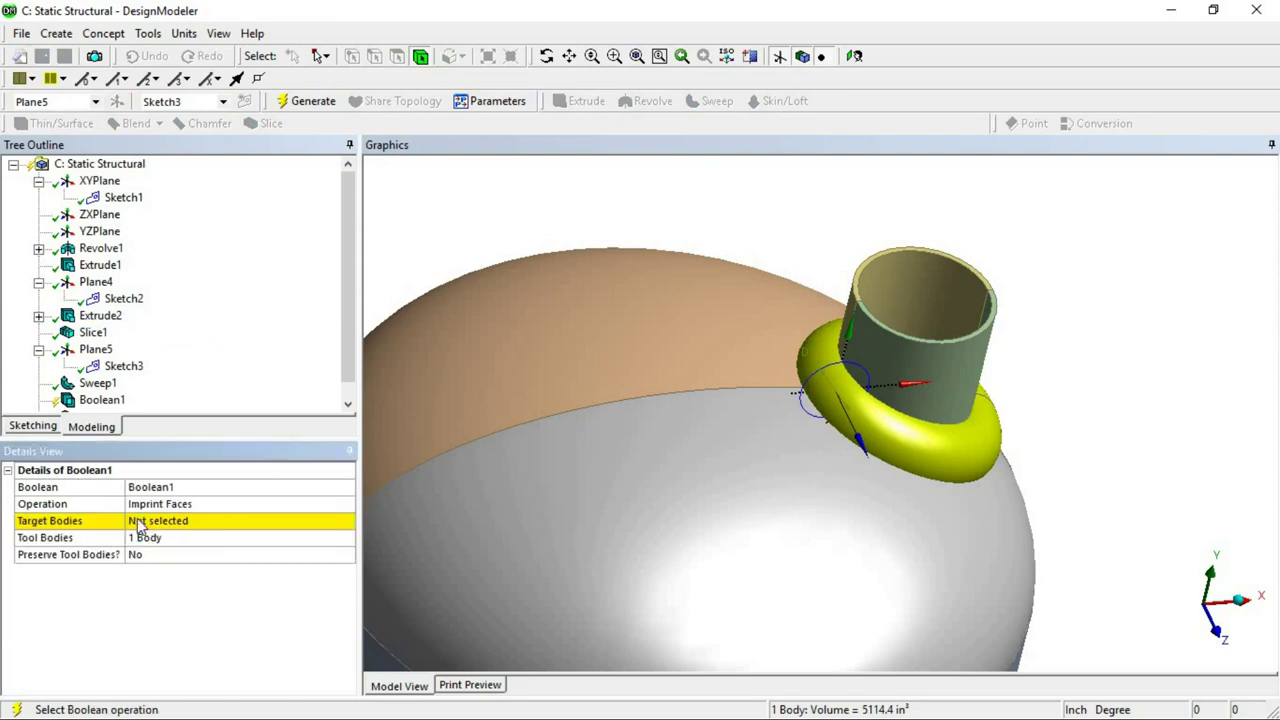
click(155, 521)
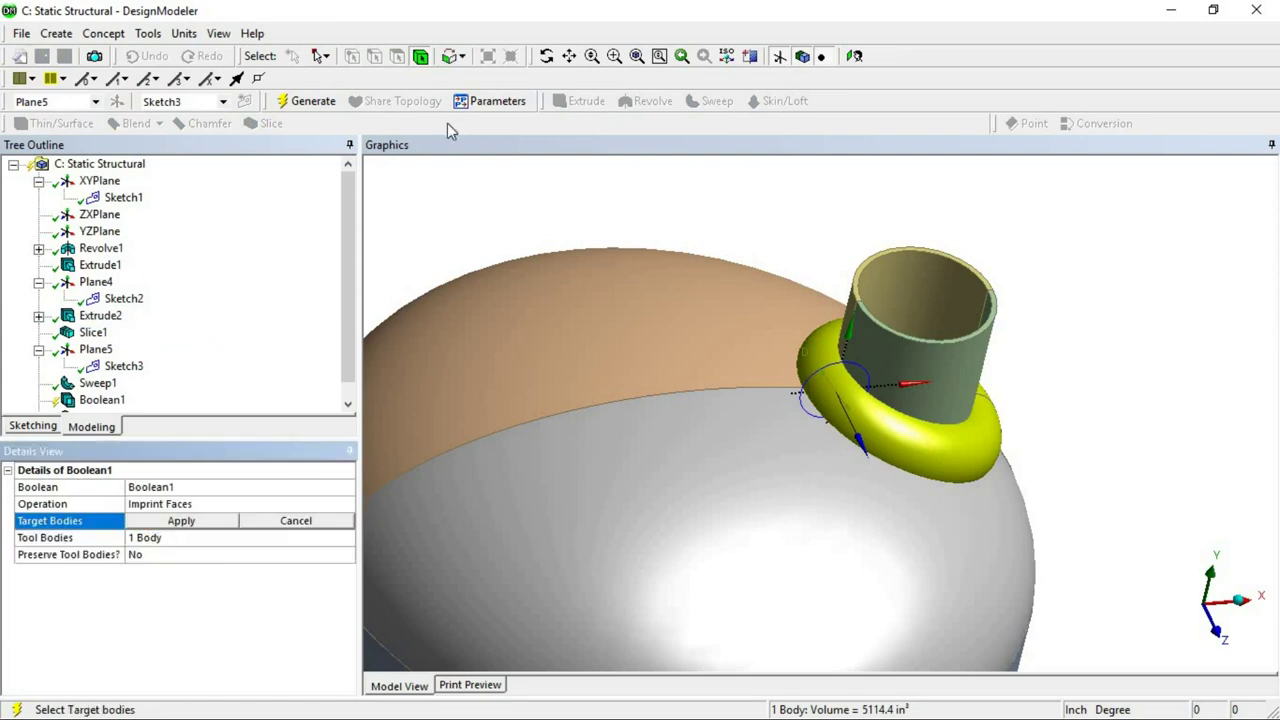
click(786, 471)
ctrl+click(757, 349)
click(182, 521)
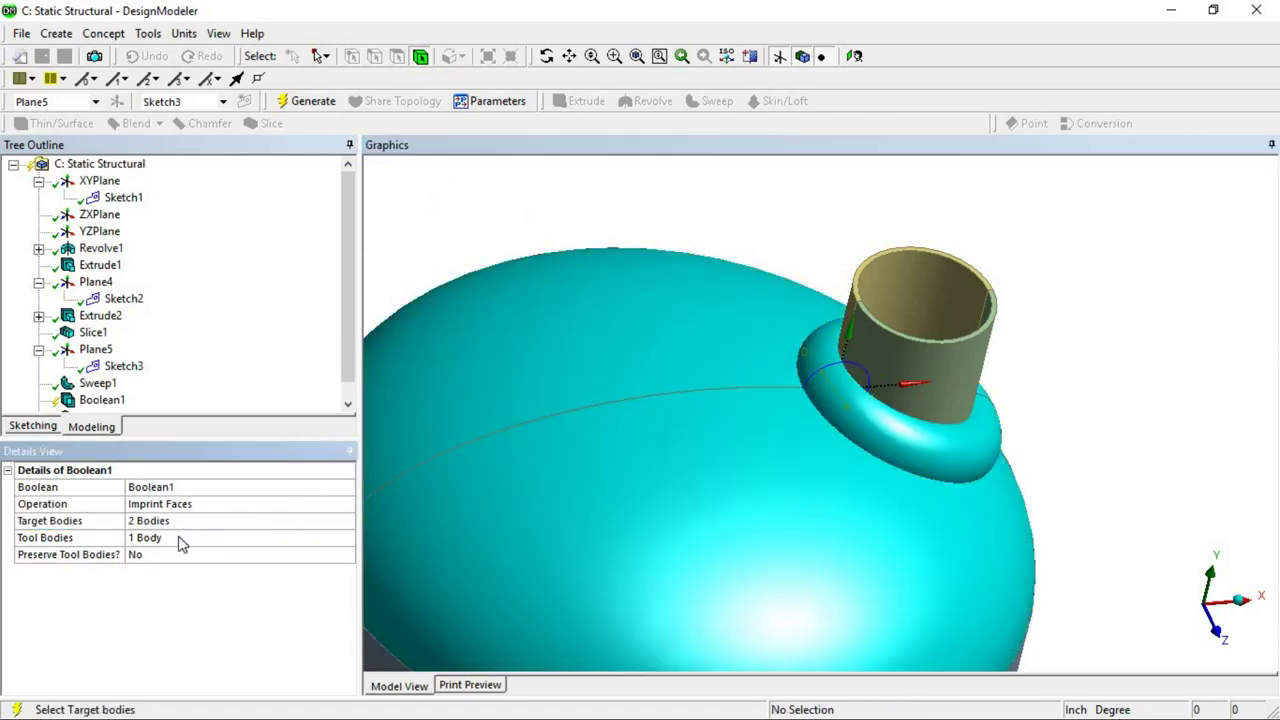
click(170, 540)
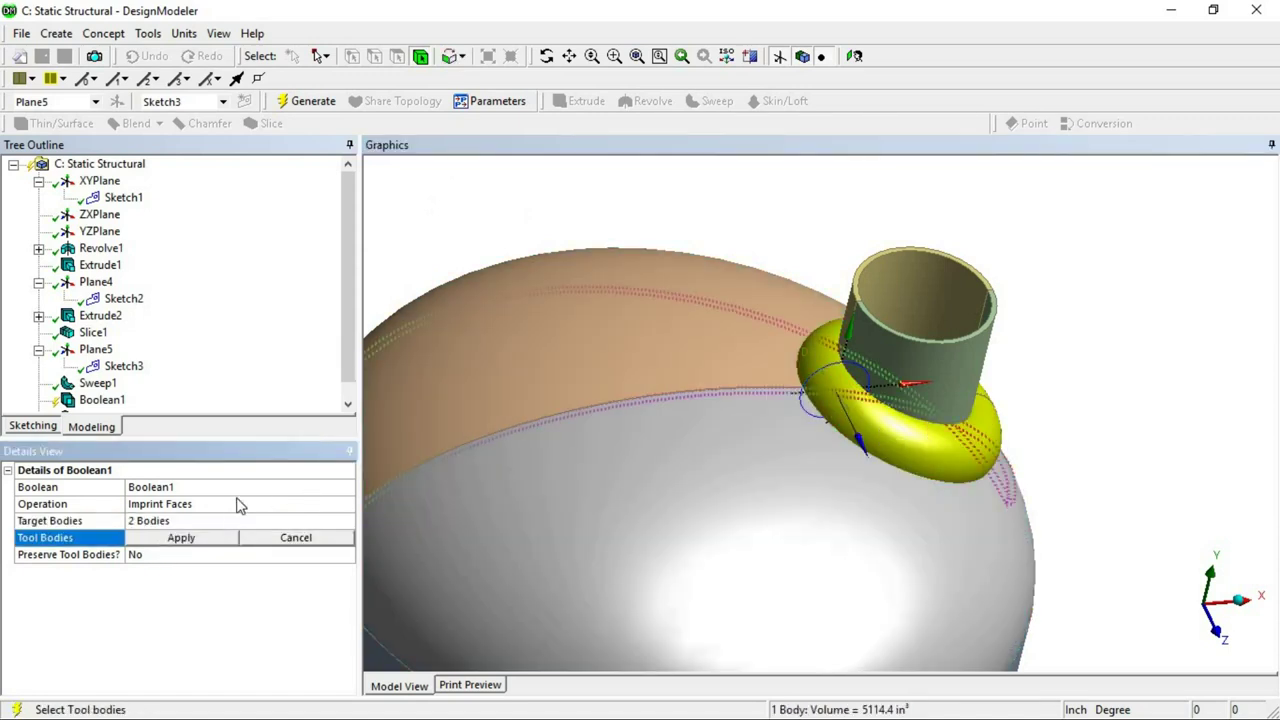
click(200, 539)
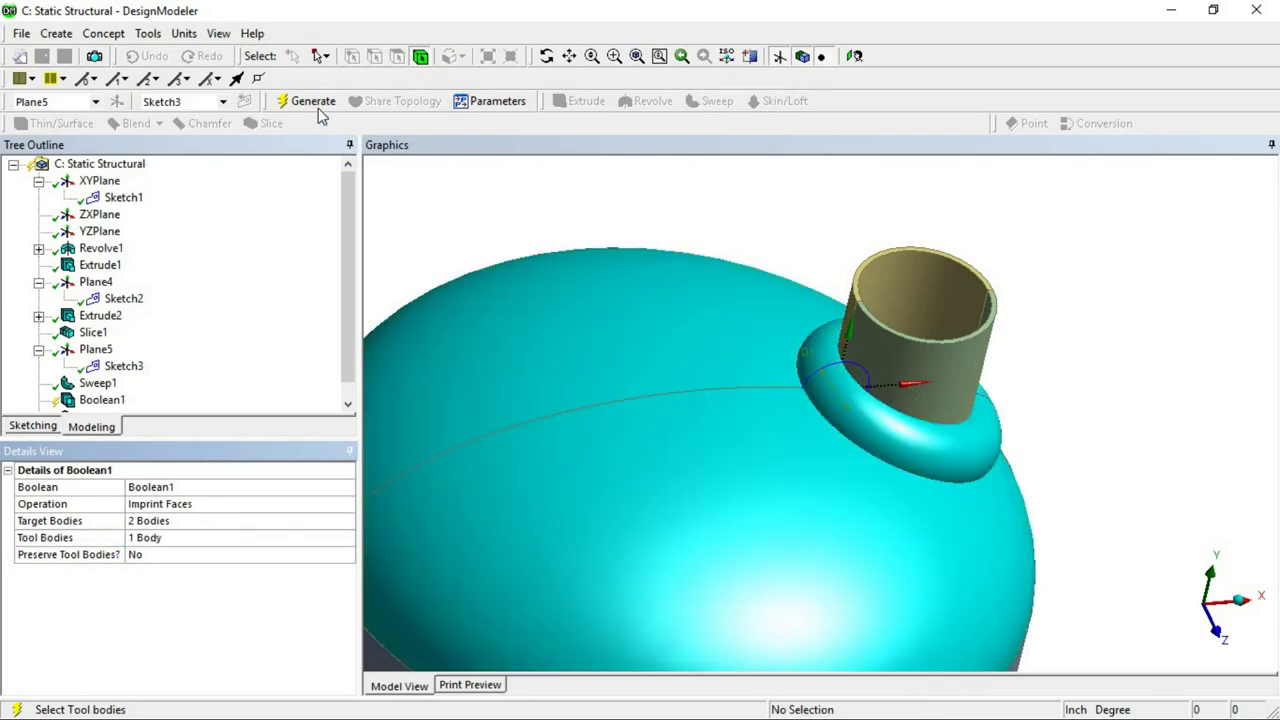
click(313, 102)
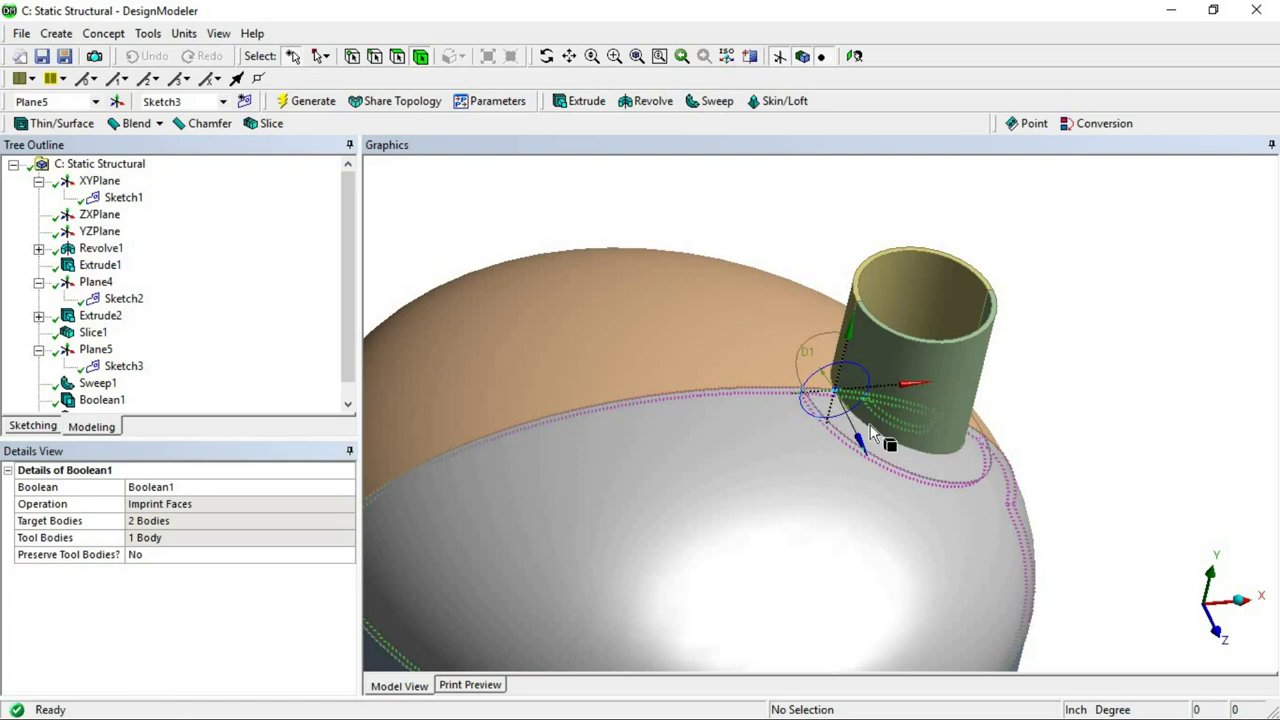
Examine the imprinted outline on the head around the nozzle from several sides
click(397, 56)
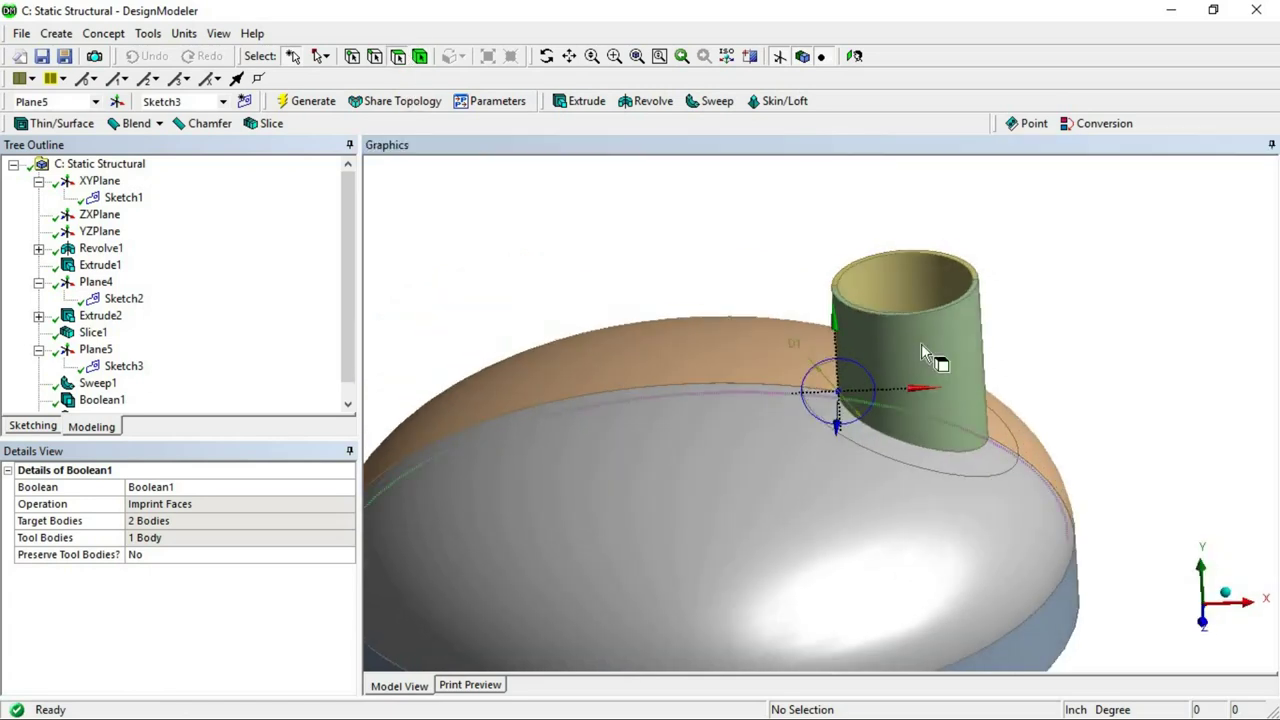
click(943, 459)
middle_drag(943, 459, 997, 449)
ctrl+click(990, 455)
middle_drag(980, 471, 895, 472)
scroll(914, 468, up, 3)
scroll(872, 472, down, 4)
click(1049, 386)
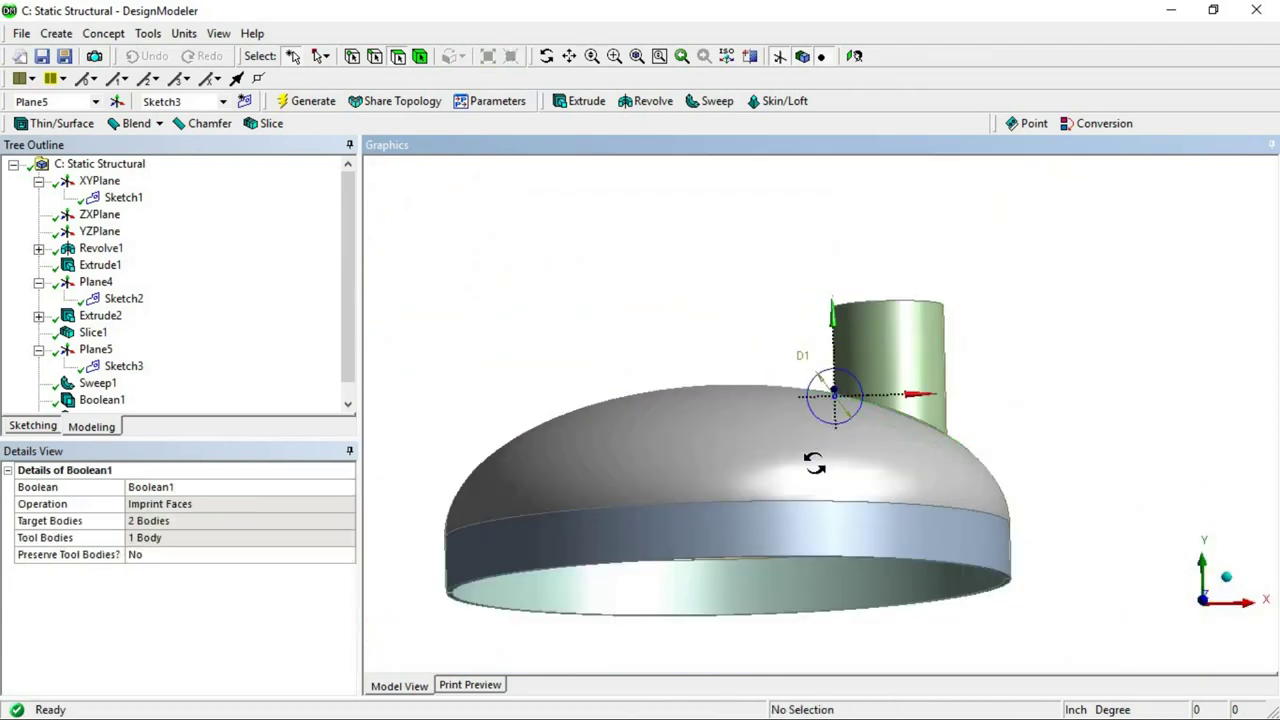
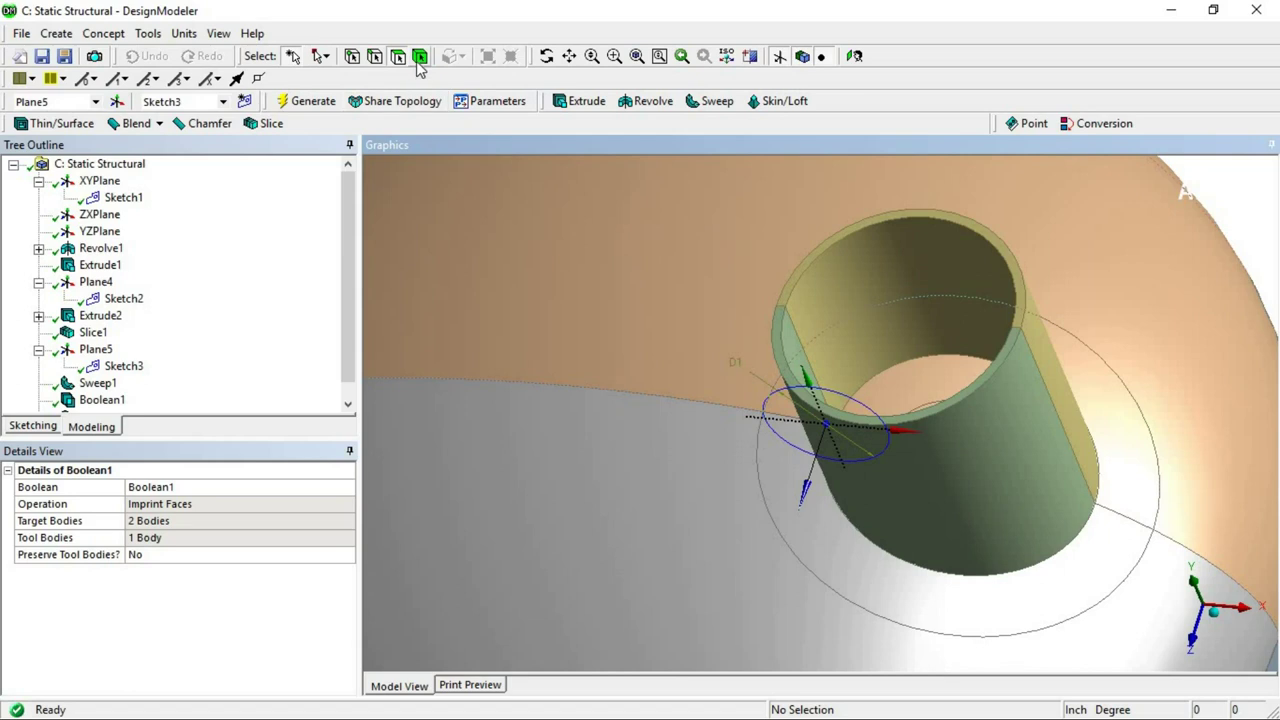
Create a Slice by Surface feature with the nozzle's outer cylindrical face as target face
middle_drag(852, 363, 886, 352)
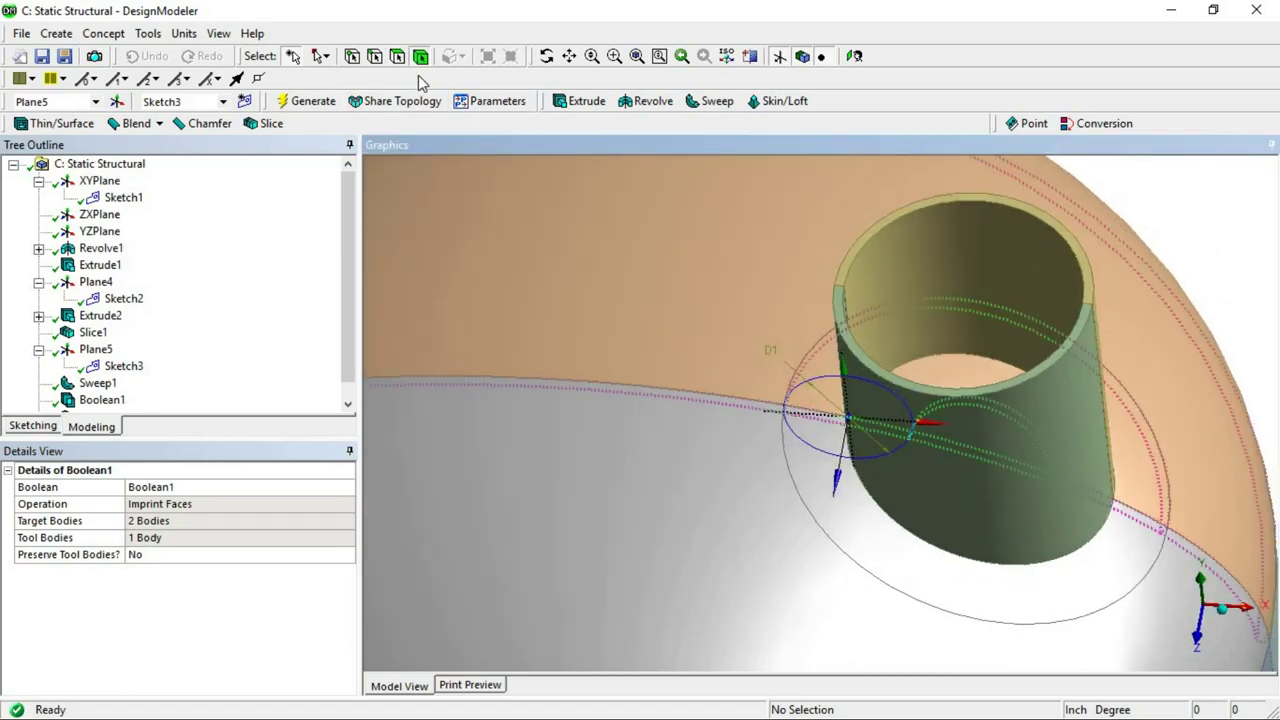
click(1012, 358)
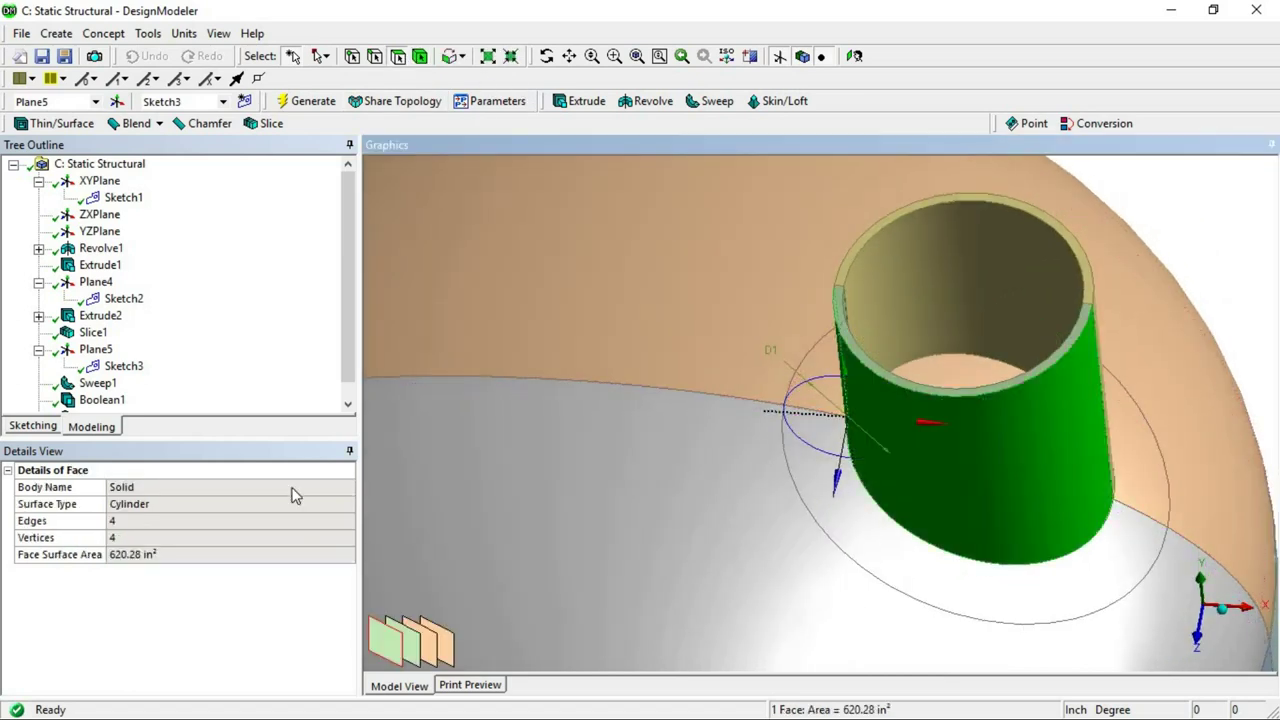
click(272, 125)
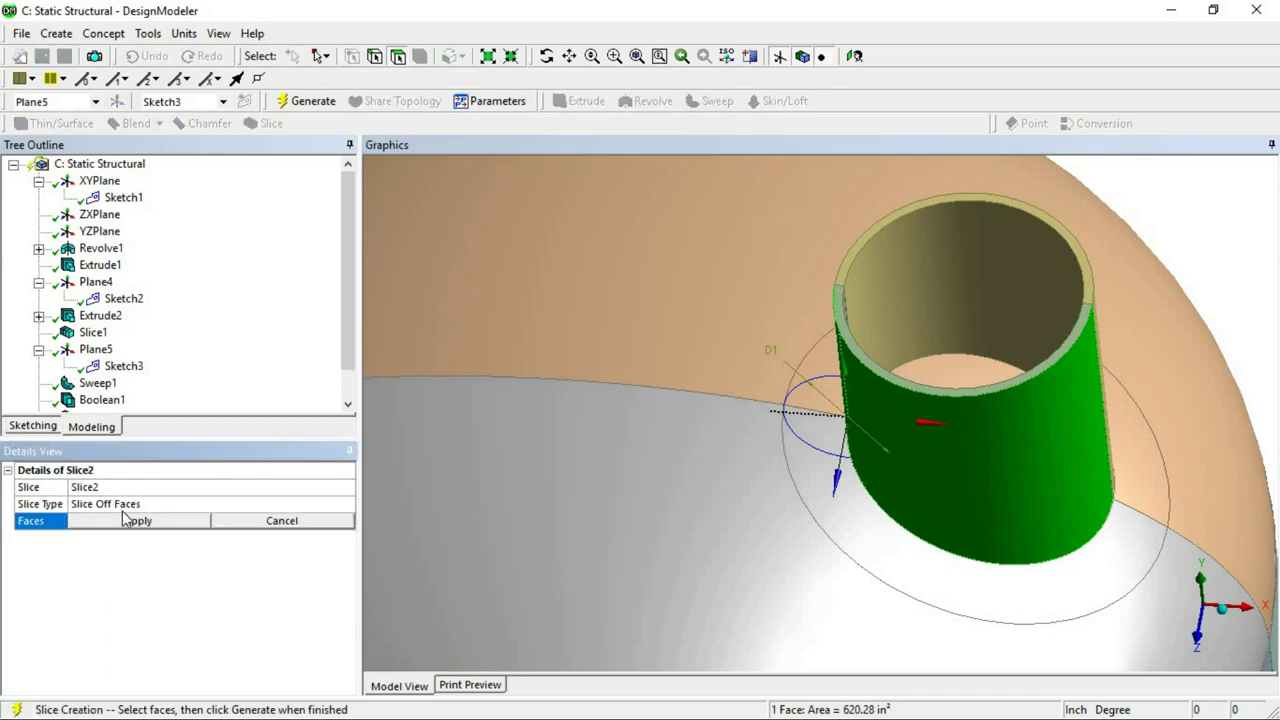
double_click(127, 506)
click(139, 523)
click(142, 522)
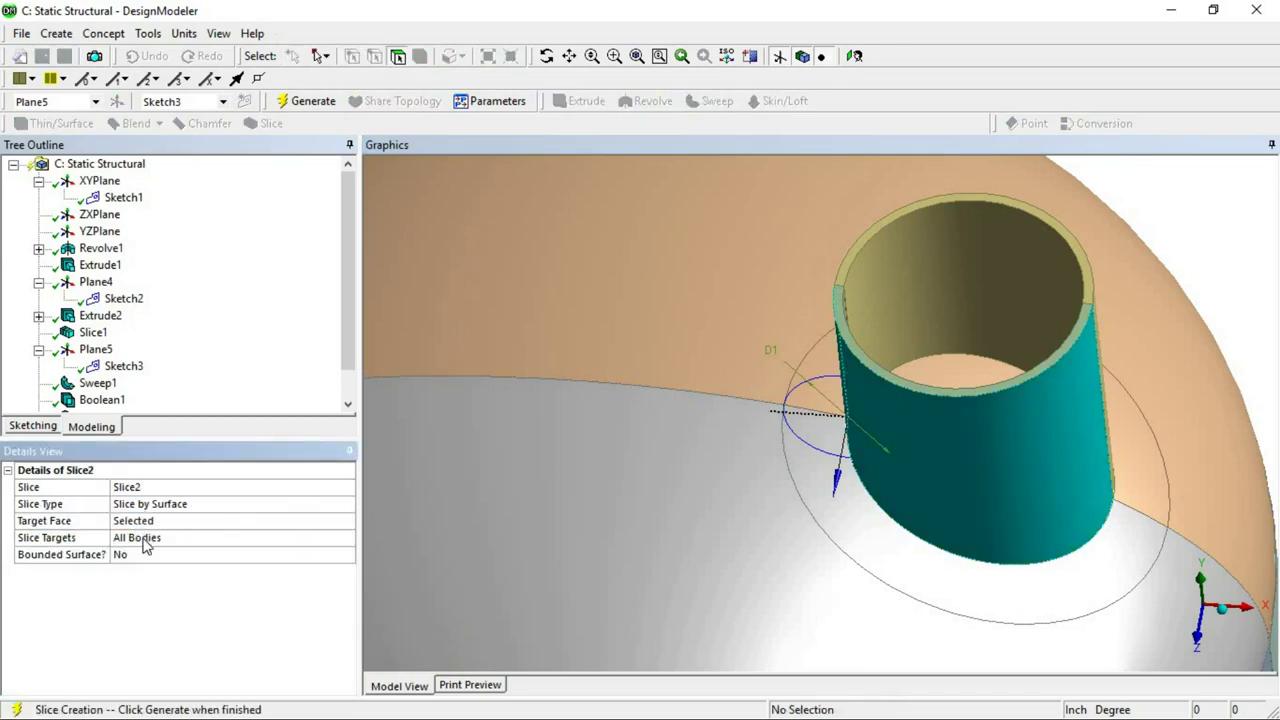
Restrict the slice targets to selected bodies, choose the two head halves, and generate the slice
click(143, 538)
click(151, 562)
click(788, 480)
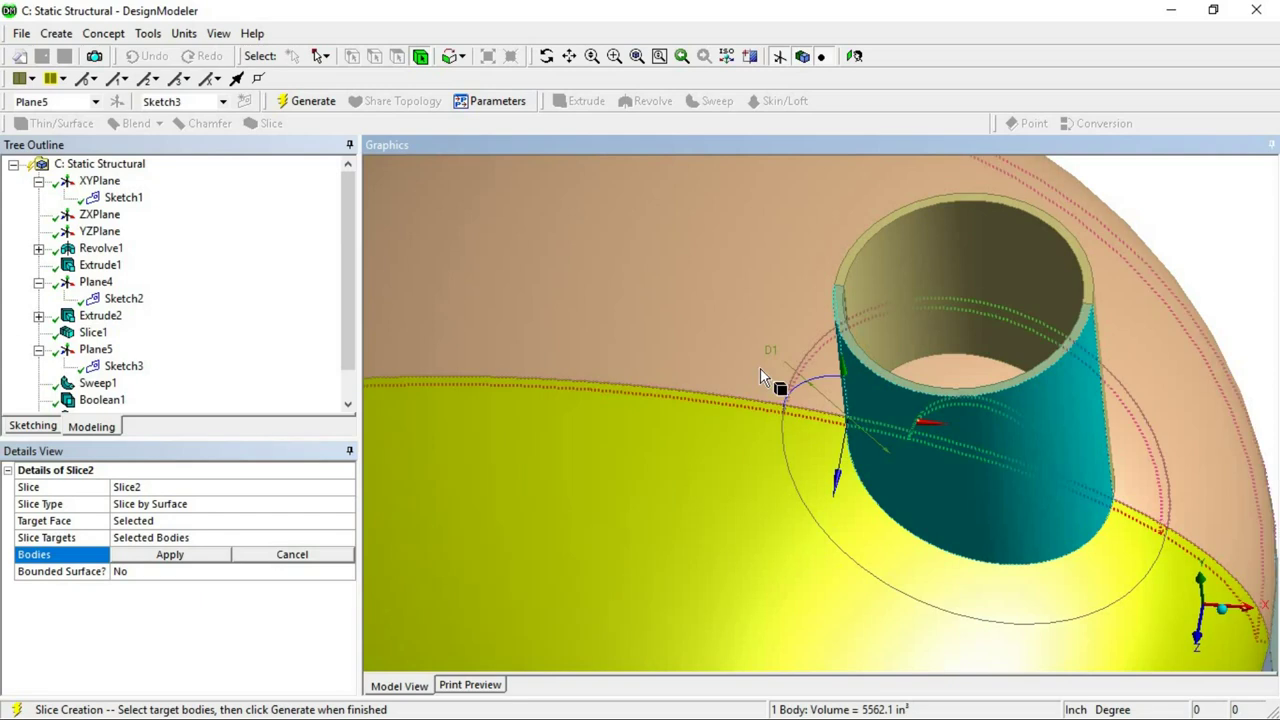
ctrl+click(764, 364)
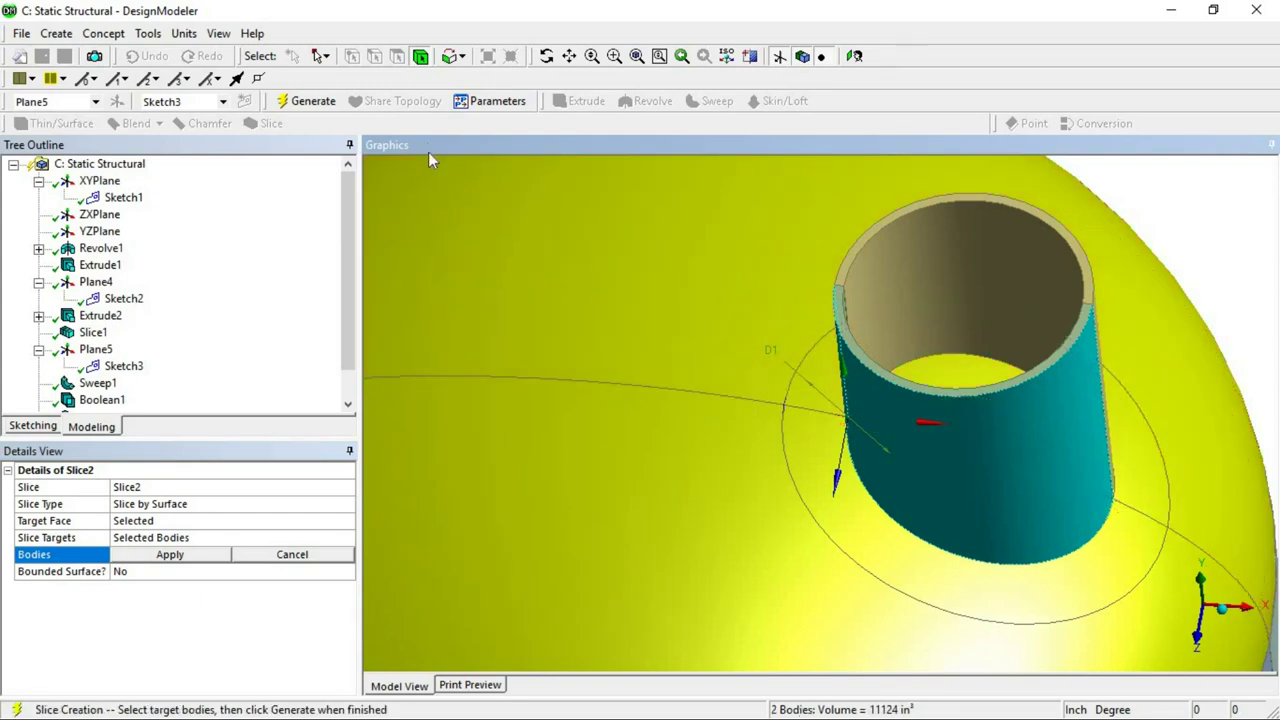
click(316, 101)
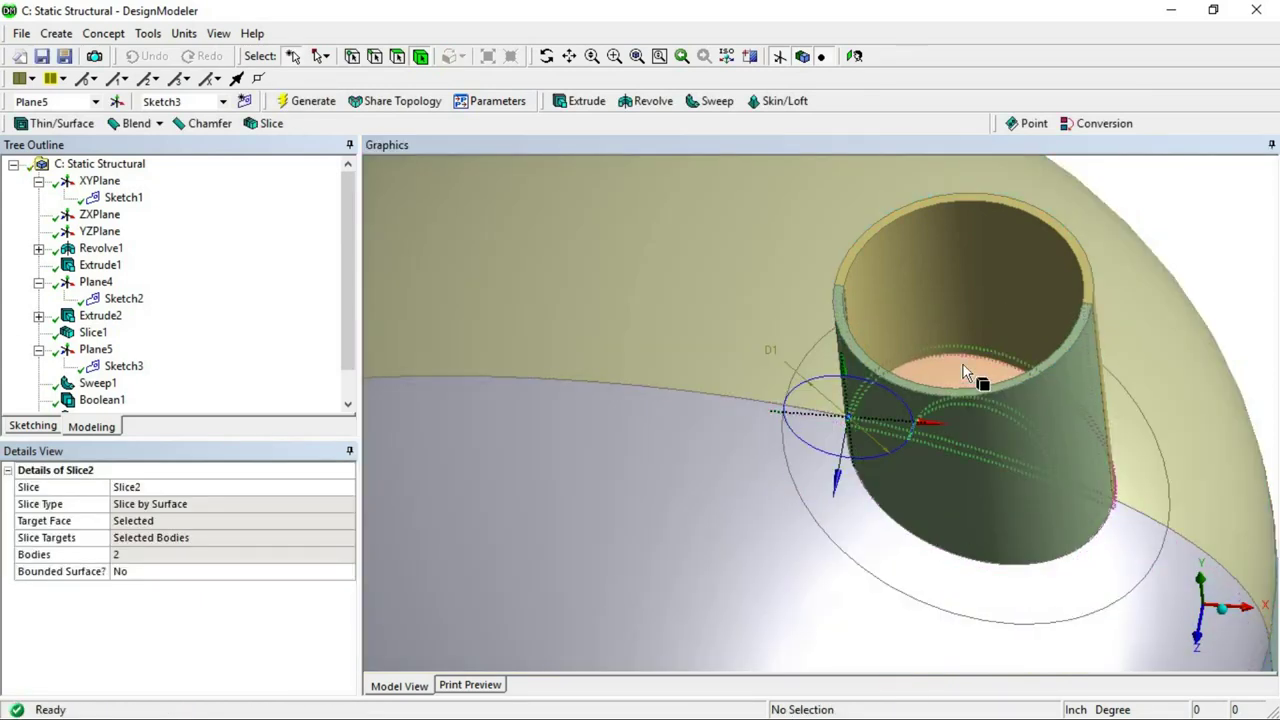
click(962, 363)
right_click(962, 363)
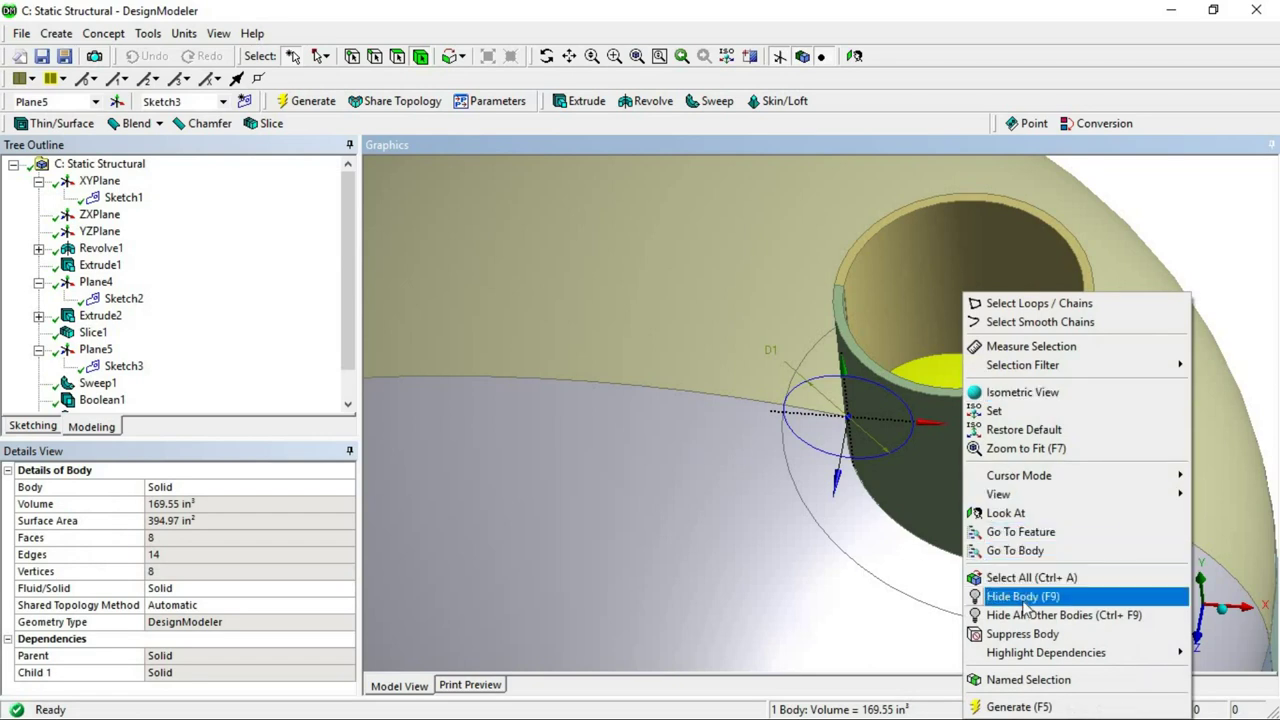
click(1211, 215)
Slice all bodies by surface using the nozzle's inner cylindrical face as target face, and generate it
scroll(972, 440, down, 2)
middle_drag(972, 440, 903, 437)
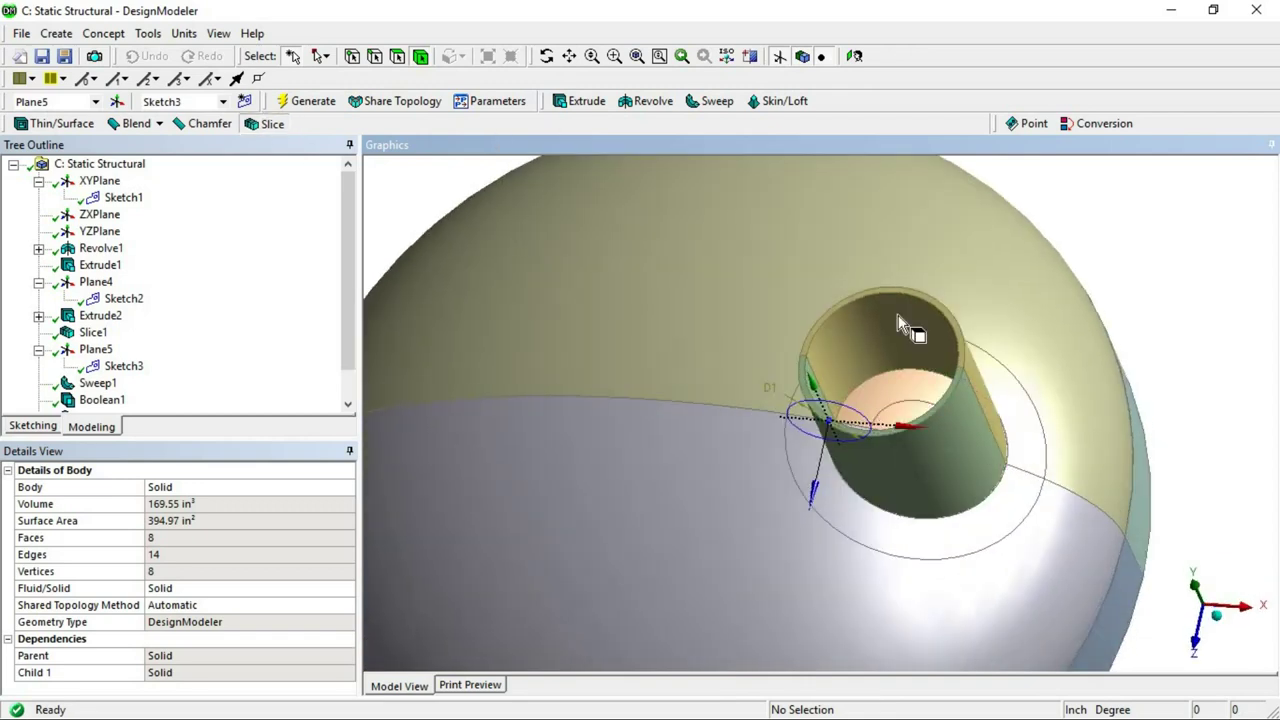
click(271, 123)
click(893, 425)
middle_drag(857, 486, 775, 505)
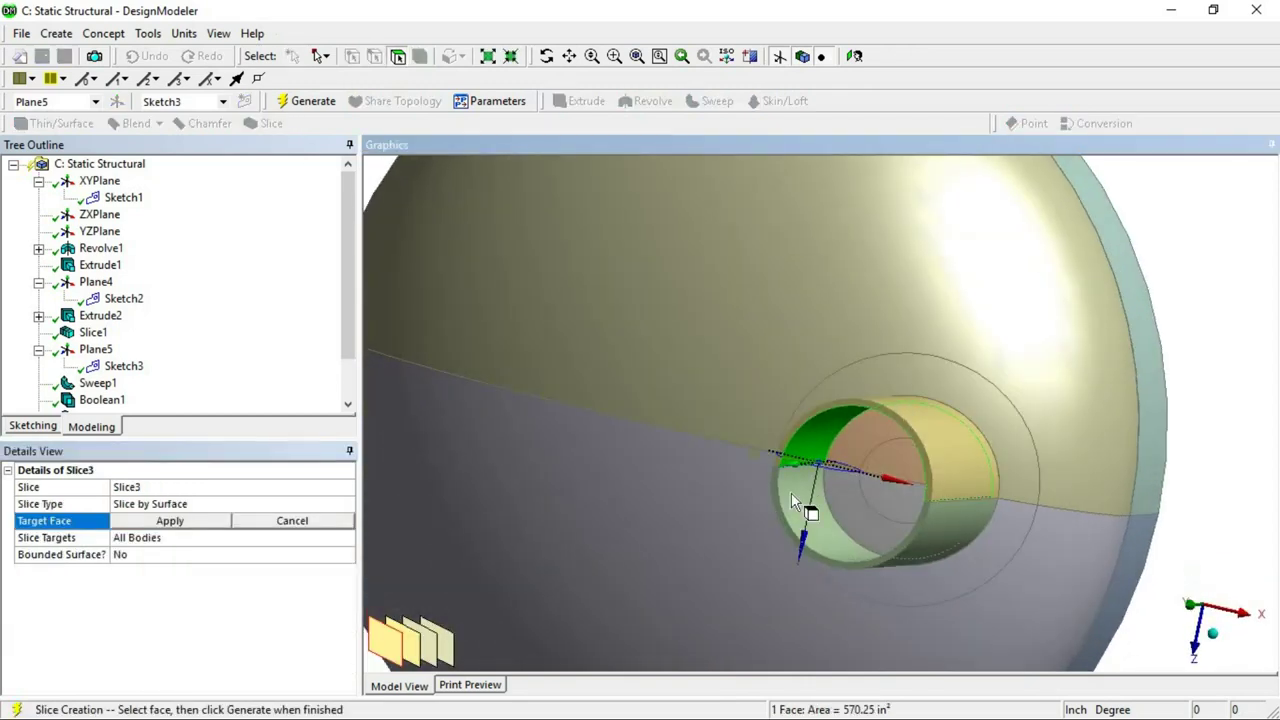
click(791, 492)
click(777, 434)
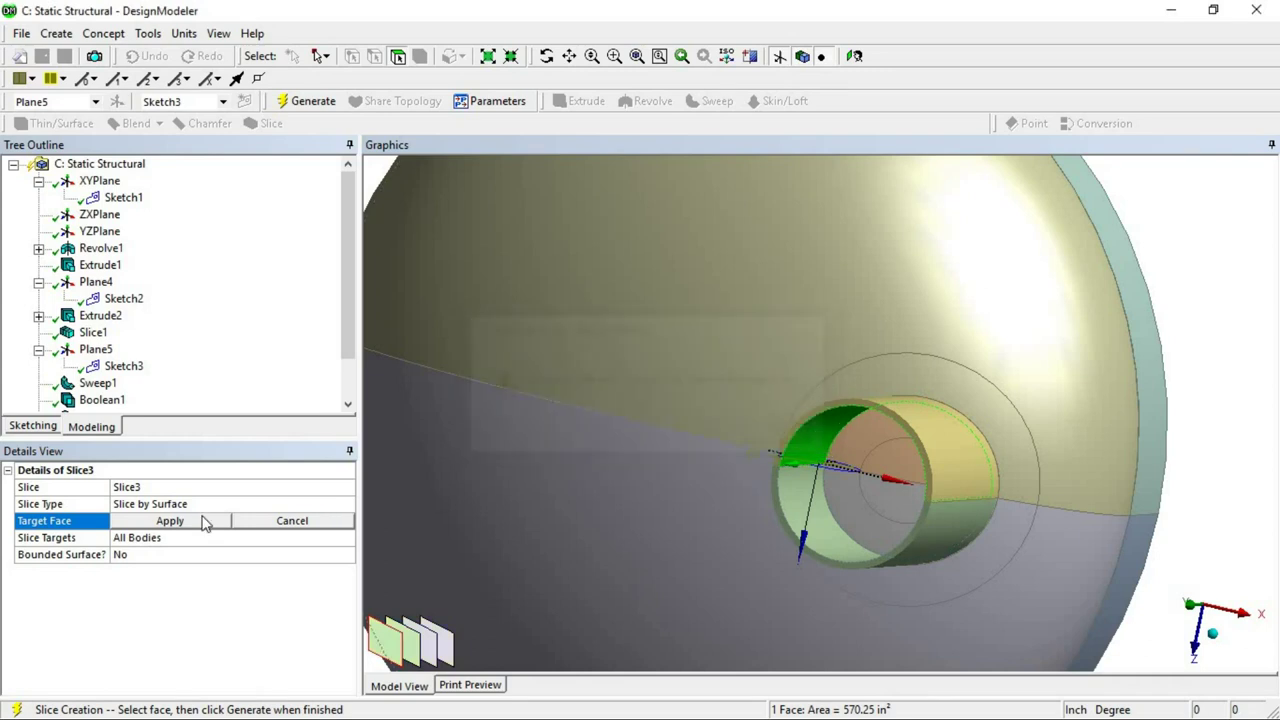
click(140, 524)
click(311, 106)
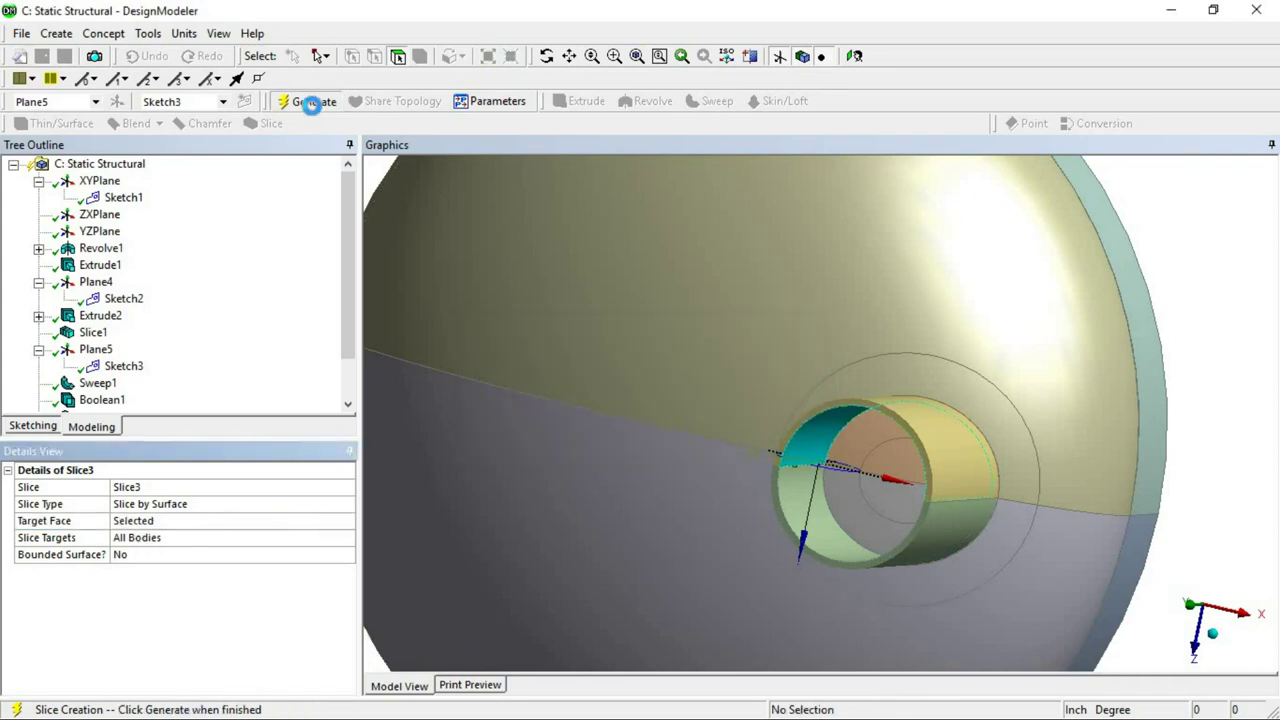
Suppress the two head pieces that close off the inside of the nozzle bore
click(886, 527)
ctrl+click(886, 470)
right_click(886, 470)
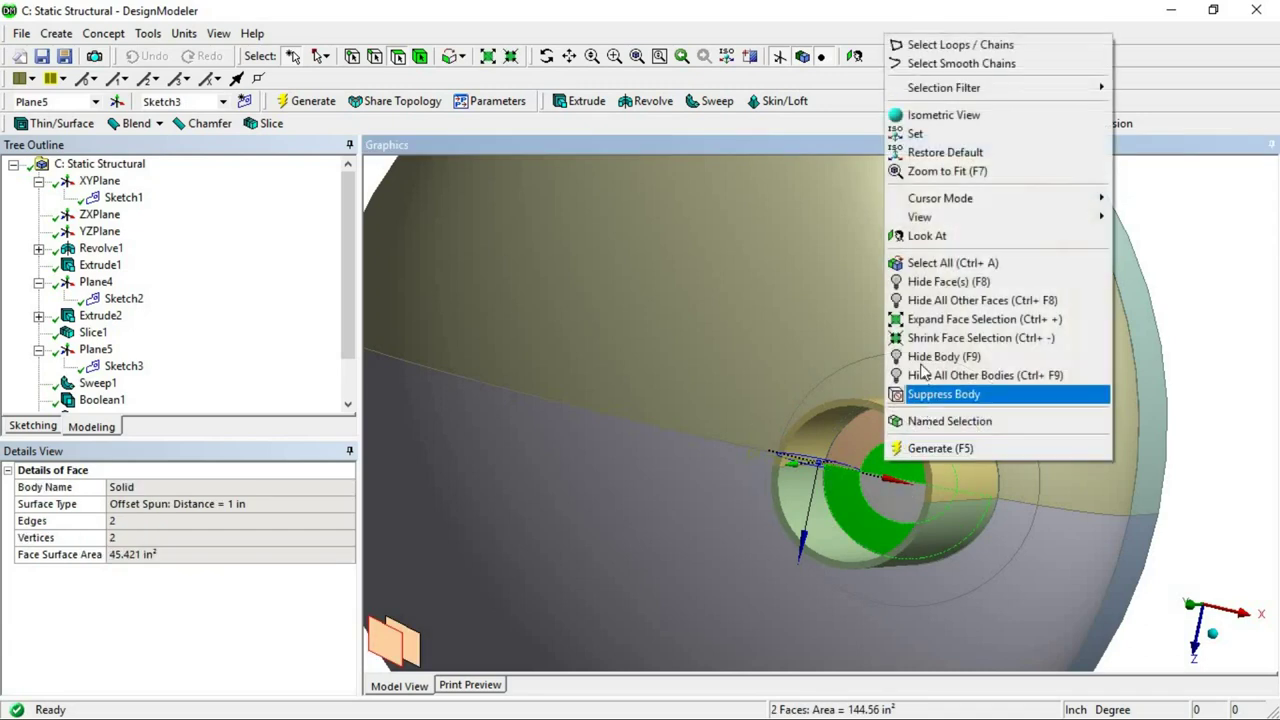
click(936, 398)
Create a Thin/Surface feature that keeps the two imprinted ring faces on the head around the nozzle
middle_drag(926, 423, 976, 368)
scroll(976, 377, up, 5)
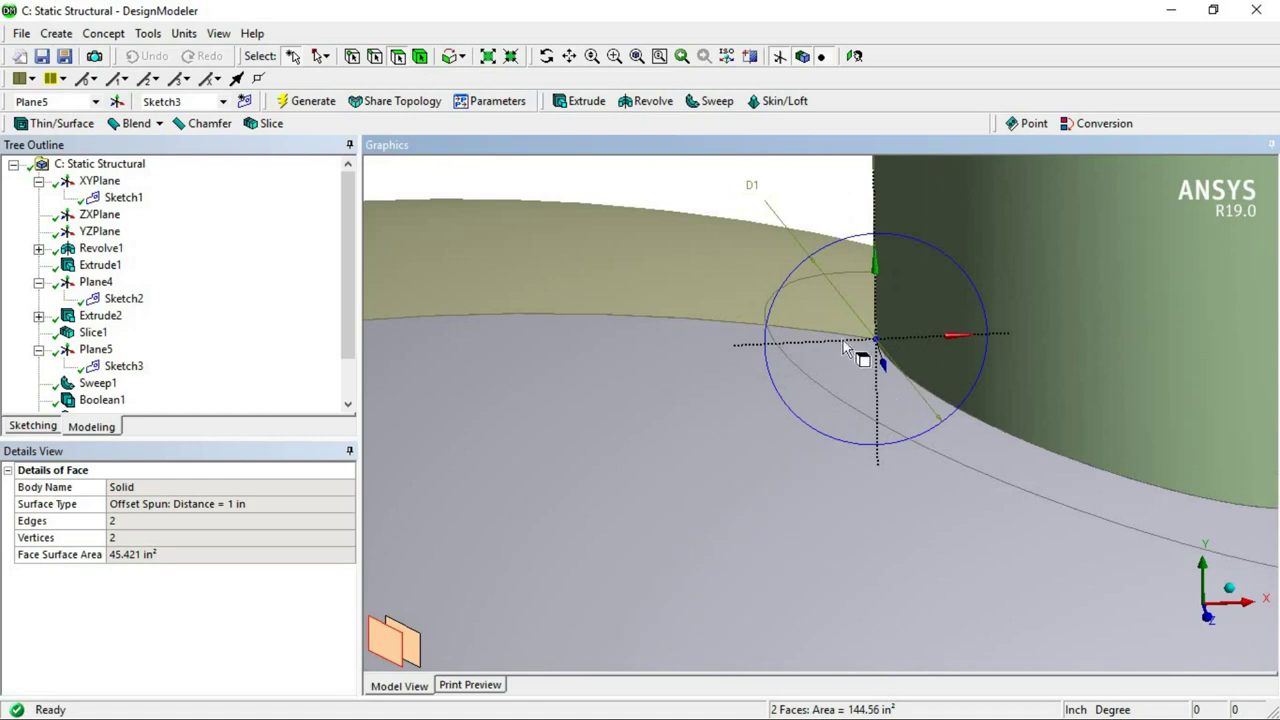
click(845, 345)
ctrl+click(820, 312)
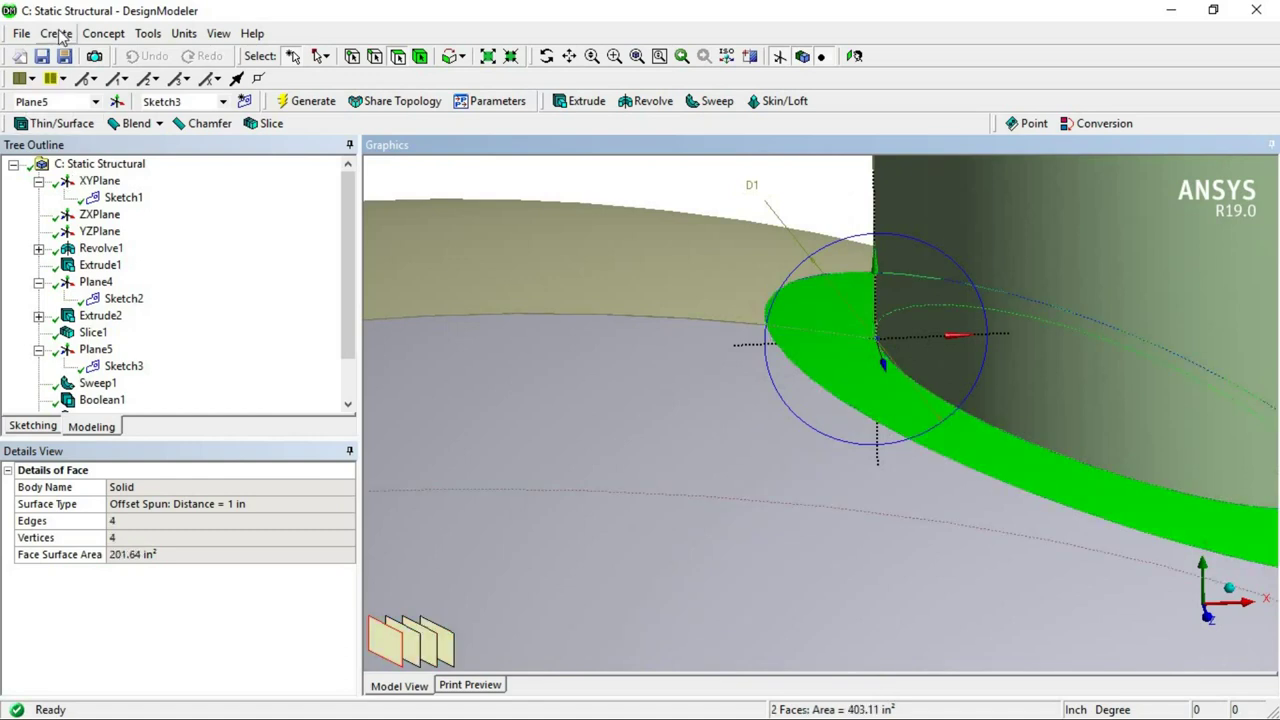
click(57, 33)
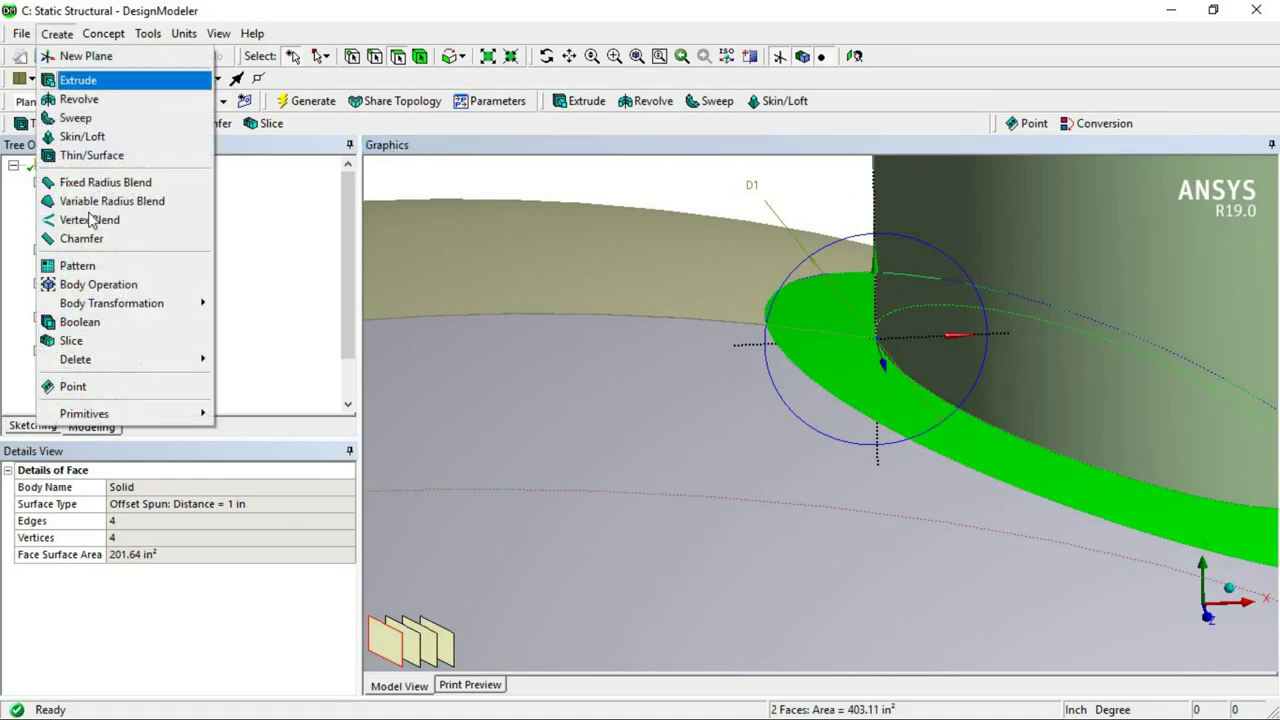
click(92, 156)
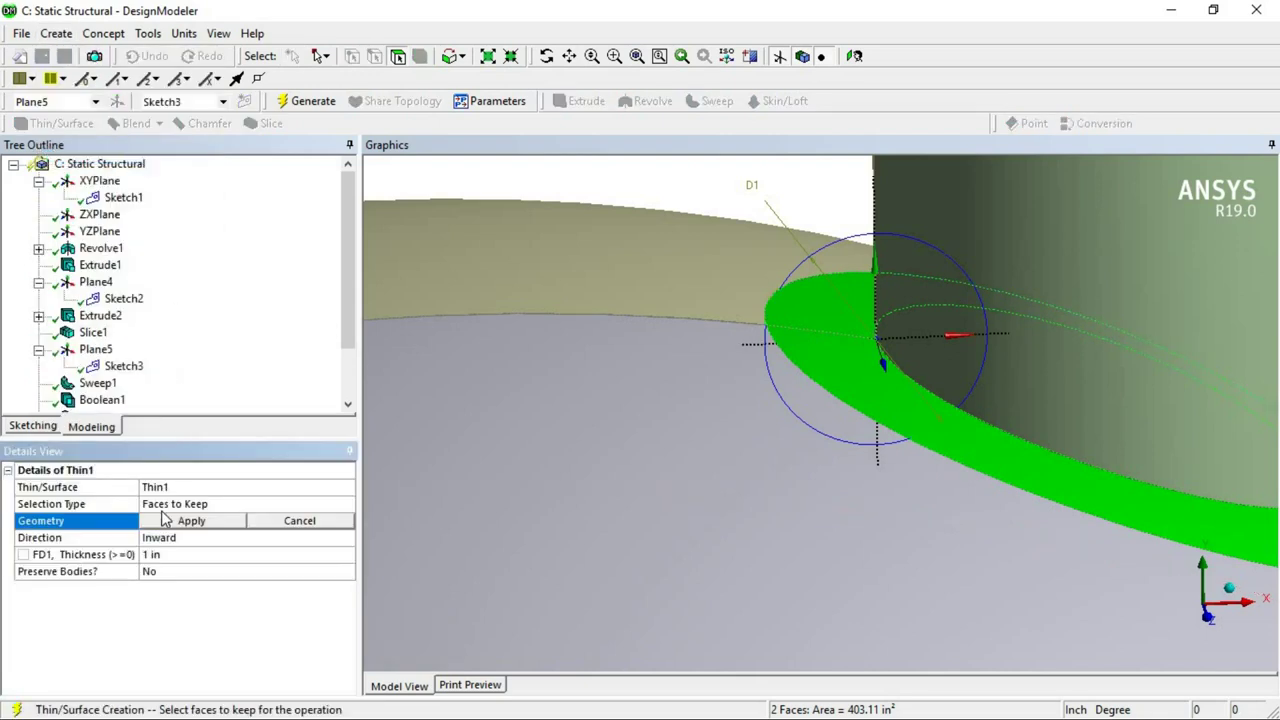
click(167, 522)
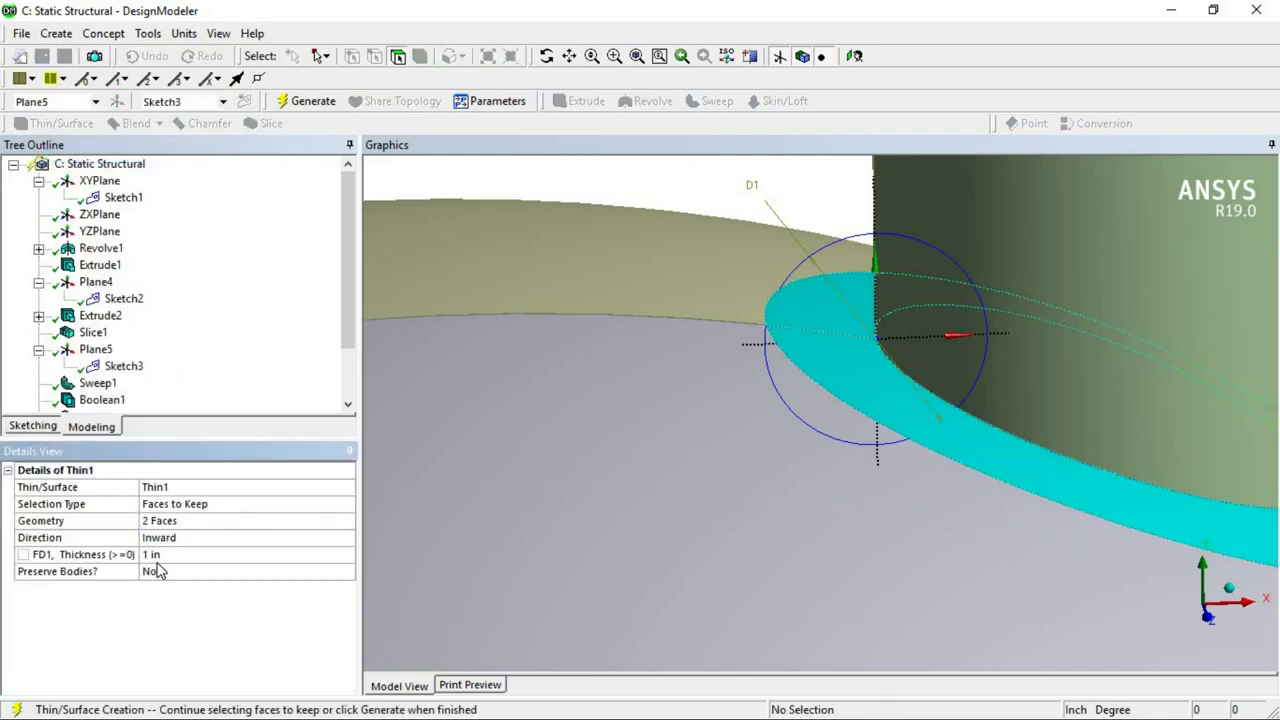
Check the pad dimensions on the PowerPoint slide and set the thin feature's thickness to 0.75 in and its direction to Outward
key(alt+Tab)
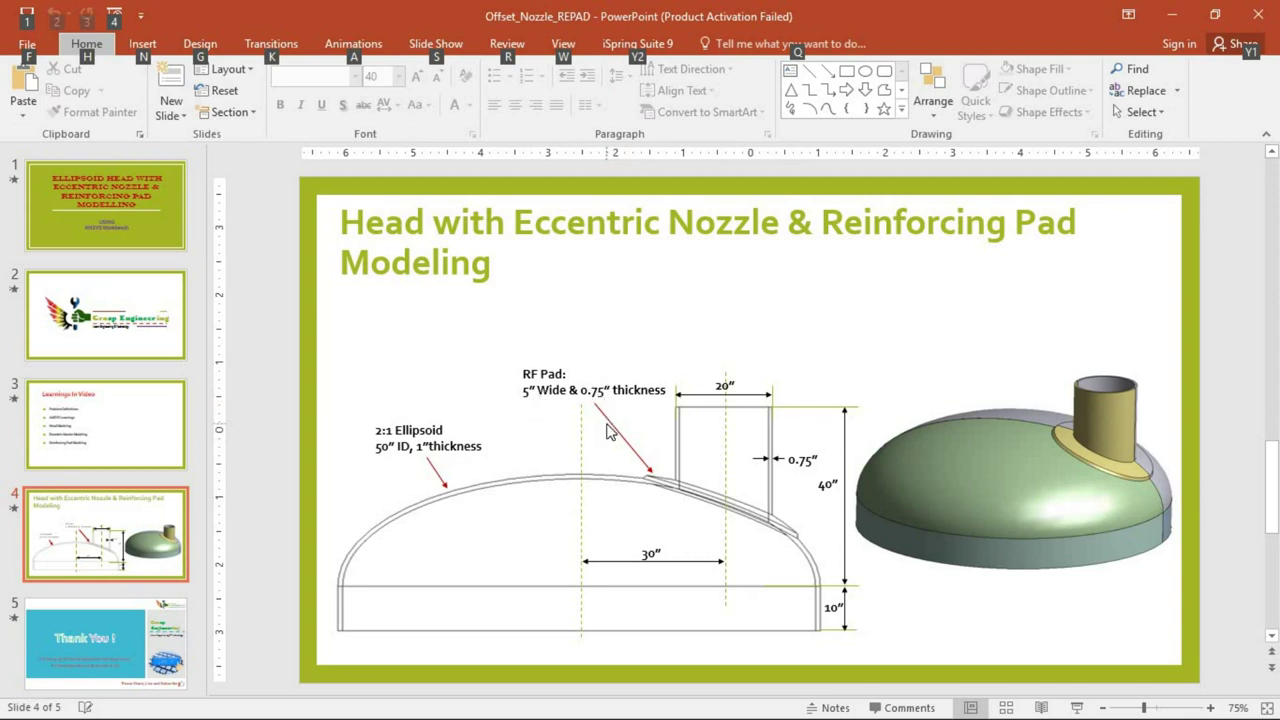
key(alt+Tab)
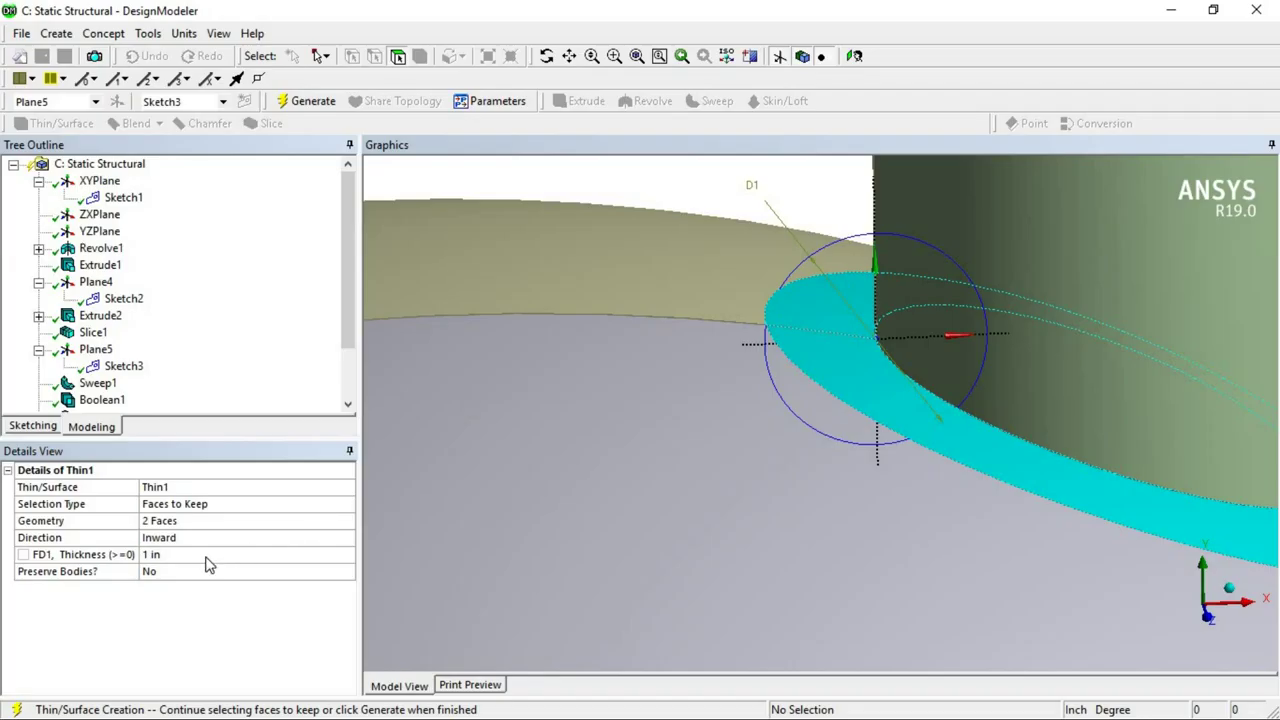
click(207, 557)
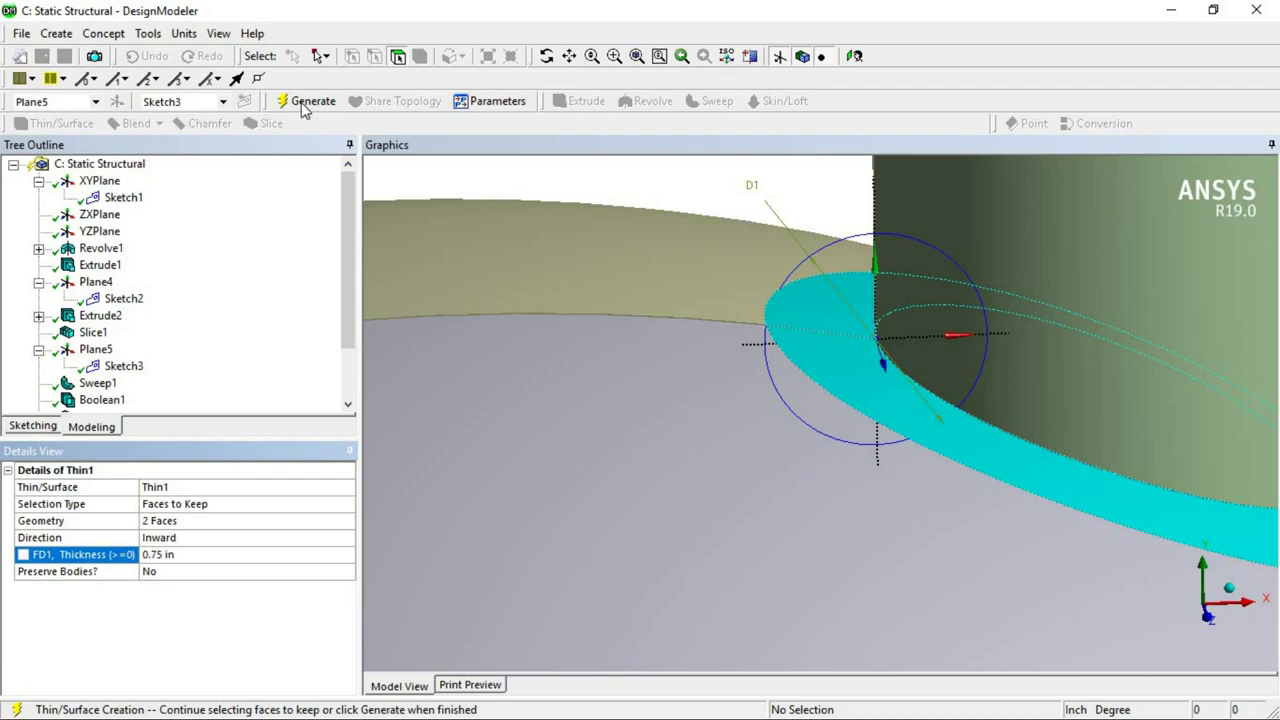
double_click(183, 540)
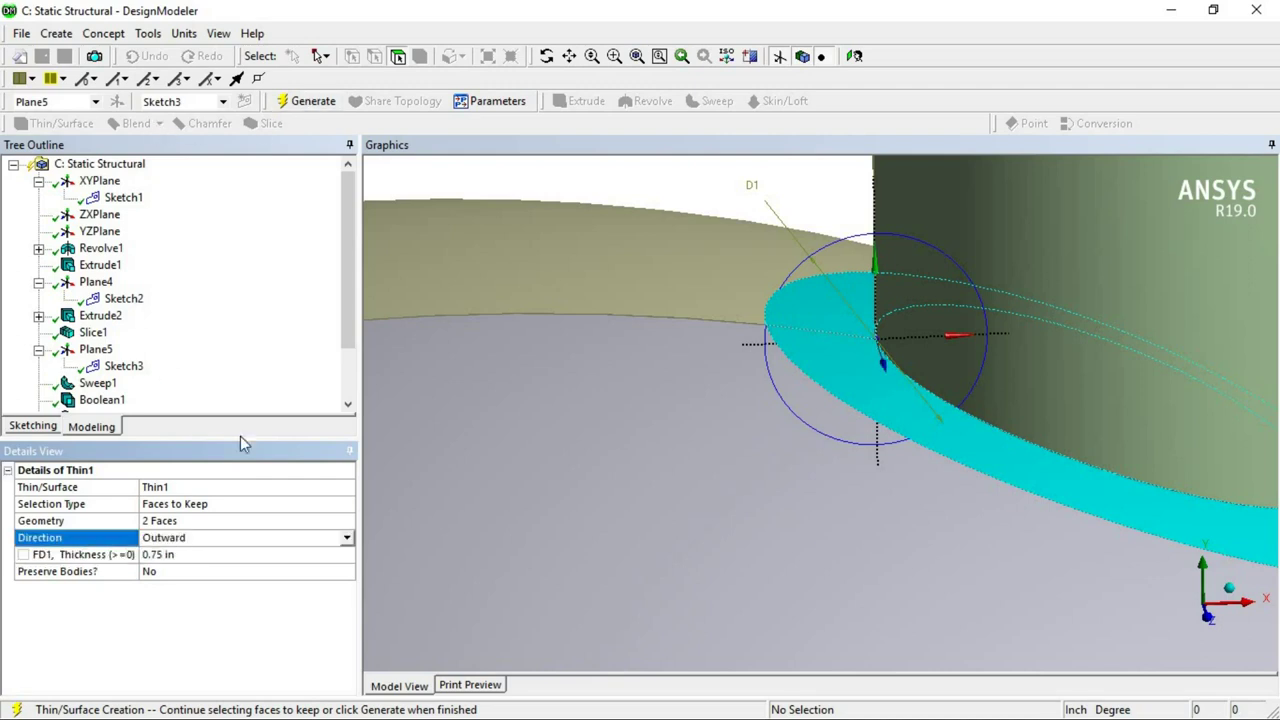
Generate the thin feature for the reinforcing pad, set it to preserve bodies, and regenerate it
click(312, 101)
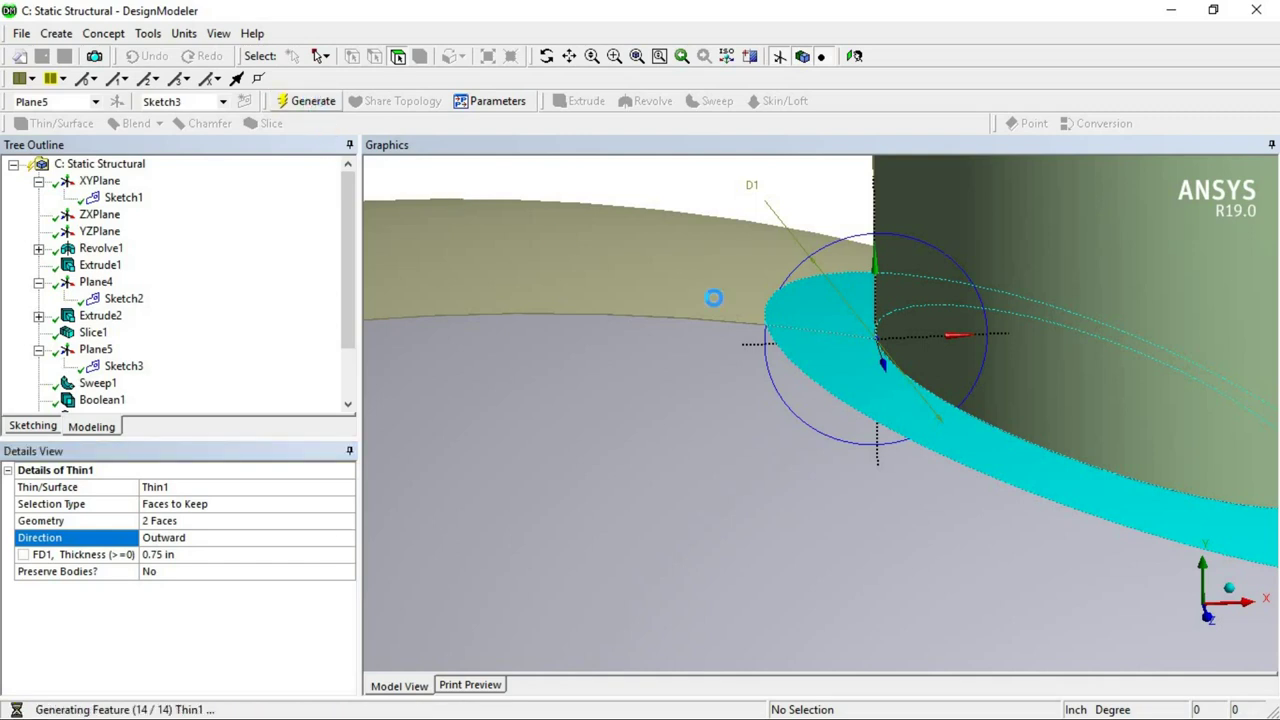
scroll(426, 590, down, 2)
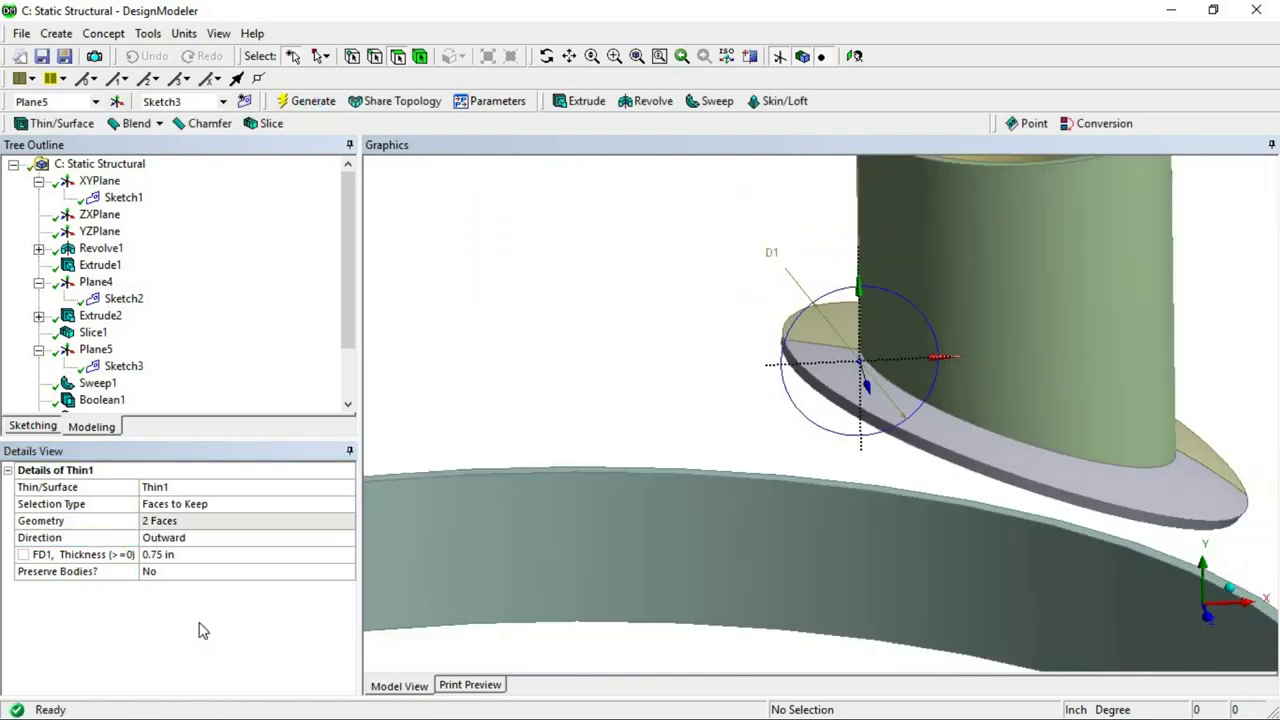
double_click(183, 572)
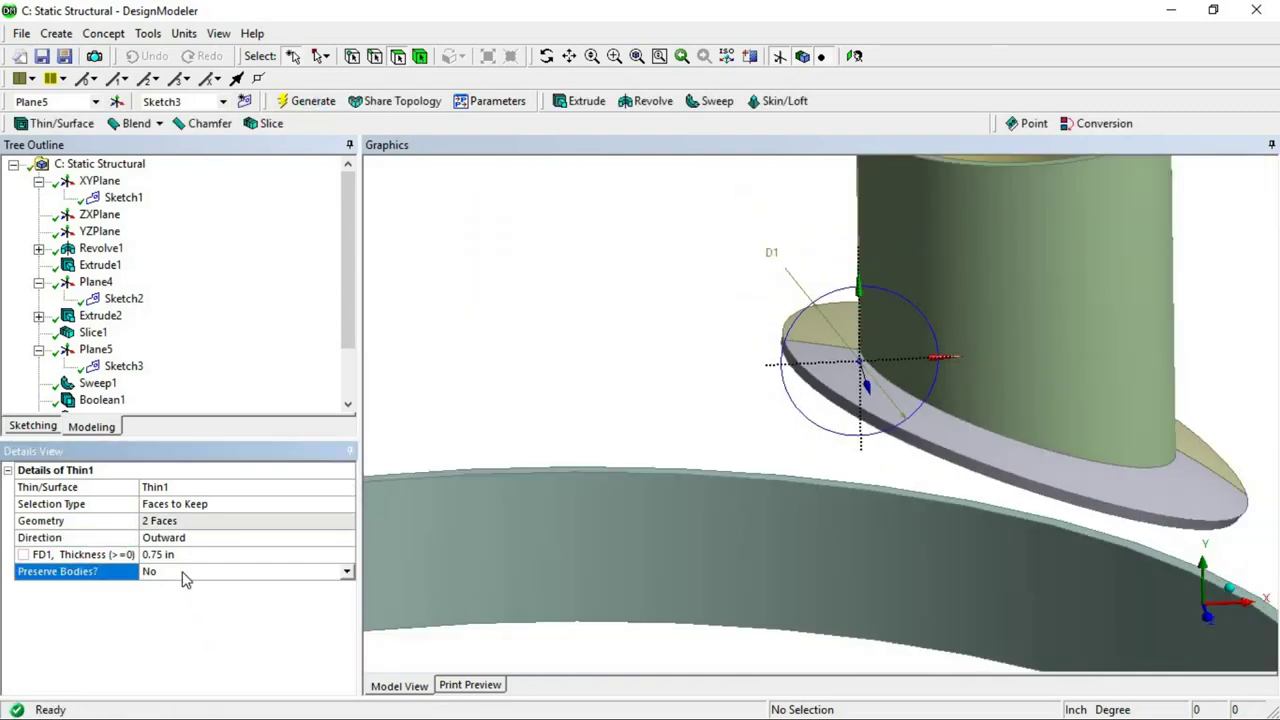
click(315, 102)
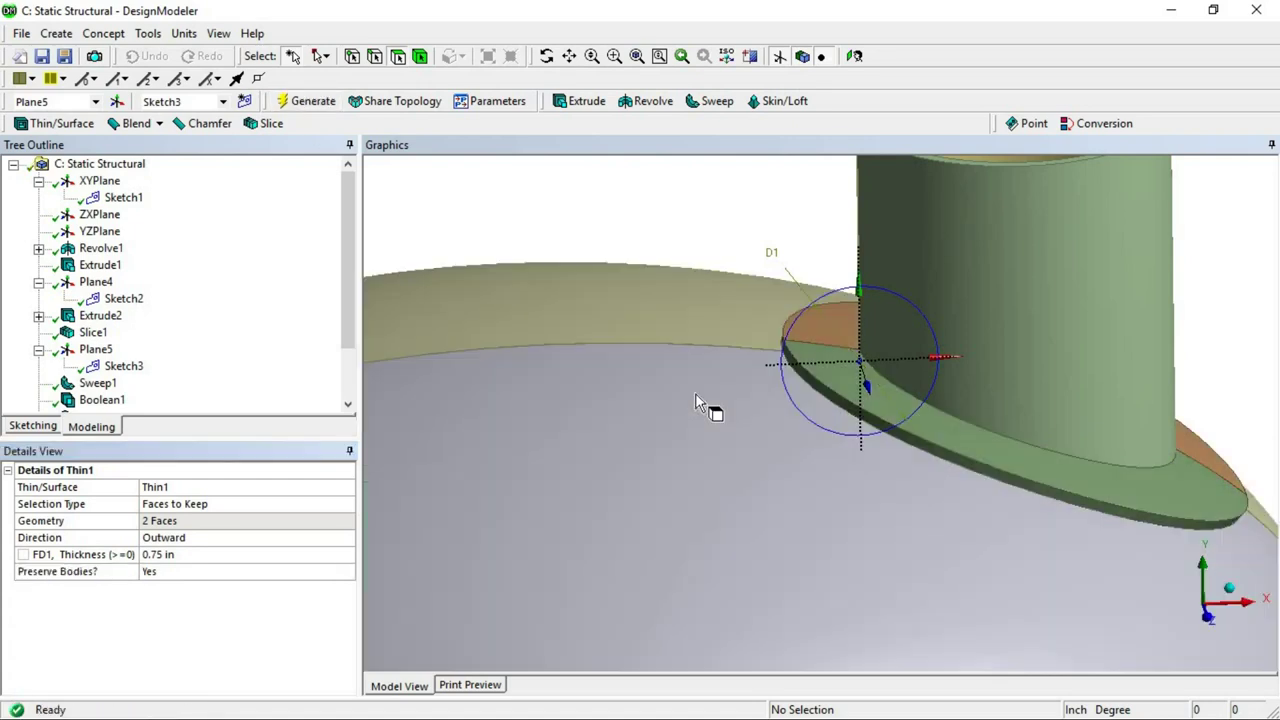
Examine the reinforcing pad from several angles where it sits against the head and the nozzle
scroll(780, 372, down, 4)
middle_drag(862, 420, 915, 460)
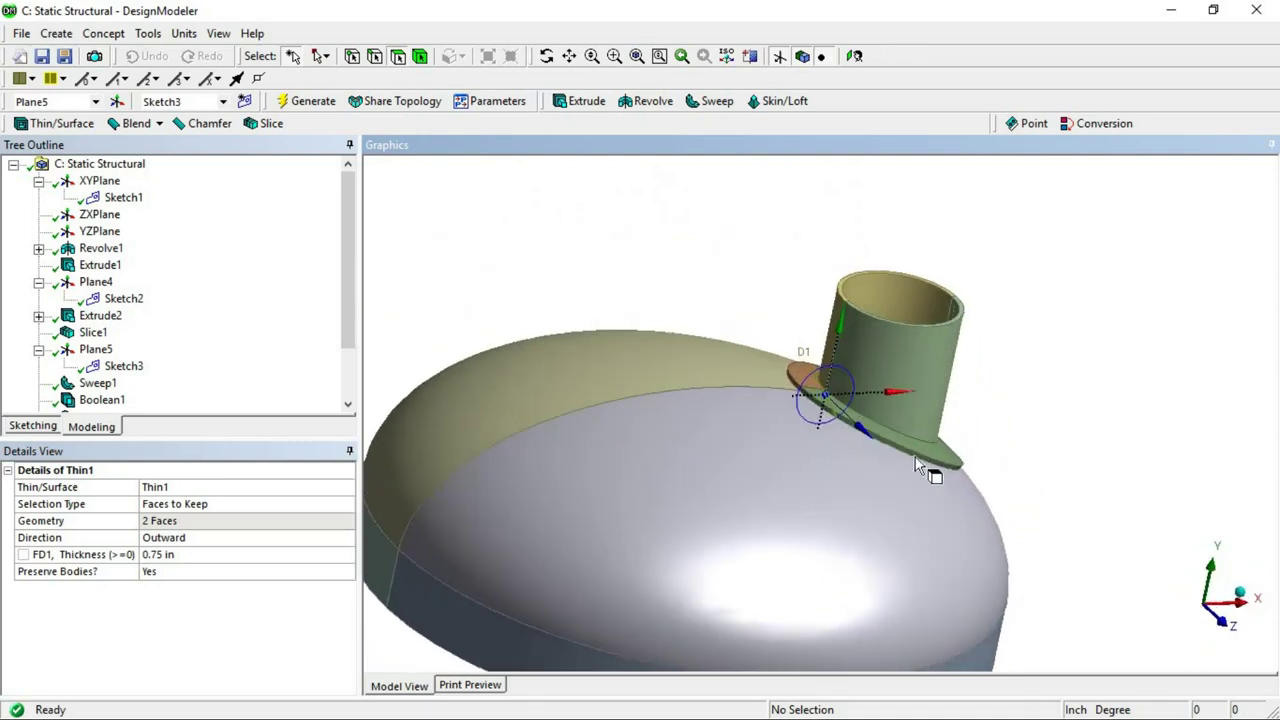
scroll(840, 510, up, 3)
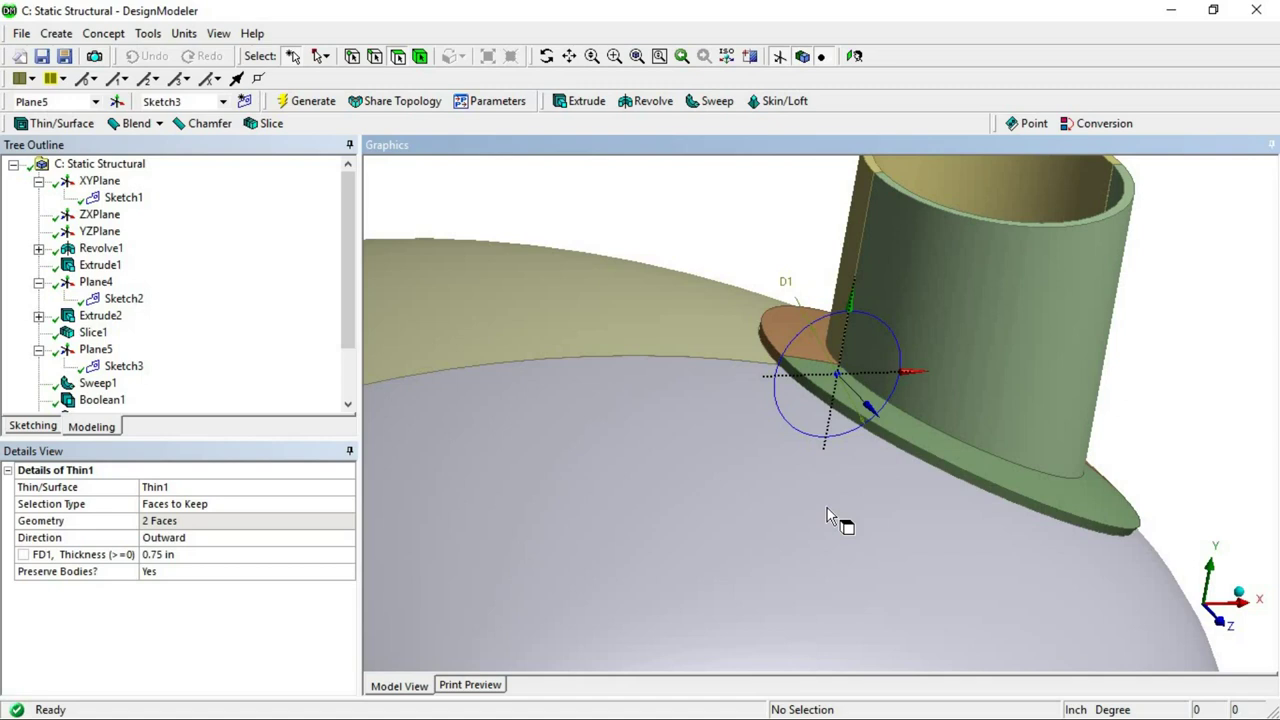
scroll(1021, 434, down, 1)
middle_drag(1021, 434, 1054, 457)
scroll(1014, 540, up, 1)
scroll(1014, 540, up, 1)
scroll(842, 476, down, 4)
middle_drag(842, 476, 1000, 466)
scroll(914, 486, up, 3)
scroll(766, 492, up, 2)
middle_drag(766, 492, 814, 503)
scroll(880, 486, up, 2)
scroll(838, 521, up, 2)
scroll(814, 503, down, 2)
middle_drag(1005, 429, 1000, 517)
scroll(1000, 517, down, 1)
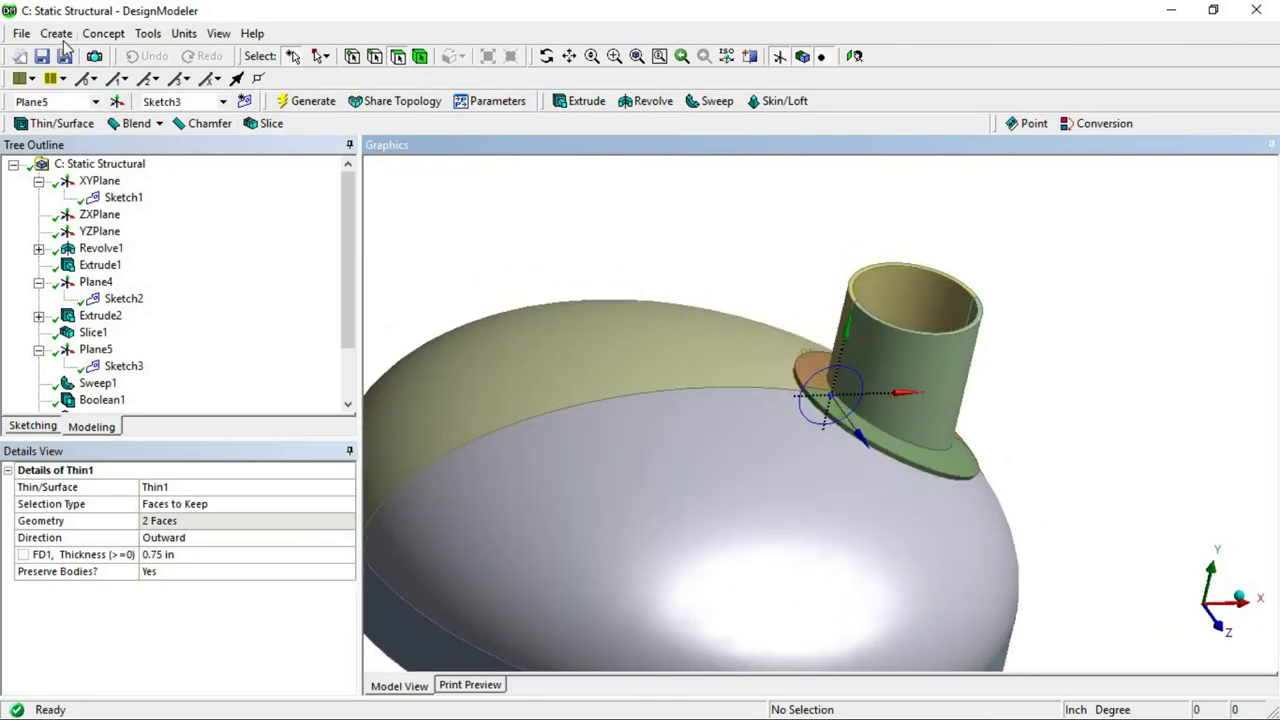
Create a Boolean with the Unite operation, use all bodies as its tool bodies, and generate it
right_click(624, 242)
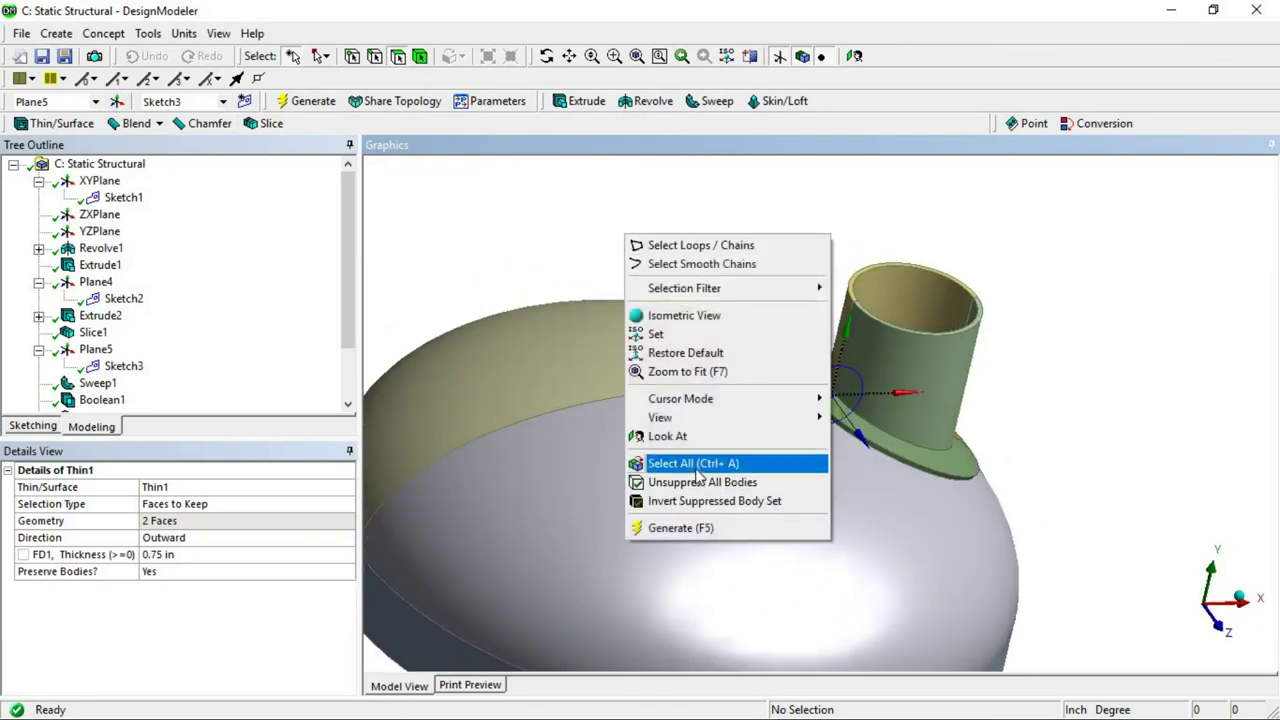
click(662, 463)
middle_drag(730, 459, 715, 530)
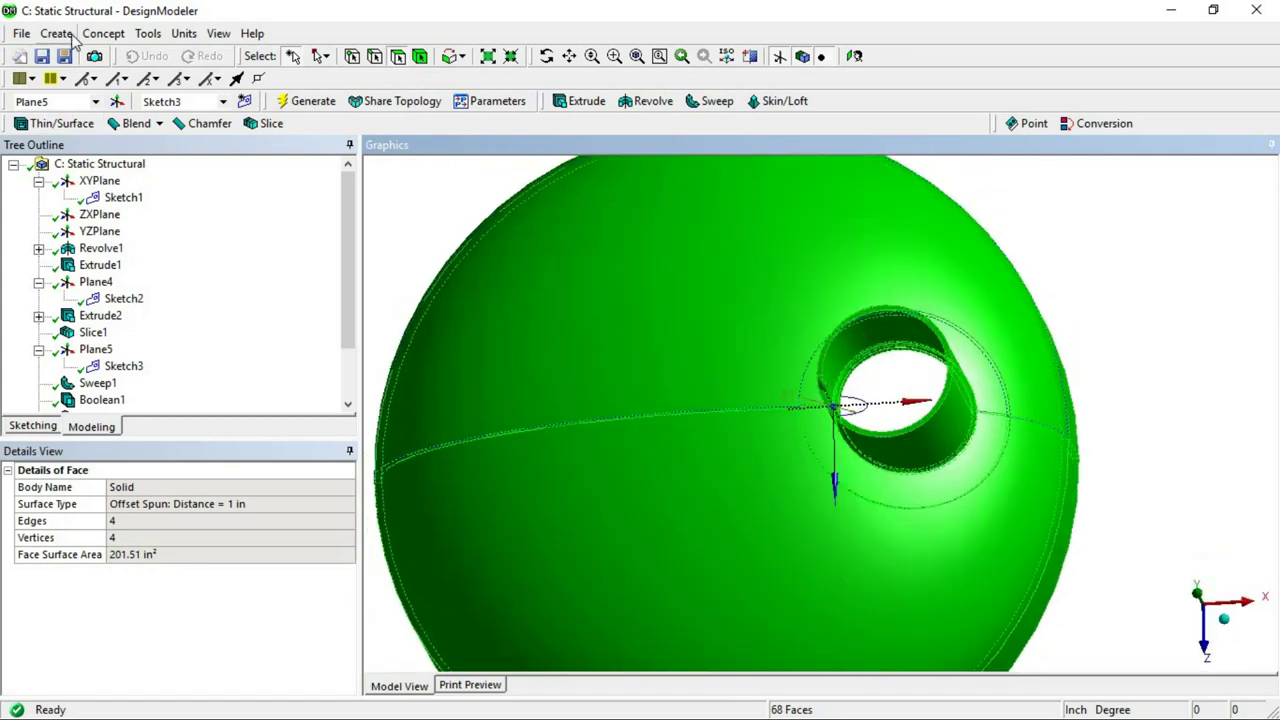
click(62, 33)
click(80, 322)
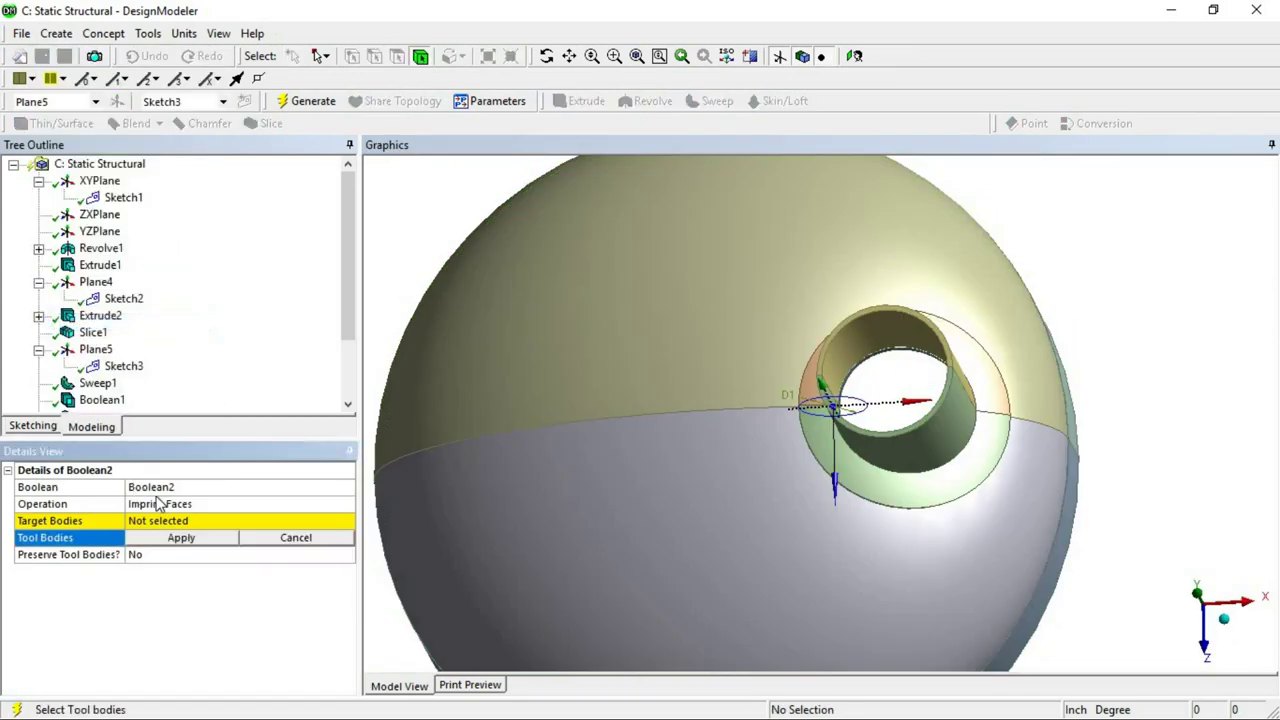
click(160, 505)
click(163, 507)
click(162, 507)
click(157, 522)
click(156, 522)
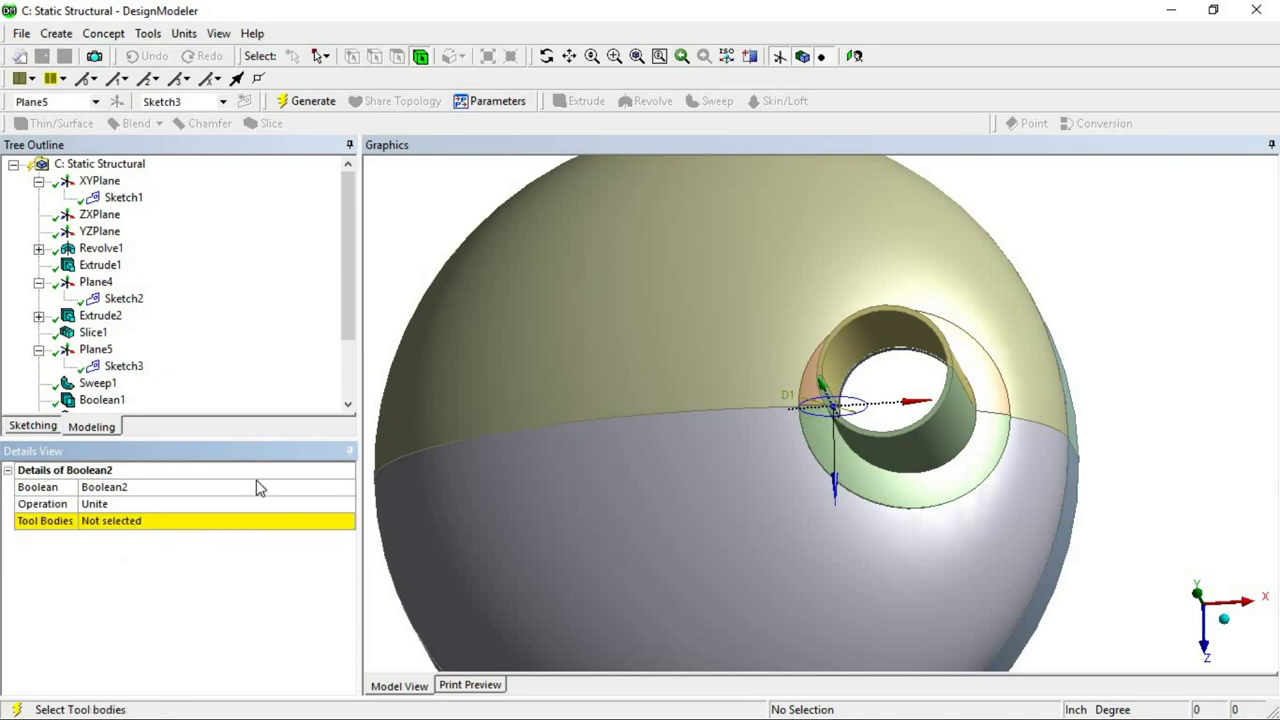
click(257, 521)
right_click(544, 378)
click(580, 558)
click(212, 524)
click(313, 101)
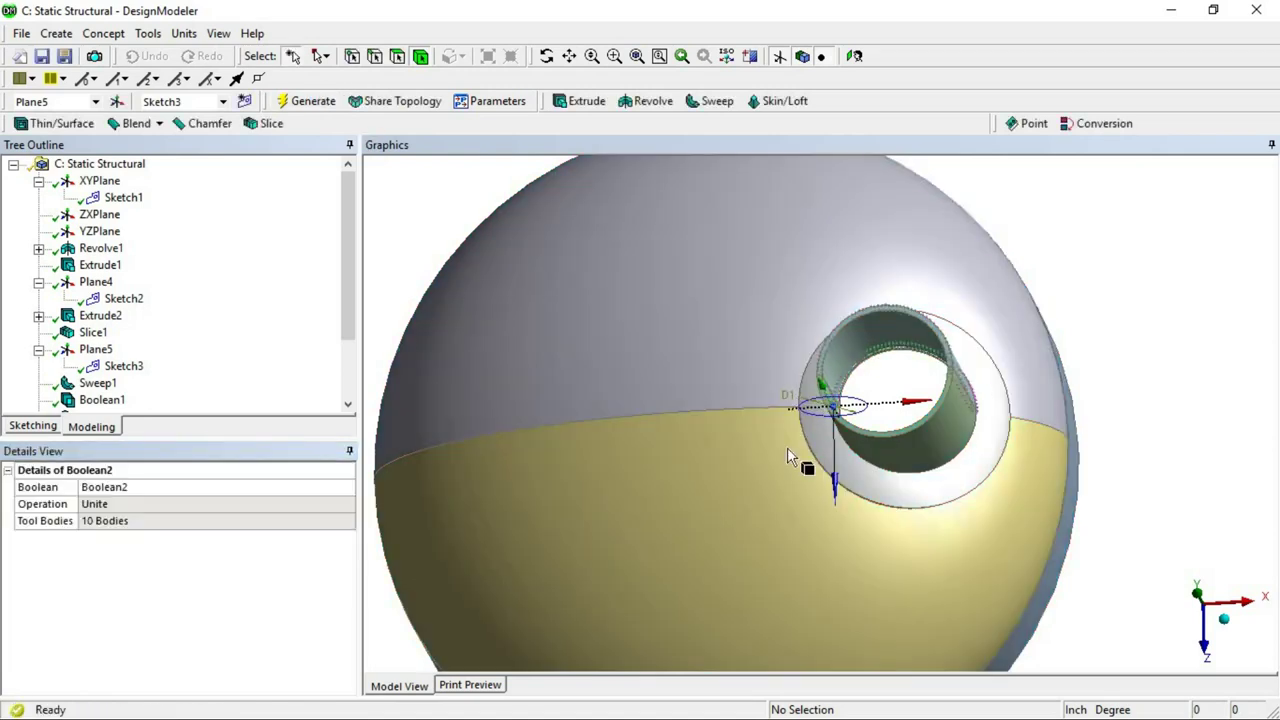
Examine the junction of pad, head and nozzle from outside and from inside the head, including the pad's outer lower edge
middle_drag(787, 449, 812, 385)
scroll(814, 384, up, 3)
middle_drag(874, 475, 720, 340)
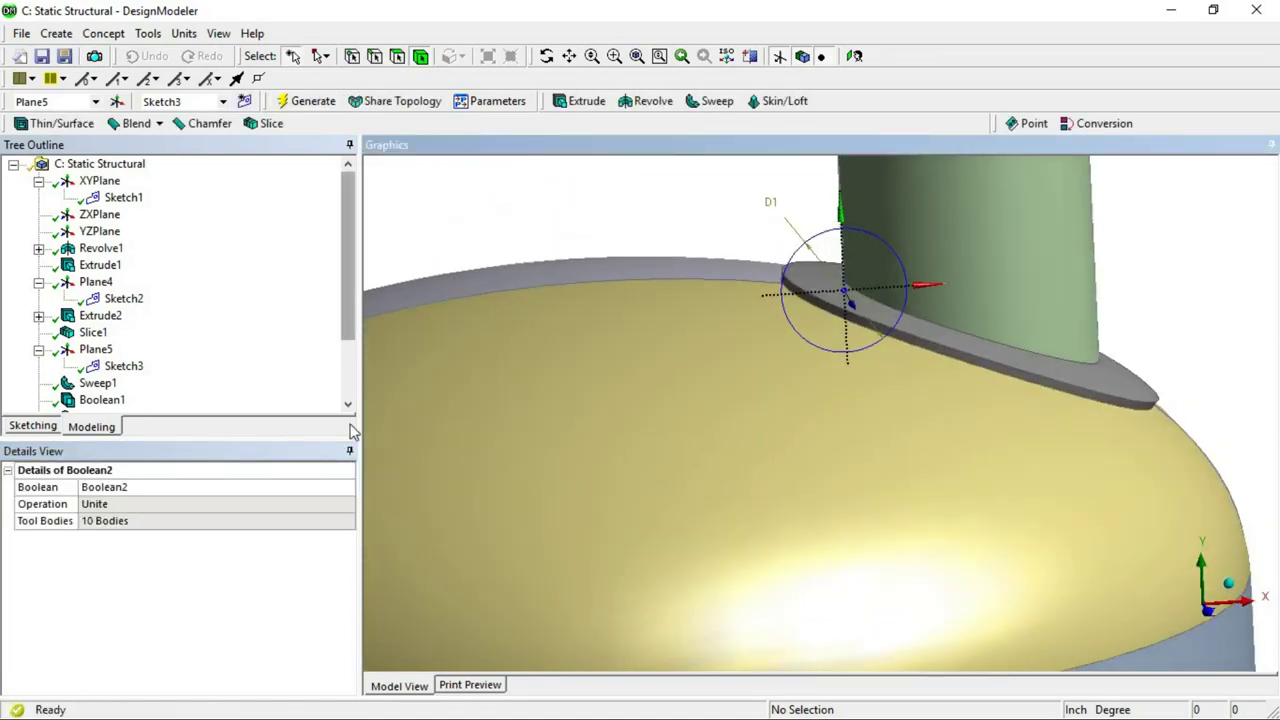
scroll(352, 430, down, 2)
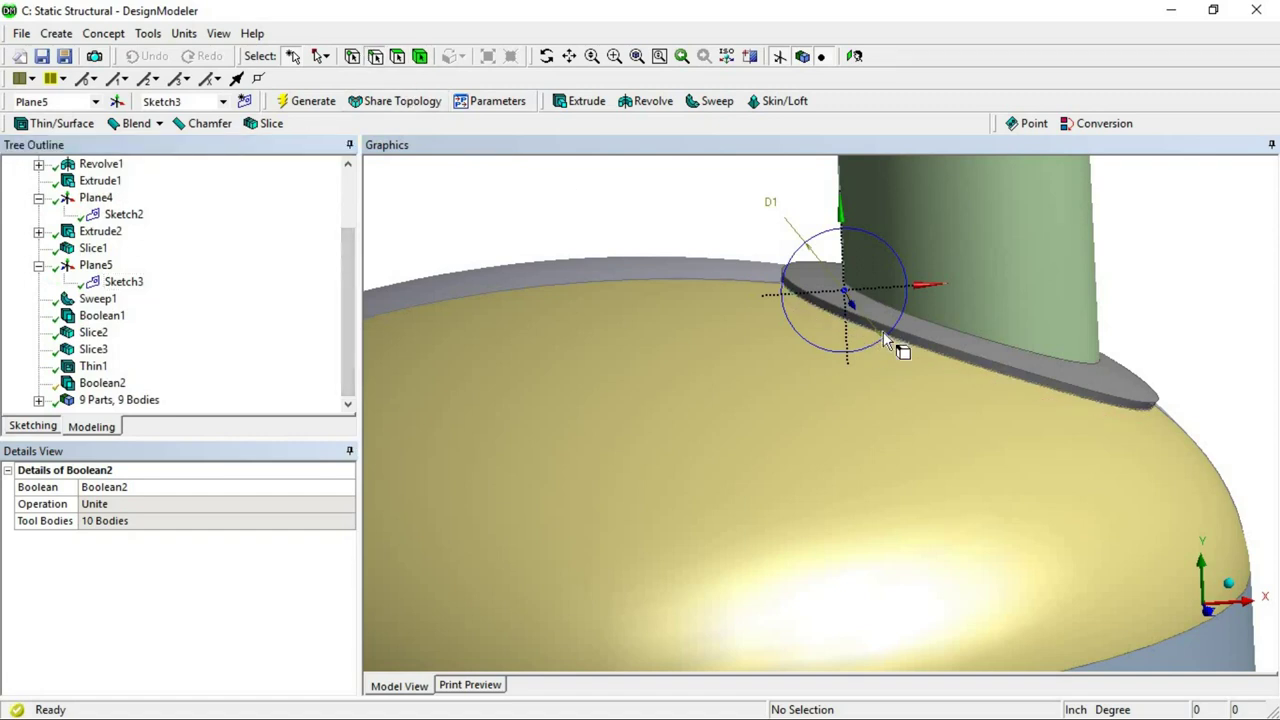
click(1030, 393)
middle_drag(1034, 405, 1168, 366)
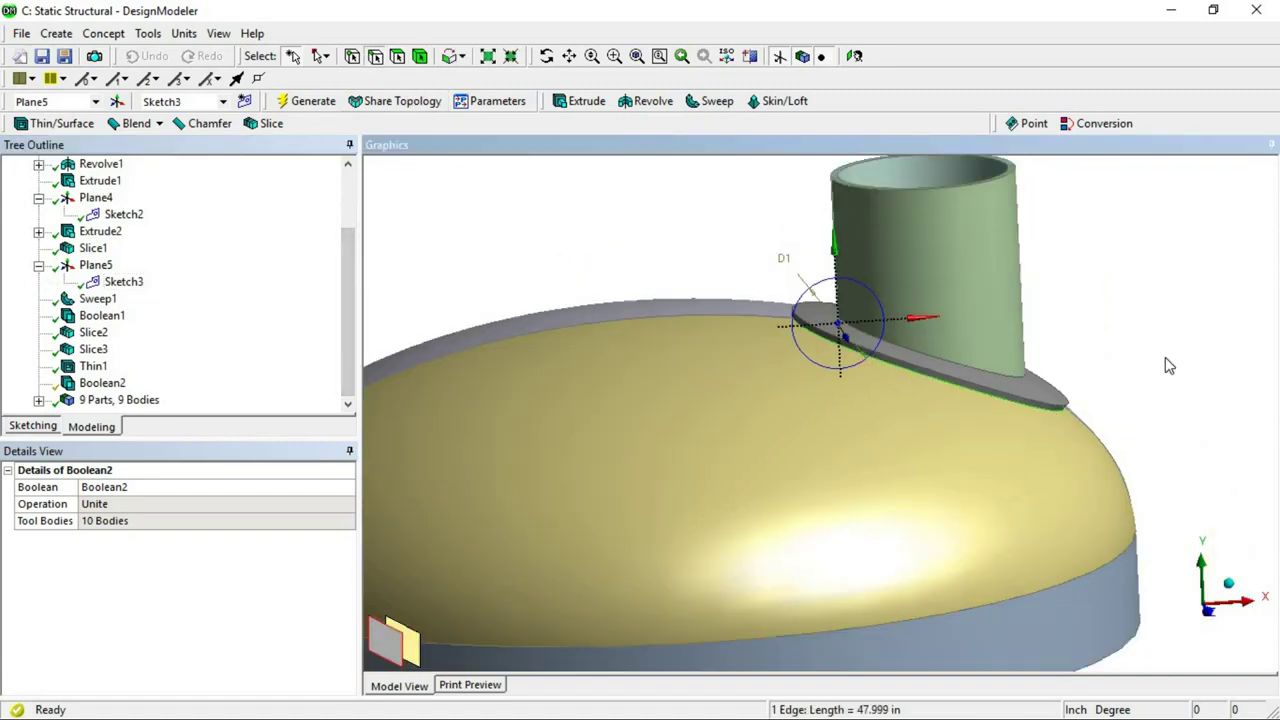
click(1168, 366)
middle_drag(920, 543, 778, 407)
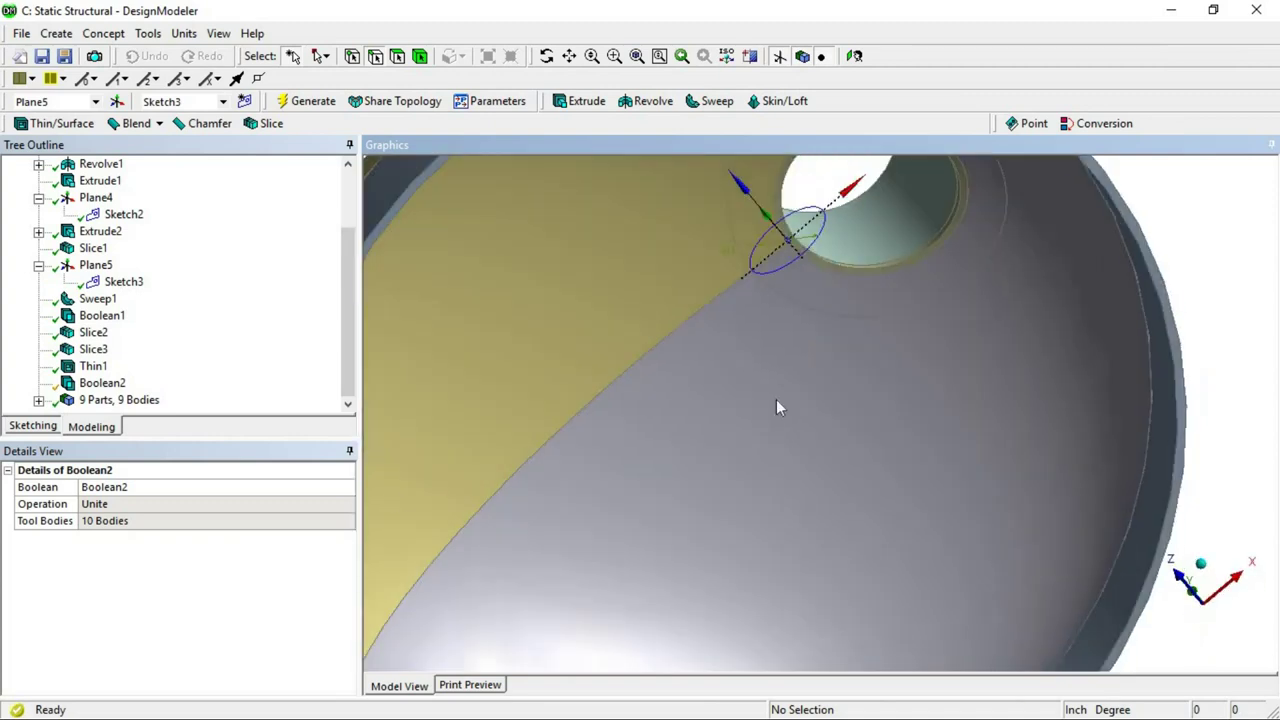
Edit the Unite Boolean so its tool bodies are only the four head, pad and nozzle bodies on one half, and regenerate it
click(110, 390)
right_click(122, 390)
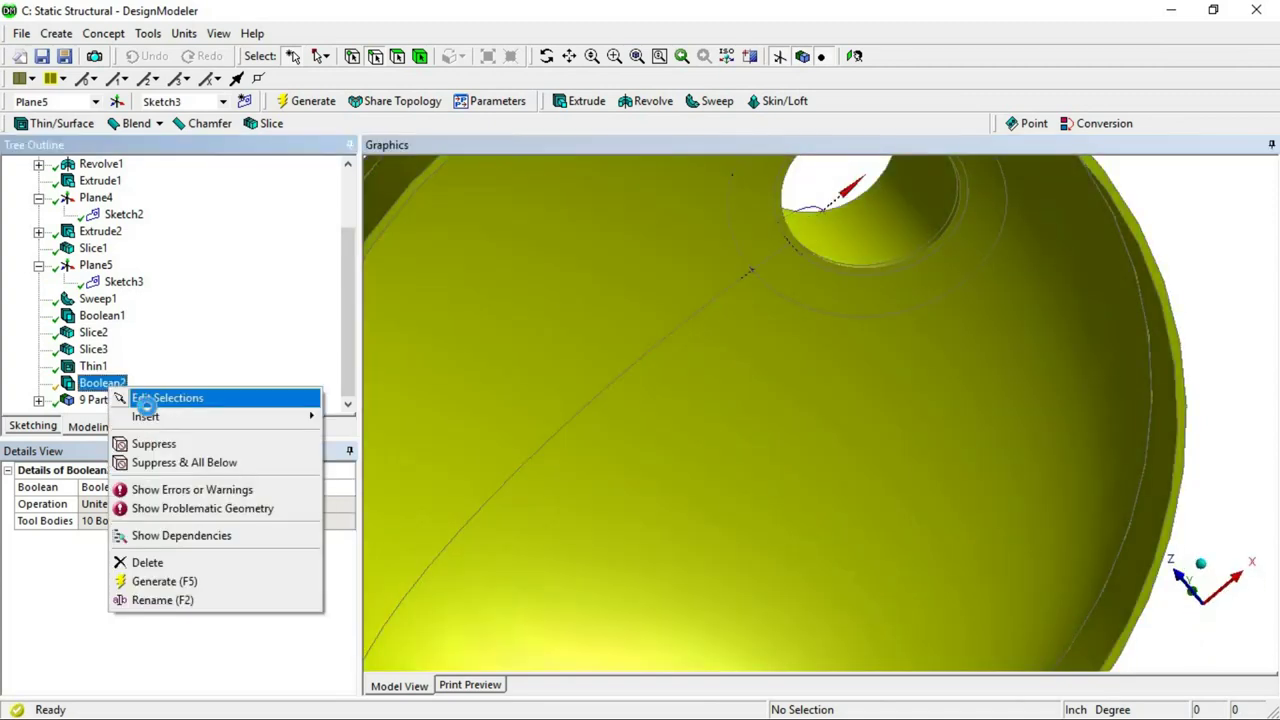
click(160, 397)
middle_drag(958, 462, 971, 524)
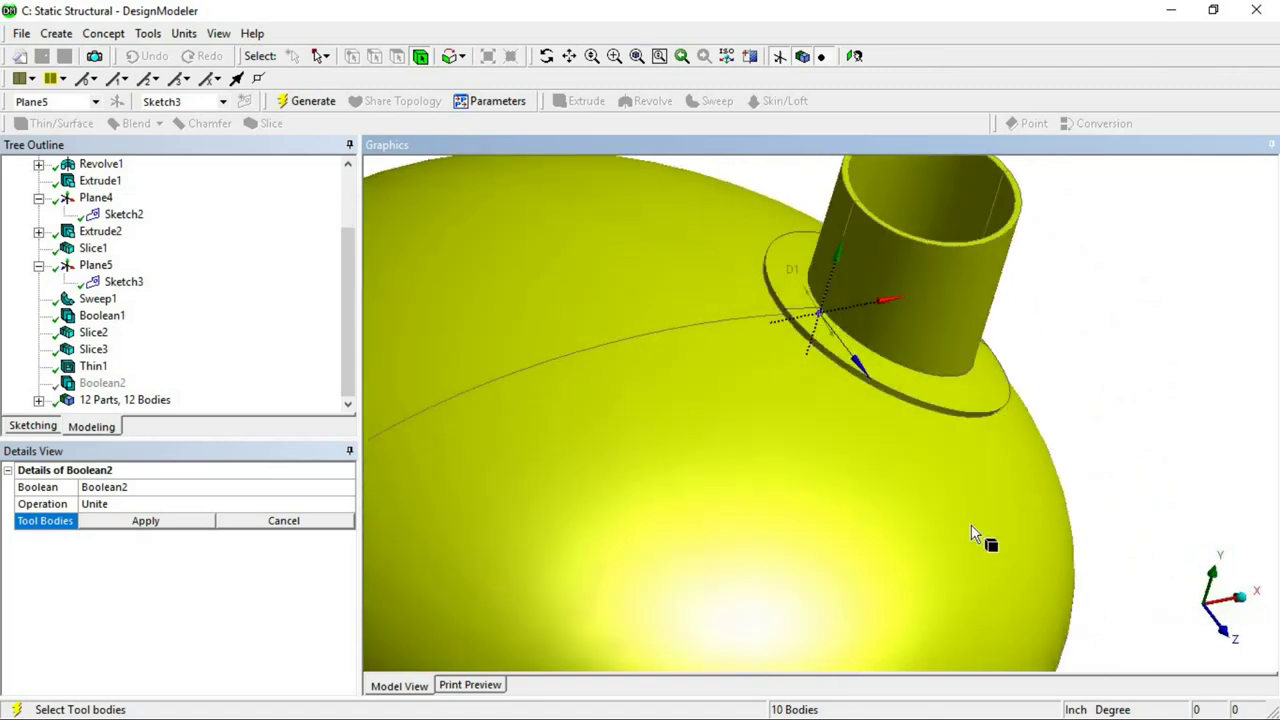
scroll(884, 436, up, 2)
scroll(888, 441, down, 3)
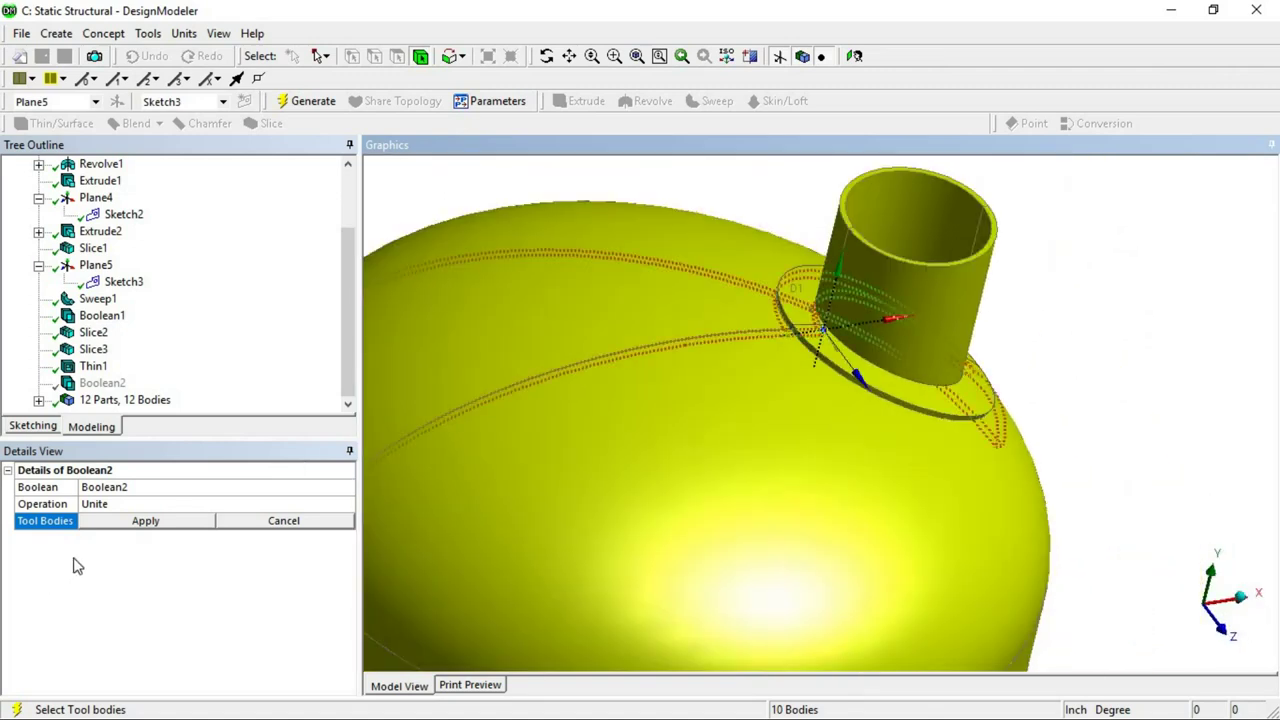
scroll(790, 440, up, 2)
click(838, 398)
ctrl+click(851, 362)
ctrl+click(855, 351)
middle_drag(948, 463, 808, 320)
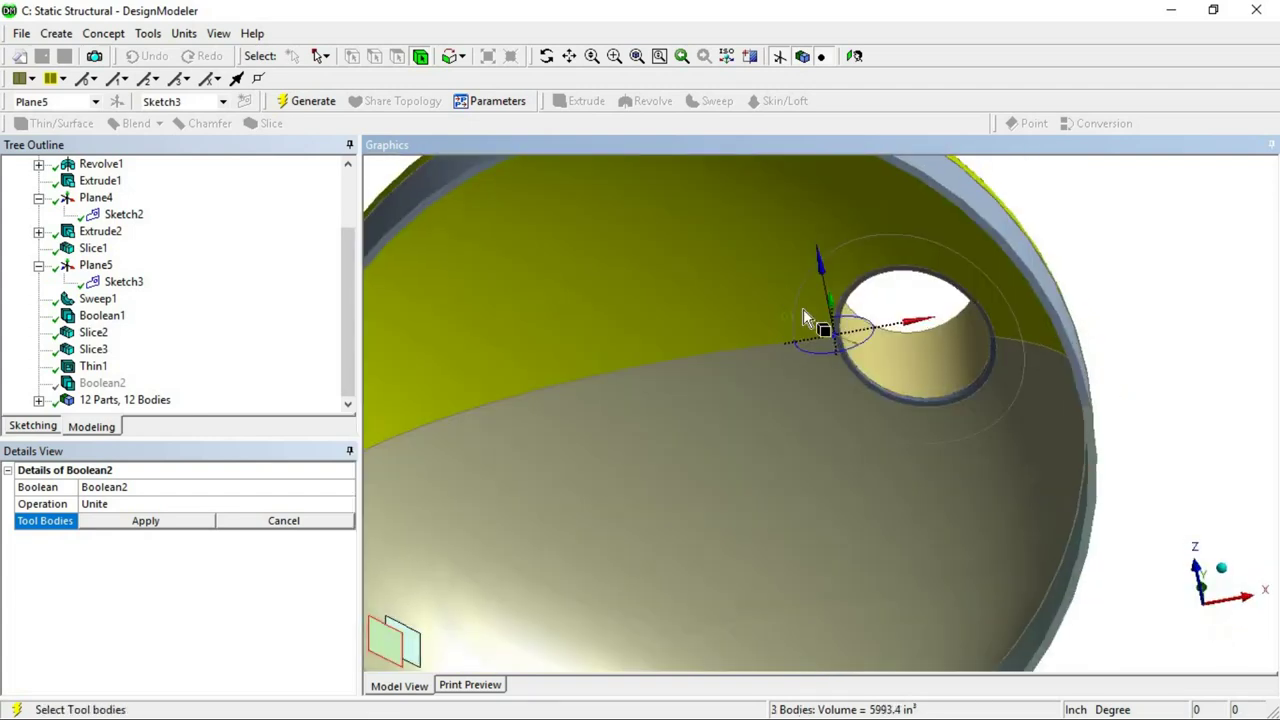
ctrl+click(848, 300)
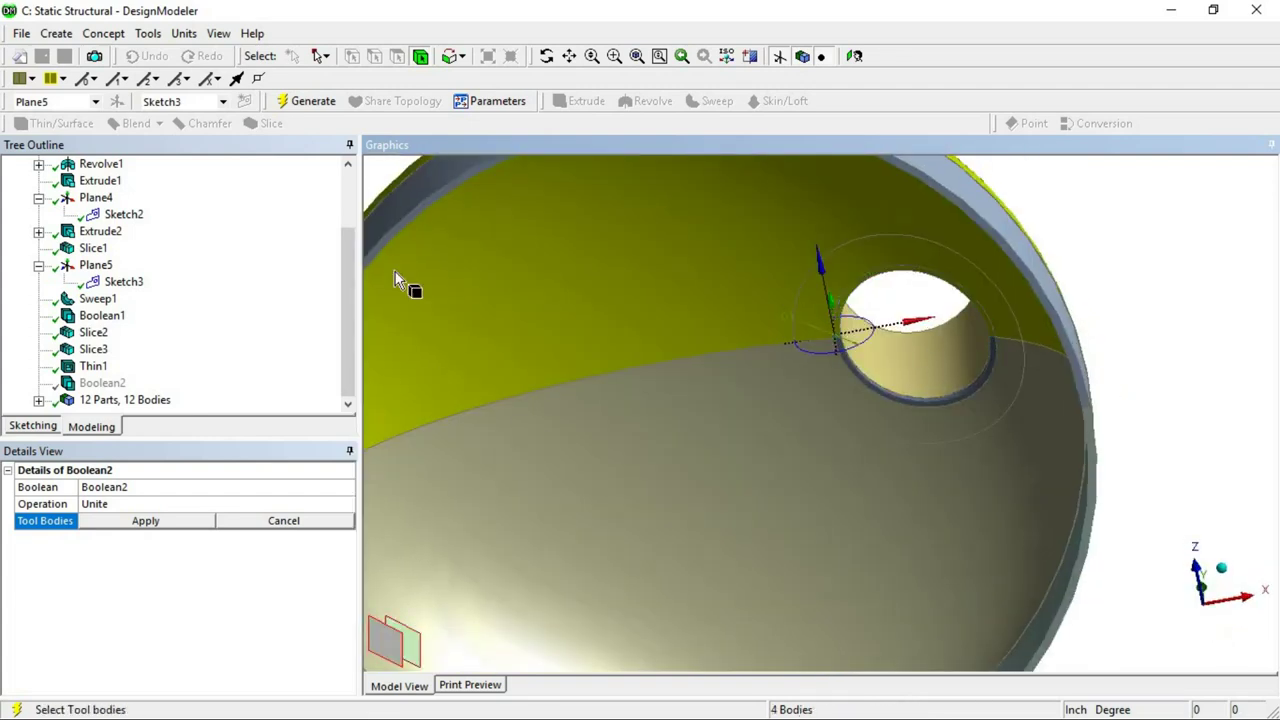
click(306, 101)
Create a second Unite Boolean joining the four head, pad and nozzle bodies on the opposite half, and generate it
middle_drag(946, 414, 450, 430)
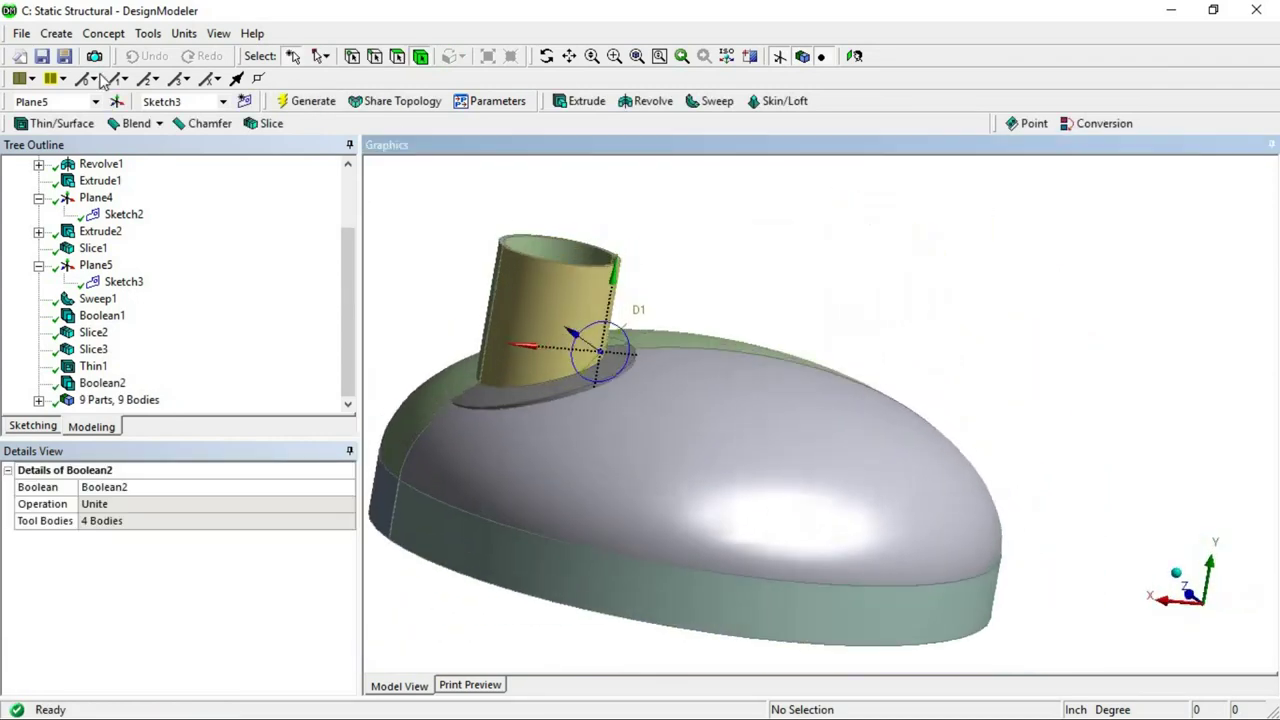
click(57, 33)
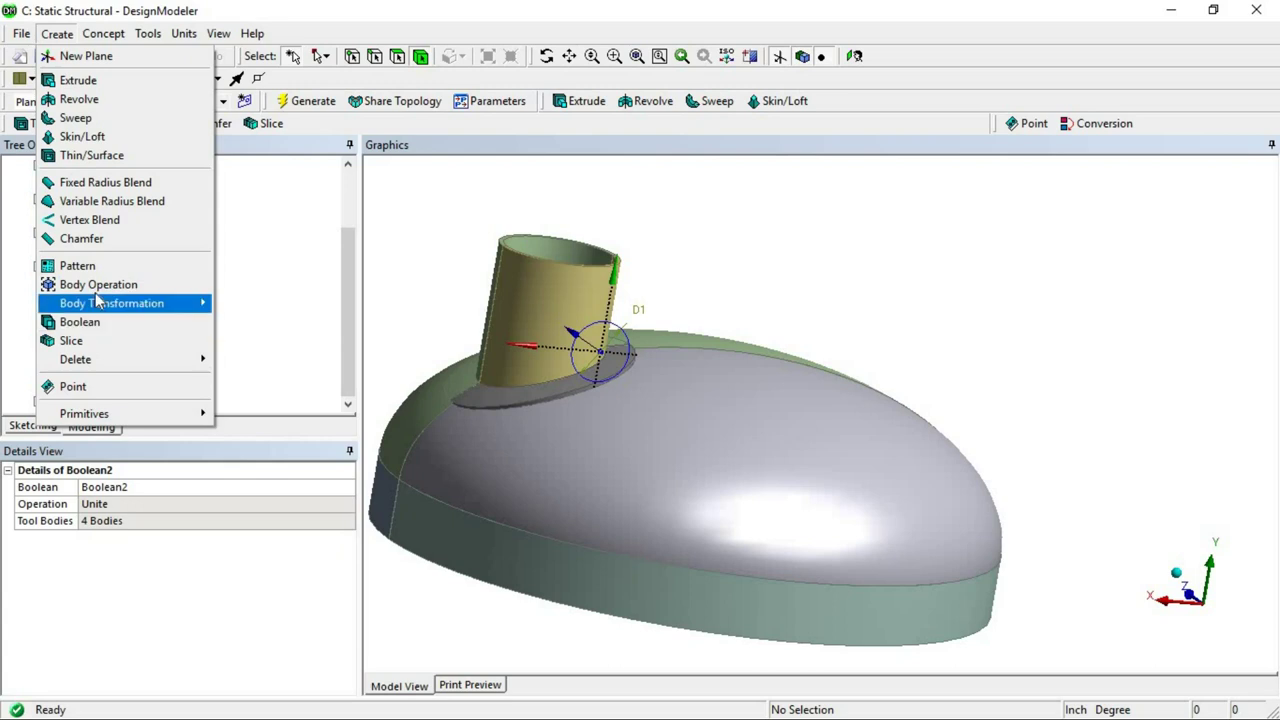
click(96, 331)
click(560, 420)
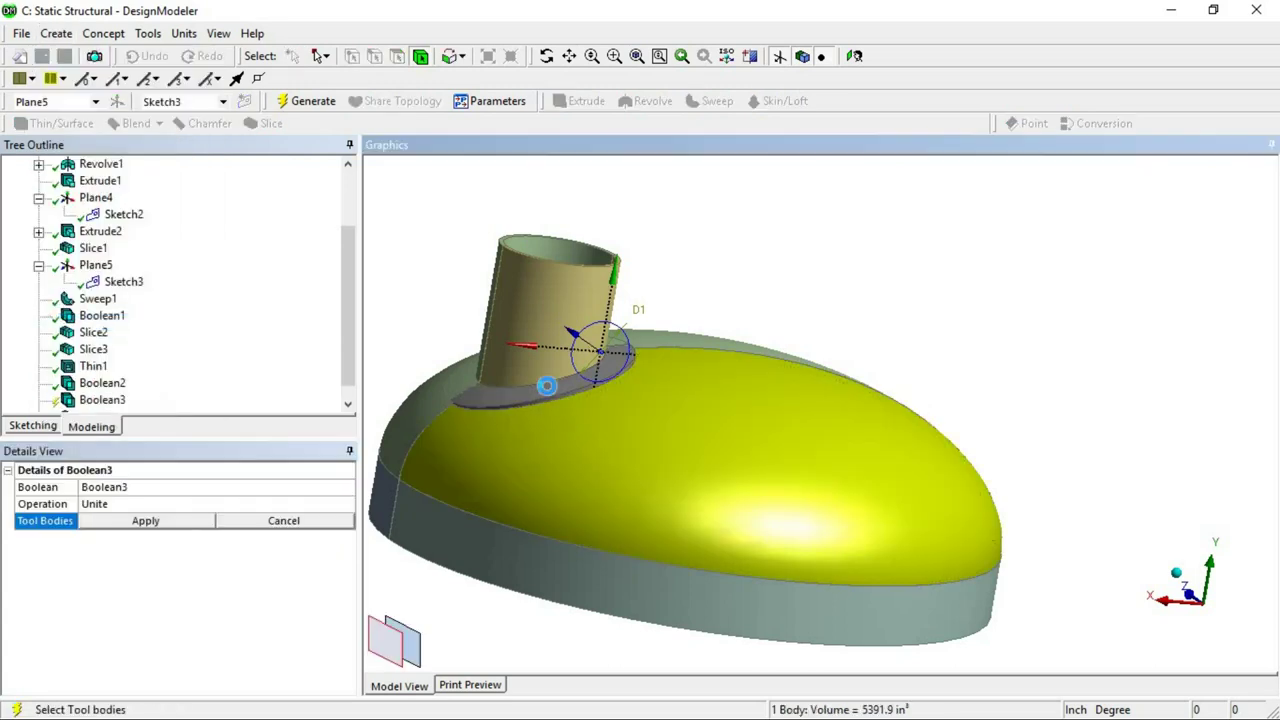
ctrl+click(543, 385)
ctrl+click(631, 395)
middle_drag(631, 395, 688, 262)
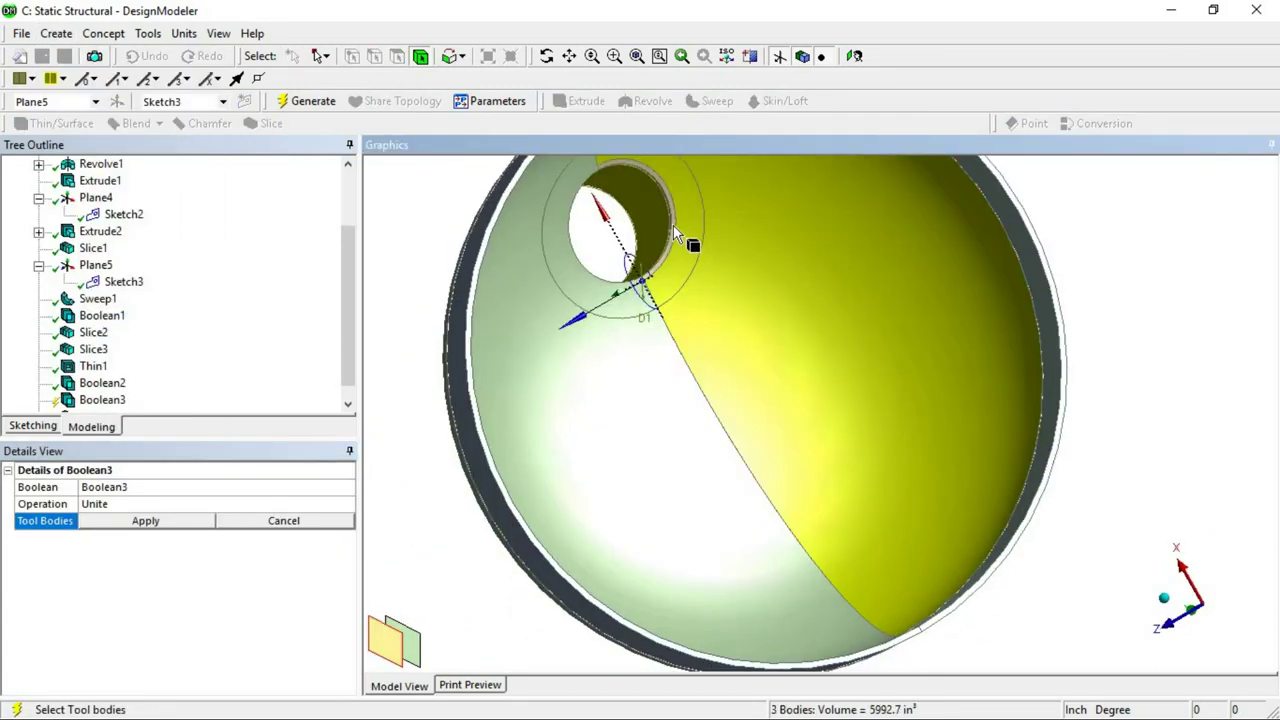
ctrl+click(691, 229)
middle_drag(714, 331, 820, 440)
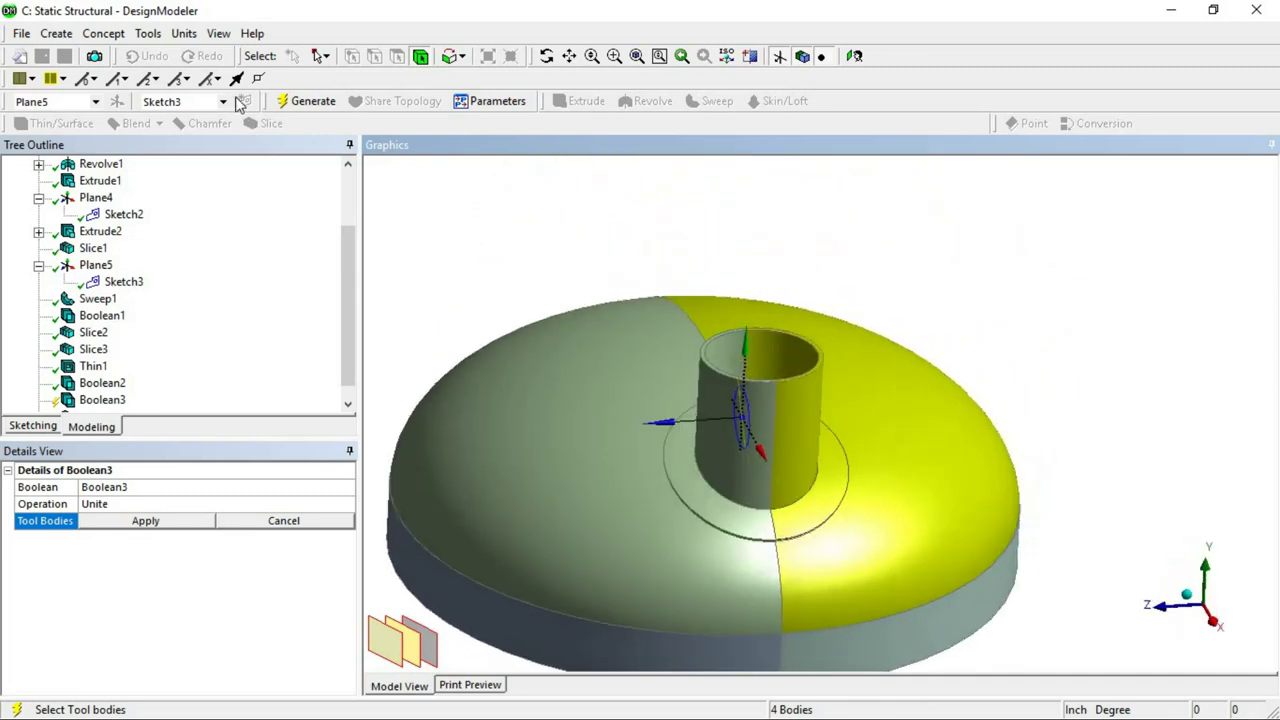
click(297, 103)
Chamfer the two outer edges where the pad meets the head, using Left-Right type with 2 in lengths, and generate it
middle_drag(894, 537, 1035, 482)
scroll(884, 457, up, 3)
ctrl+middle_drag(884, 457, 826, 540)
middle_drag(790, 450, 858, 441)
scroll(763, 423, up, 2)
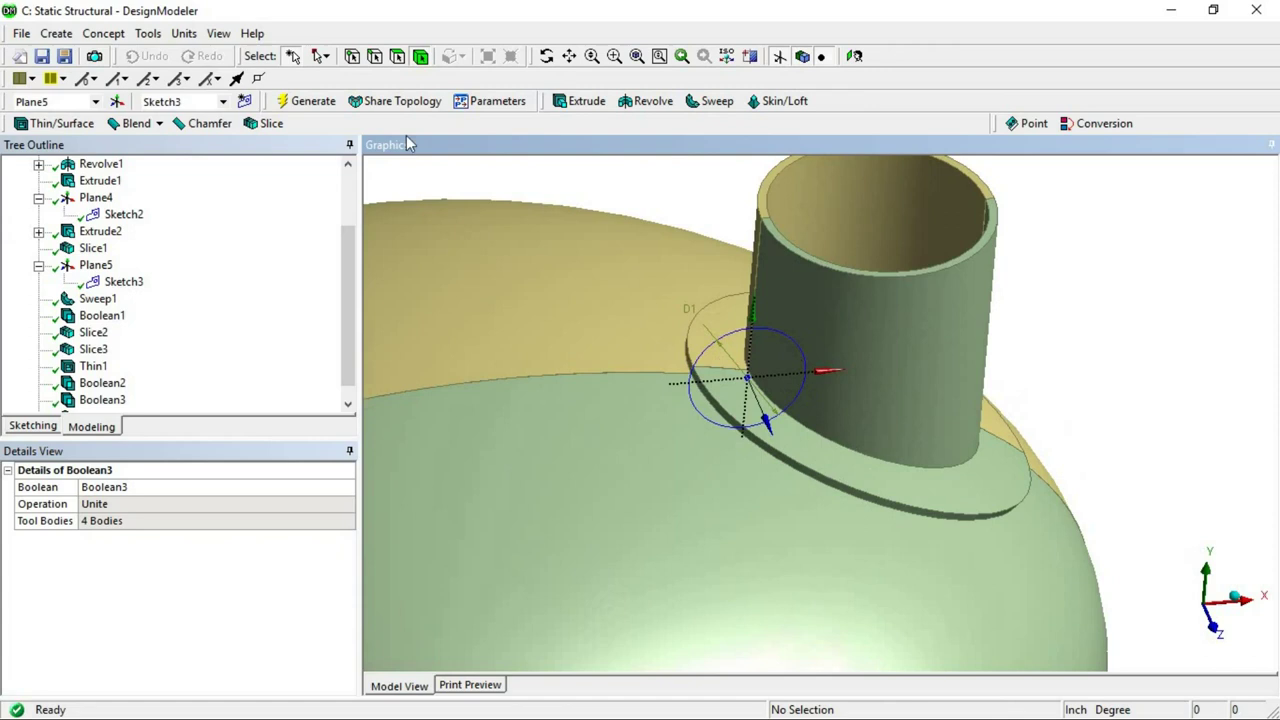
scroll(745, 505, up, 2)
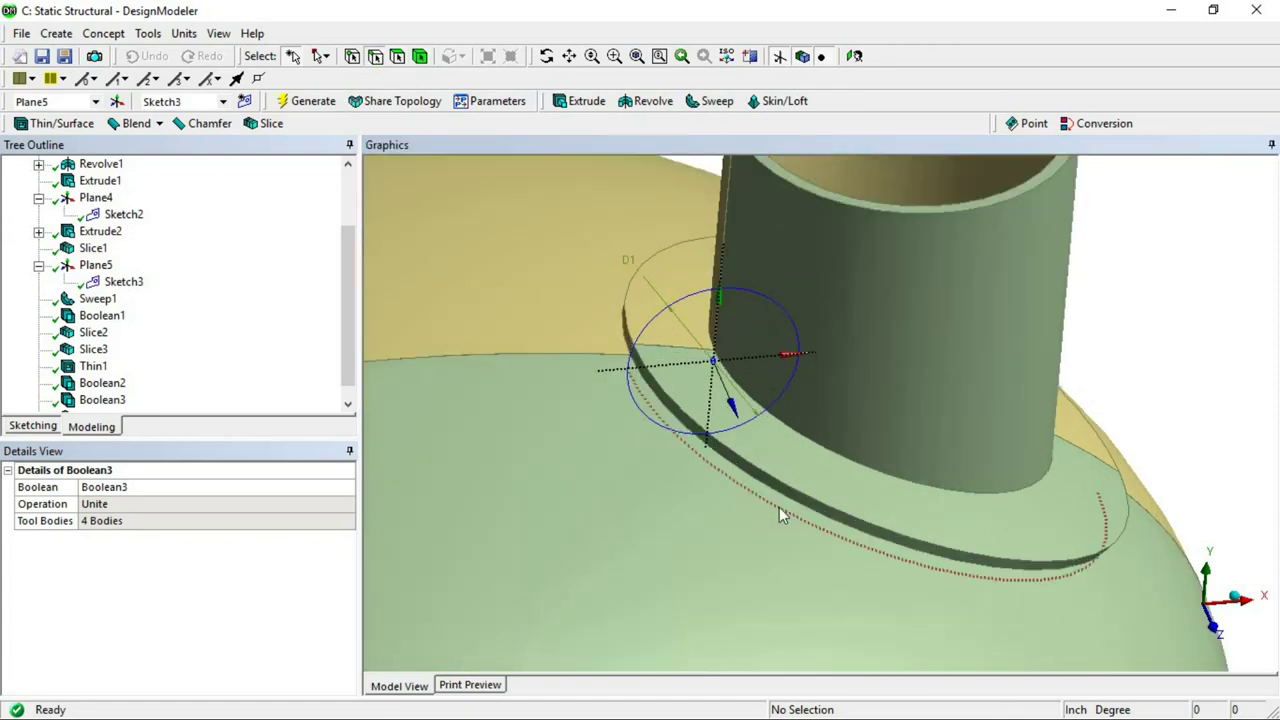
click(786, 495)
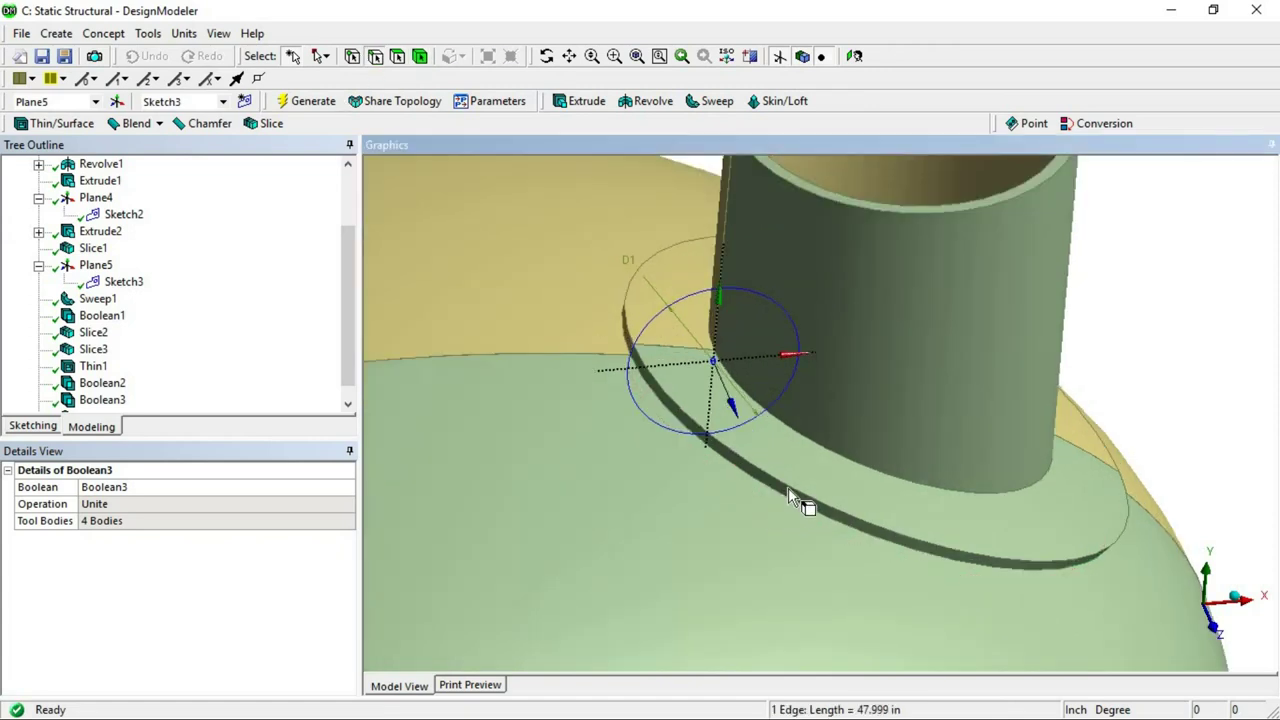
mouse_move(706, 432)
middle_down()
mouse_move(777, 434)
mouse_move(578, 325)
middle_up()
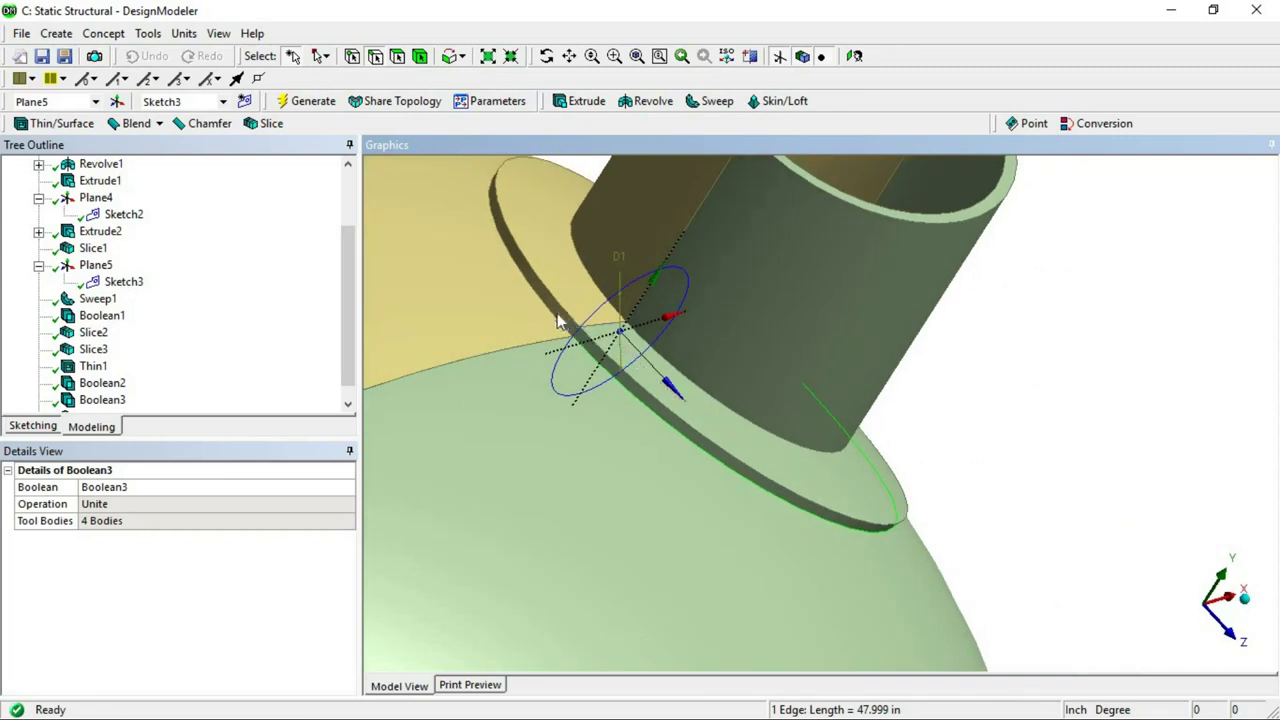
ctrl+click(552, 318)
click(203, 124)
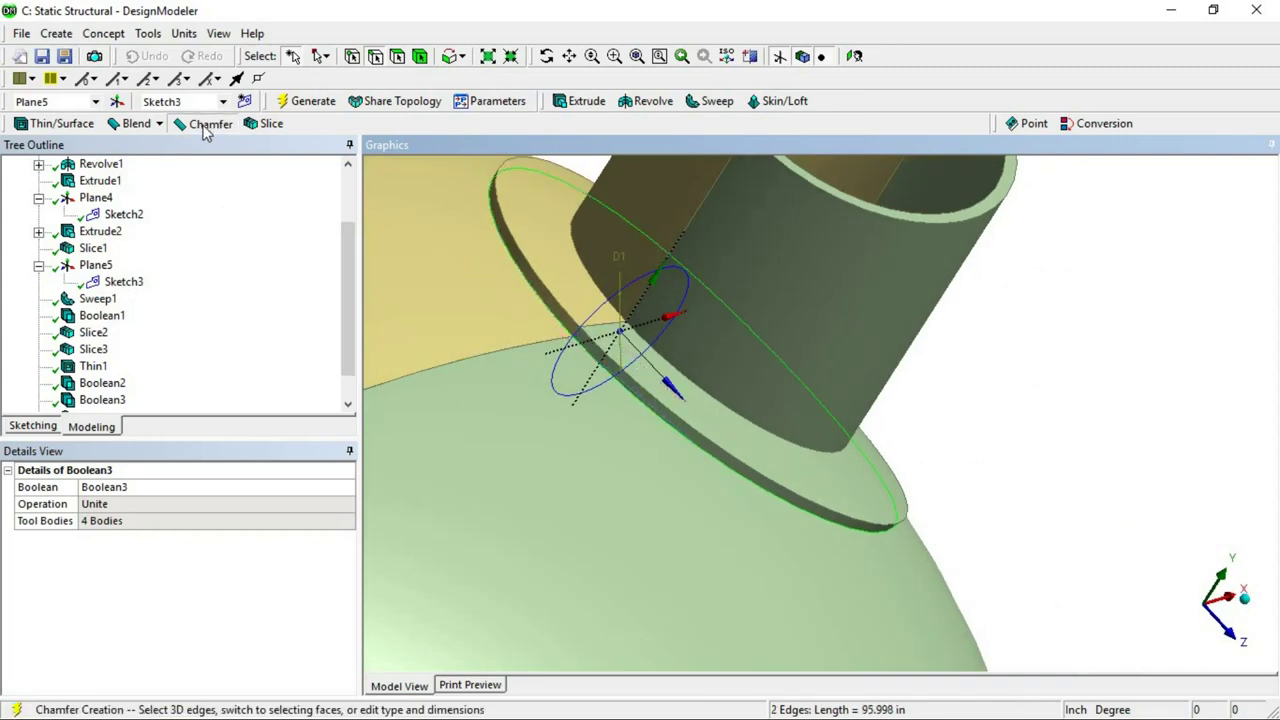
click(190, 504)
click(213, 538)
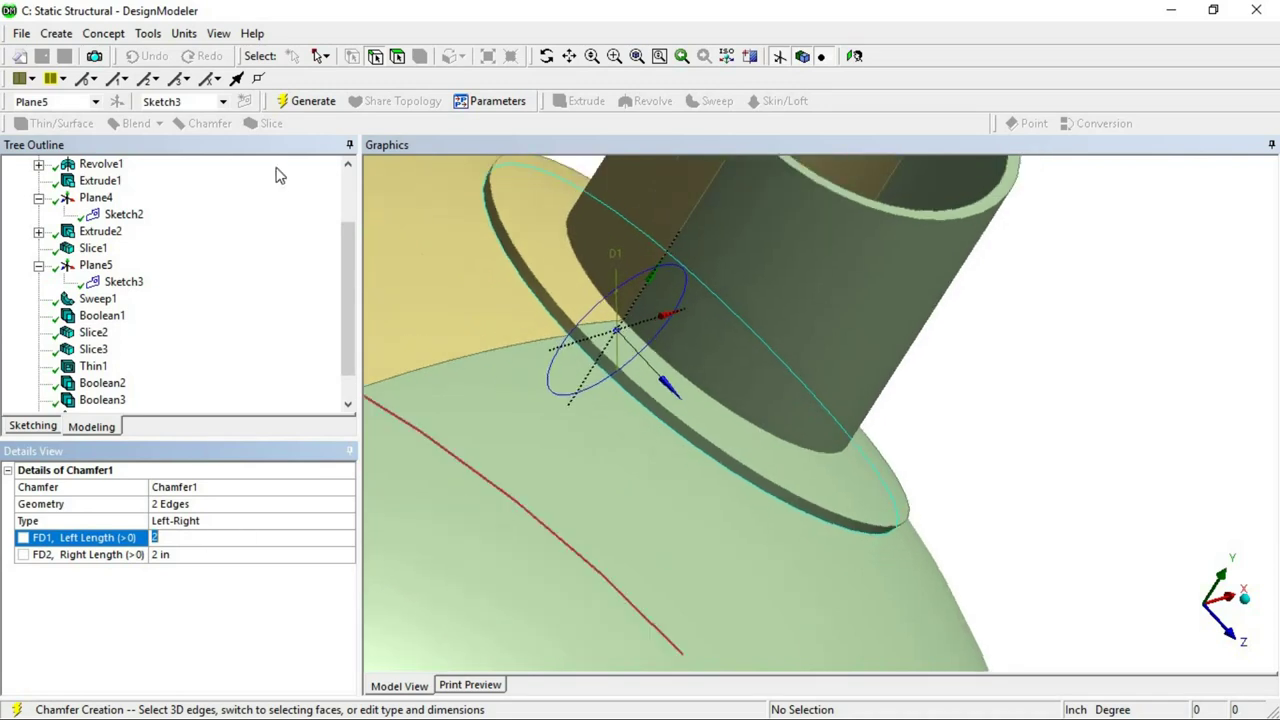
click(308, 104)
Apply a fixed-radius blend of 2 in to the two inner edges where the nozzle bore meets the head, and generate it
middle_drag(766, 403, 686, 418)
scroll(968, 390, down, 4)
middle_drag(966, 390, 773, 486)
scroll(852, 466, up, 4)
scroll(852, 466, down, 4)
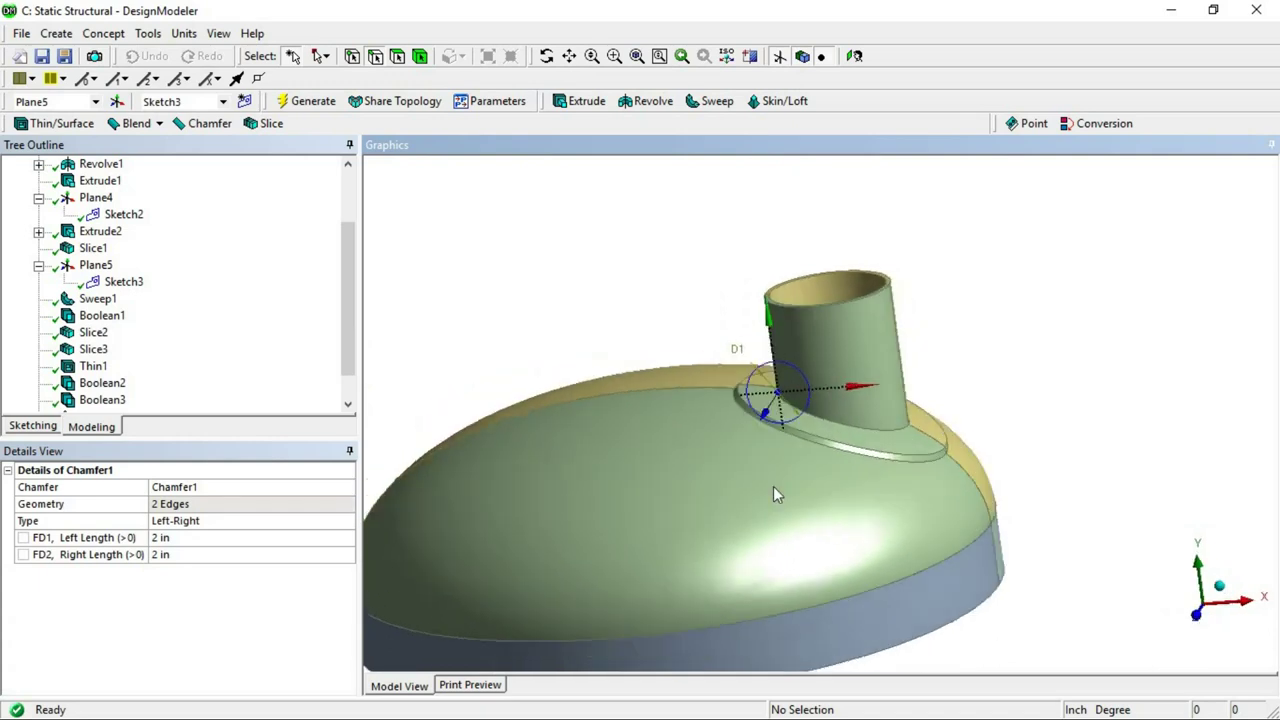
scroll(803, 424, up, 3)
middle_drag(760, 400, 896, 489)
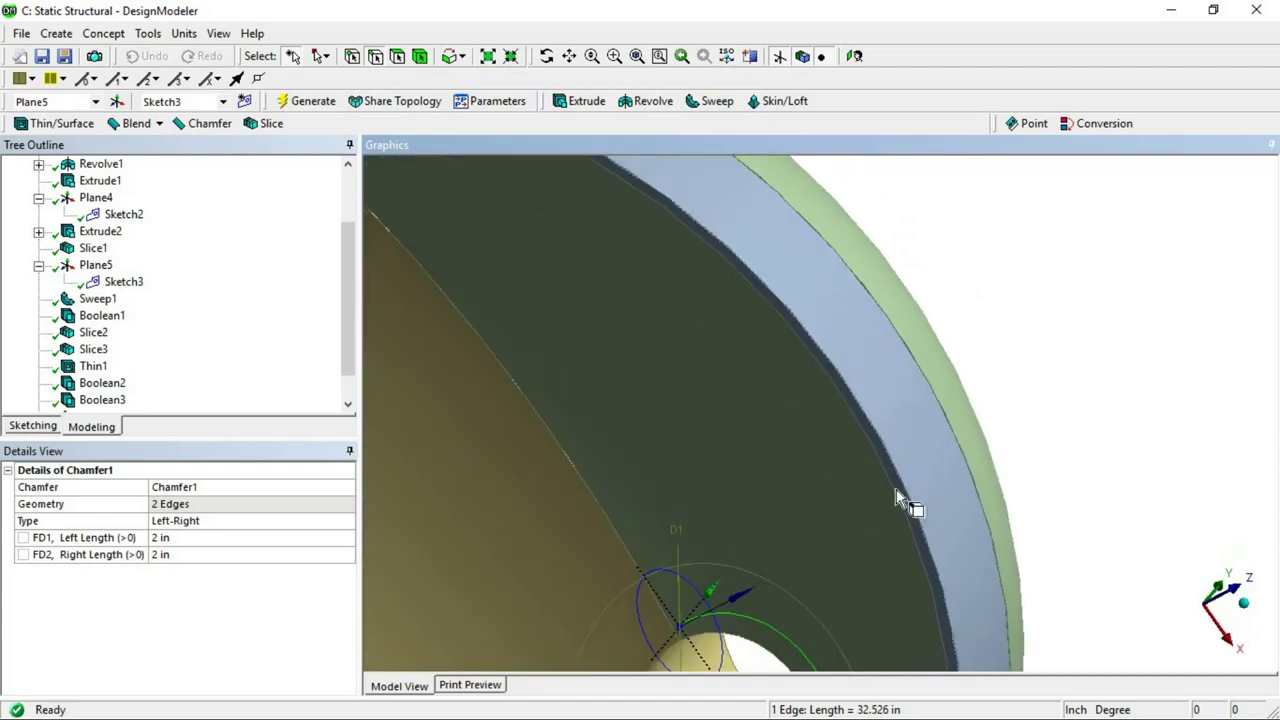
middle_drag(897, 290, 976, 430)
click(766, 515)
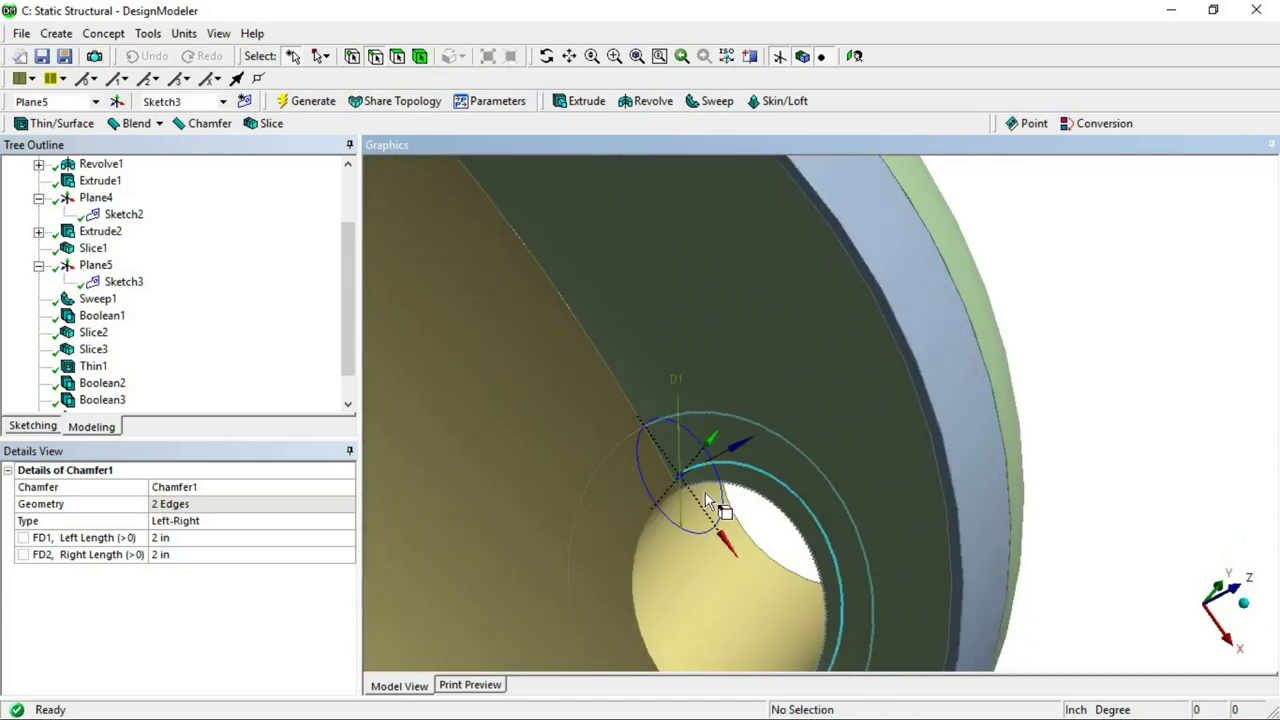
click(705, 493)
ctrl+click(664, 499)
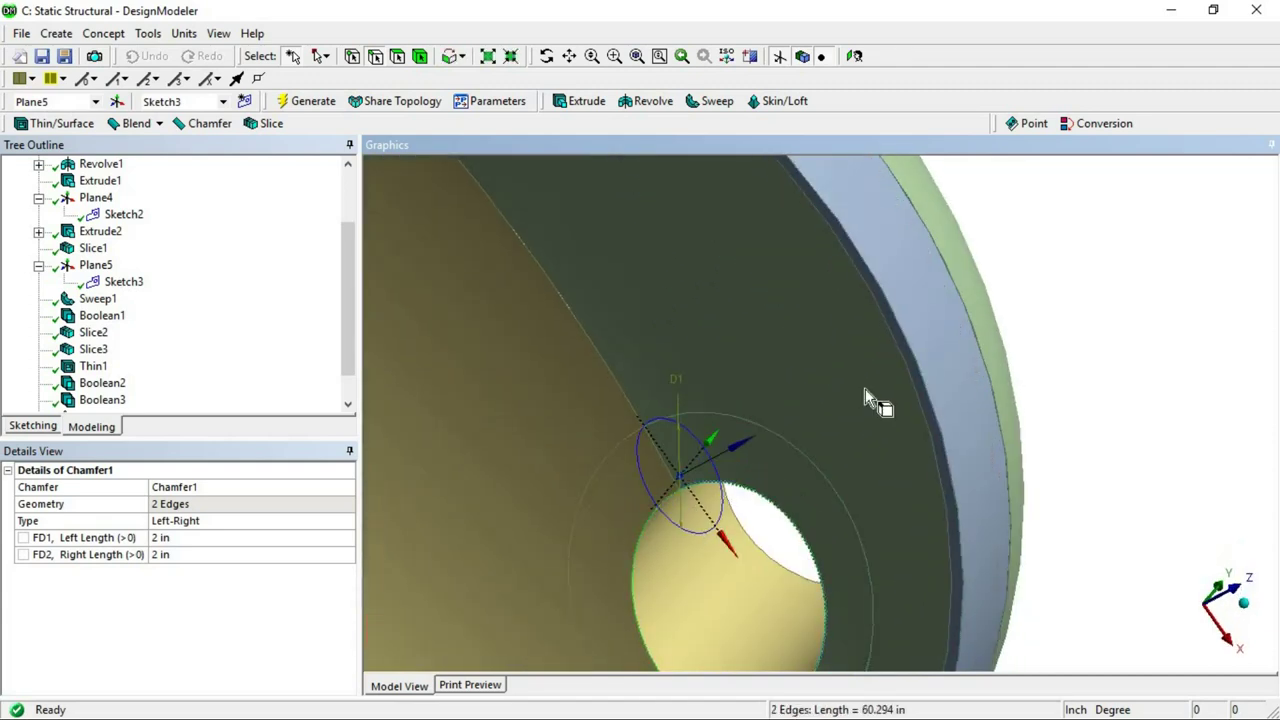
scroll(644, 374, down, 2)
click(146, 127)
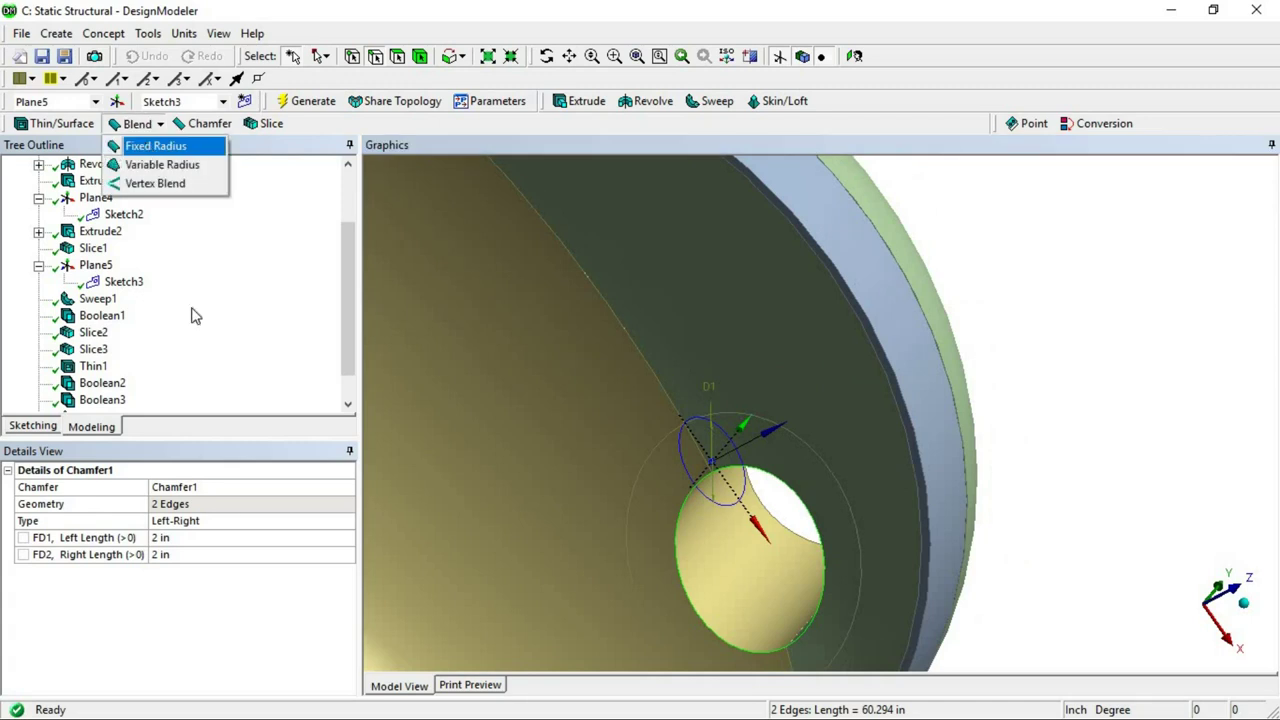
key(Return)
click(176, 521)
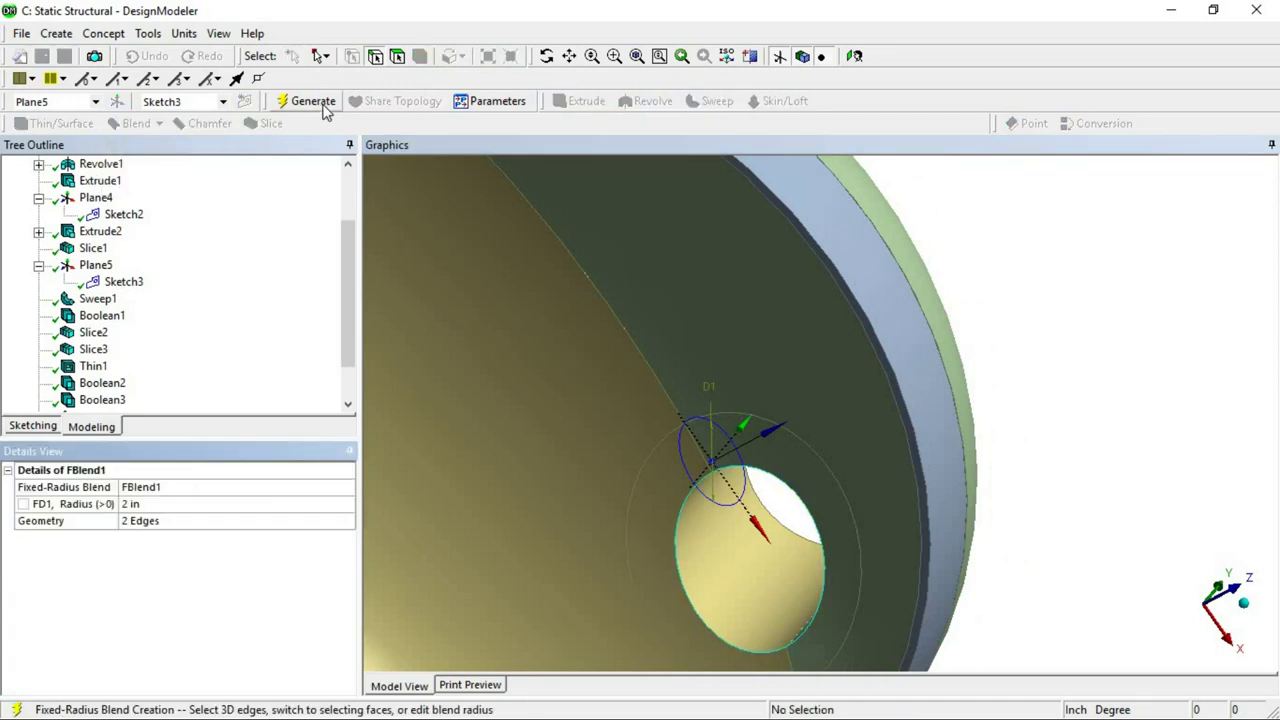
click(322, 104)
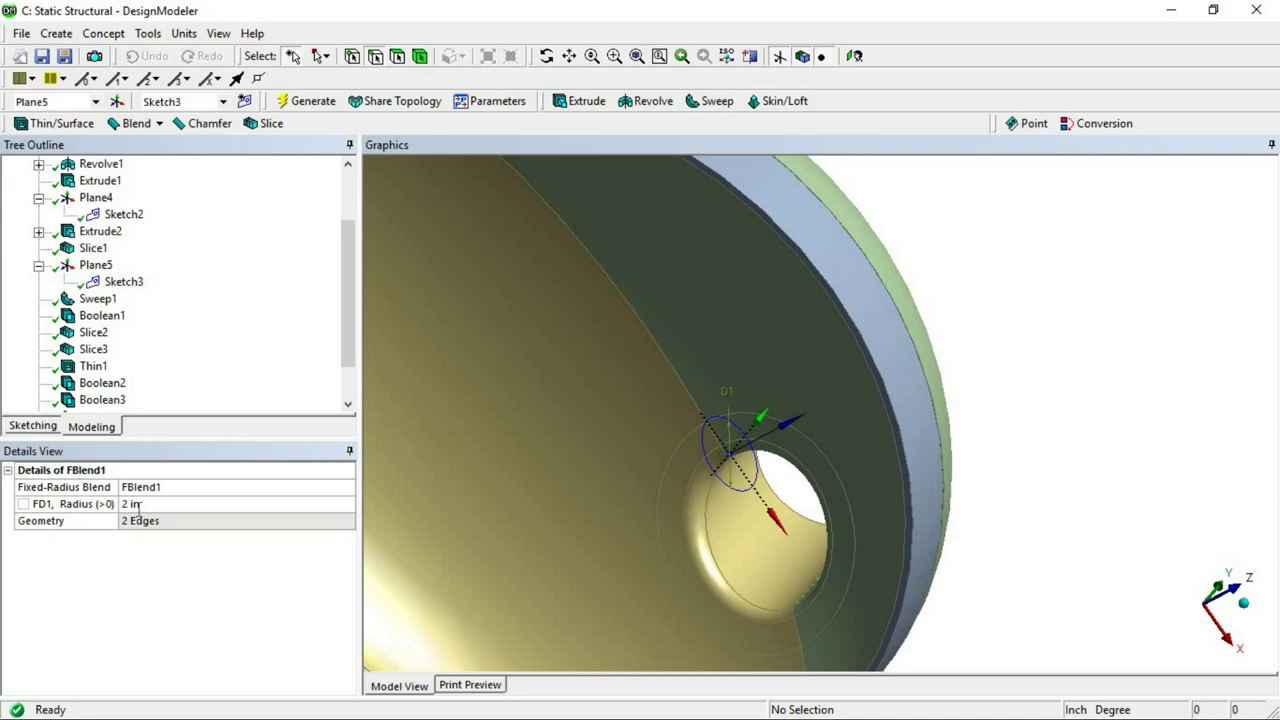
Set the inner nozzle blend's radius to 1 in and regenerate it
click(138, 505)
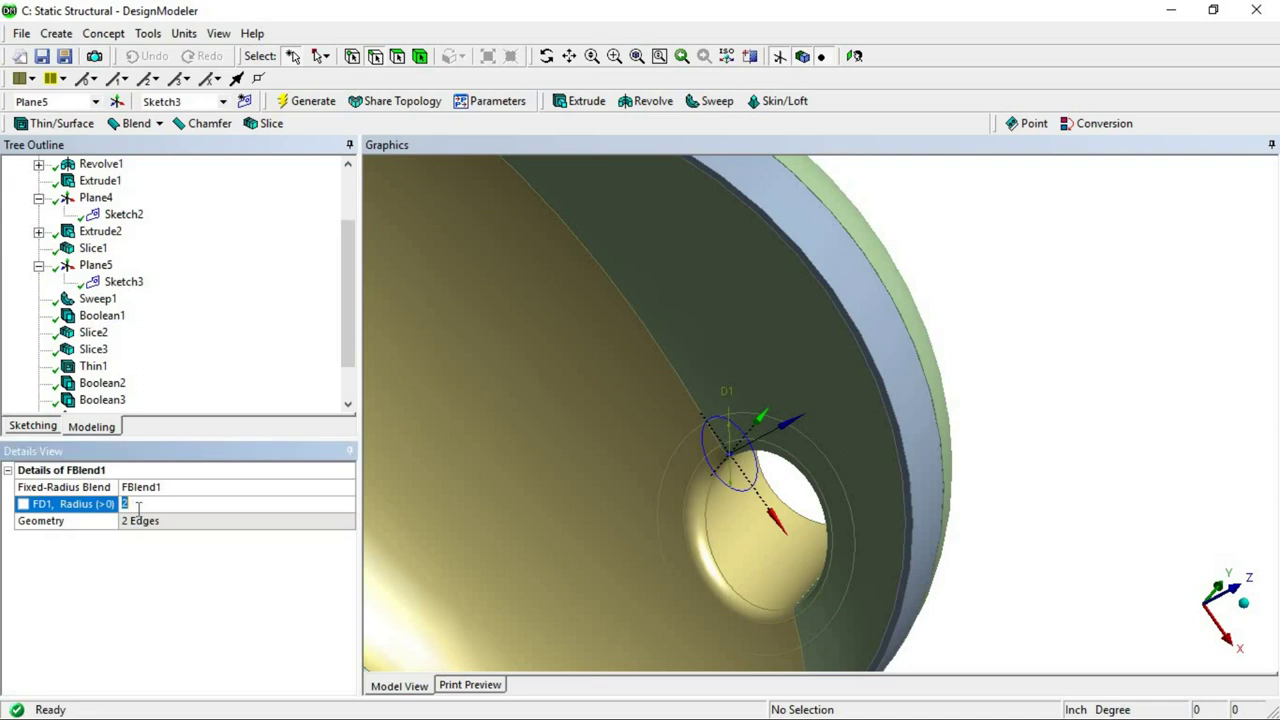
click(315, 107)
scroll(886, 457, down, 3)
middle_drag(840, 552, 605, 520)
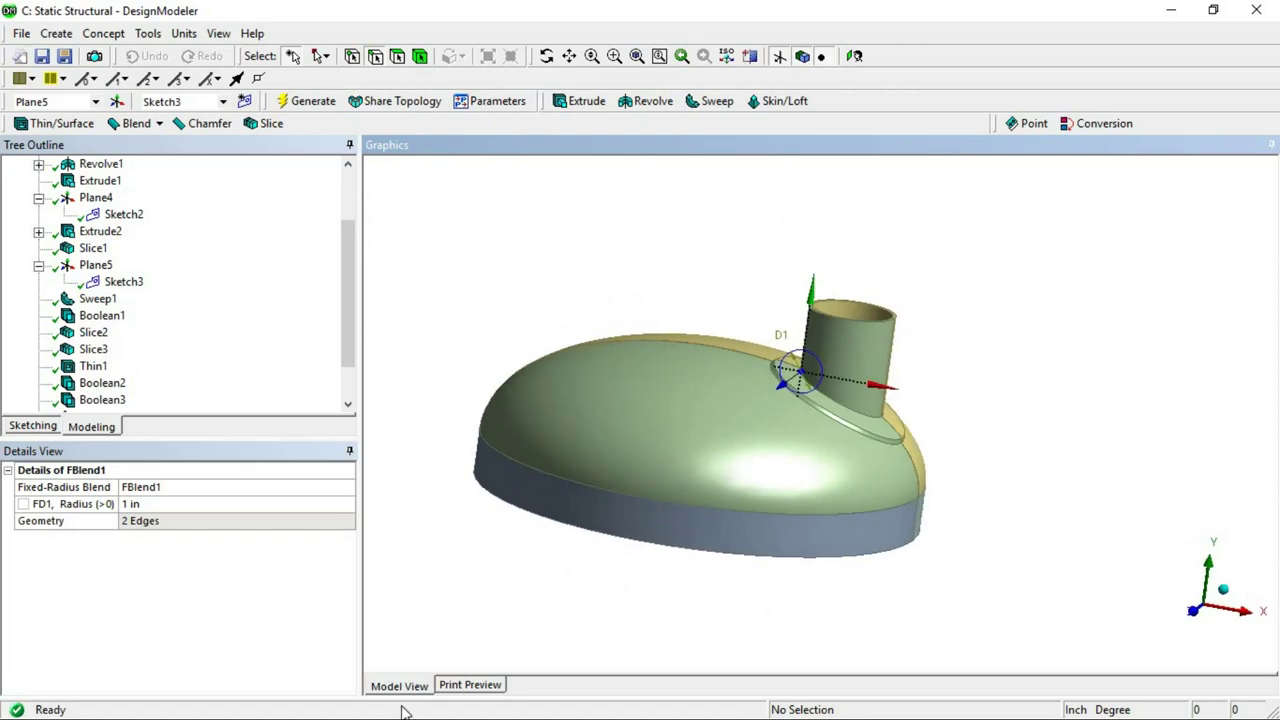
Switch to the PowerPoint dimension slide, place it side by side with DesignModeler, and compare the finished model with the drawing
key(alt+Tab)
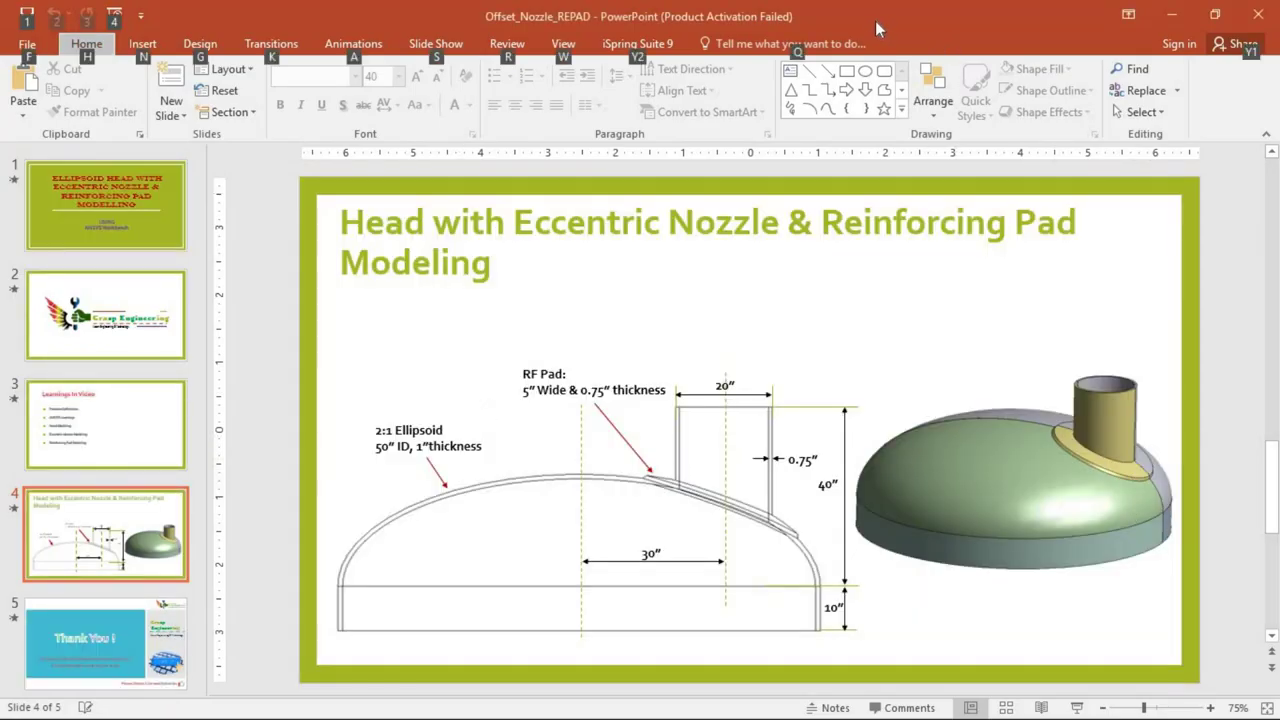
key(super+Right)
click(185, 264)
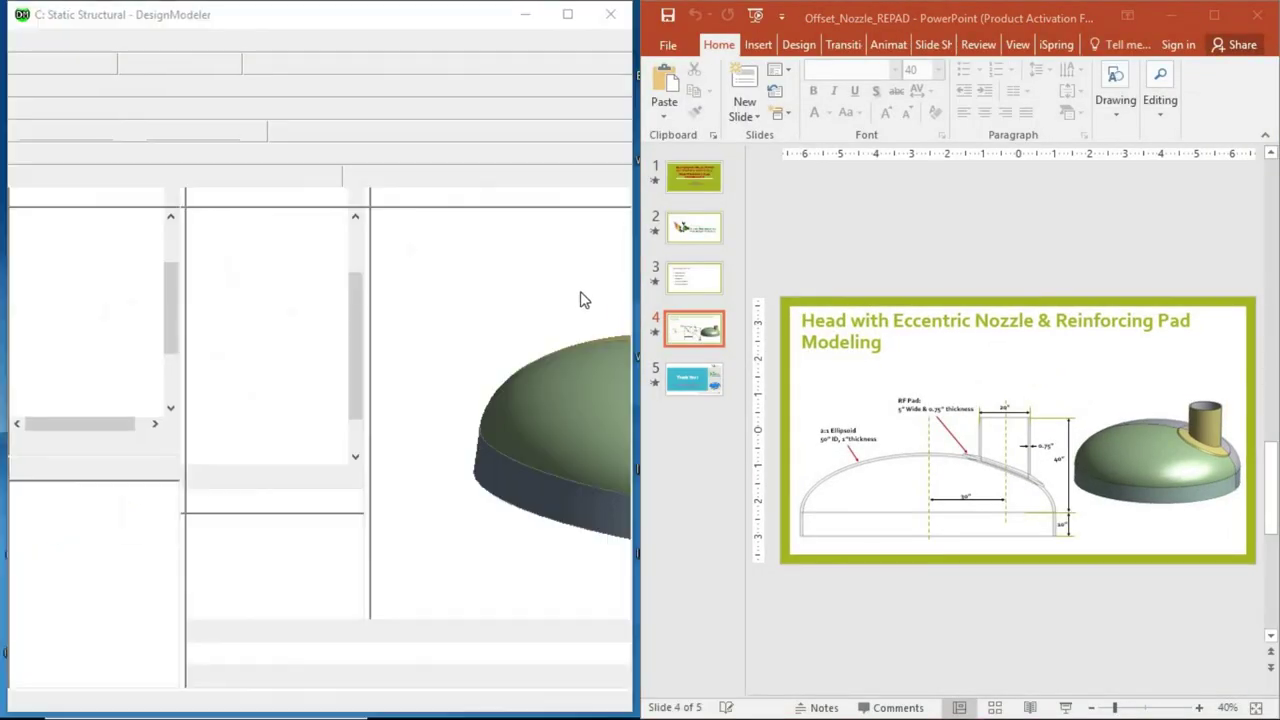
middle_drag(471, 451, 855, 535)
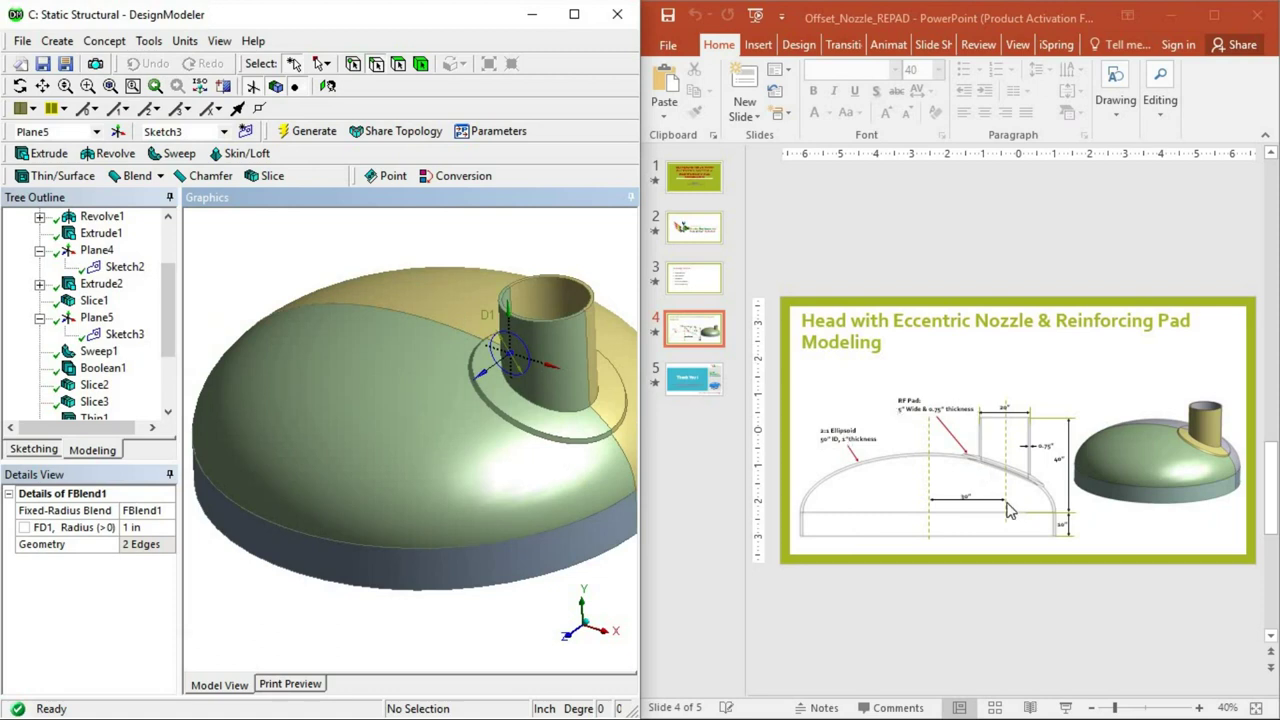
mouse_move(495, 399)
middle_down()
mouse_move(490, 460)
mouse_move(483, 417)
middle_up()
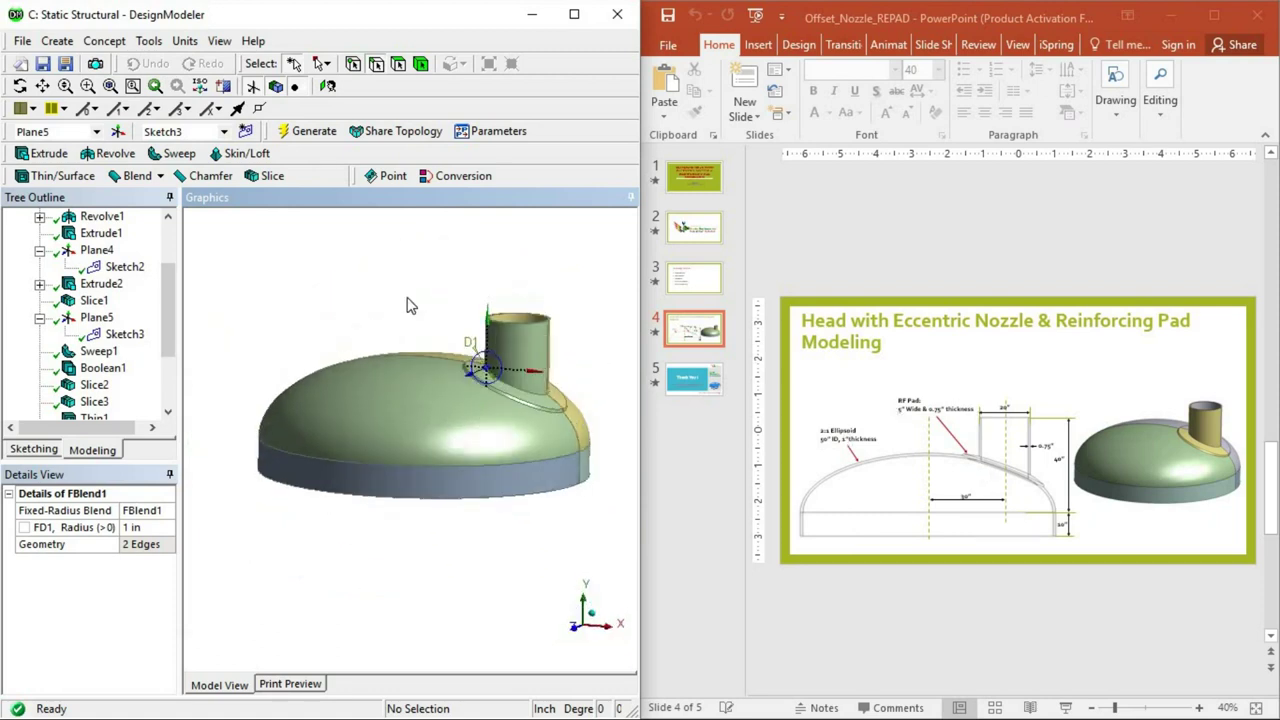
Return DesignModeler to full size and examine the completed head, pad, nozzle and skirt, inspecting the outer head face on one half
click(574, 14)
middle_drag(848, 420, 950, 440)
scroll(737, 305, down, 2)
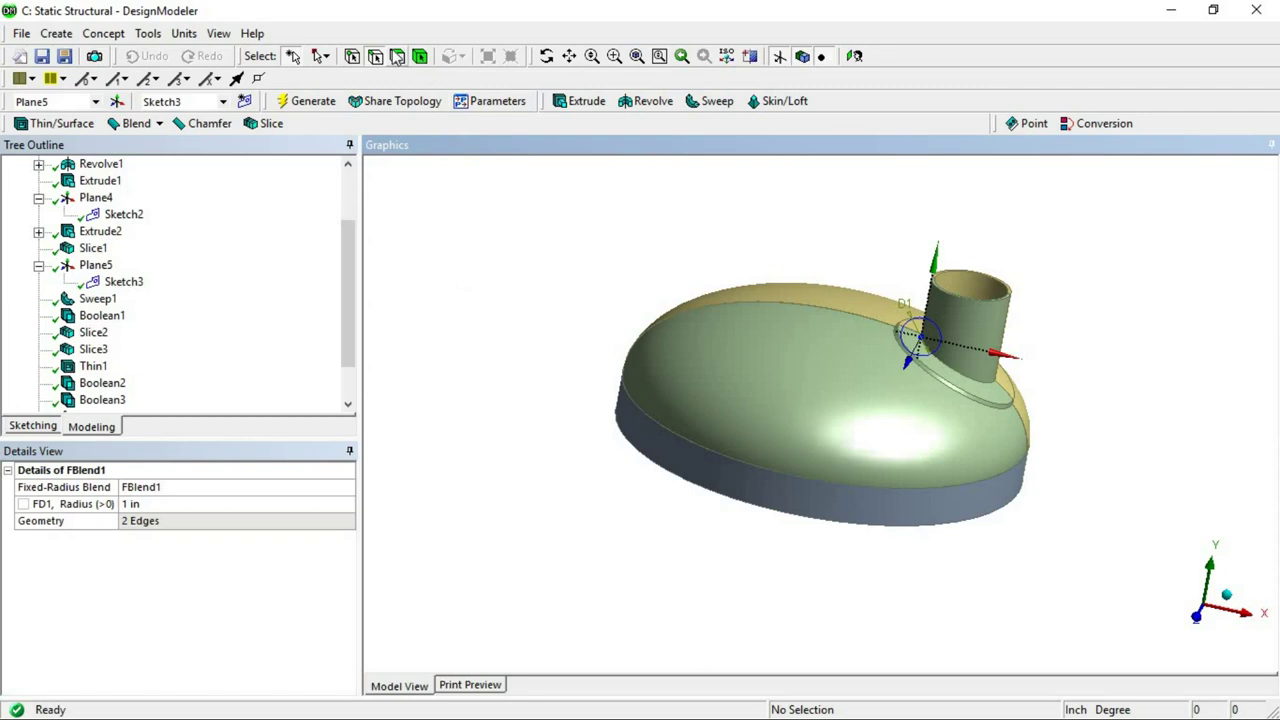
click(933, 470)
middle_drag(933, 467, 861, 465)
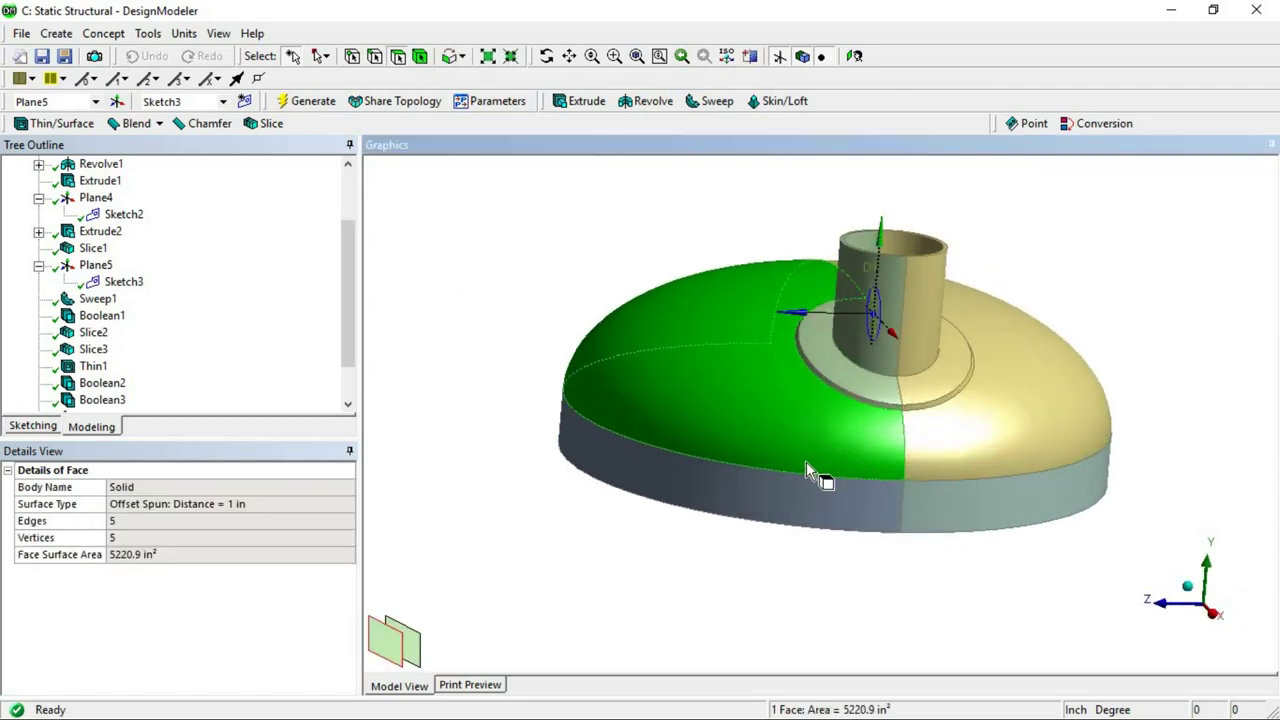
middle_drag(866, 433, 924, 536)
click(920, 538)
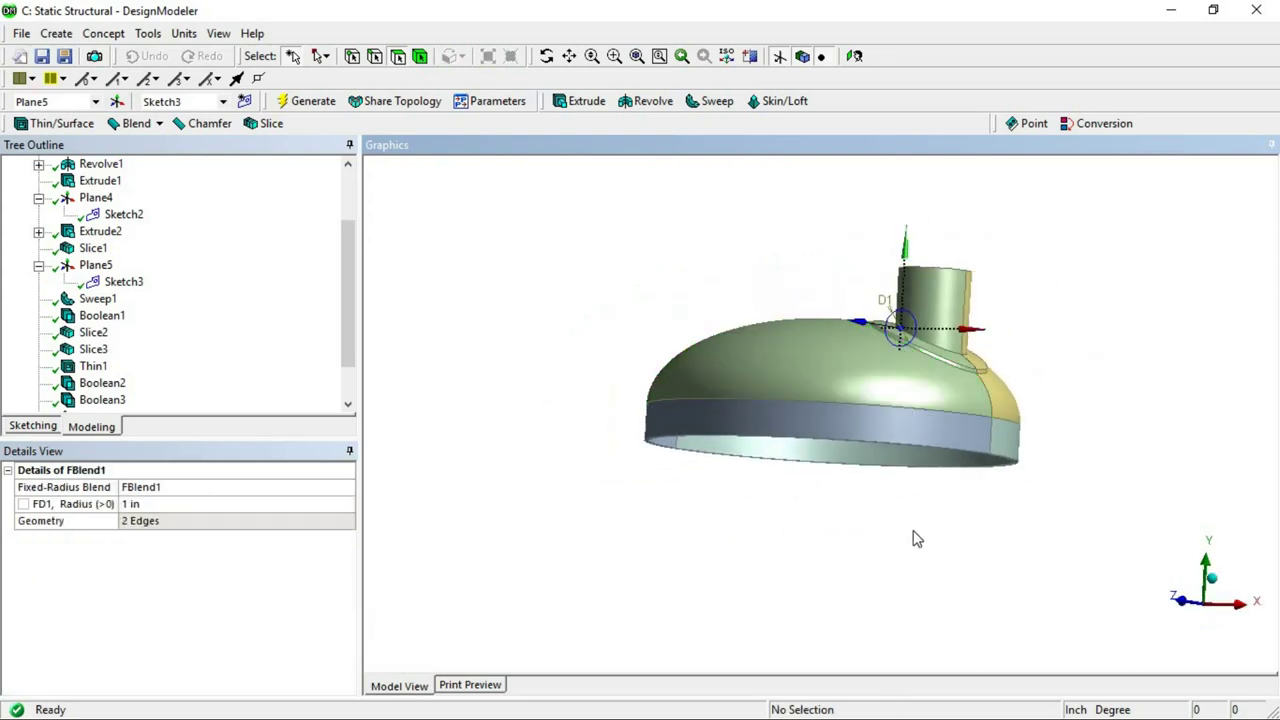